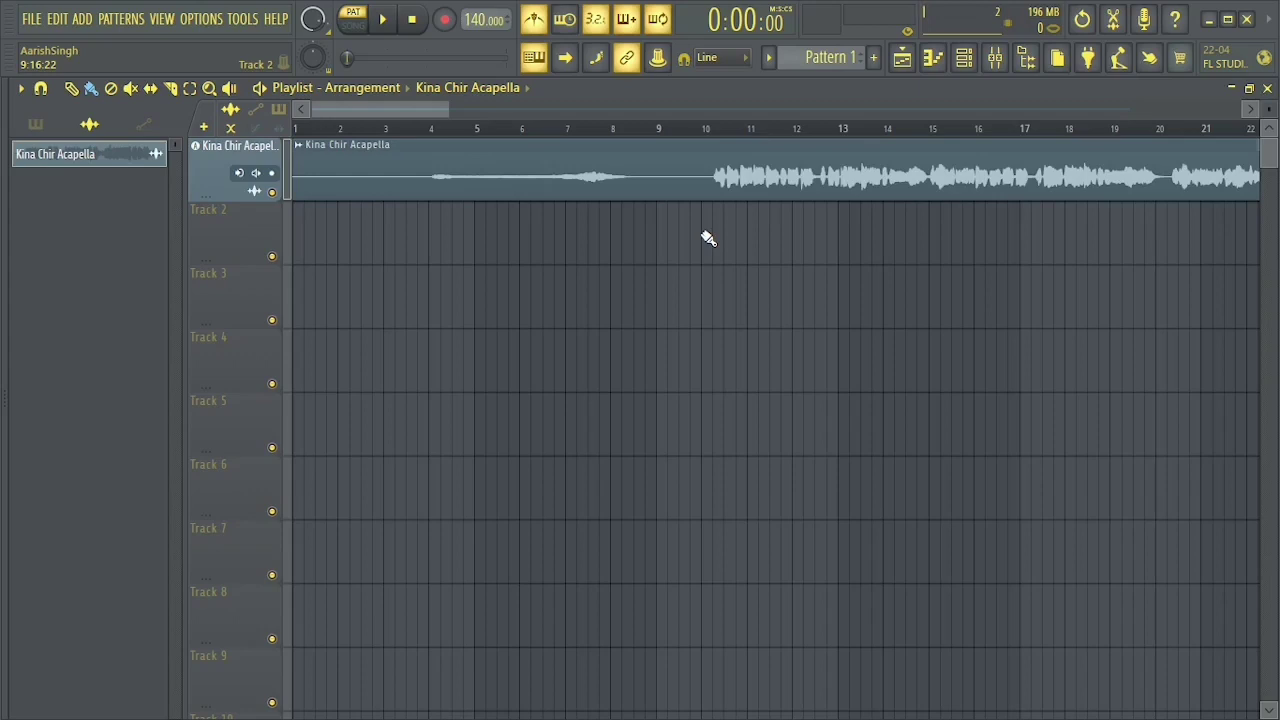
# Turn the metronome off and place the playhead near bar 10, just before the main vocals of the acapella clip.
pyautogui.click(538, 130)
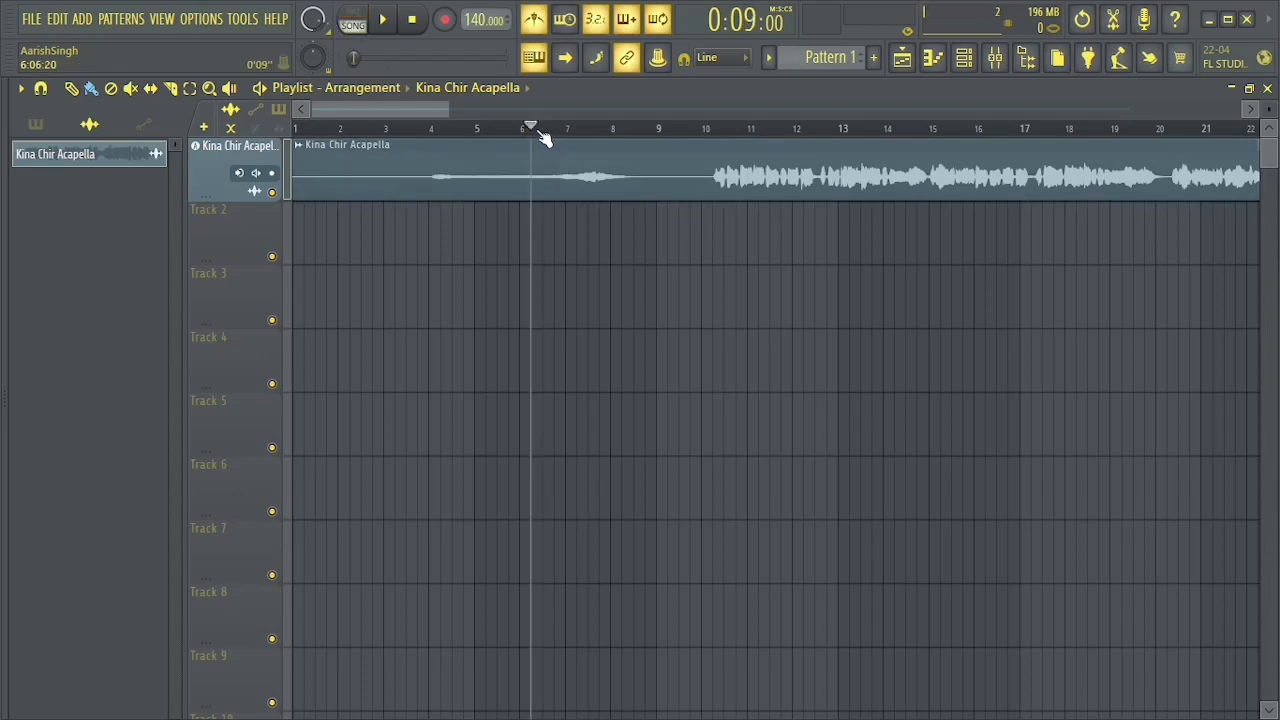
pyautogui.click(682, 134)
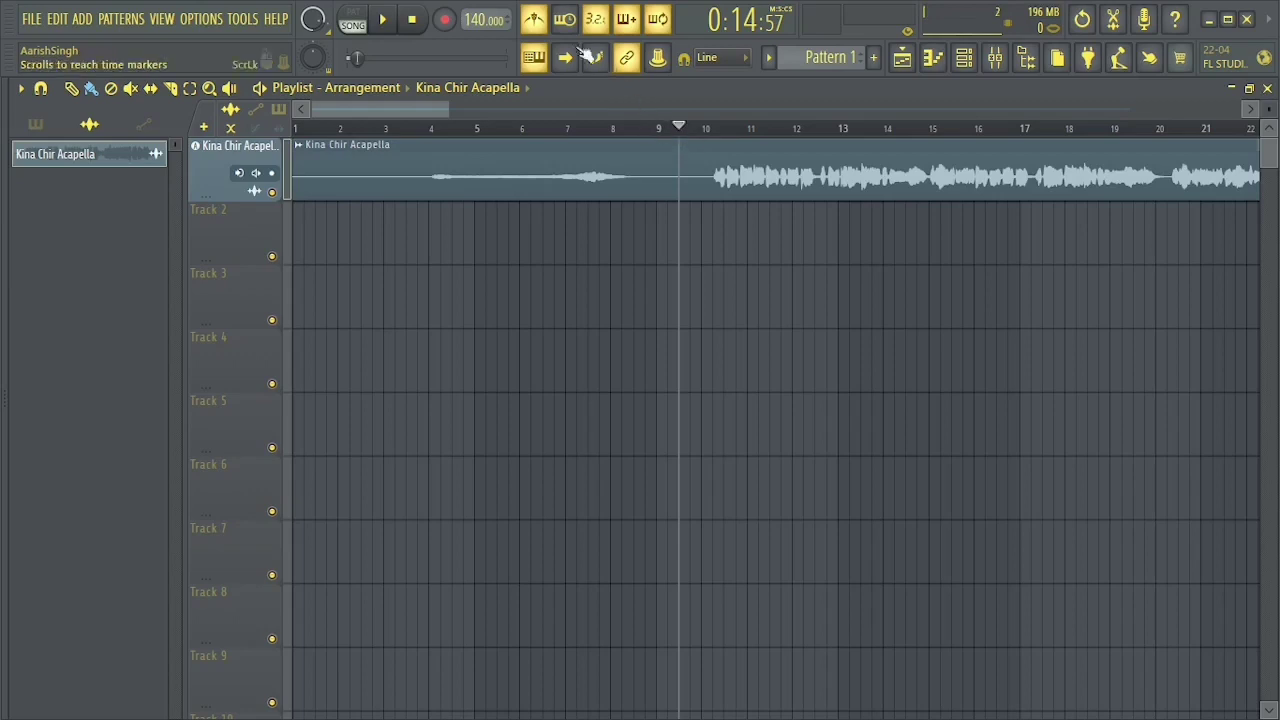
pyautogui.click(534, 19)
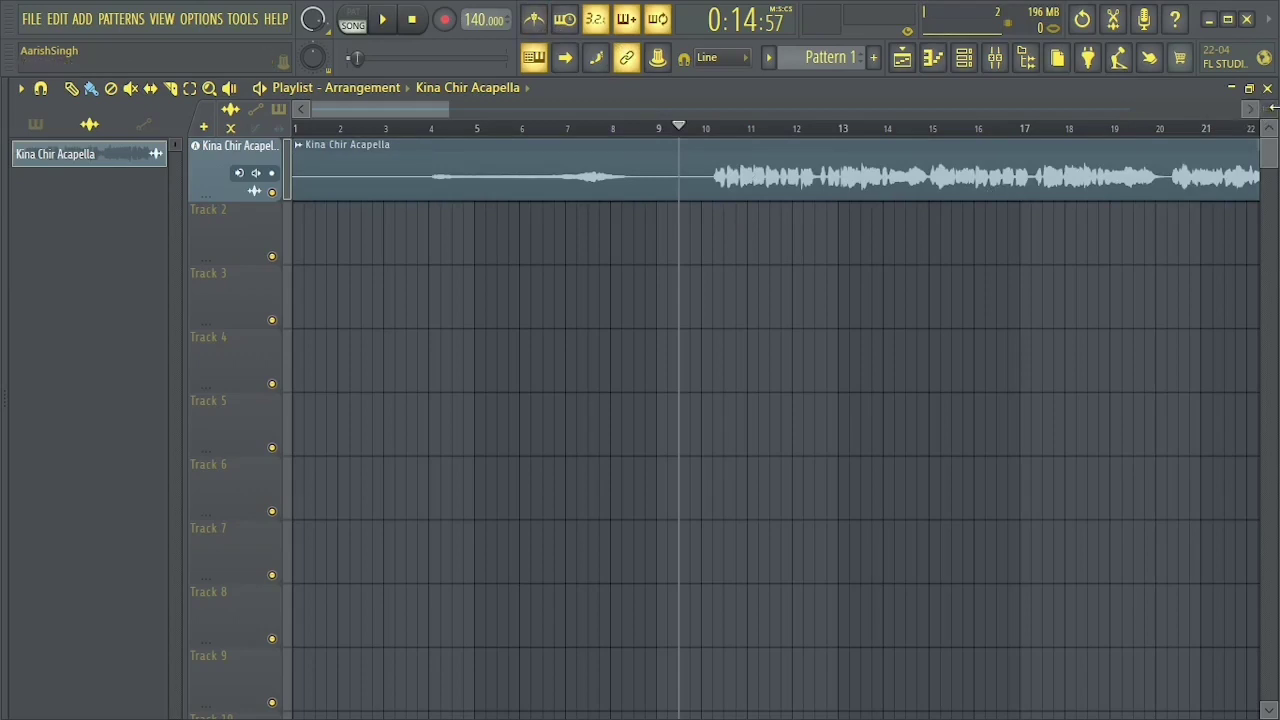
pyautogui.moveTo(1270, 108); pyautogui.dragTo(1270, 96)
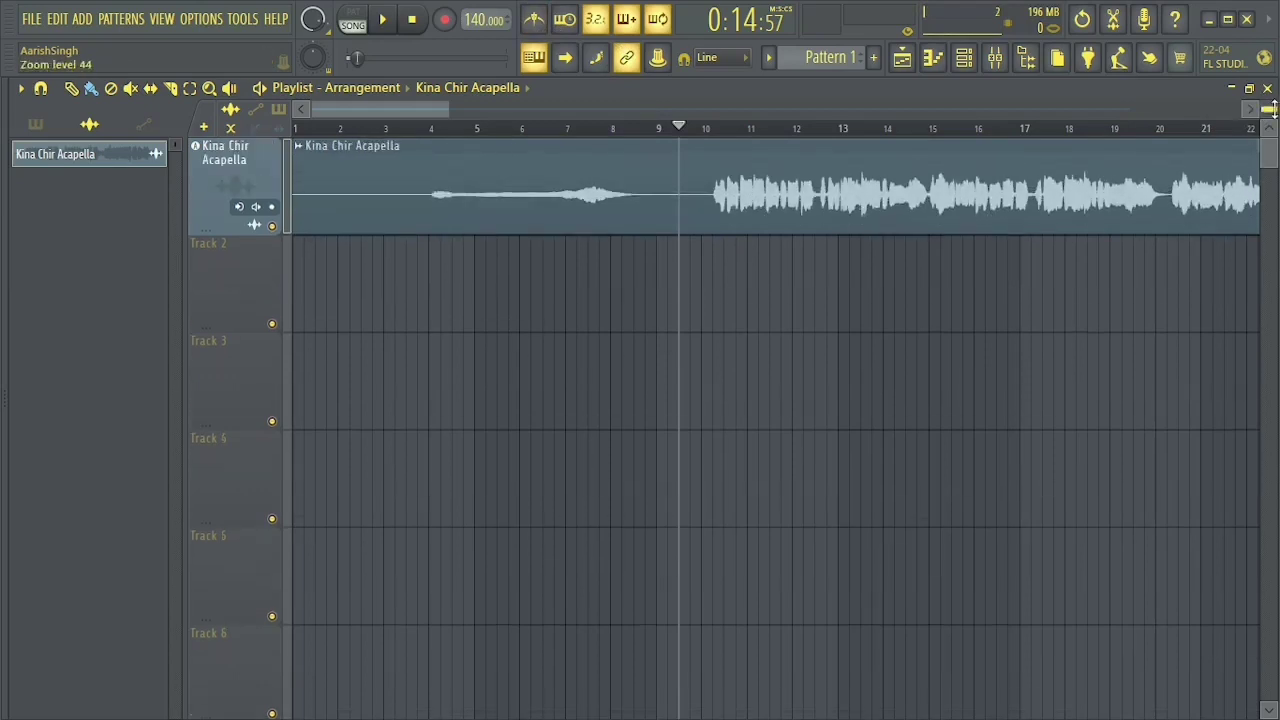
pyautogui.click(709, 132)
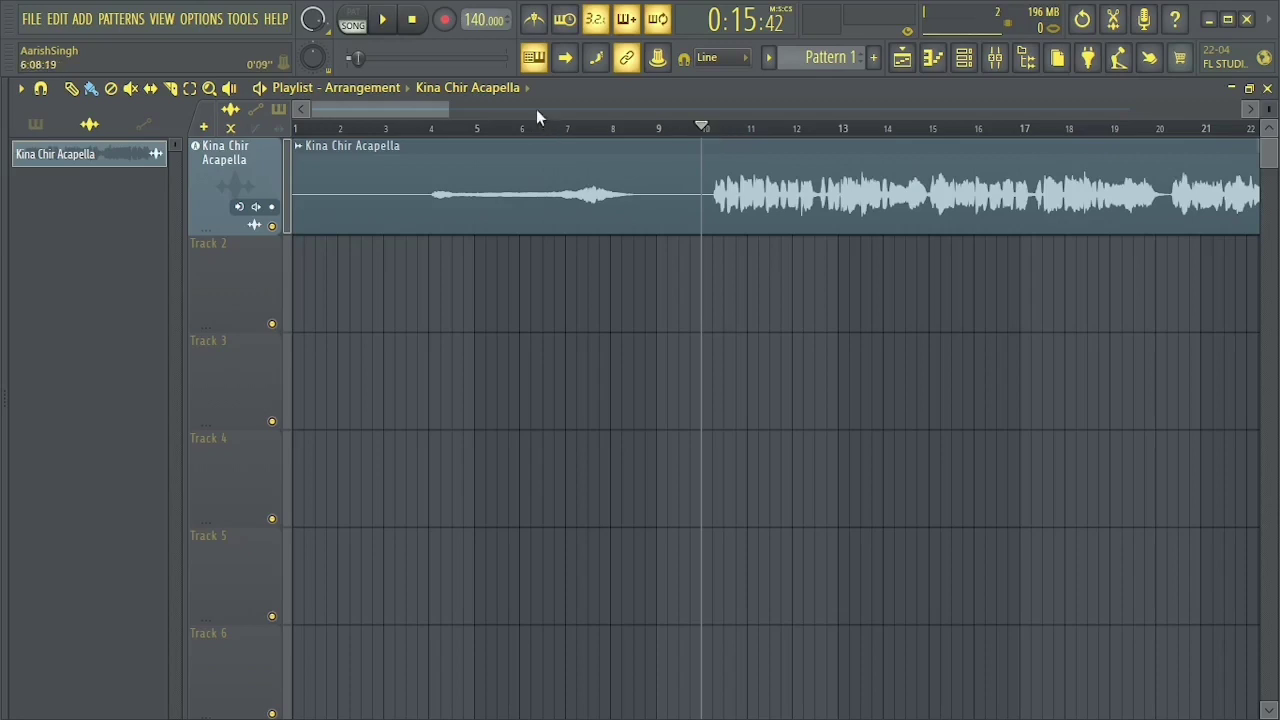
# Set the project tempo to 118 BPM by tapping along to the playing acapella in the Tempo tapper, and close the tapper.
pyautogui.rightClick(478, 19)
pyautogui.click(652, 16)
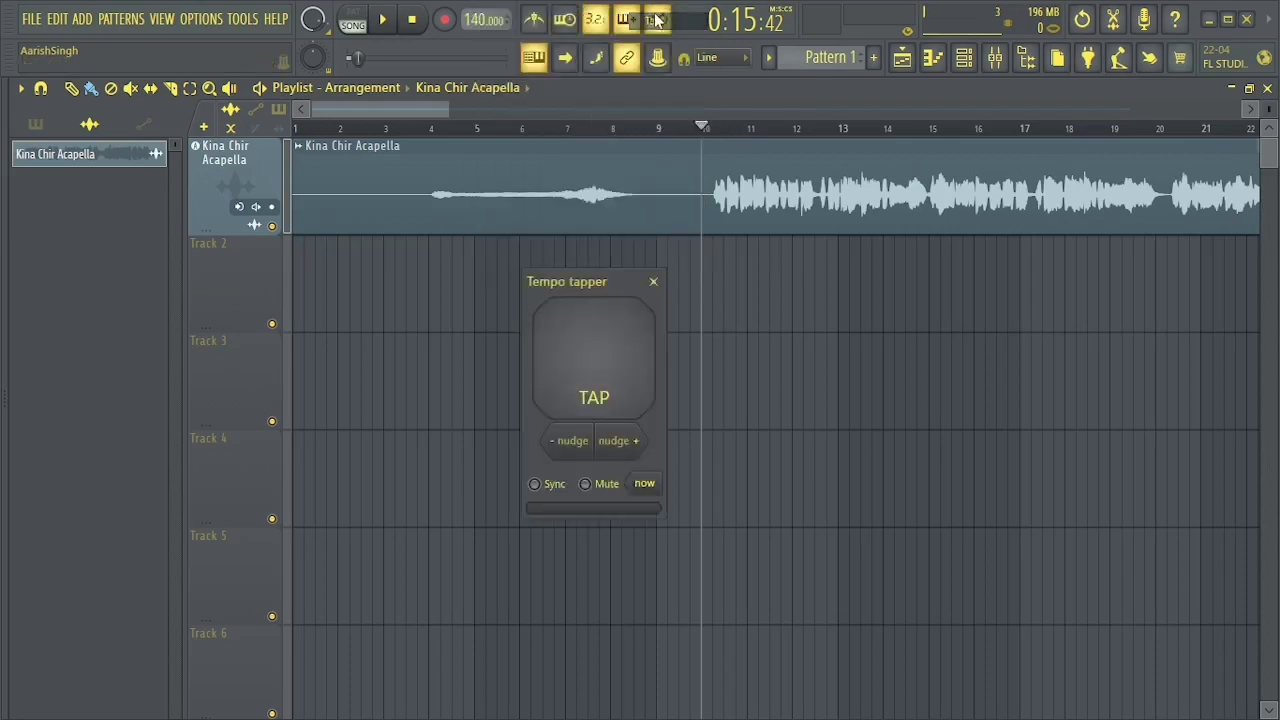
pyautogui.moveTo(584, 290); pyautogui.dragTo(724, 289)
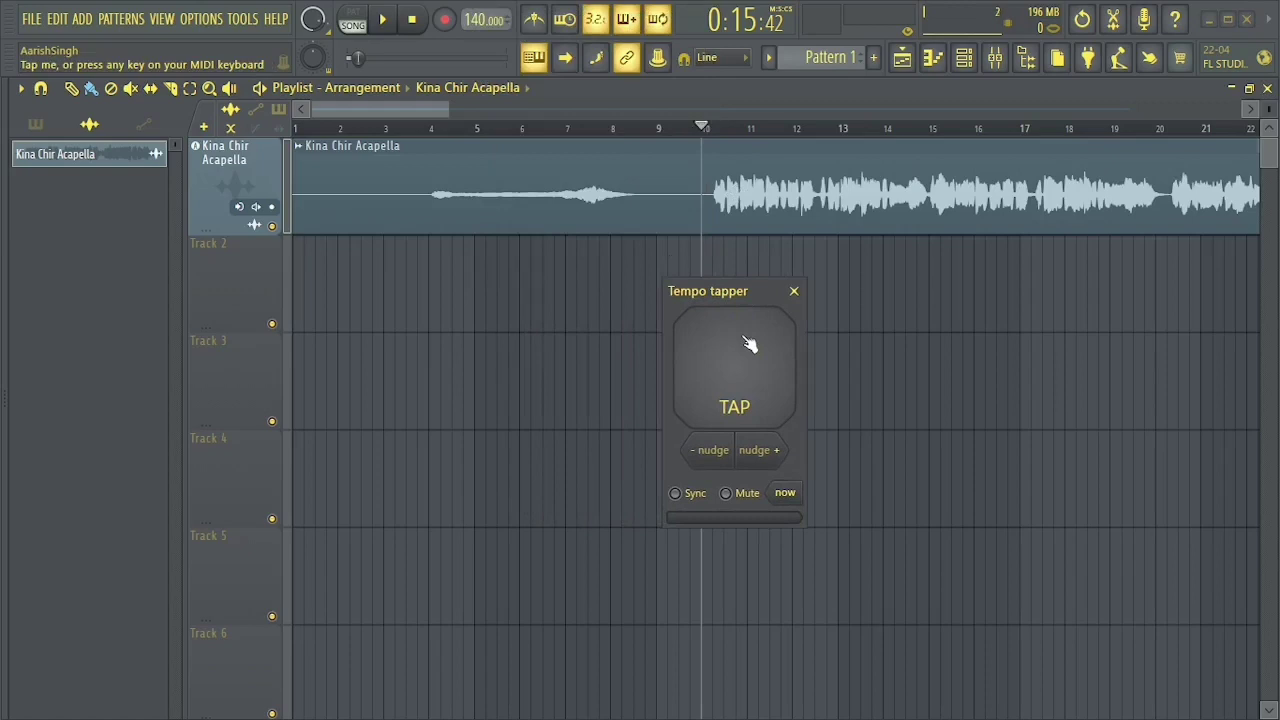
pyautogui.click(731, 437)
pyautogui.click(731, 437)
pyautogui.click(731, 437)
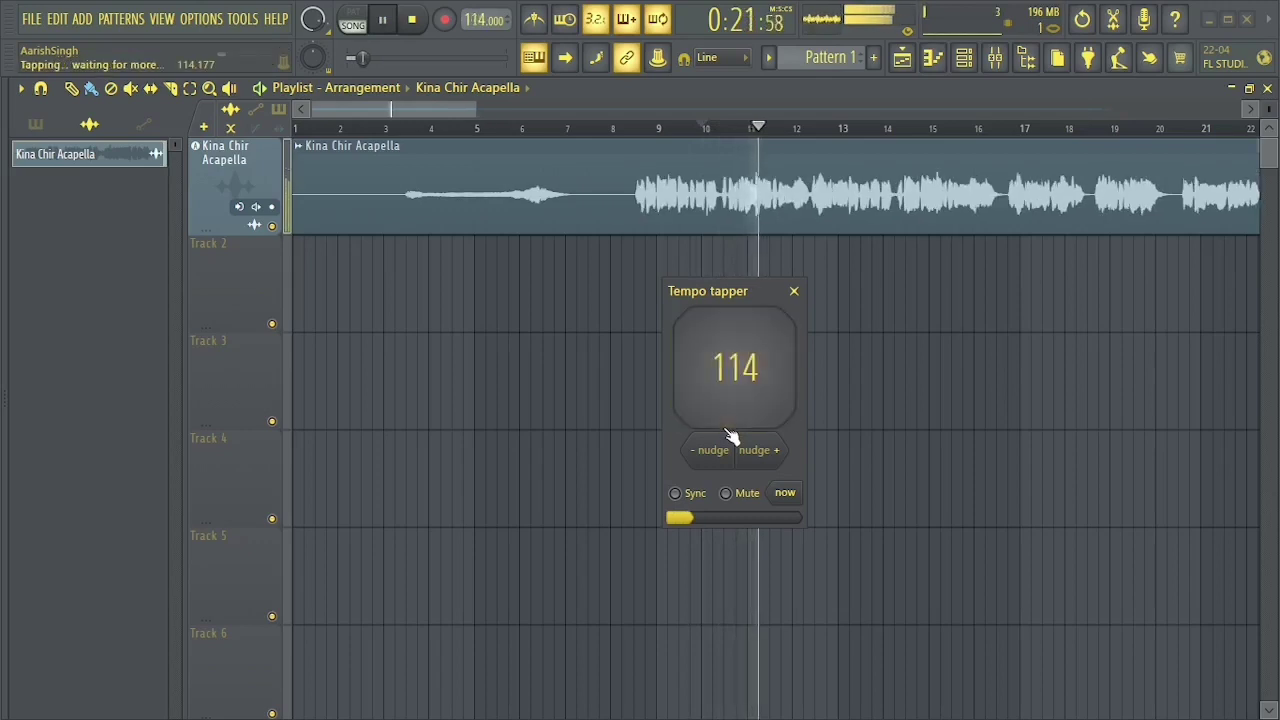
pyautogui.click(731, 437)
pyautogui.click(731, 437)
pyautogui.click(731, 437)
pyautogui.click(731, 437)
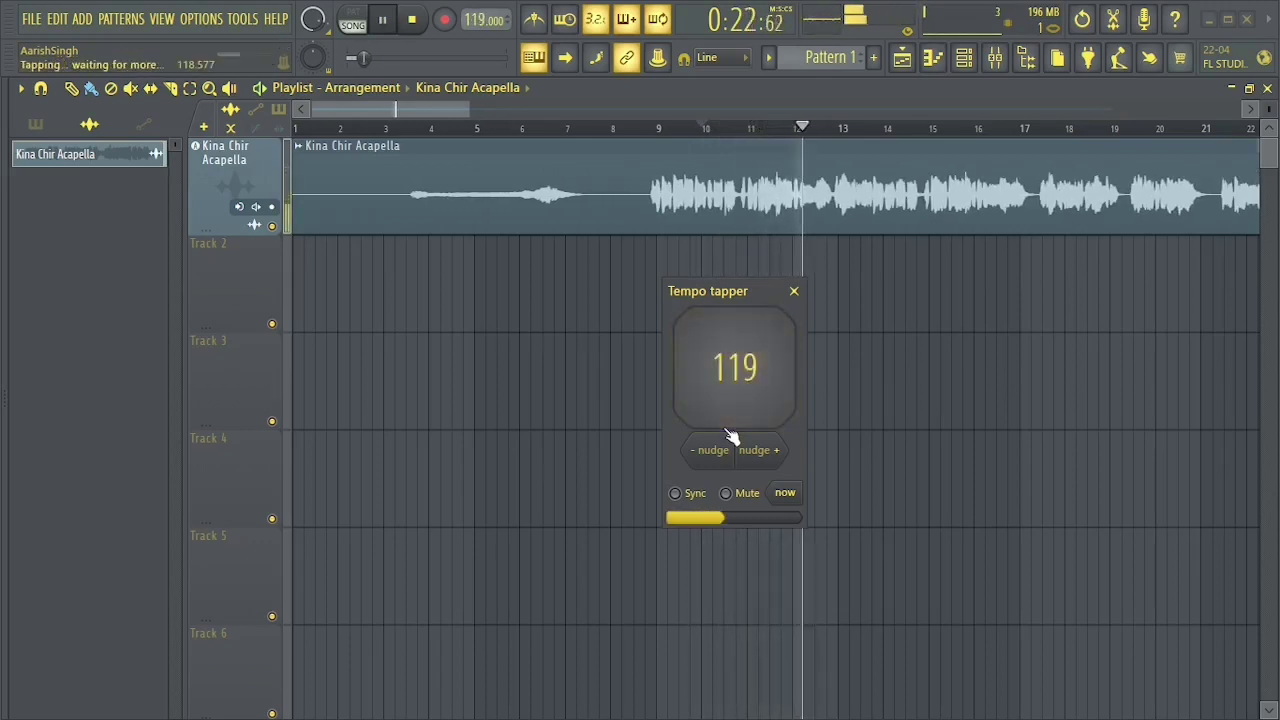
pyautogui.click(731, 437)
pyautogui.click(731, 437)
pyautogui.click(731, 437)
pyautogui.click(731, 437)
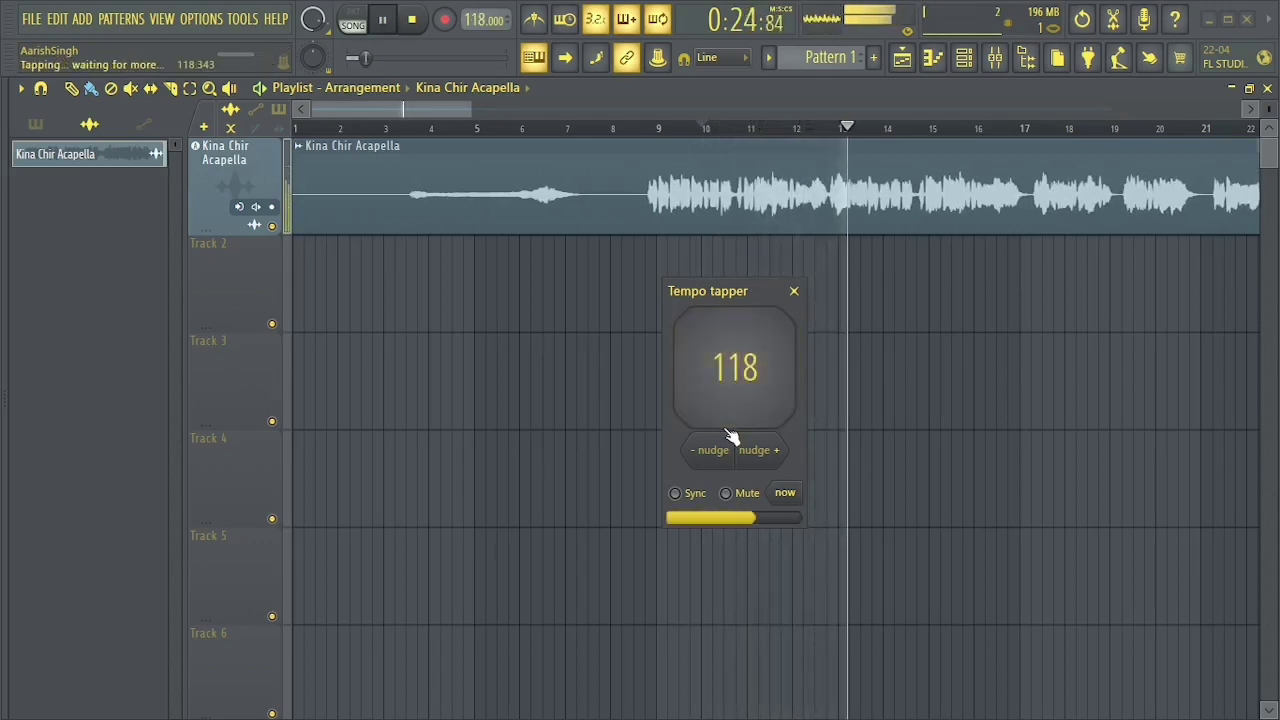
pyautogui.click(731, 437)
pyautogui.click(731, 437)
pyautogui.click(731, 437)
pyautogui.click(731, 437)
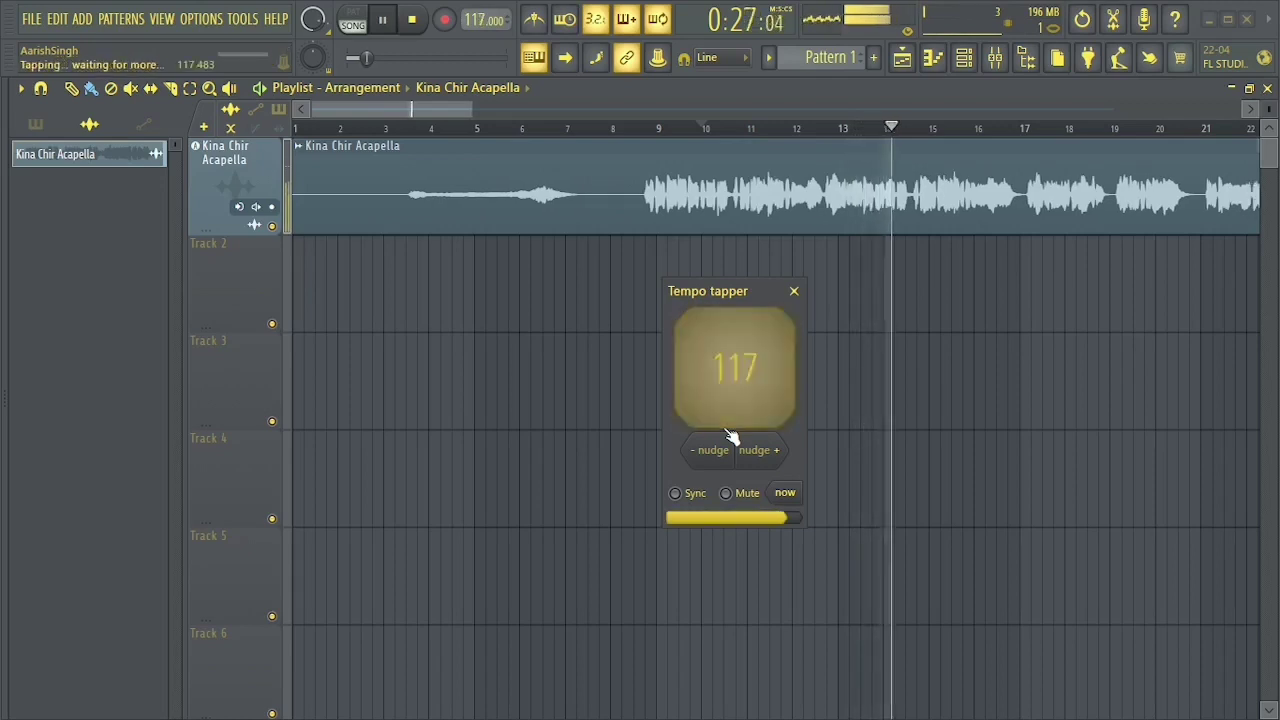
pyautogui.click(731, 437)
pyautogui.click(731, 437)
pyautogui.press('space')
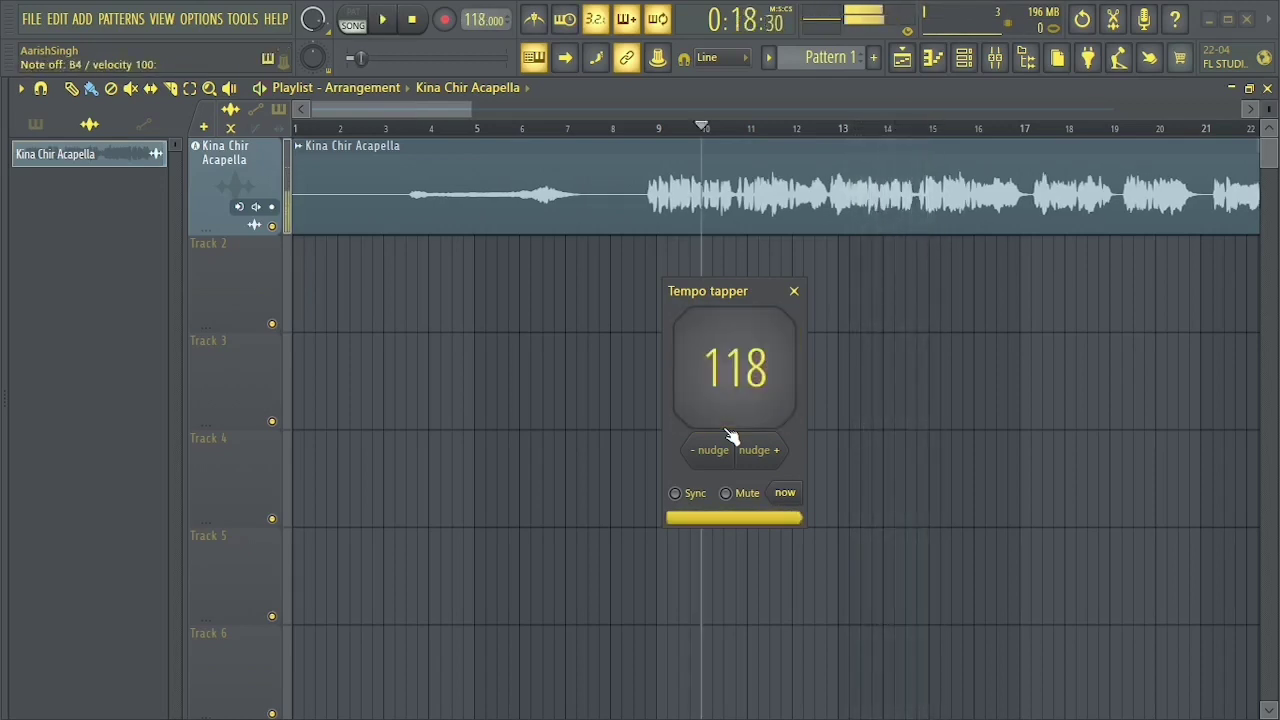
pyautogui.click(794, 291)
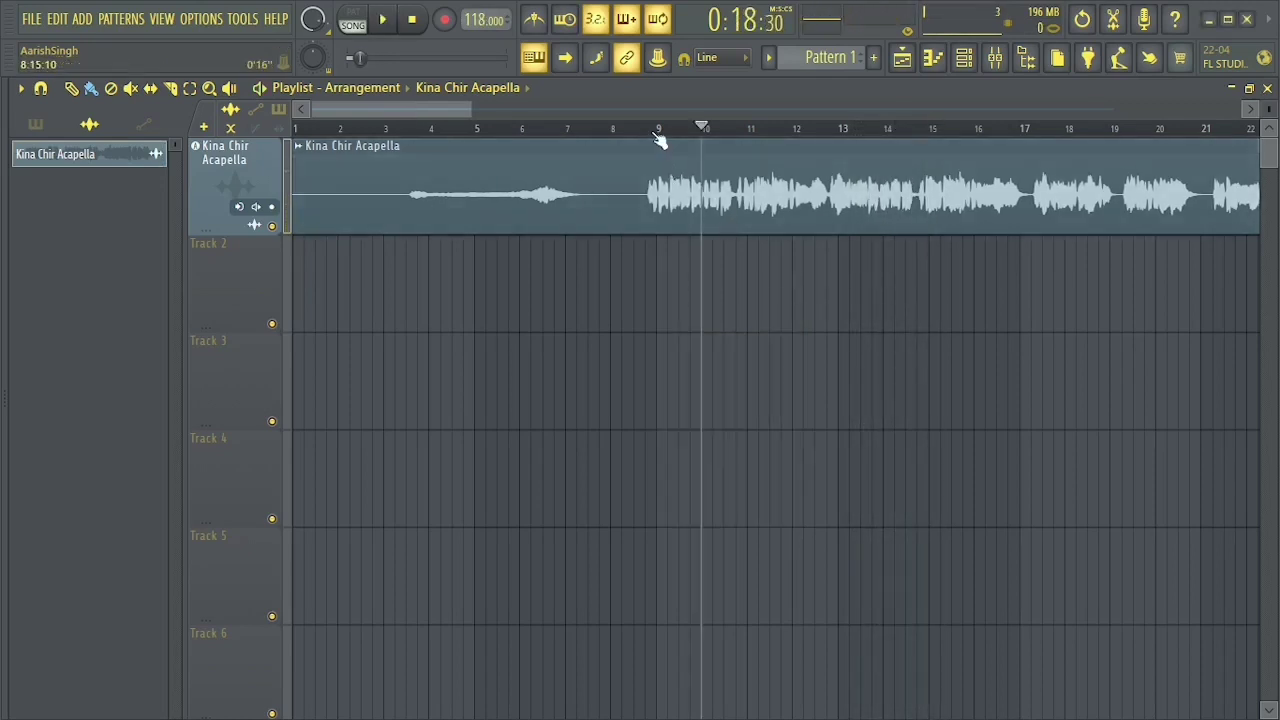
# Place the playhead shortly before bar 9, ahead of the vocal entry, and play the acapella against the metronome.
pyautogui.scroll(10, 658, 140)
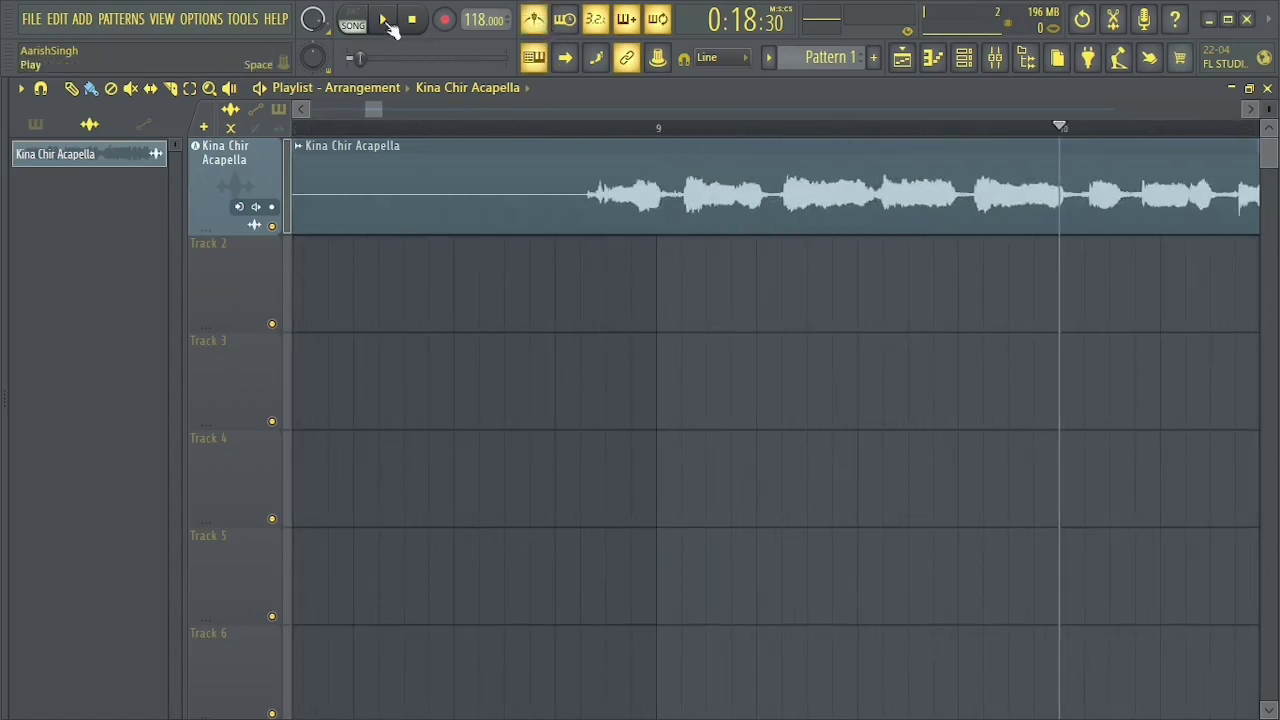
pyautogui.click(505, 126)
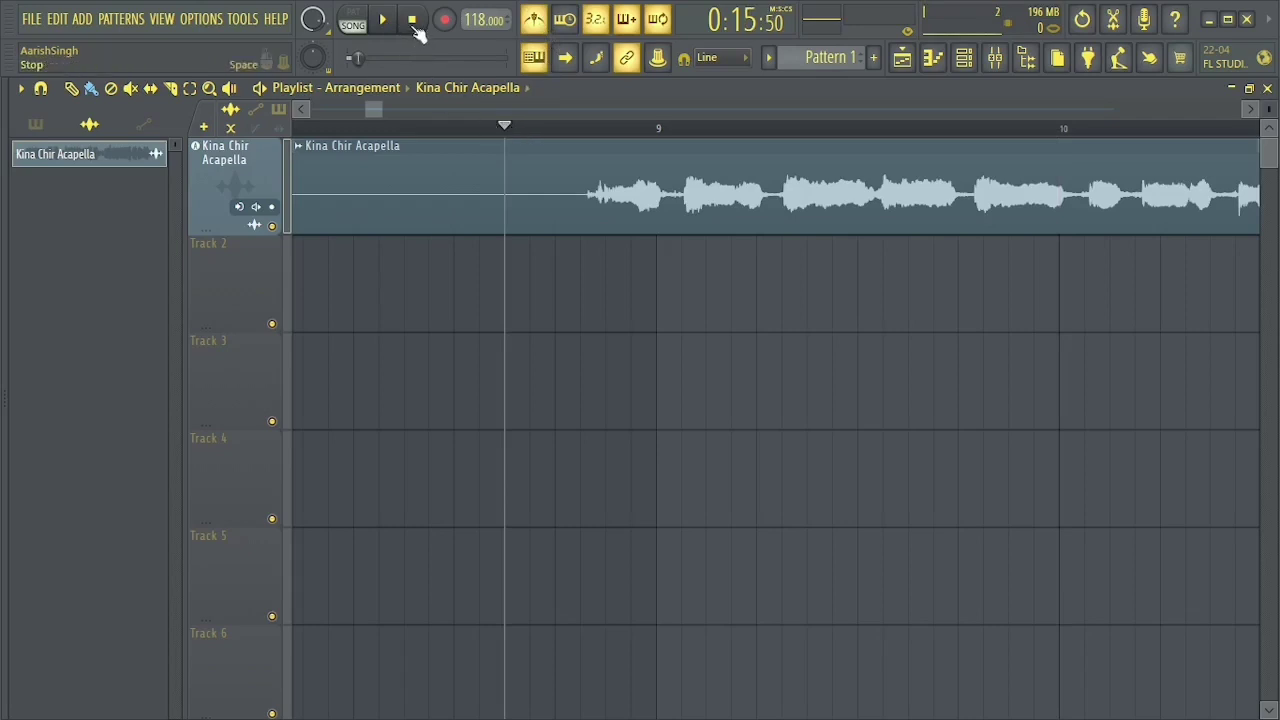
pyautogui.click(386, 20)
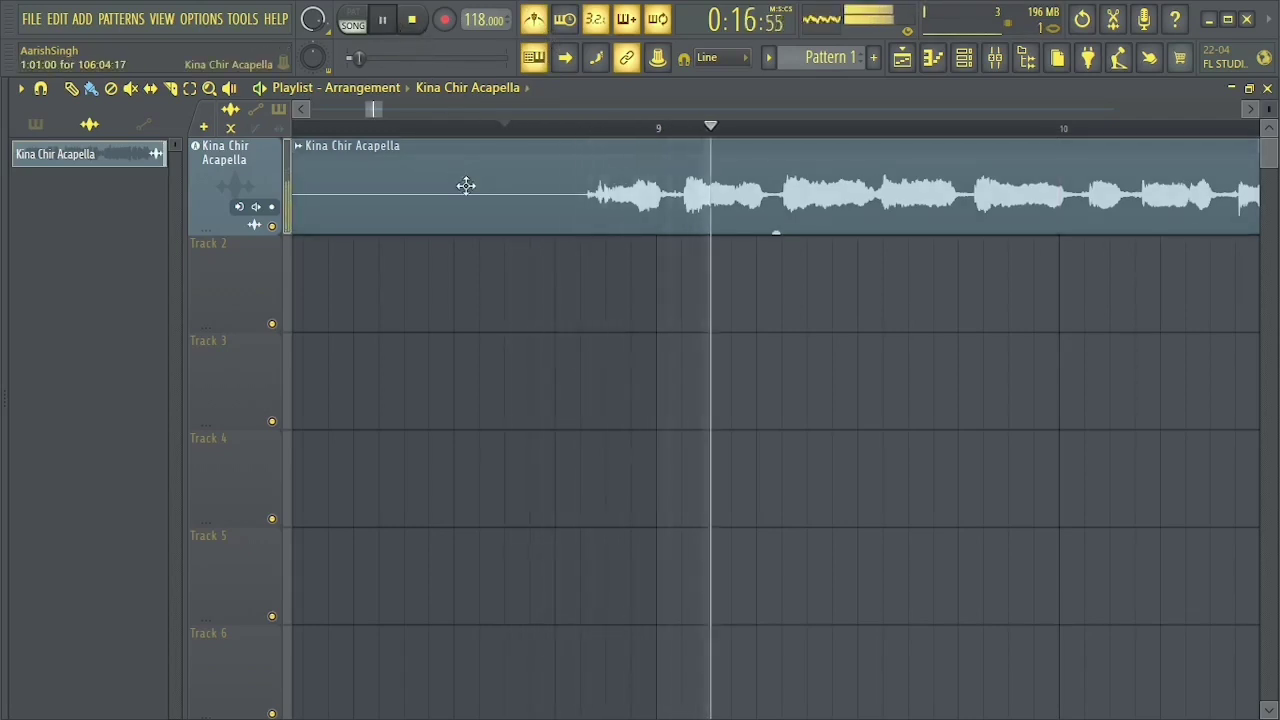
pyautogui.press('space')
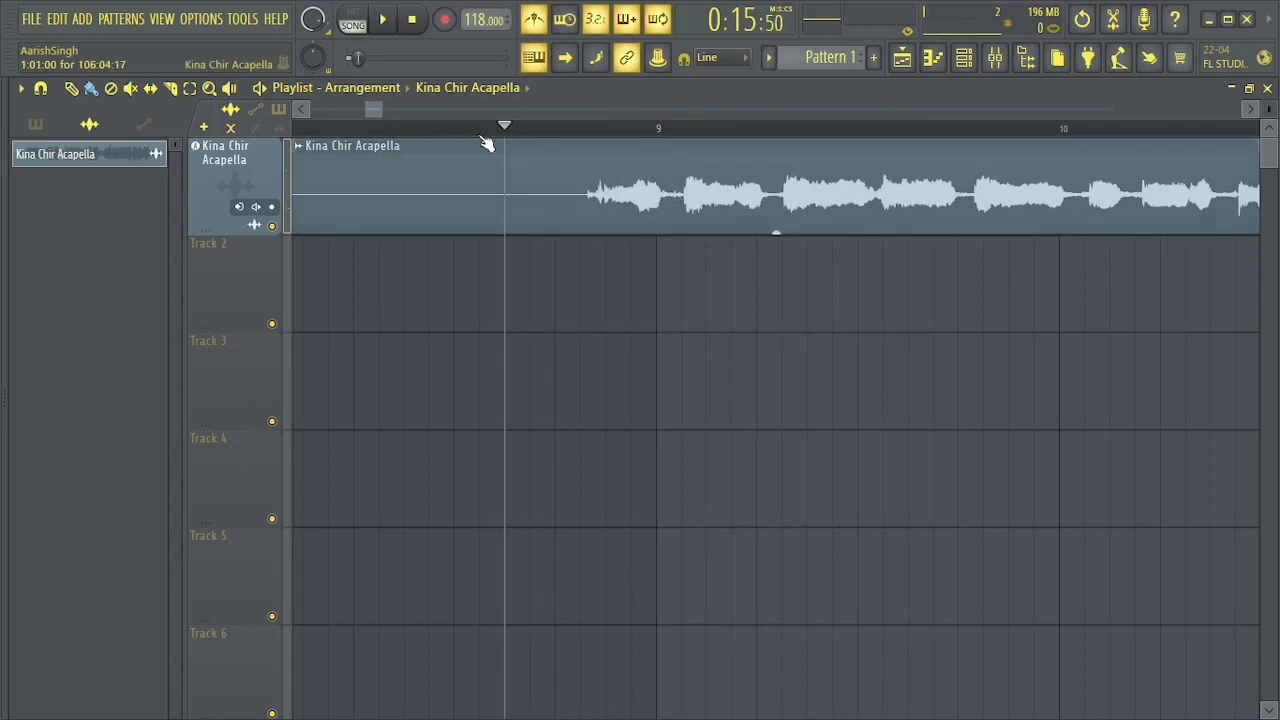
# Trim the start of the acapella clip to 1:03:00, shift the clip slightly earlier to line up the vocals, and play the section.
pyautogui.moveTo(362, 110); pyautogui.dragTo(306, 110)
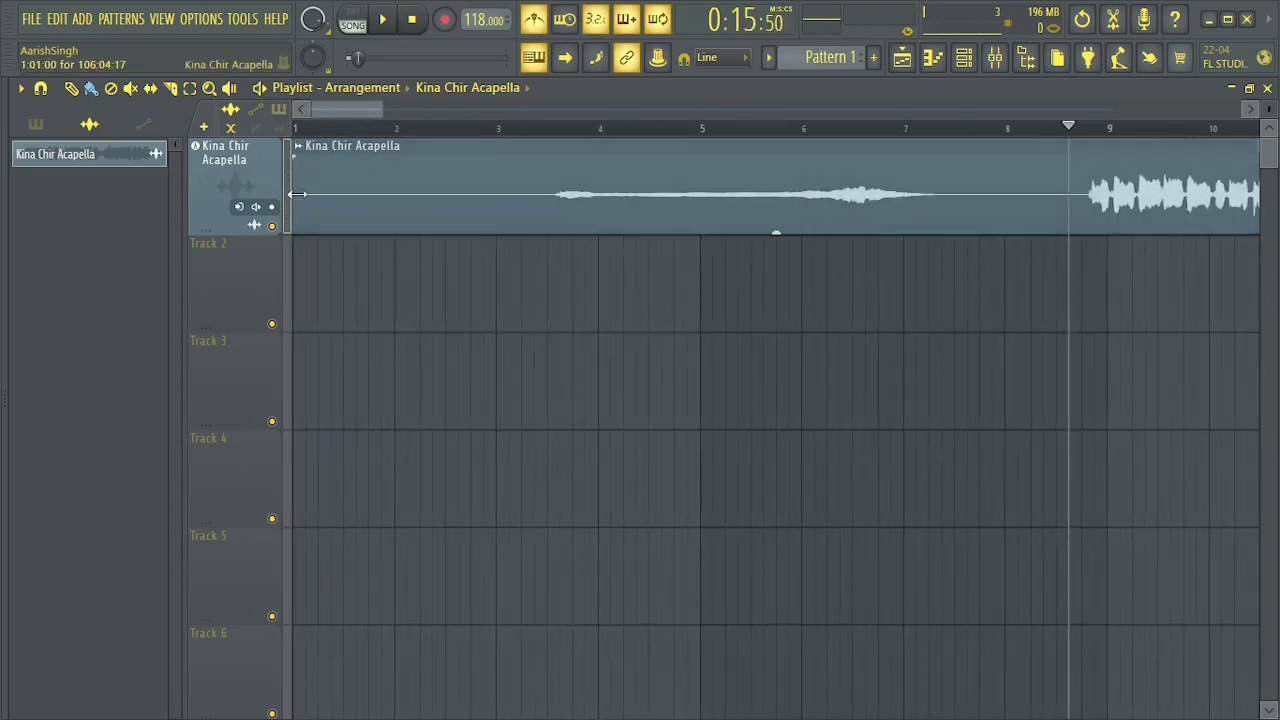
pyautogui.moveTo(298, 193); pyautogui.dragTo(312, 193)
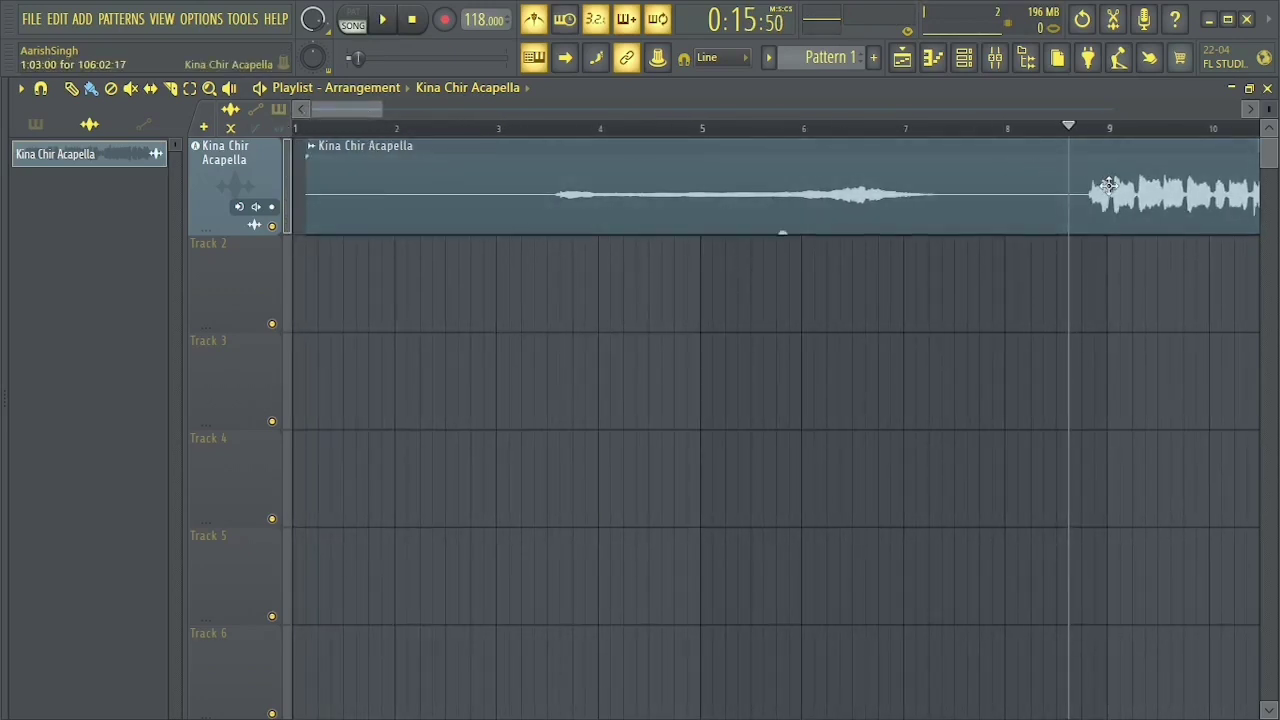
pyautogui.moveTo(1109, 188); pyautogui.dragTo(1101, 188)
pyautogui.press('space')
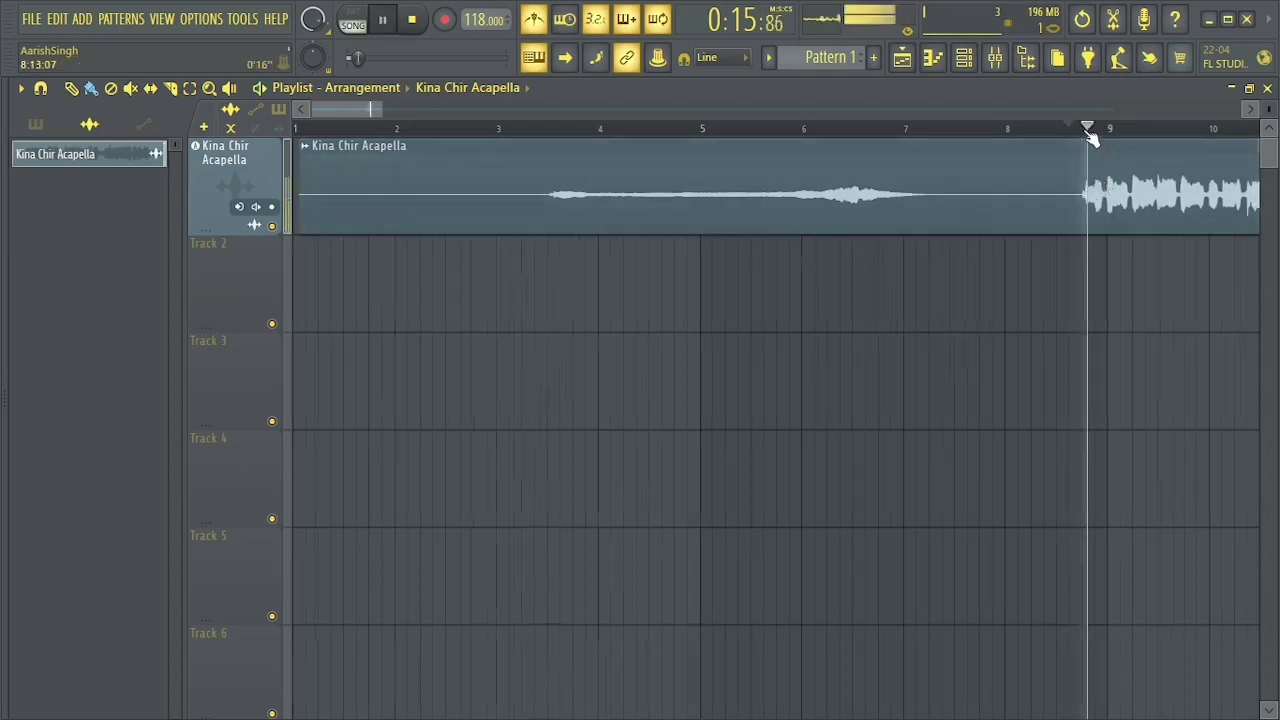
pyautogui.scroll(5, 1091, 137)
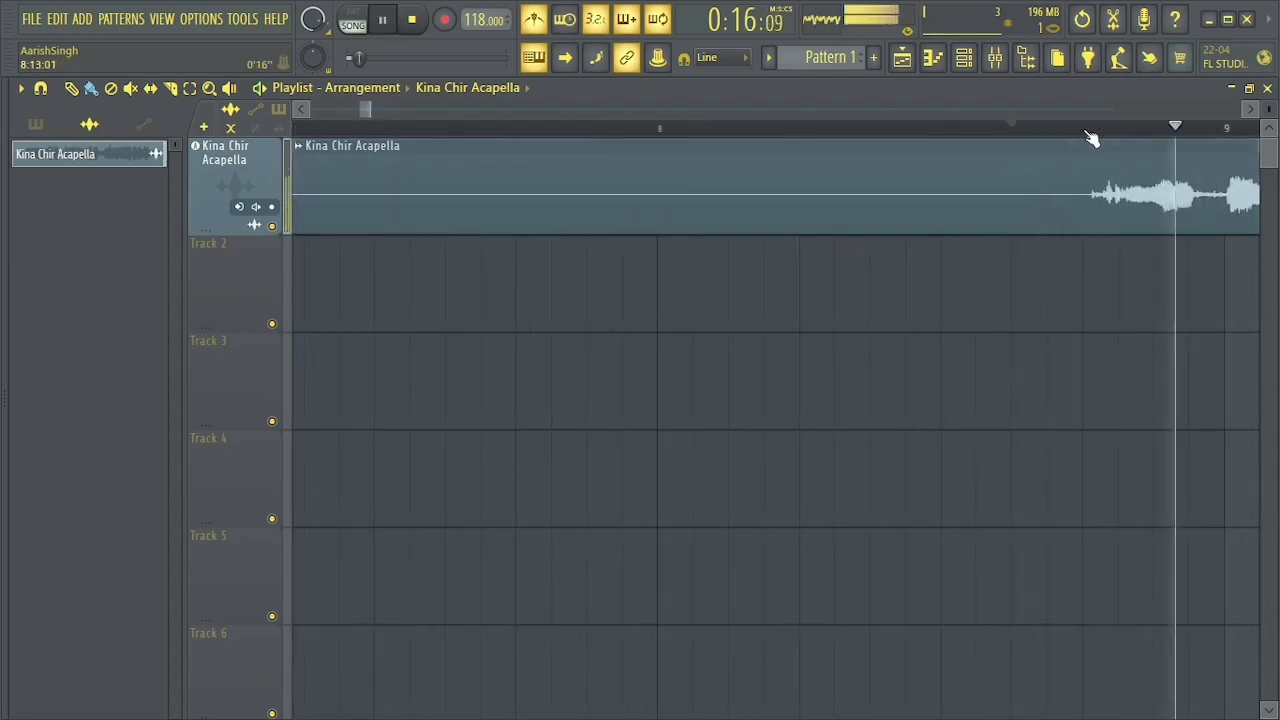
pyautogui.press('space')
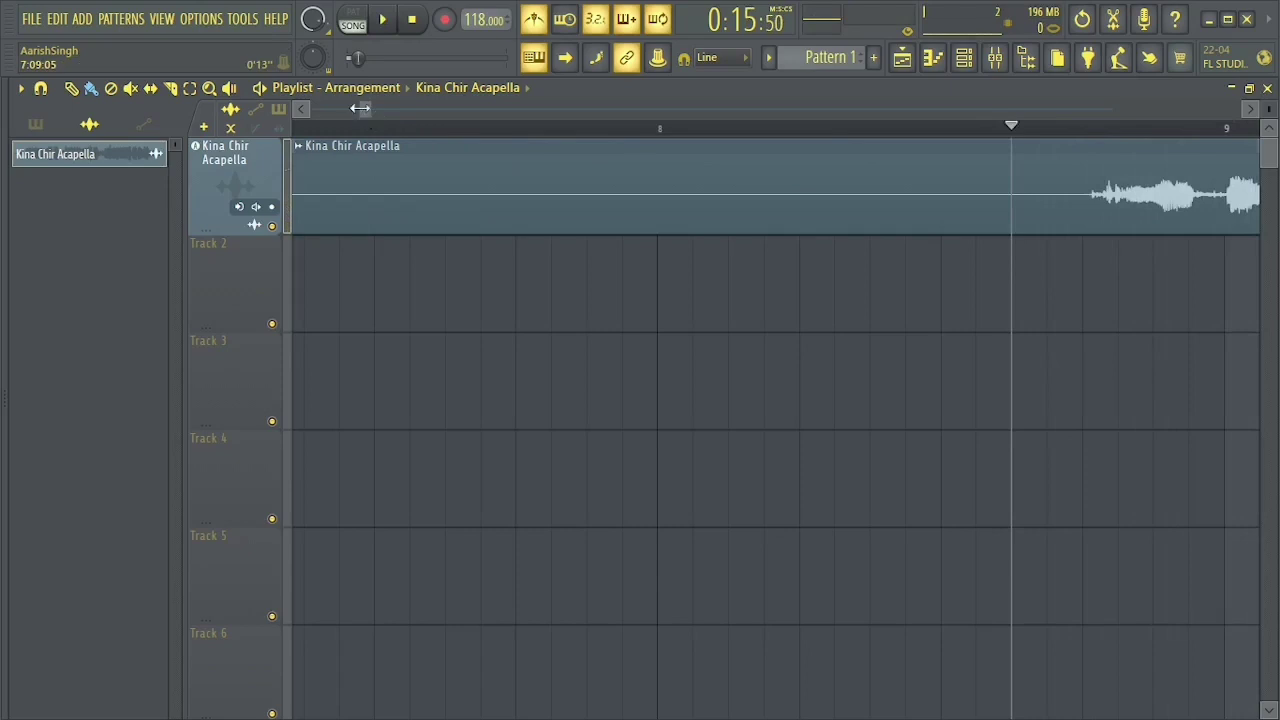
# Extend the start of the acapella clip back to bar 1 and play the section before bar 9 to check its alignment.
pyautogui.moveTo(366, 111); pyautogui.dragTo(319, 115)
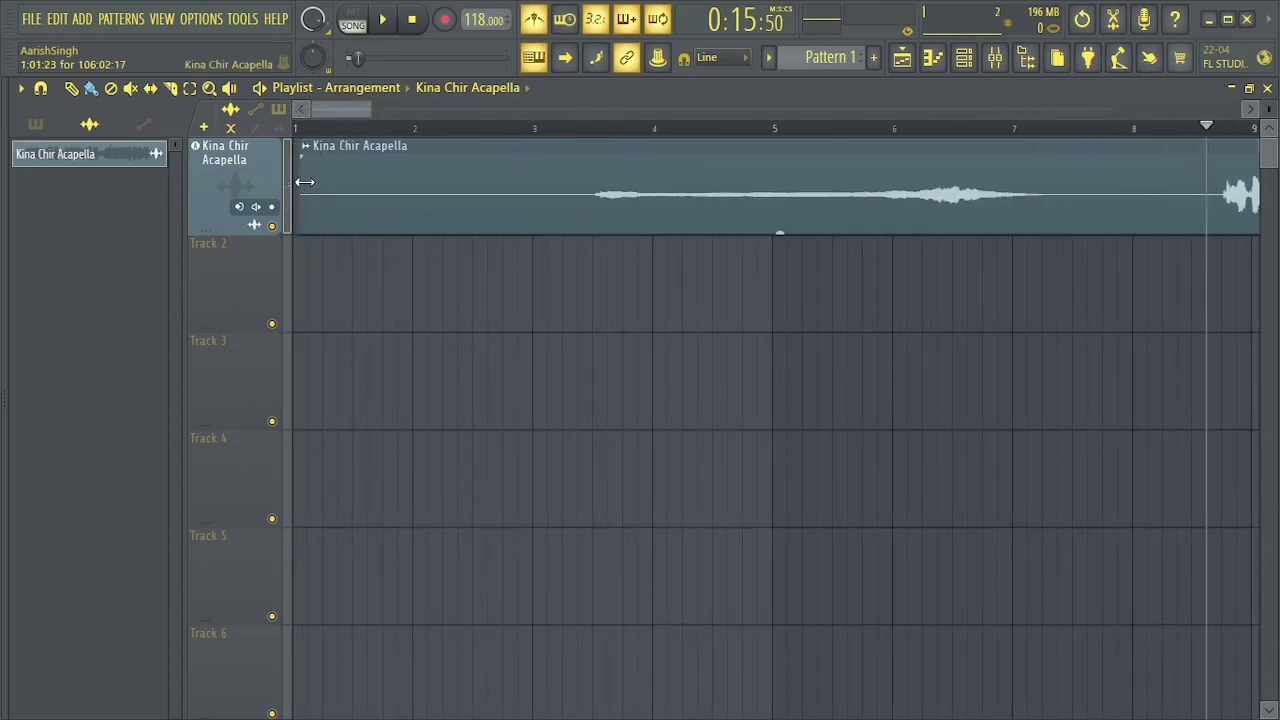
pyautogui.moveTo(306, 180); pyautogui.dragTo(298, 180)
pyautogui.moveTo(336, 117); pyautogui.dragTo(412, 115)
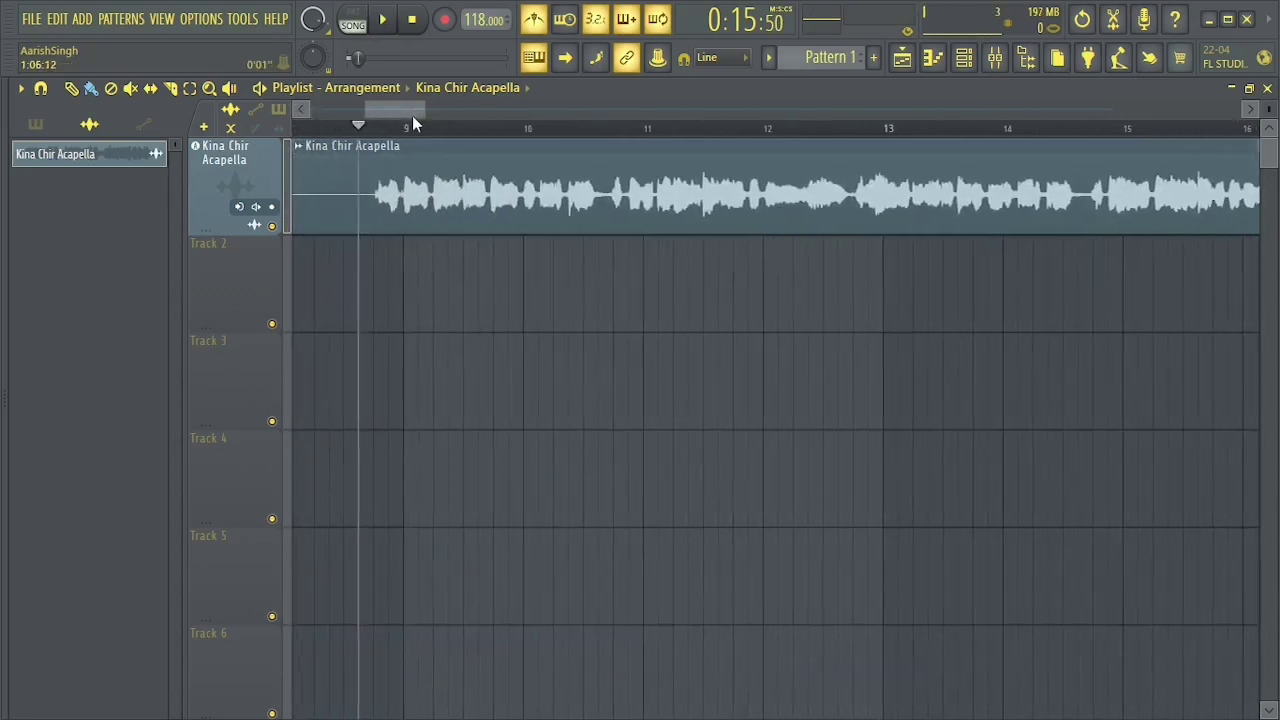
pyautogui.press('space')
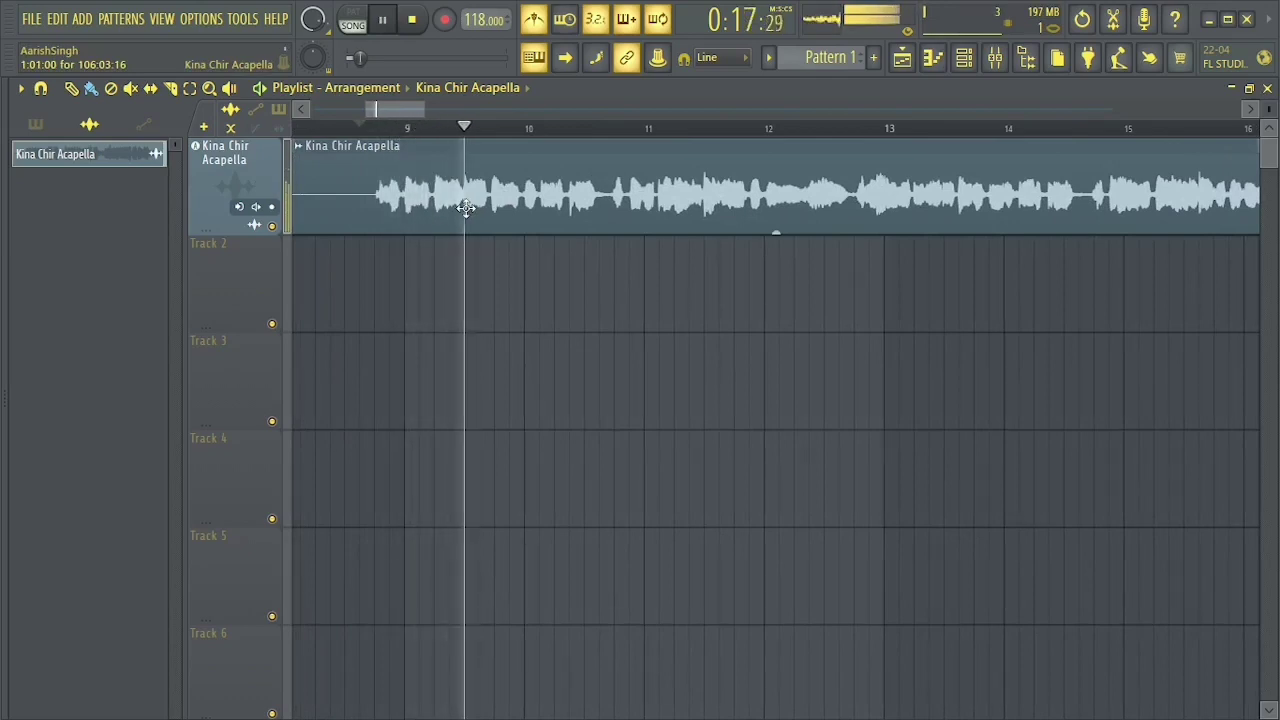
pyautogui.press('space')
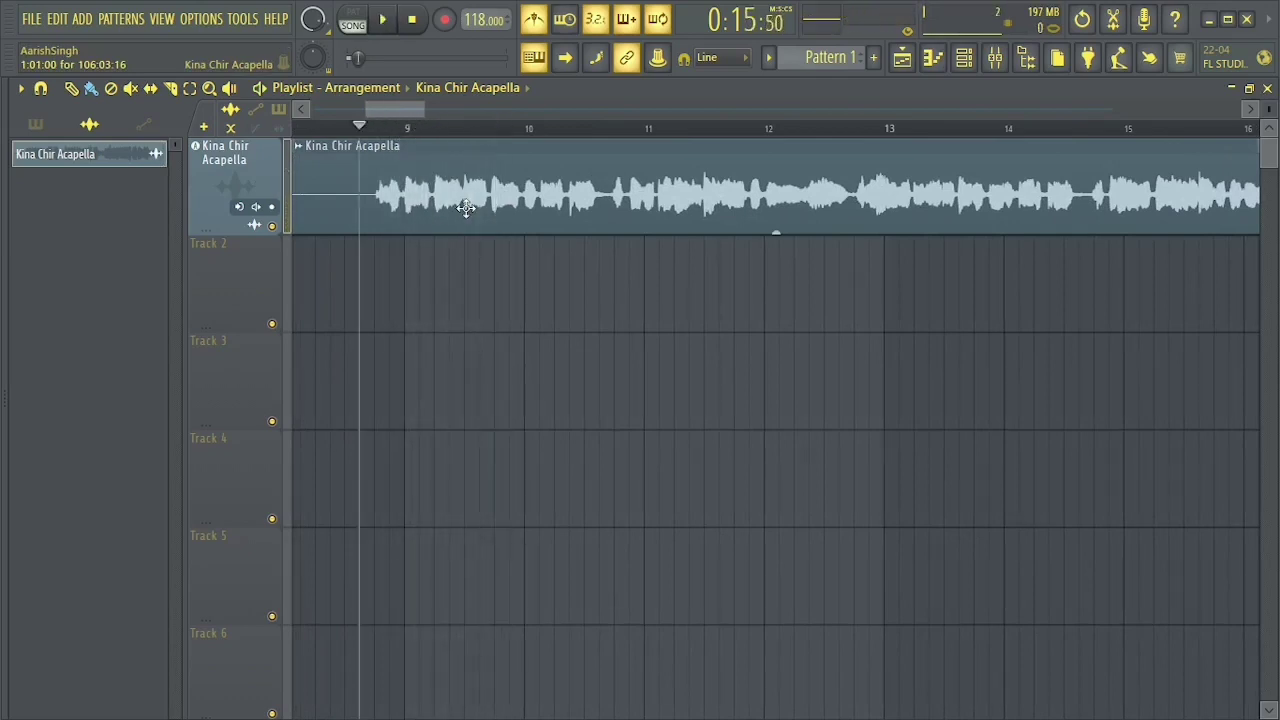
# Set the time stretching mode of the Kina Chir Acapella audio clip to Stretch Pro.
pyautogui.doubleClick(466, 207)
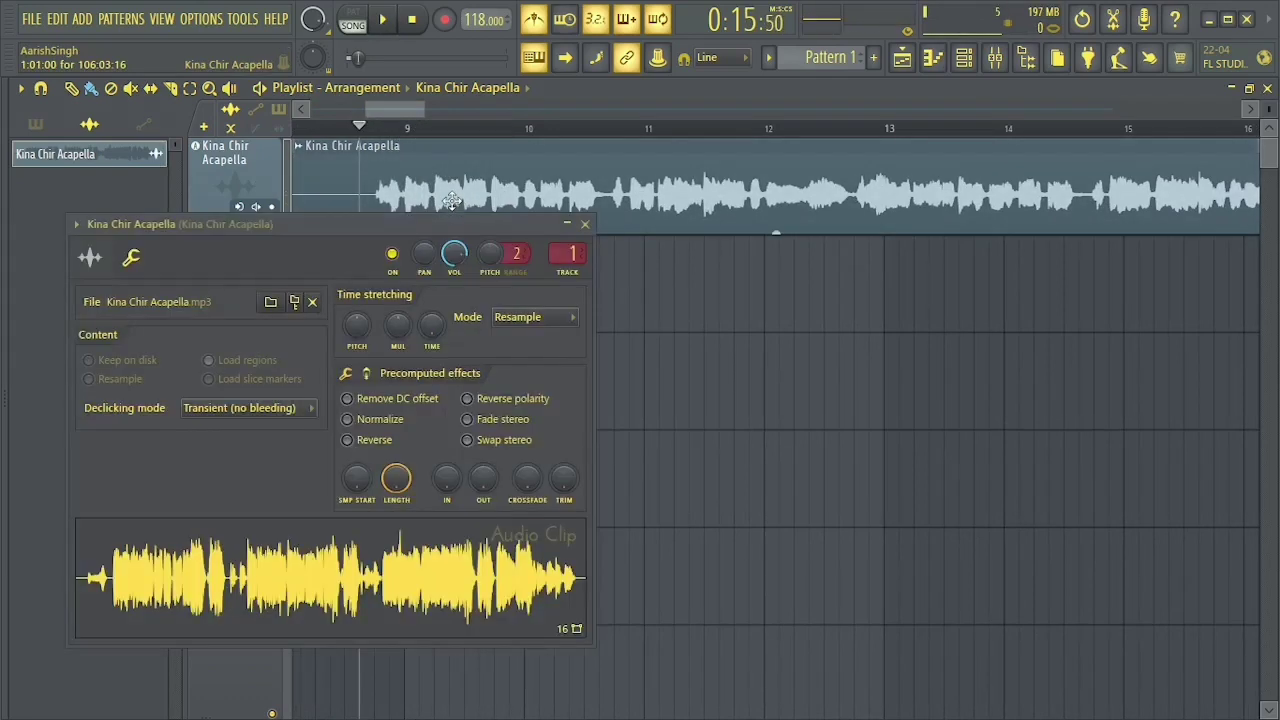
pyautogui.click(520, 317)
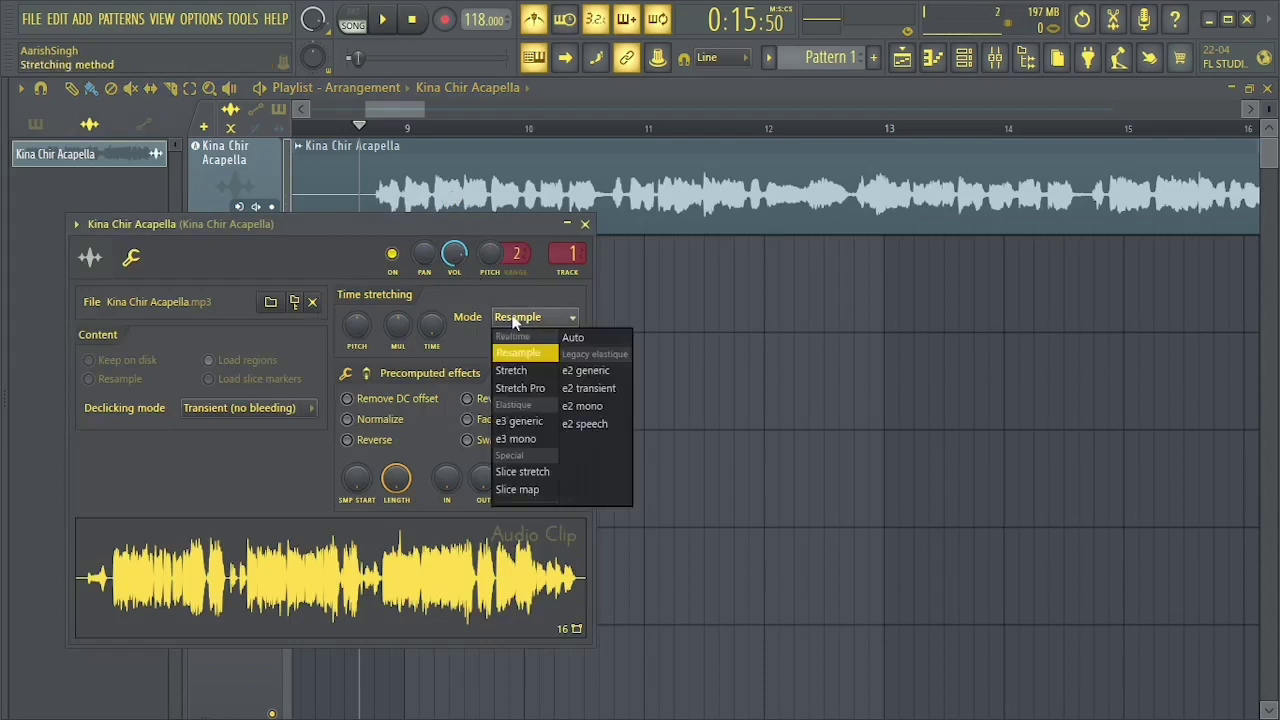
pyautogui.click(520, 389)
pyautogui.moveTo(463, 222); pyautogui.dragTo(709, 281)
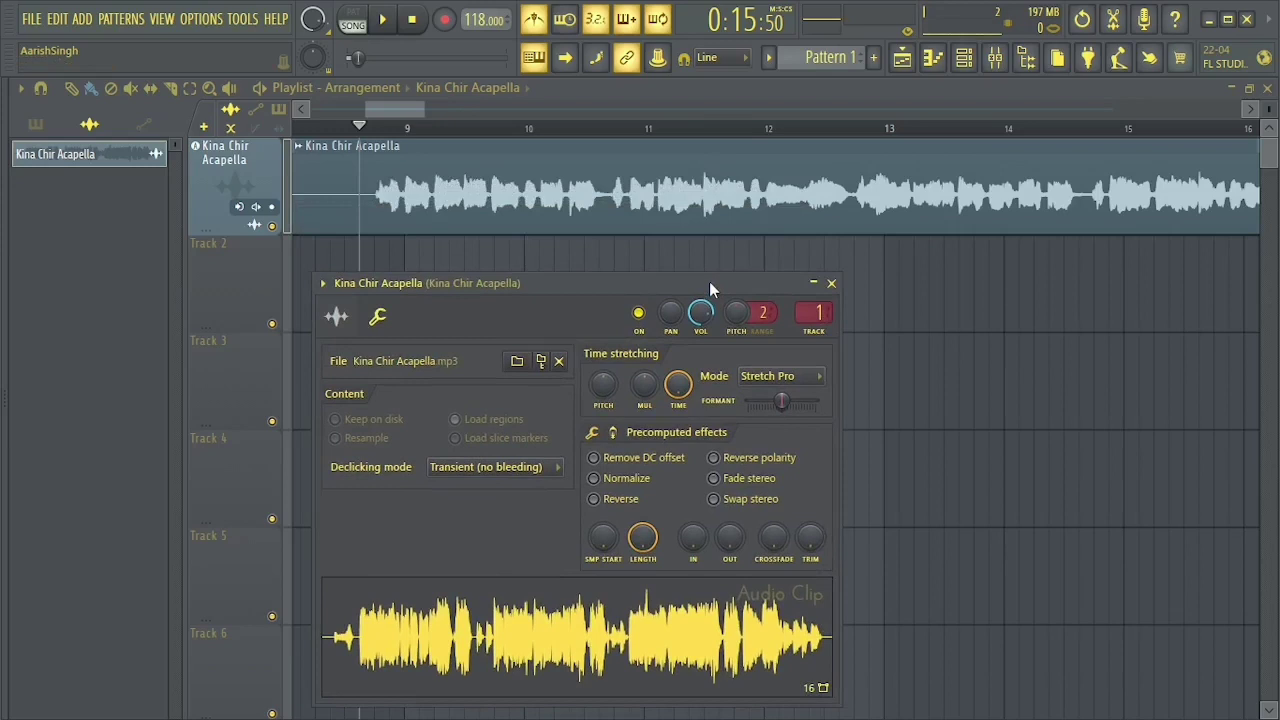
pyautogui.moveTo(709, 281); pyautogui.dragTo(731, 273)
# Lower the clip's formant shift to -400 cents, play the vocals with it, and close the audio clip settings.
pyautogui.moveTo(810, 388); pyautogui.dragTo(795, 390)
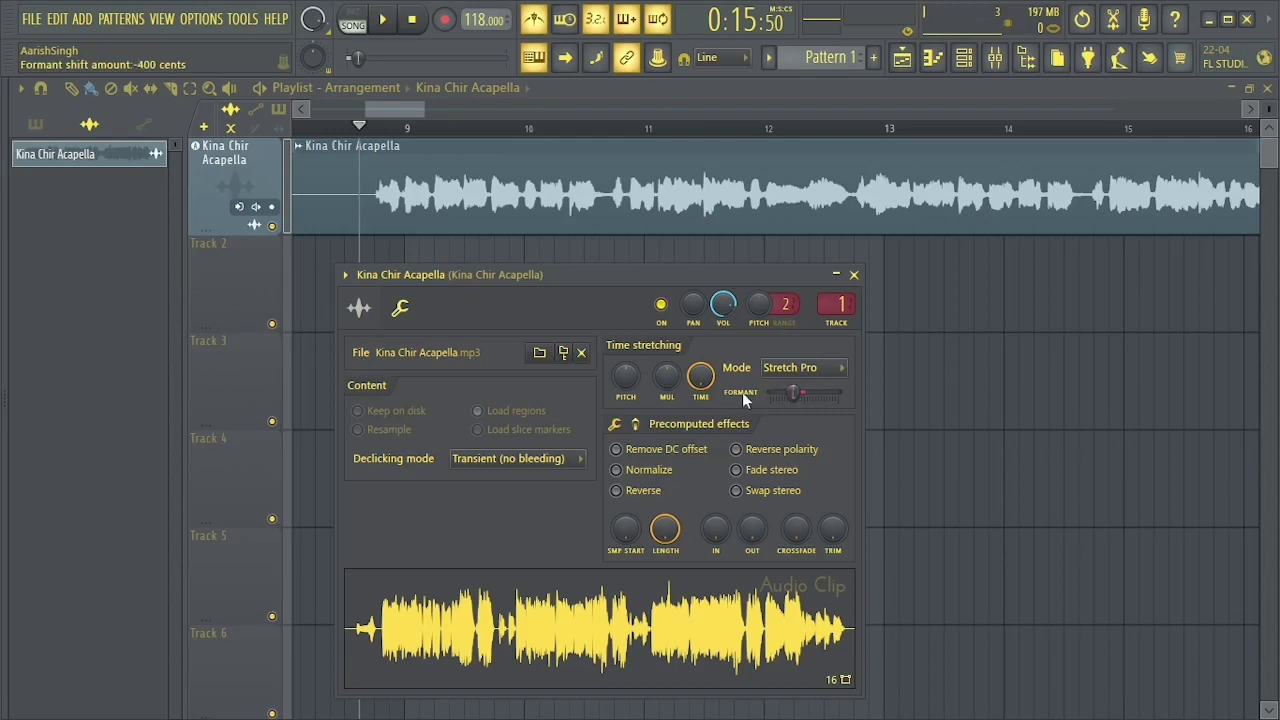
pyautogui.moveTo(654, 286)
pyautogui.mouseDown()
pyautogui.moveTo(672, 280)
pyautogui.moveTo(658, 274)
pyautogui.mouseUp()
pyautogui.press('space')
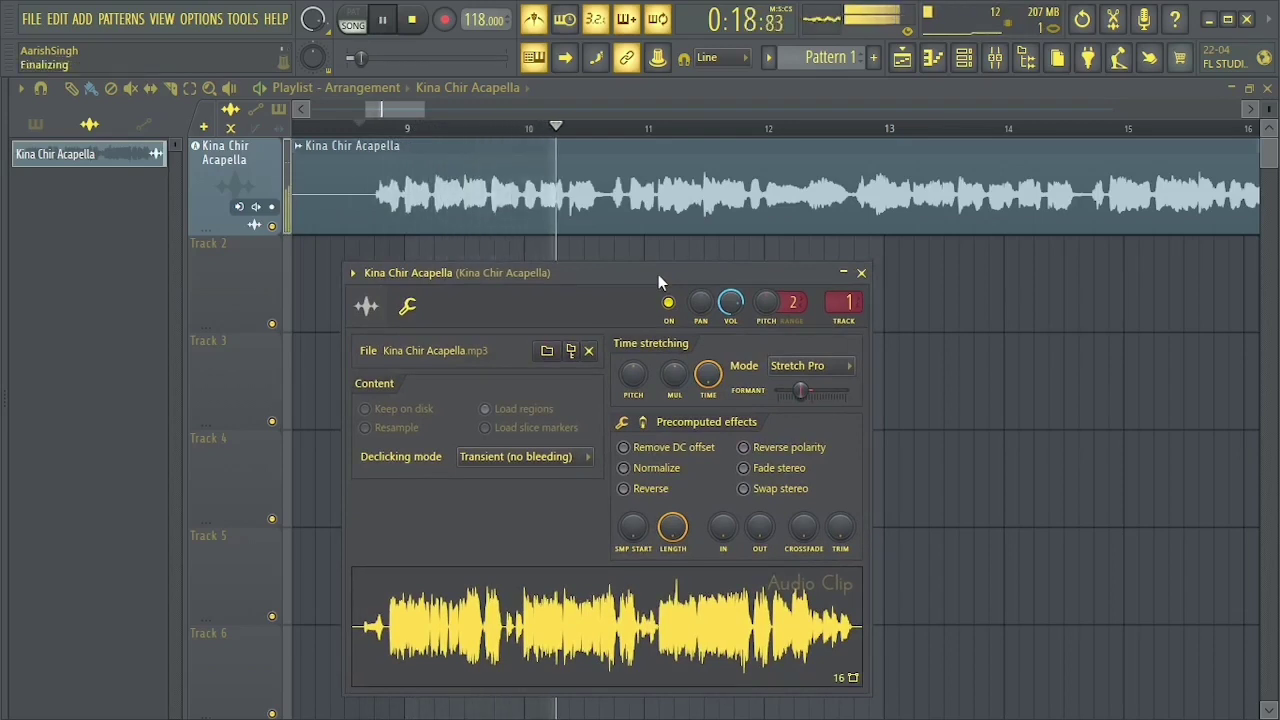
pyautogui.press('space')
pyautogui.click(861, 273)
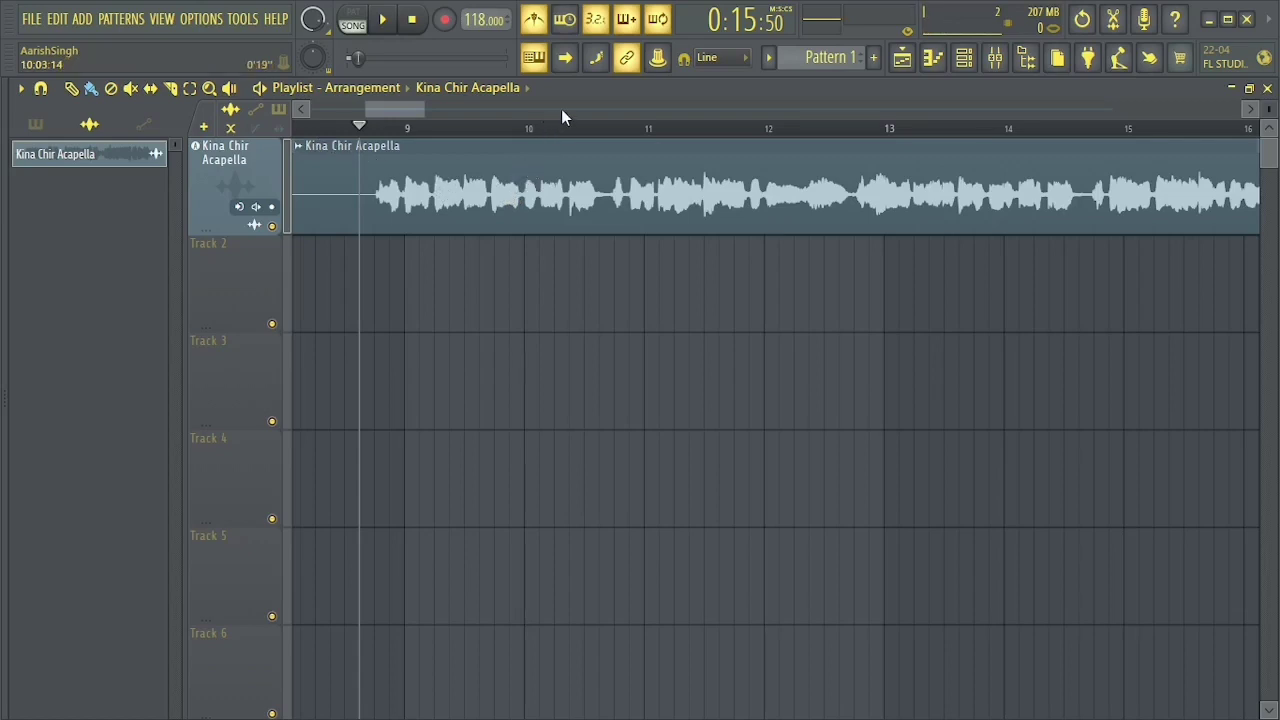
# Set the project tempo to 110 BPM and play the vocals at the new tempo.
pyautogui.moveTo(483, 20); pyautogui.dragTo(540, 268)
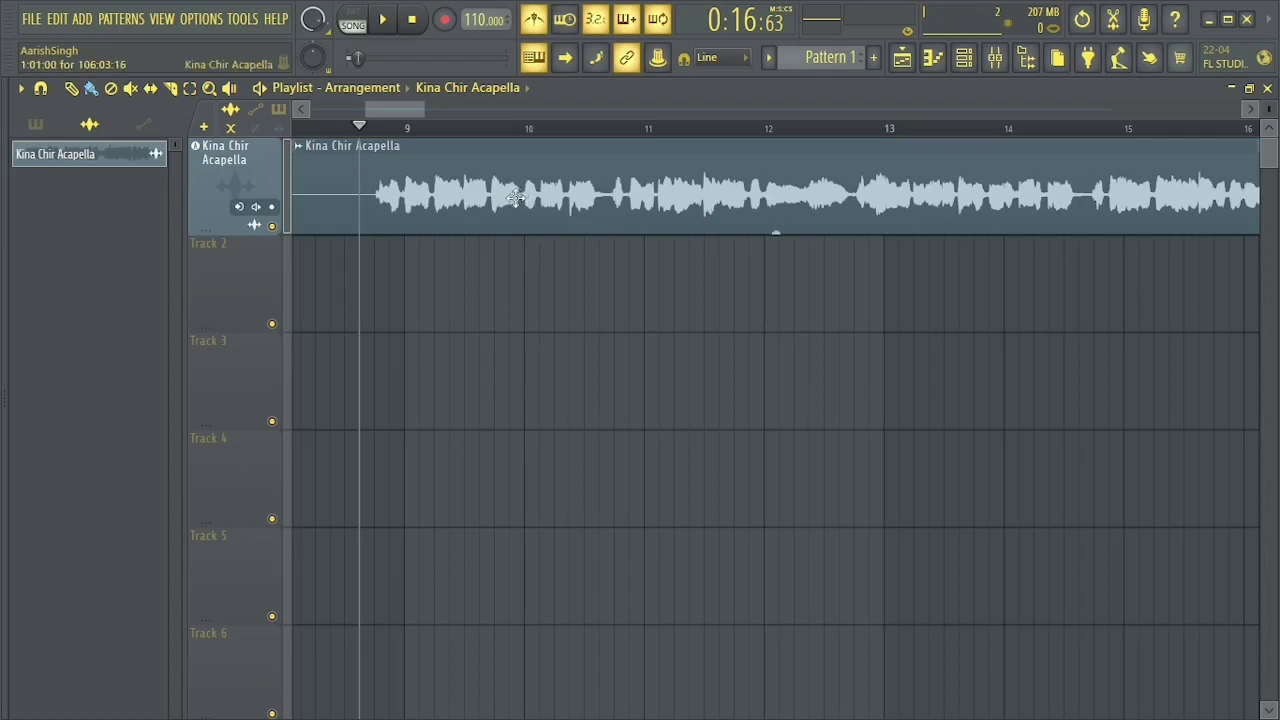
pyautogui.press('space')
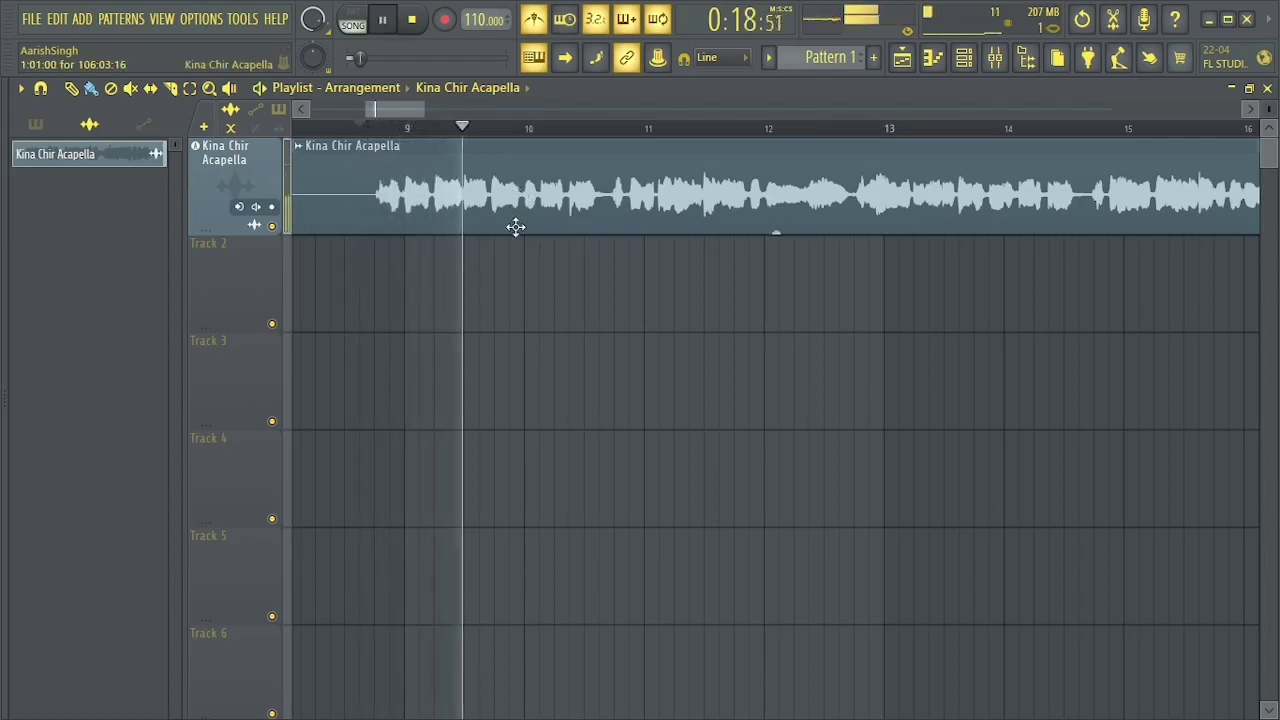
pyautogui.press('space')
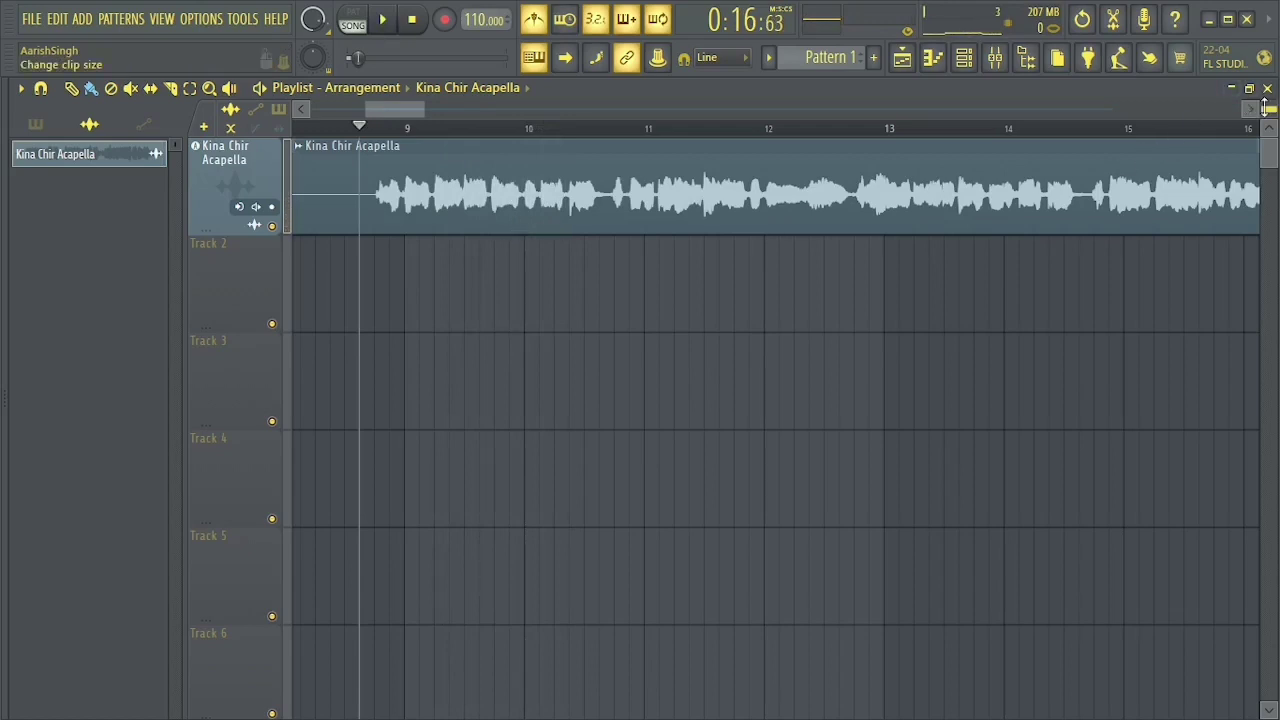
# Place a Pattern 1 clip at bar 9 on Track 2, below the acapella.
pyautogui.moveTo(1268, 109); pyautogui.dragTo(1268, 115)
pyautogui.click(825, 58)
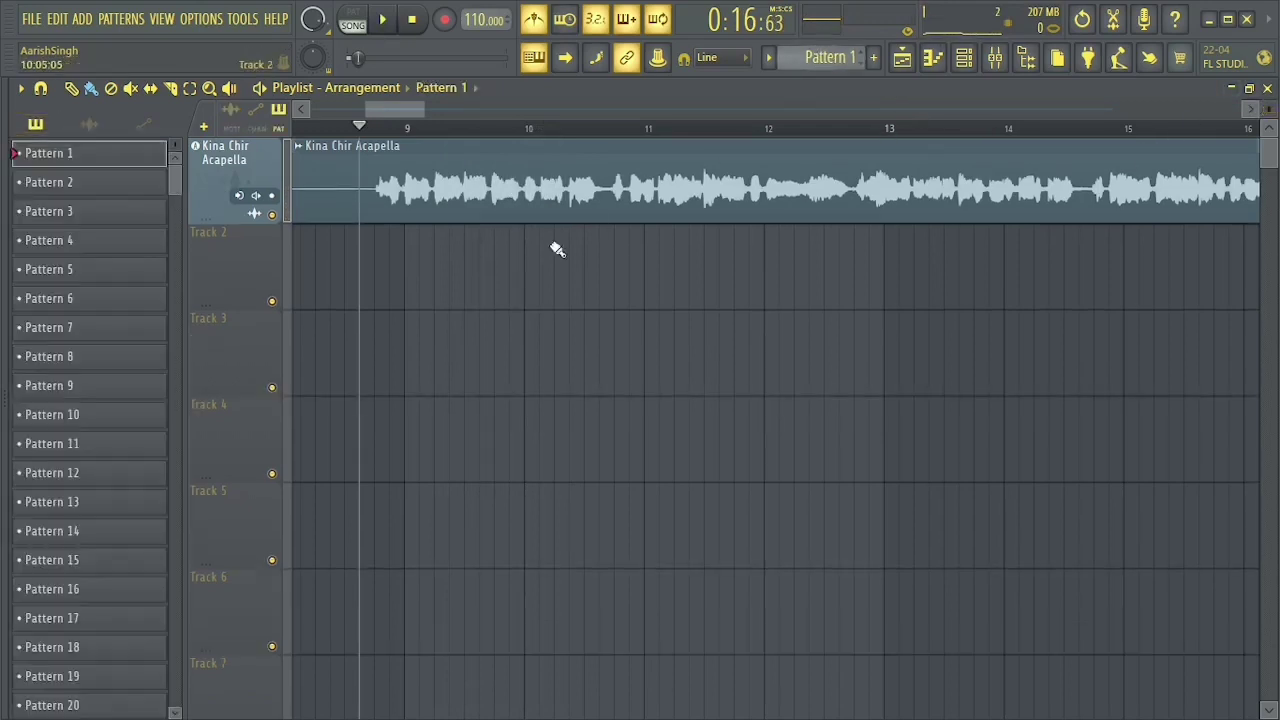
pyautogui.click(415, 283)
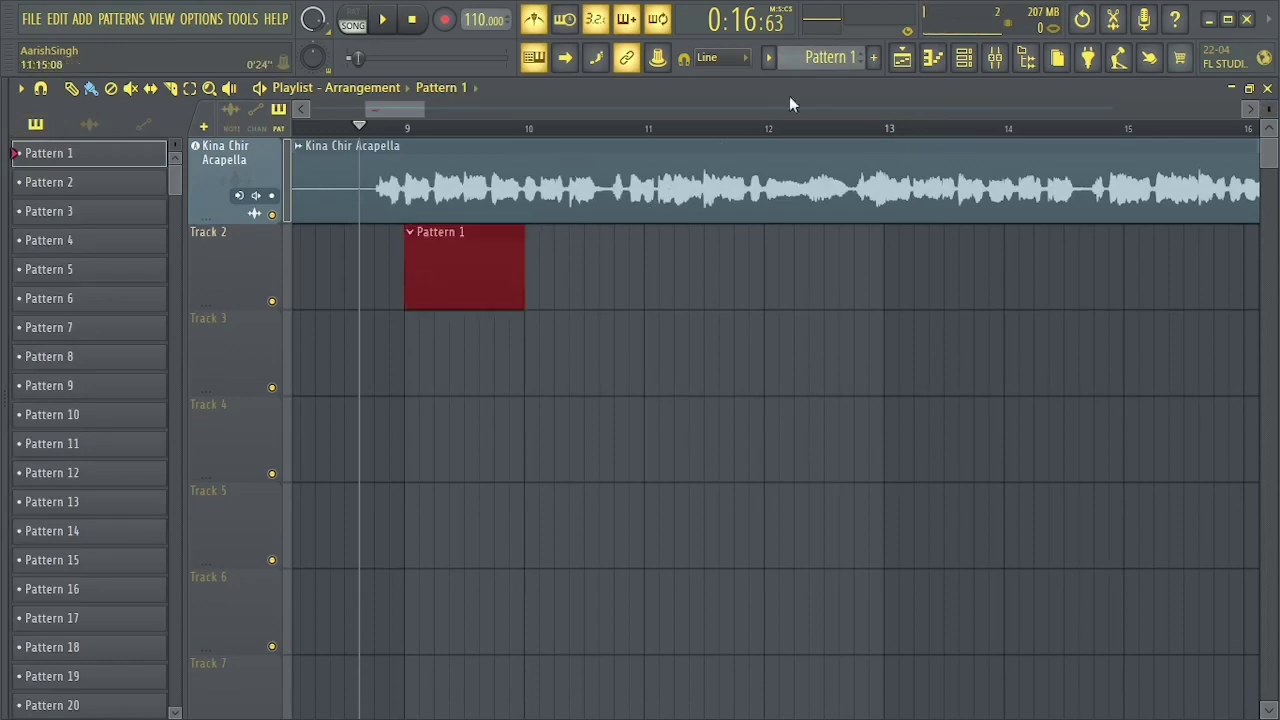
# Show all channels in the channel rack, add an FL Keys instrument channel, and place its window below the rack.
pyautogui.click(963, 60)
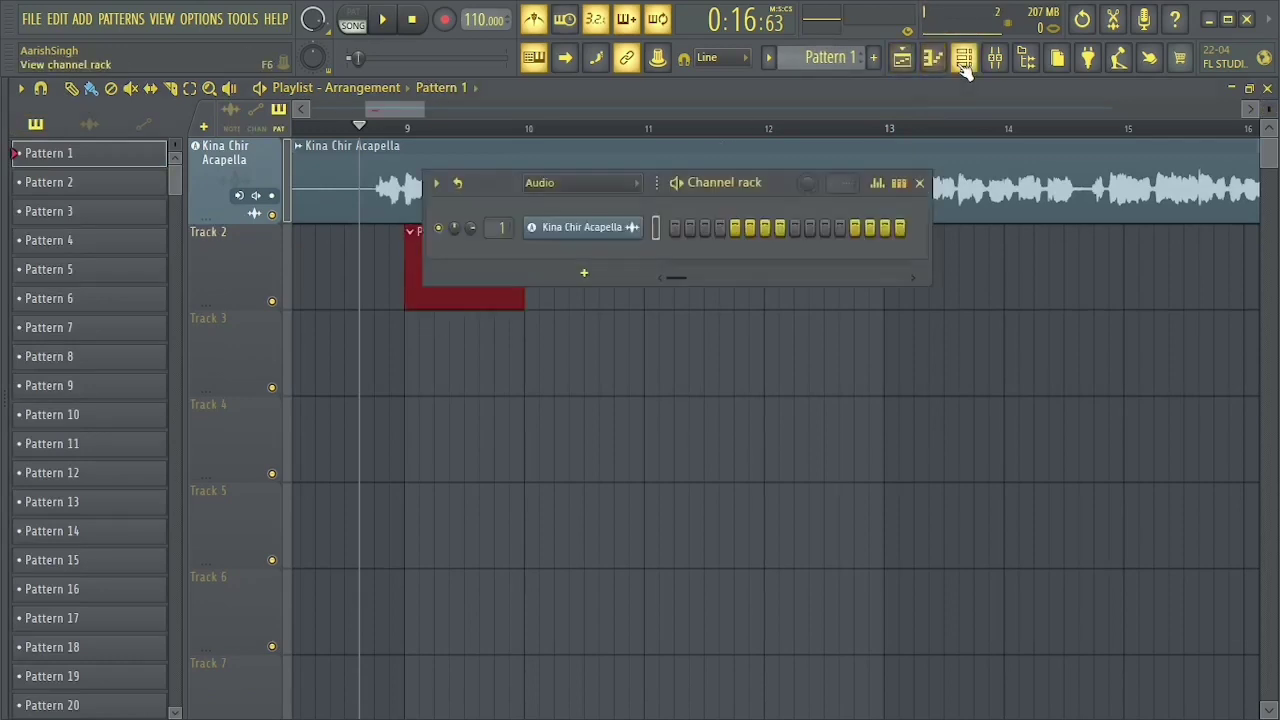
pyautogui.click(582, 186)
pyautogui.click(615, 205)
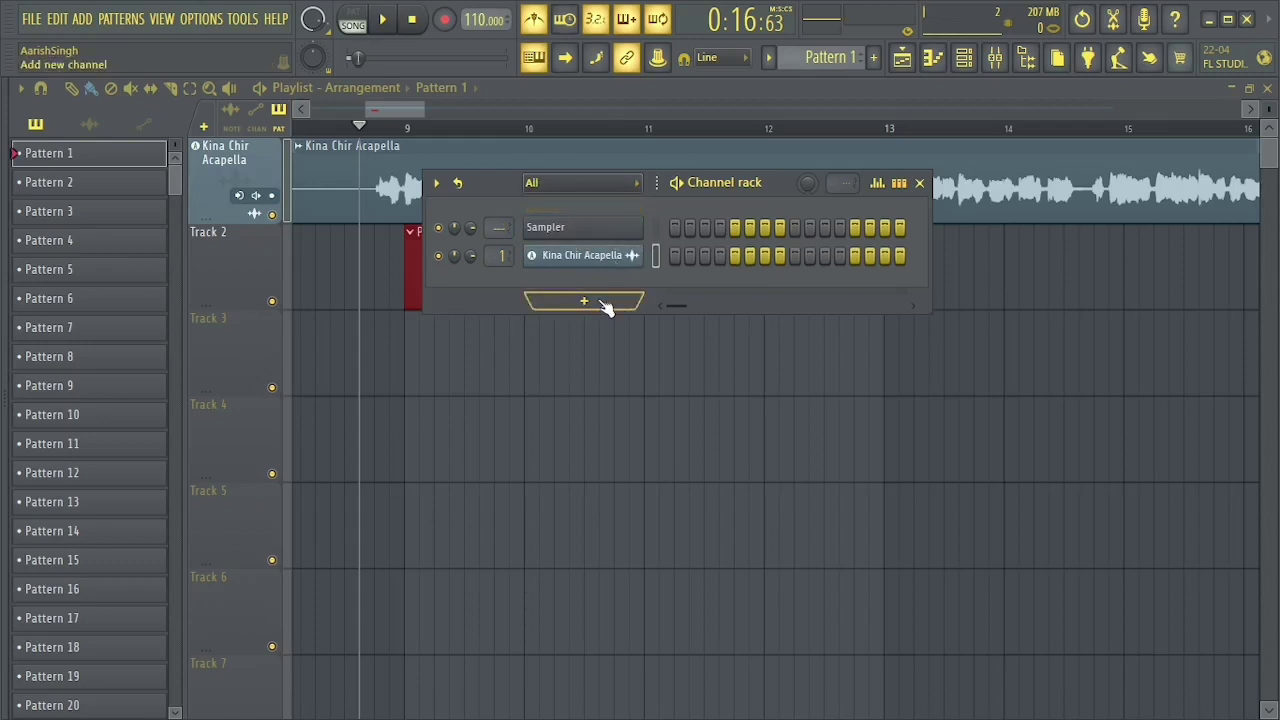
pyautogui.click(603, 302)
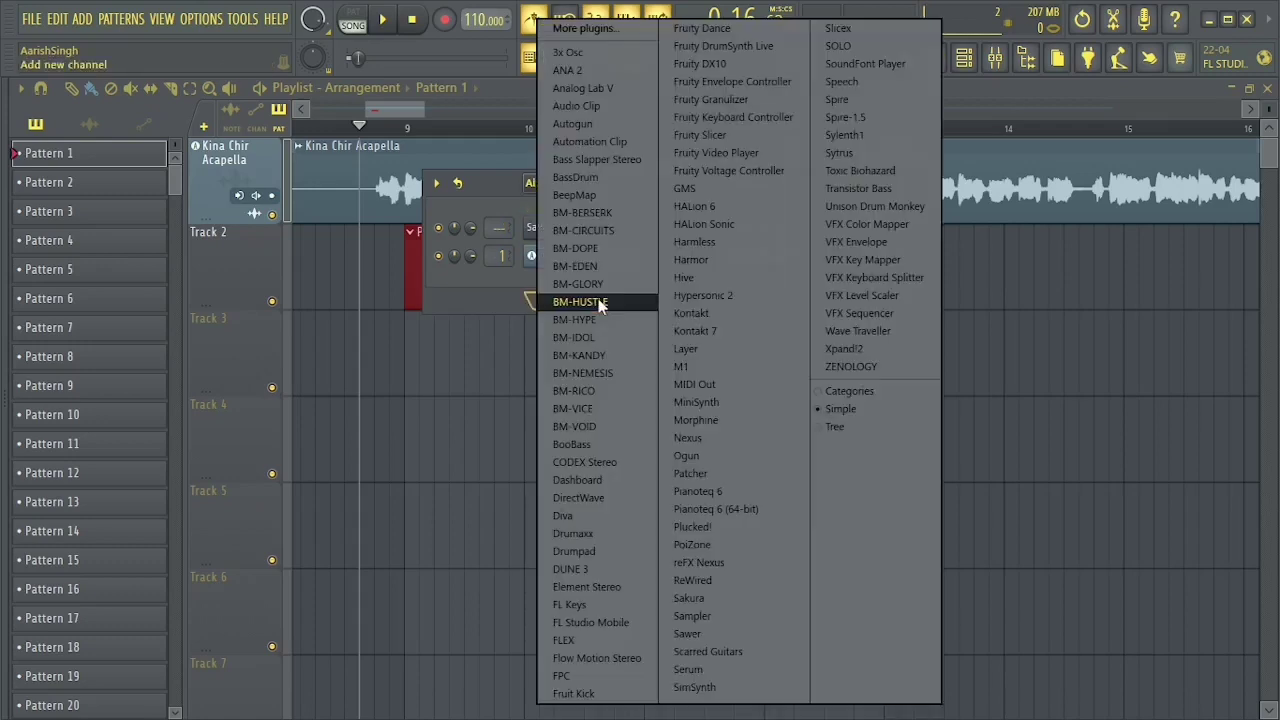
pyautogui.click(589, 602)
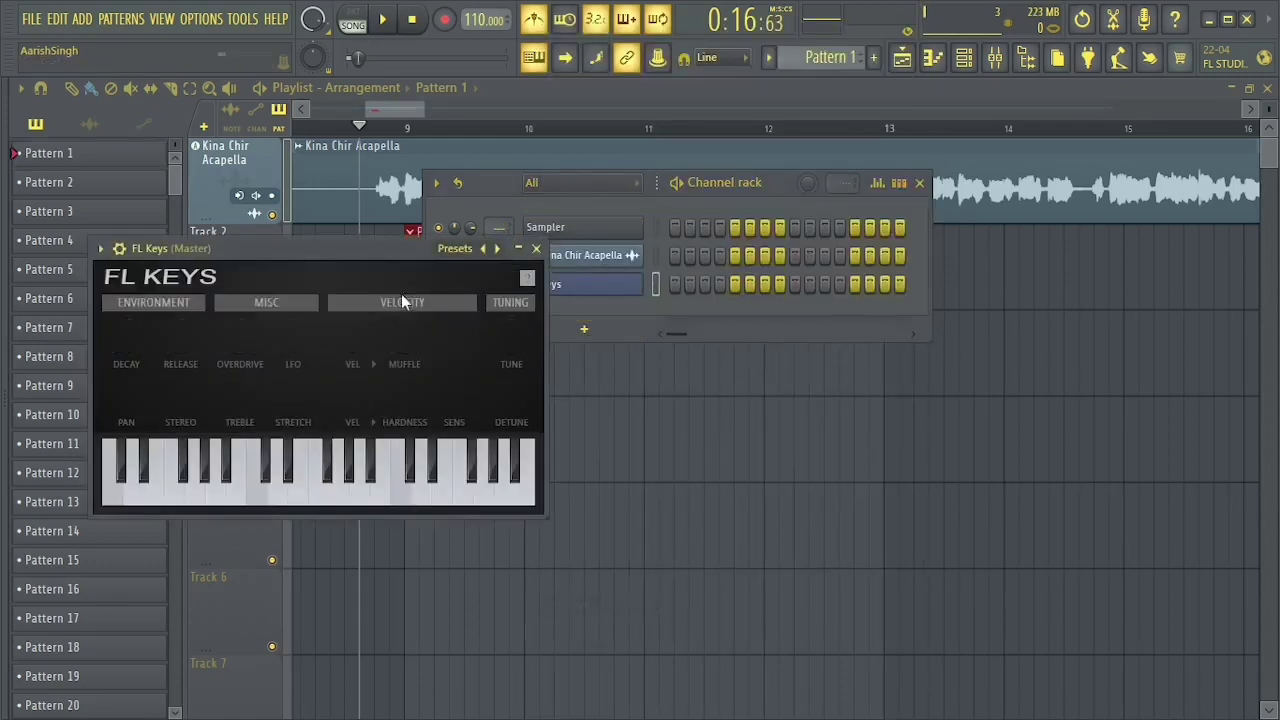
pyautogui.moveTo(362, 257); pyautogui.dragTo(676, 297)
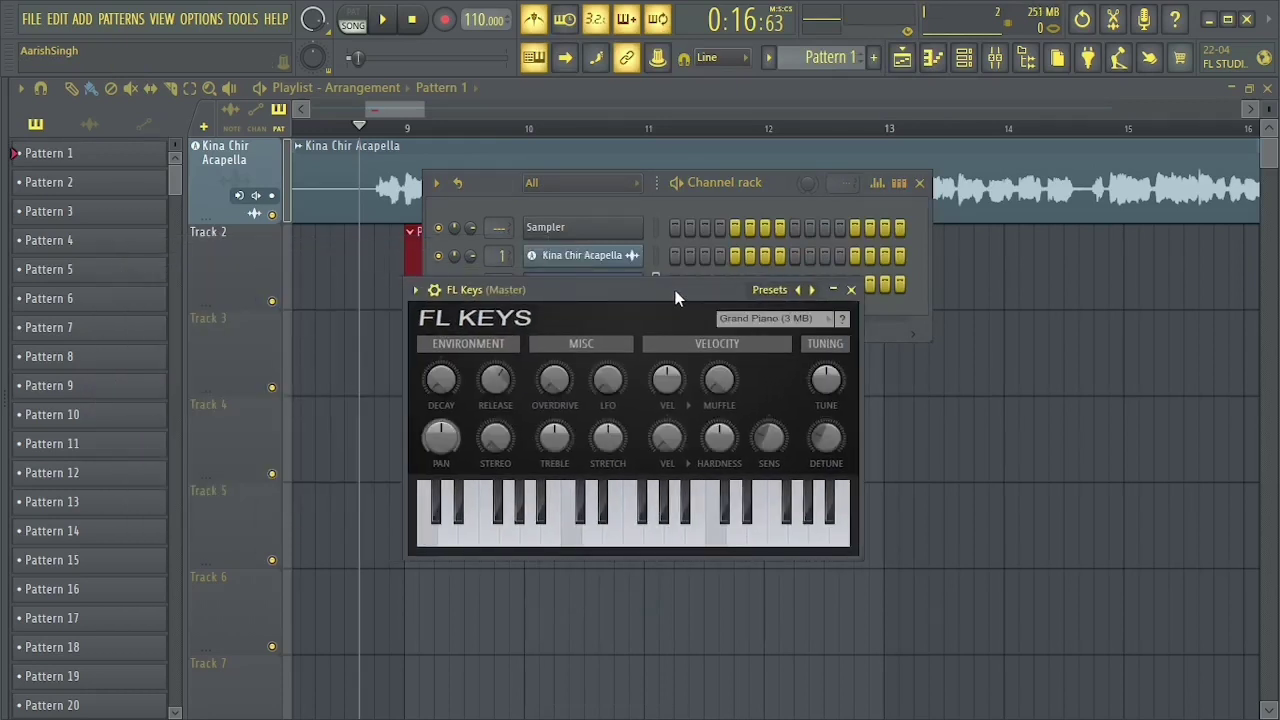
pyautogui.moveTo(676, 297); pyautogui.dragTo(669, 379)
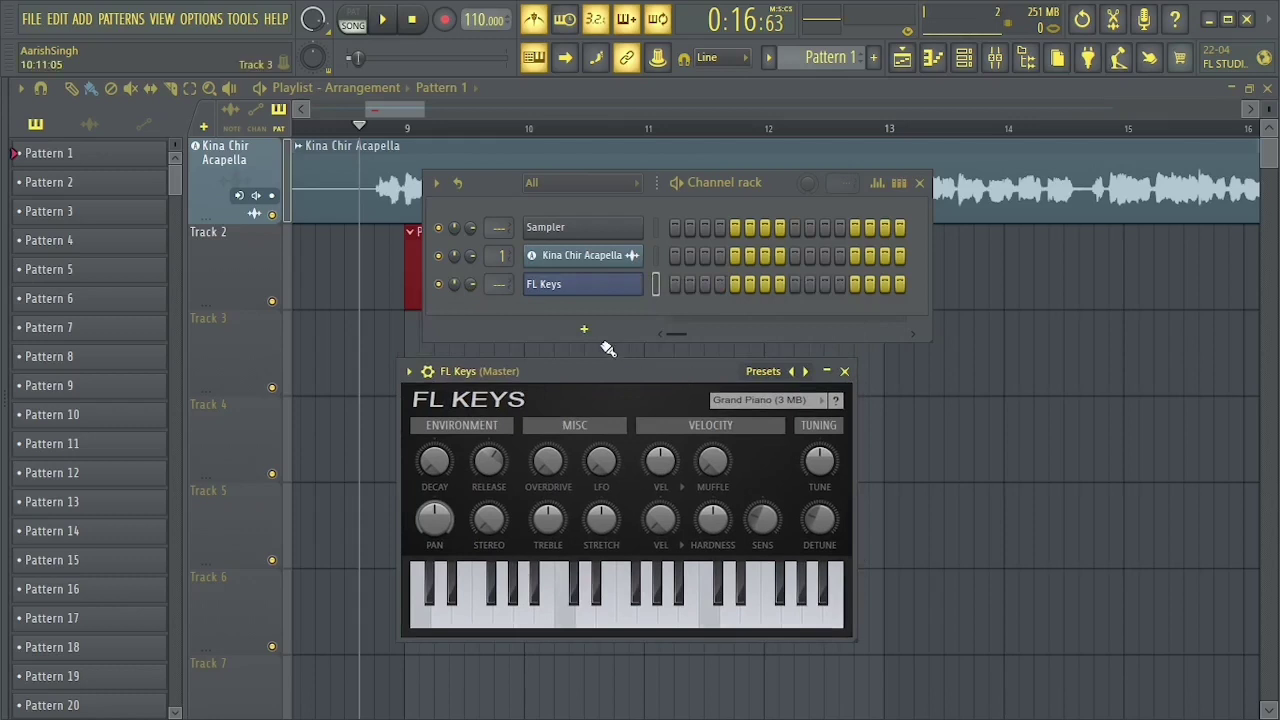
# Play the vocals and sound successive FL Keys piano notes against them to find the song's root note.
pyautogui.click(432, 610)
pyautogui.press('space')
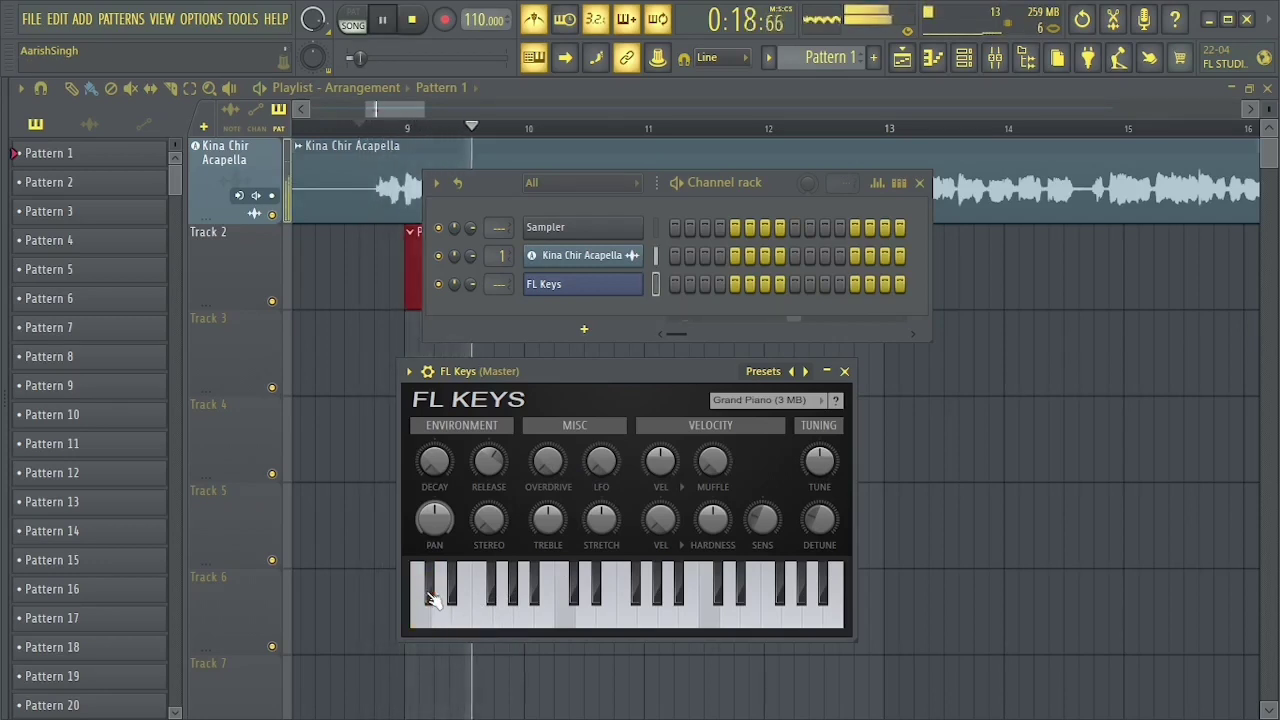
pyautogui.click(441, 615)
pyautogui.click(465, 615)
pyautogui.click(487, 614)
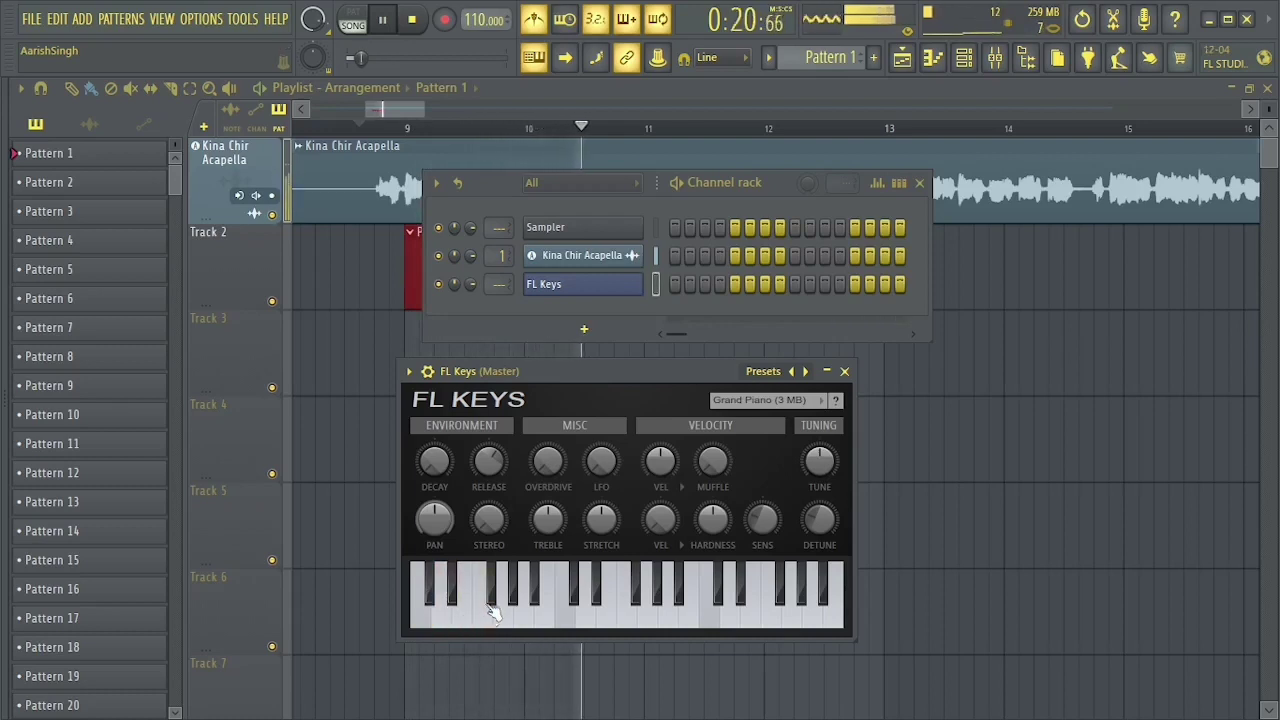
pyautogui.click(506, 620)
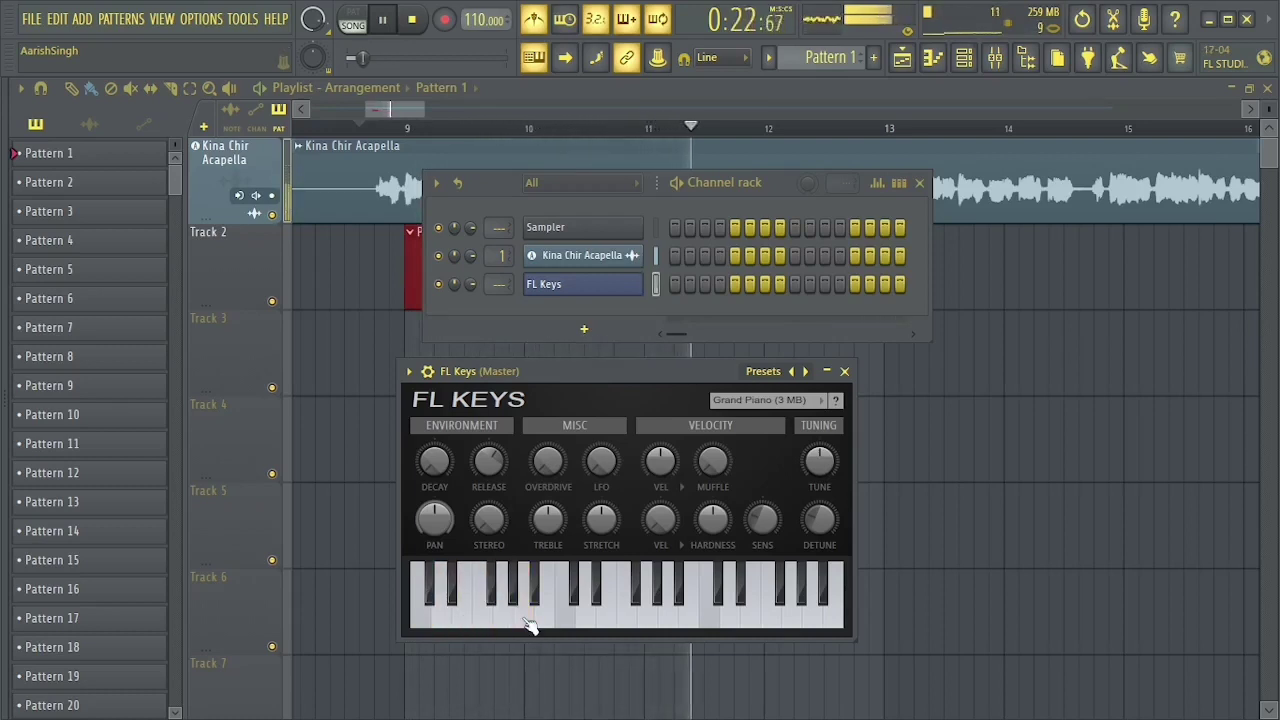
pyautogui.click(540, 616)
pyautogui.press('space')
pyautogui.click(544, 616)
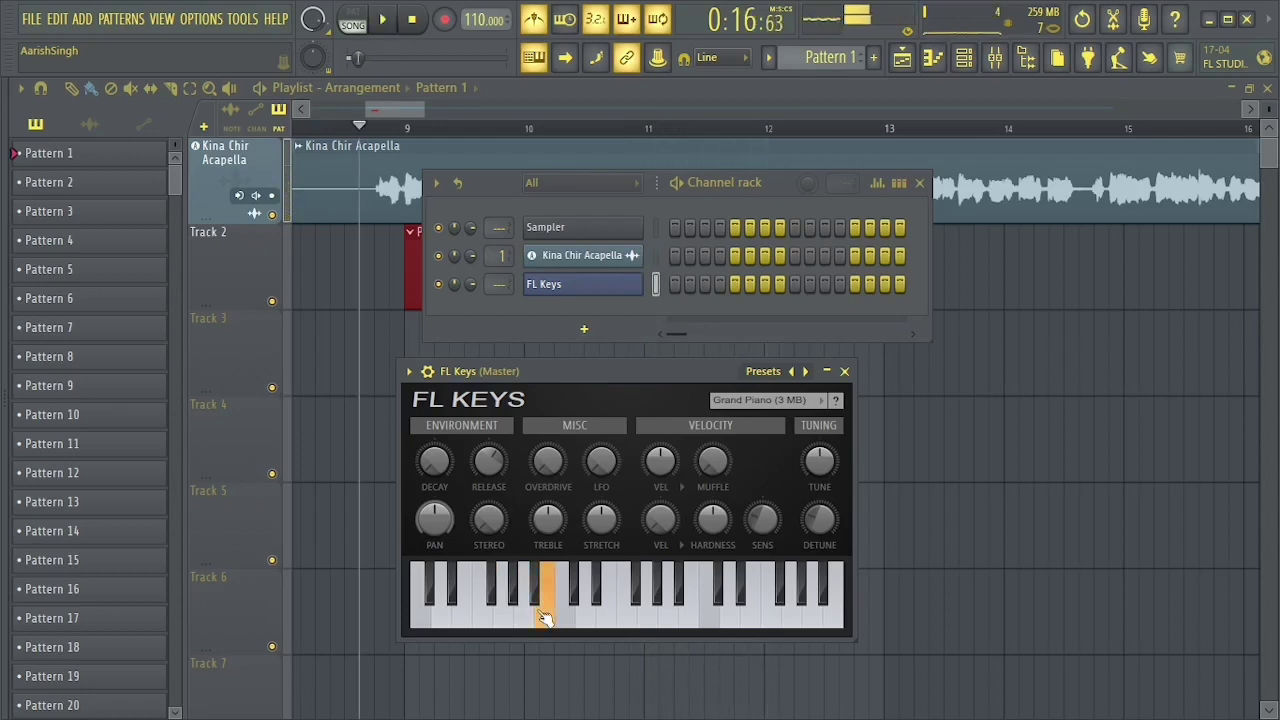
pyautogui.click(544, 616)
pyautogui.click(525, 620)
pyautogui.click(546, 624)
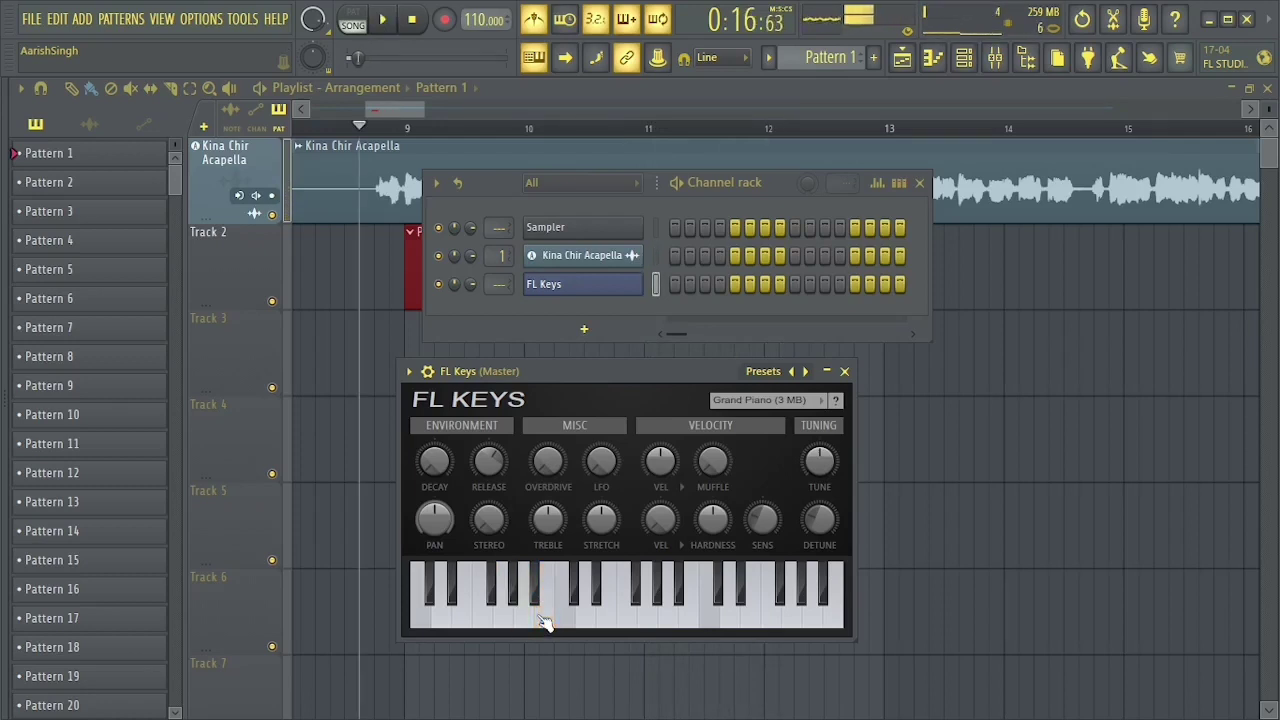
pyautogui.click(545, 622)
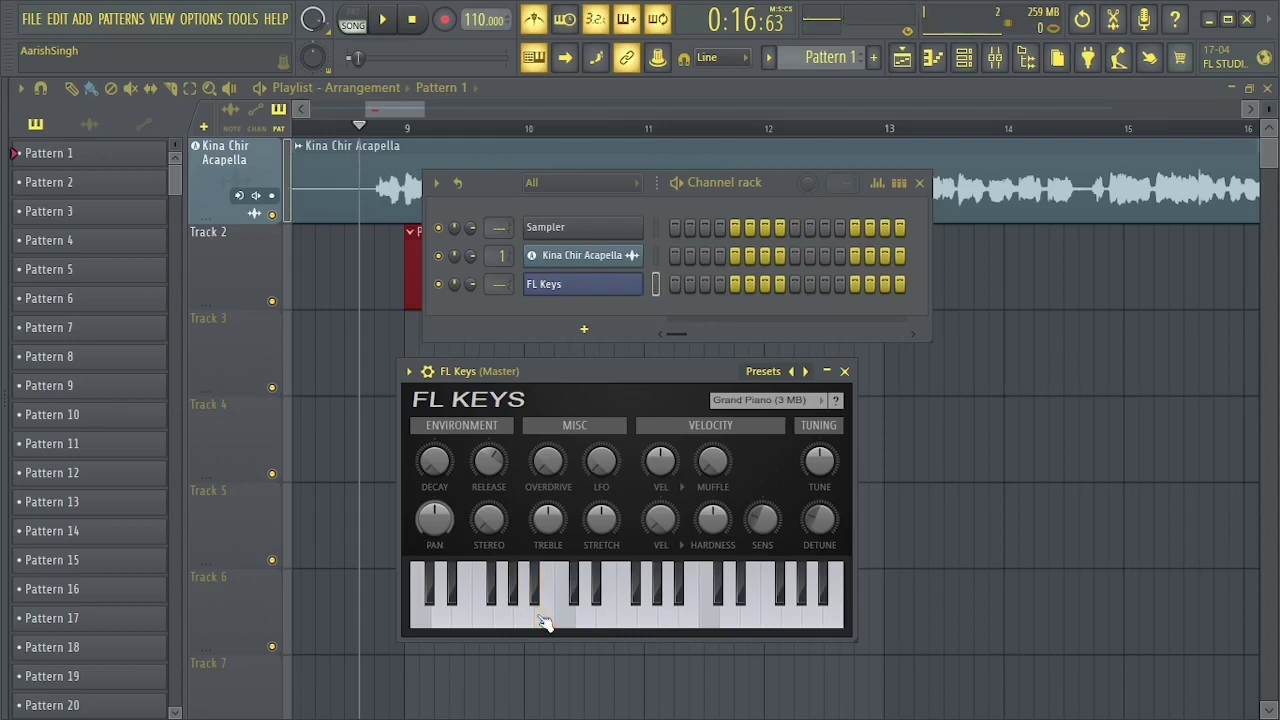
# Close FL Keys, play the vocals with the channel rack moved clear of the Pattern 1 clip, and close the rack.
pyautogui.click(844, 371)
pyautogui.moveTo(705, 185); pyautogui.dragTo(699, 241)
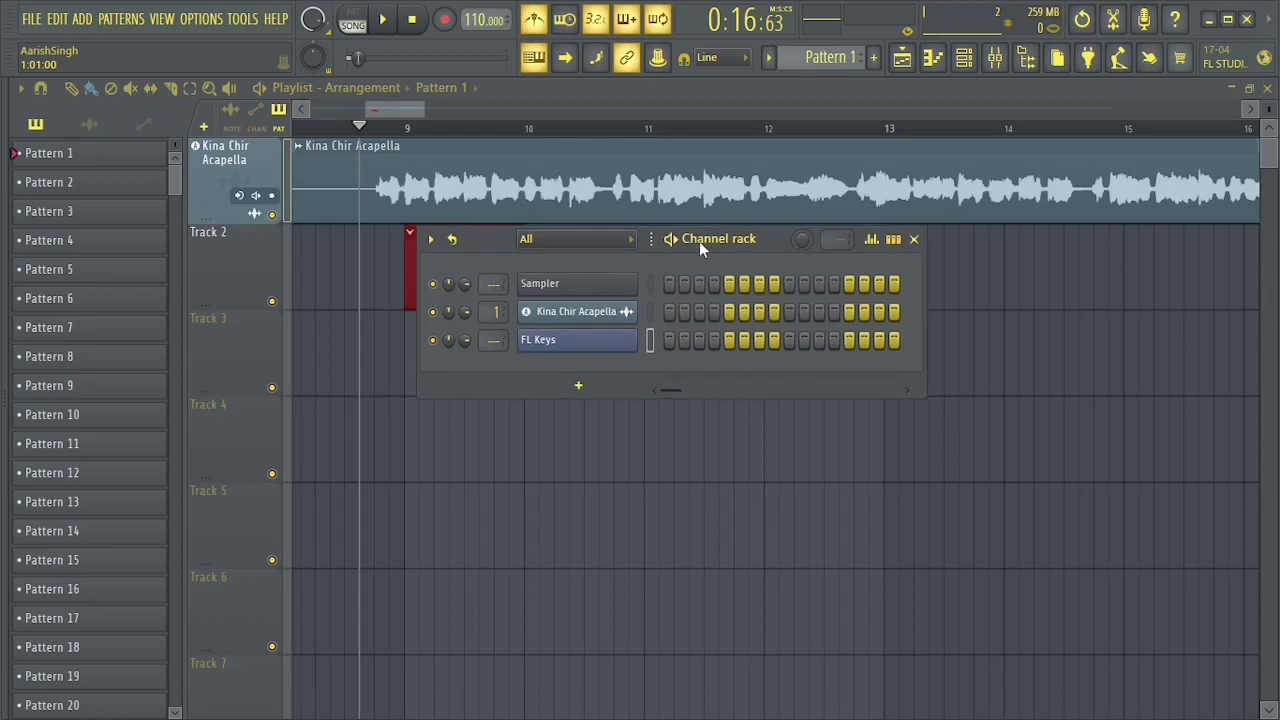
pyautogui.moveTo(699, 241); pyautogui.dragTo(827, 253)
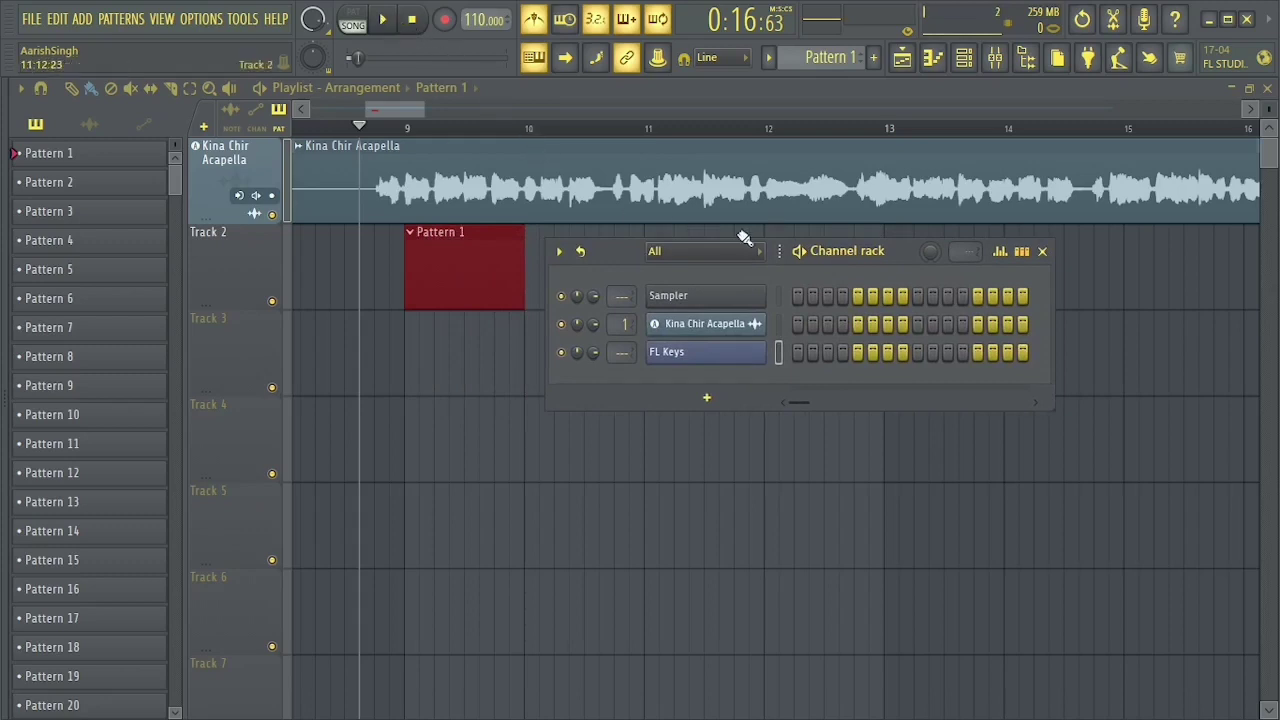
pyautogui.press('space')
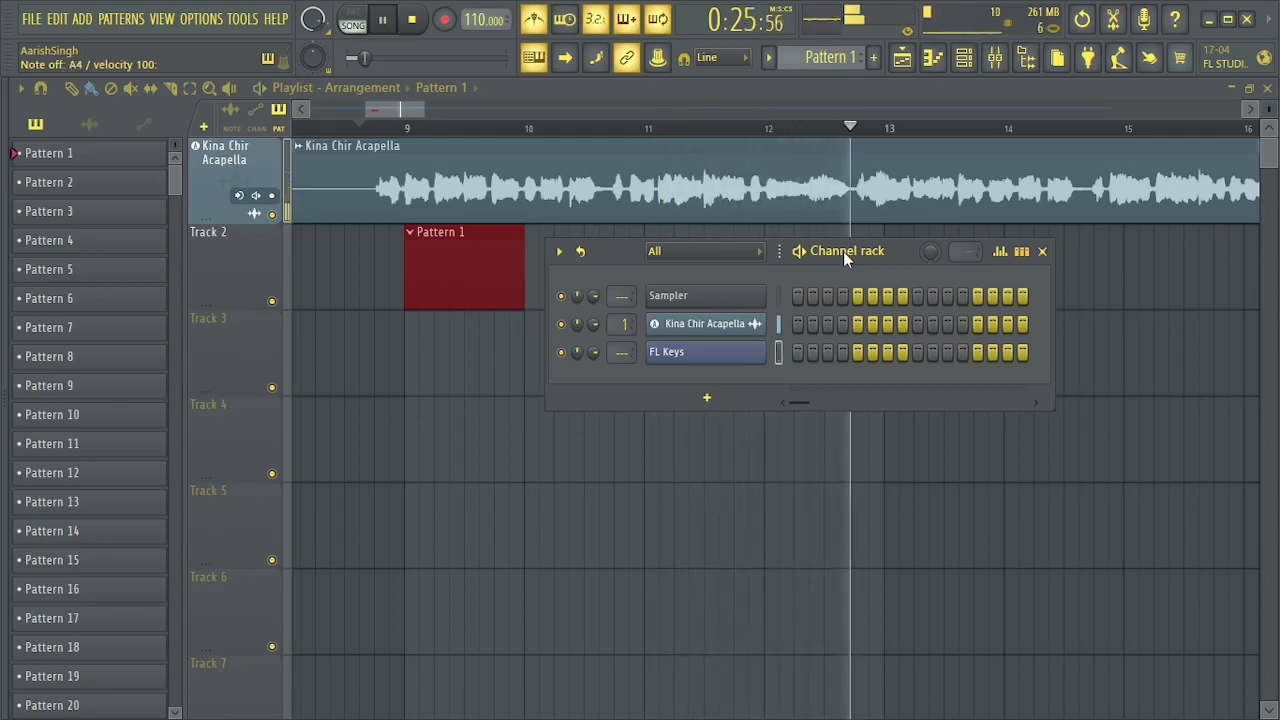
pyautogui.press('space')
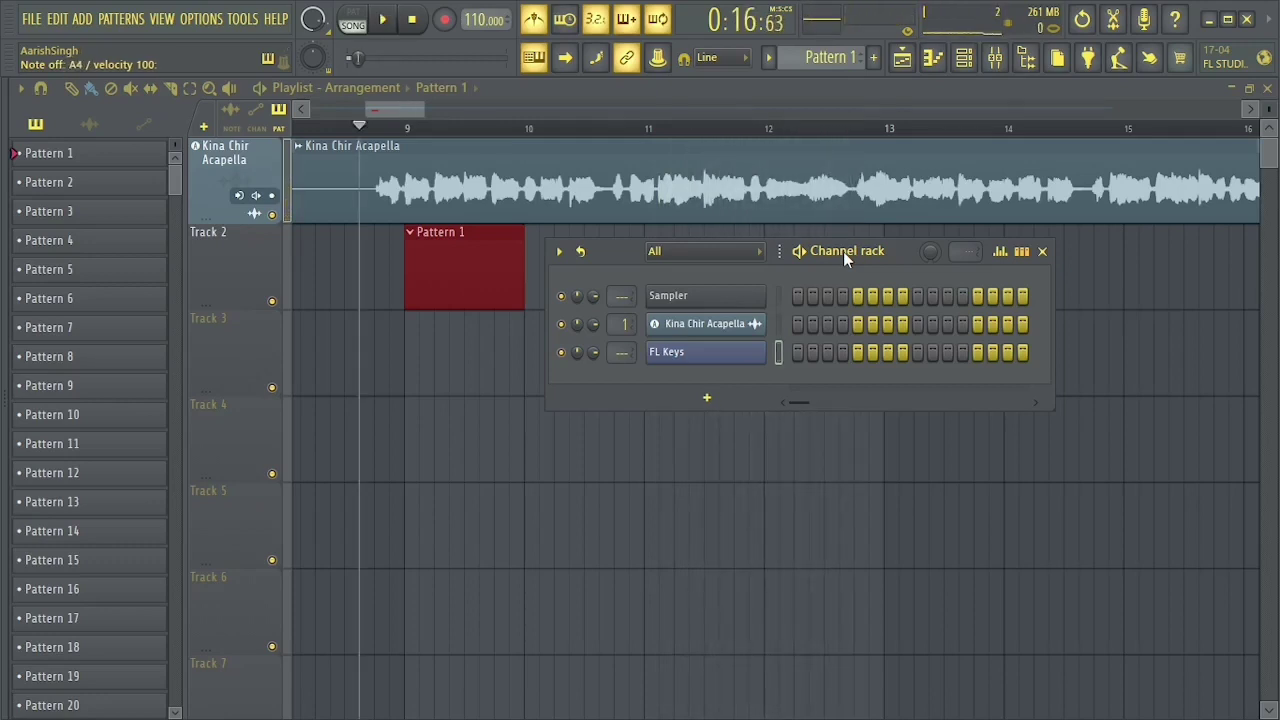
pyautogui.click(1043, 253)
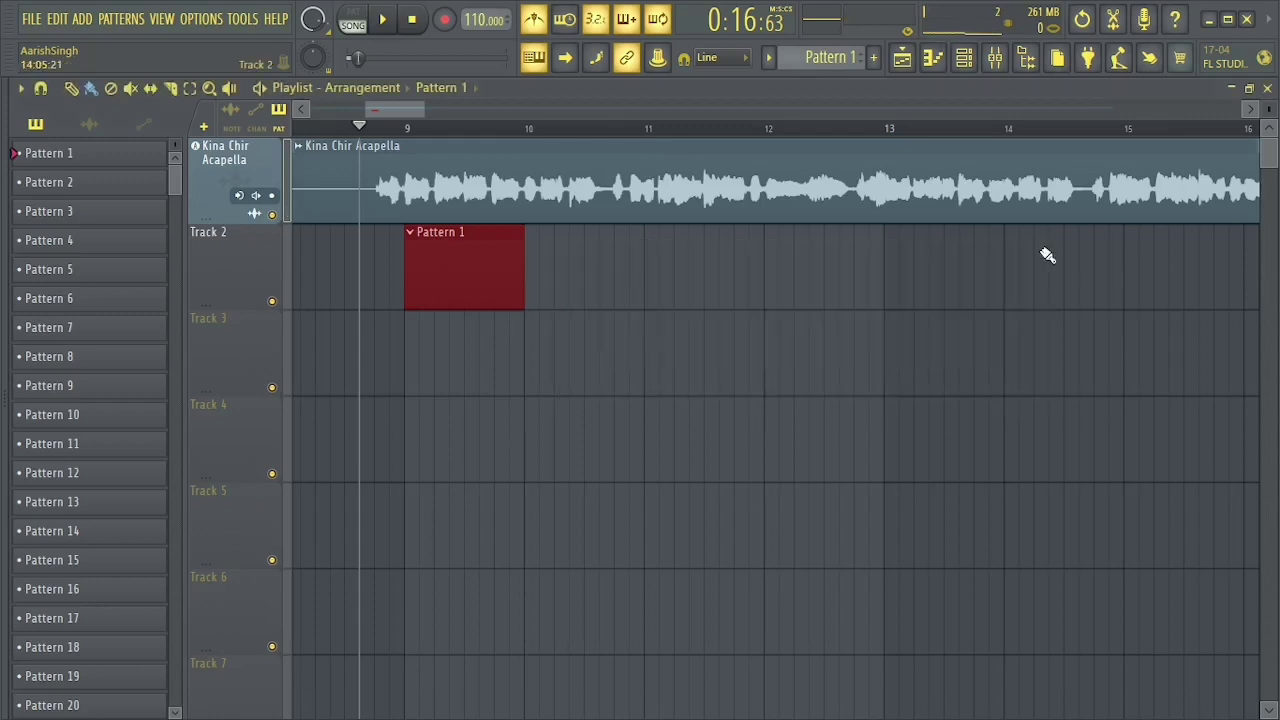
# Open Pattern 1 in the FL Keys piano roll and highlight the Minor Natural (Aeolian) scale with root note B.
pyautogui.doubleClick(446, 276)
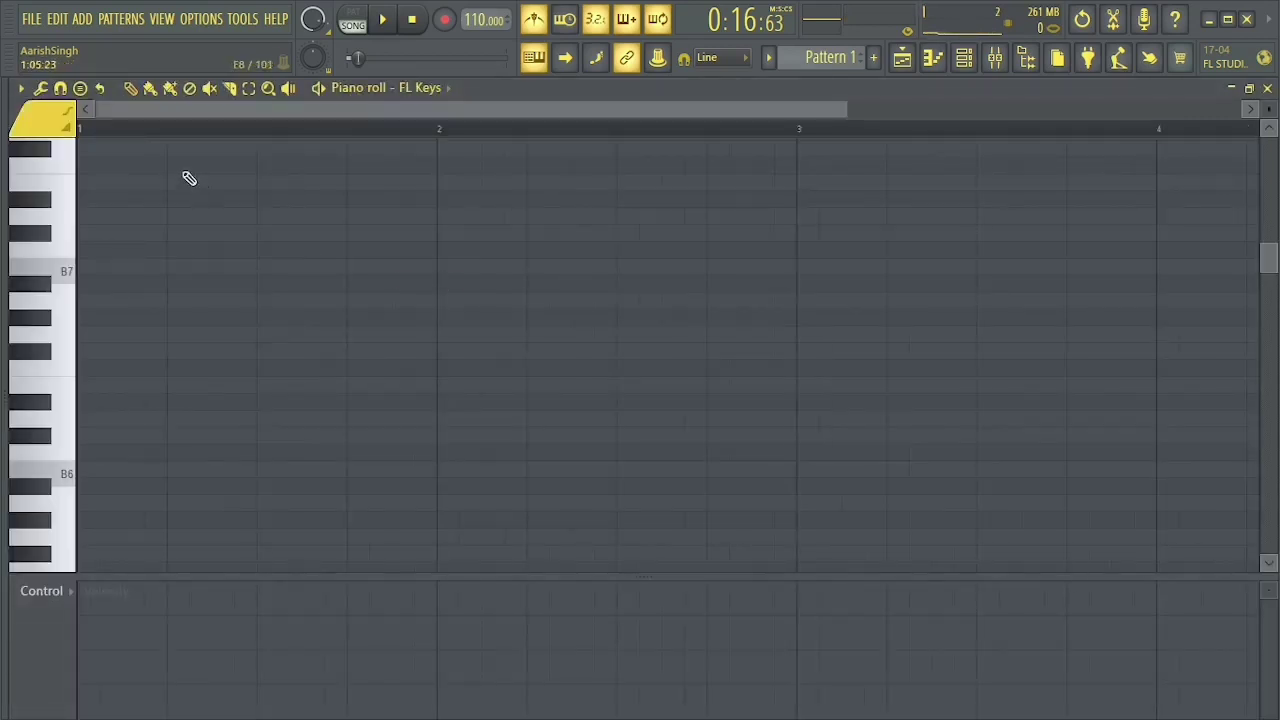
pyautogui.click(24, 89)
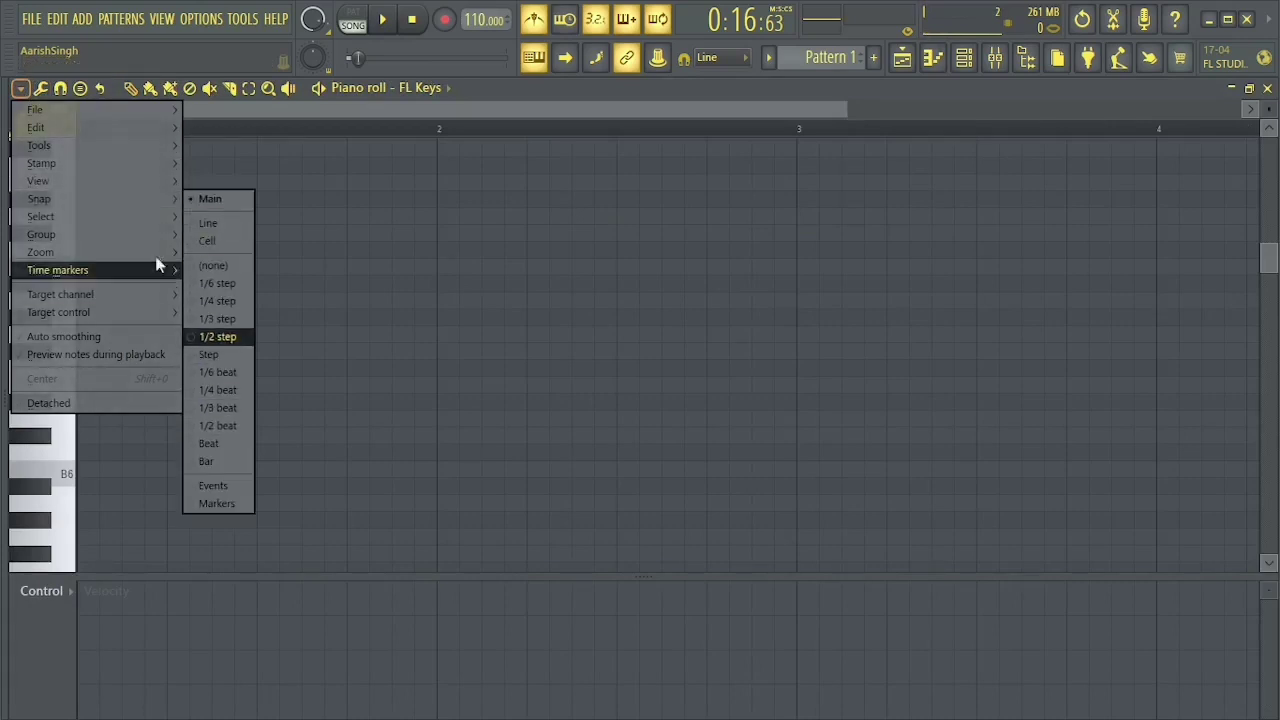
pyautogui.moveTo(165, 181)
pyautogui.moveTo(300, 487)
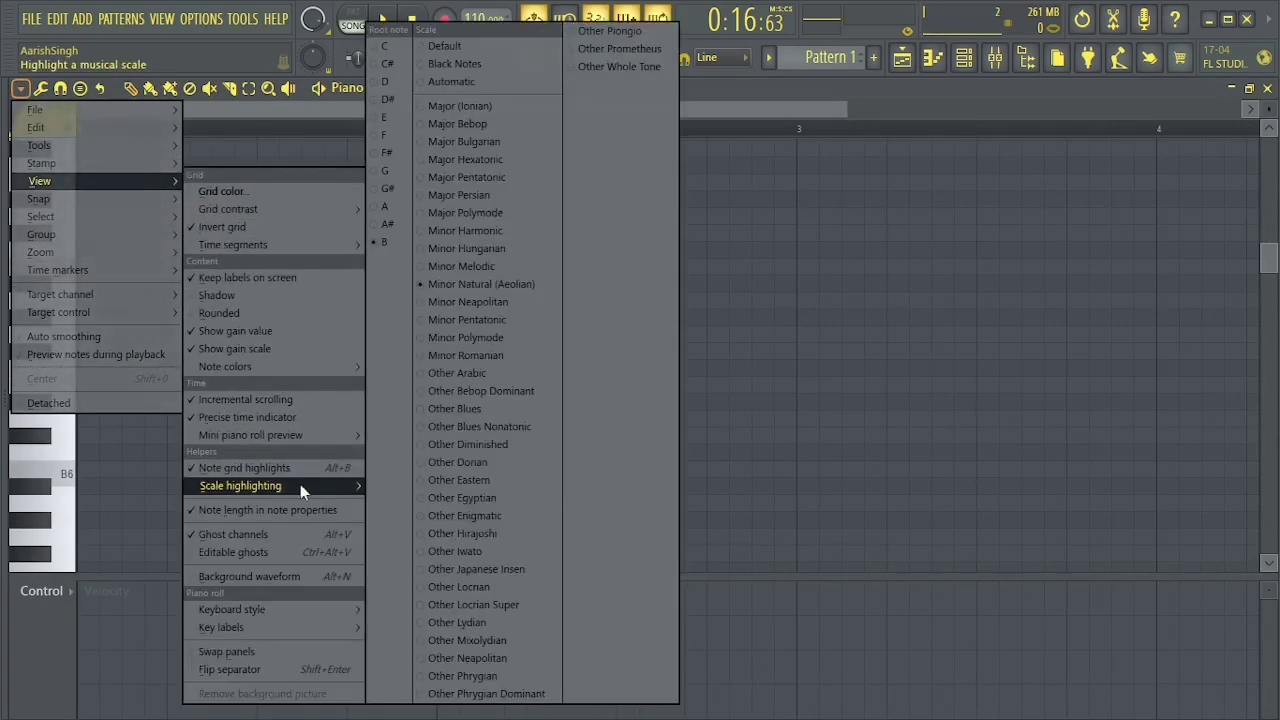
pyautogui.click(458, 284)
# Draw a one-bar chord of B3, D4 and F#4 in bar 1 and play it with the vocals.
pyautogui.scroll(-9, 280, 323)
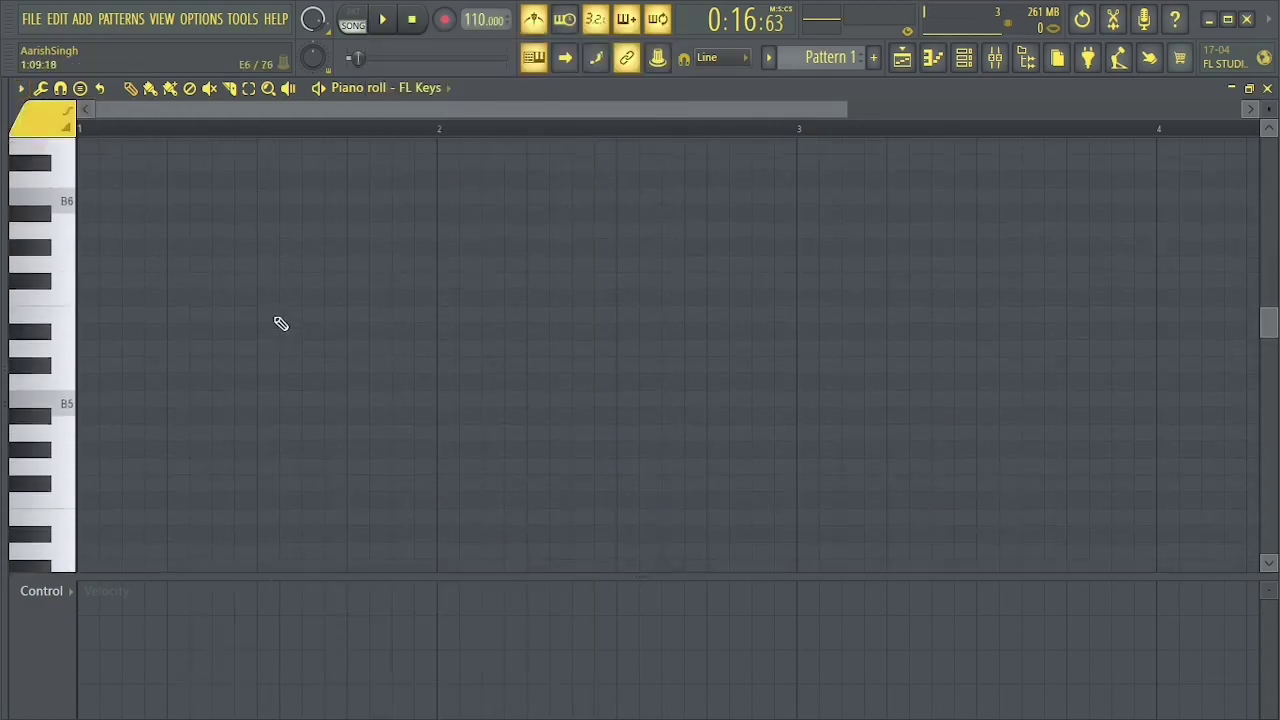
pyautogui.scroll(-3, 117, 406)
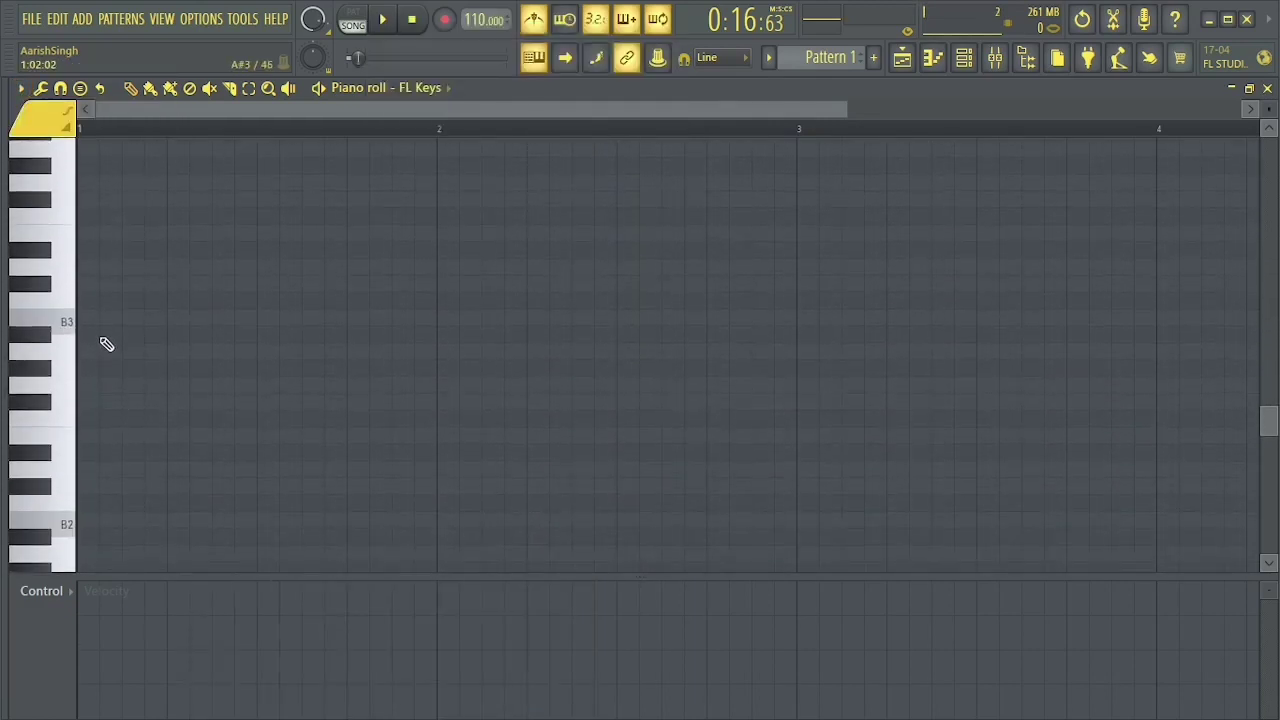
pyautogui.click(88, 322)
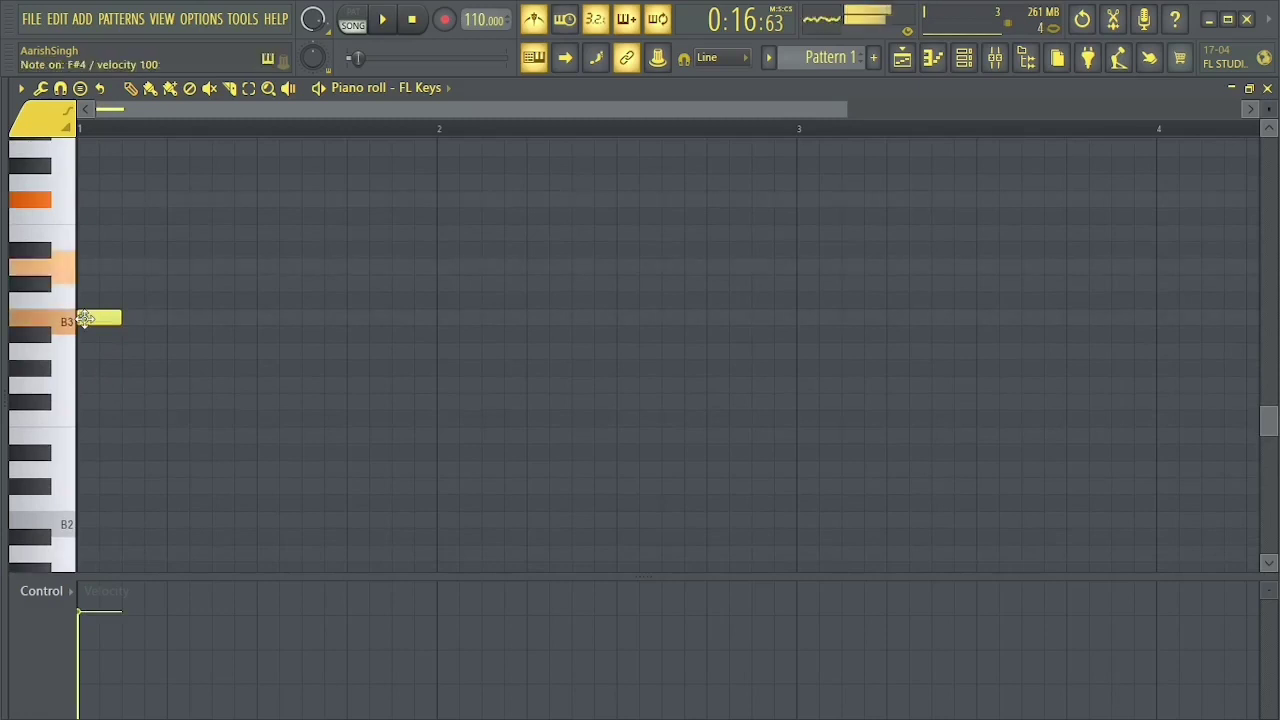
pyautogui.click(165, 322)
pyautogui.rightClick(171, 322)
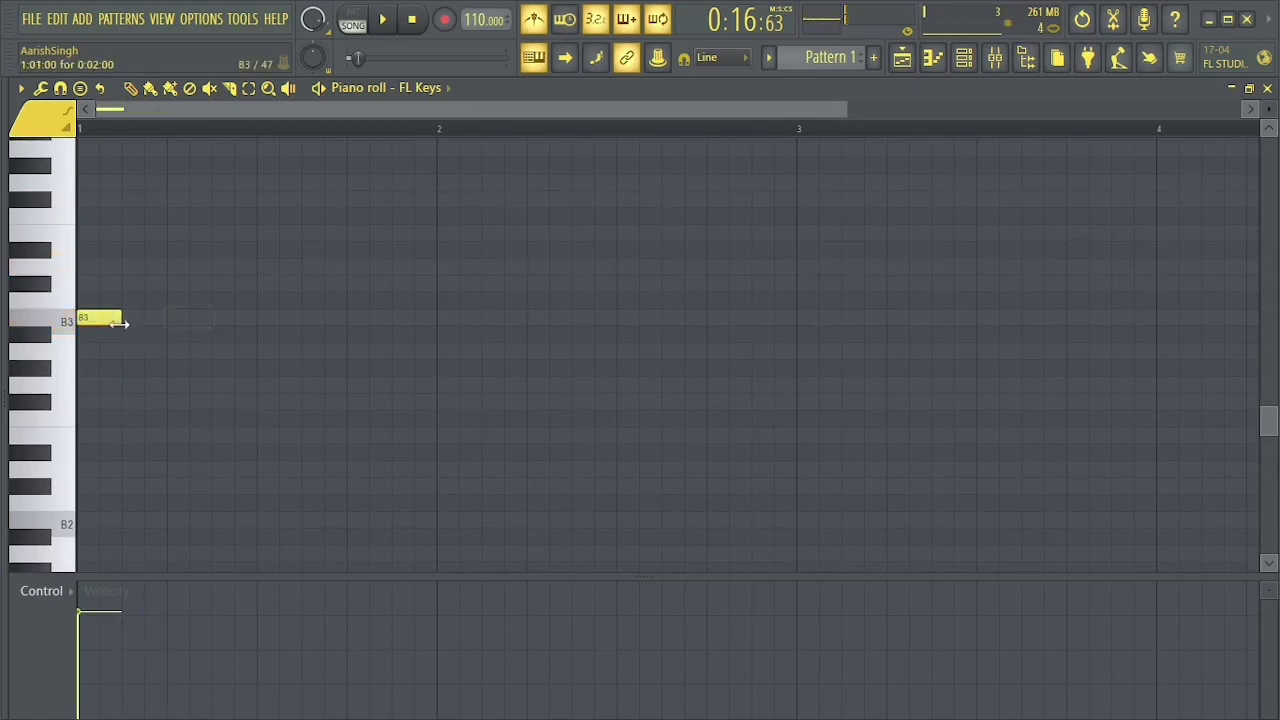
pyautogui.moveTo(121, 320); pyautogui.dragTo(423, 344)
pyautogui.scroll(2, 434, 377)
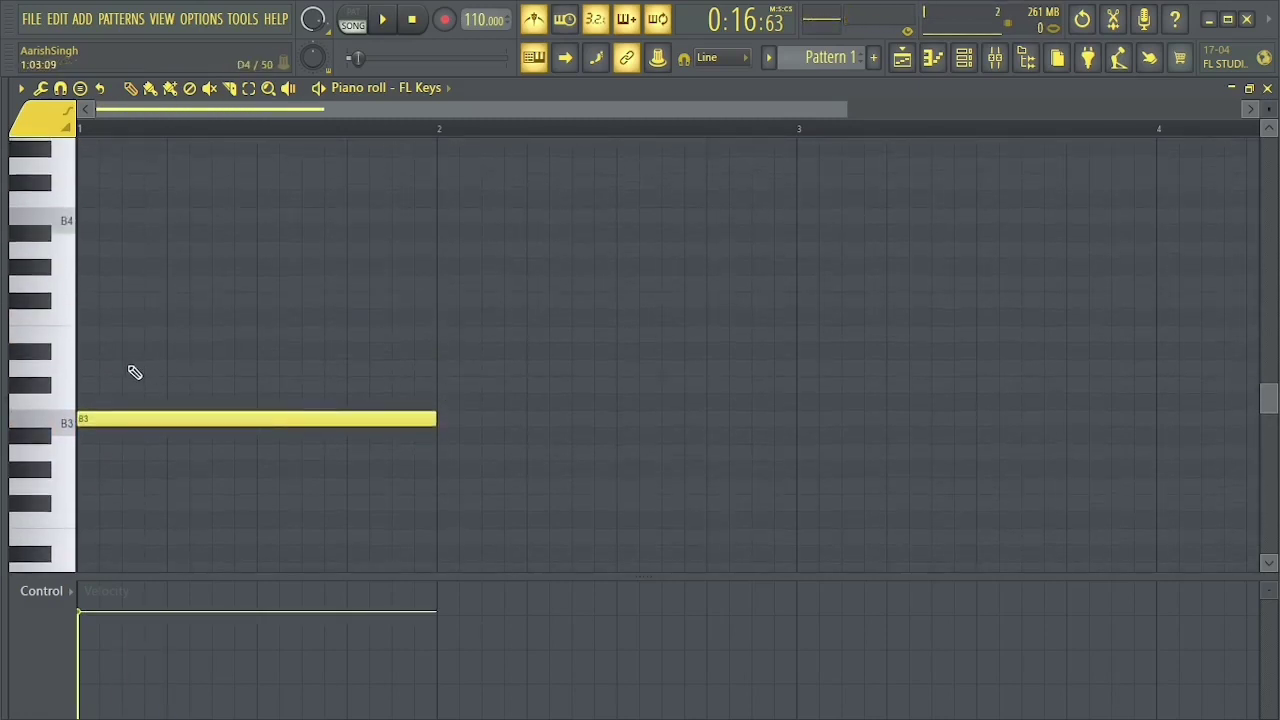
pyautogui.click(85, 369)
pyautogui.click(86, 301)
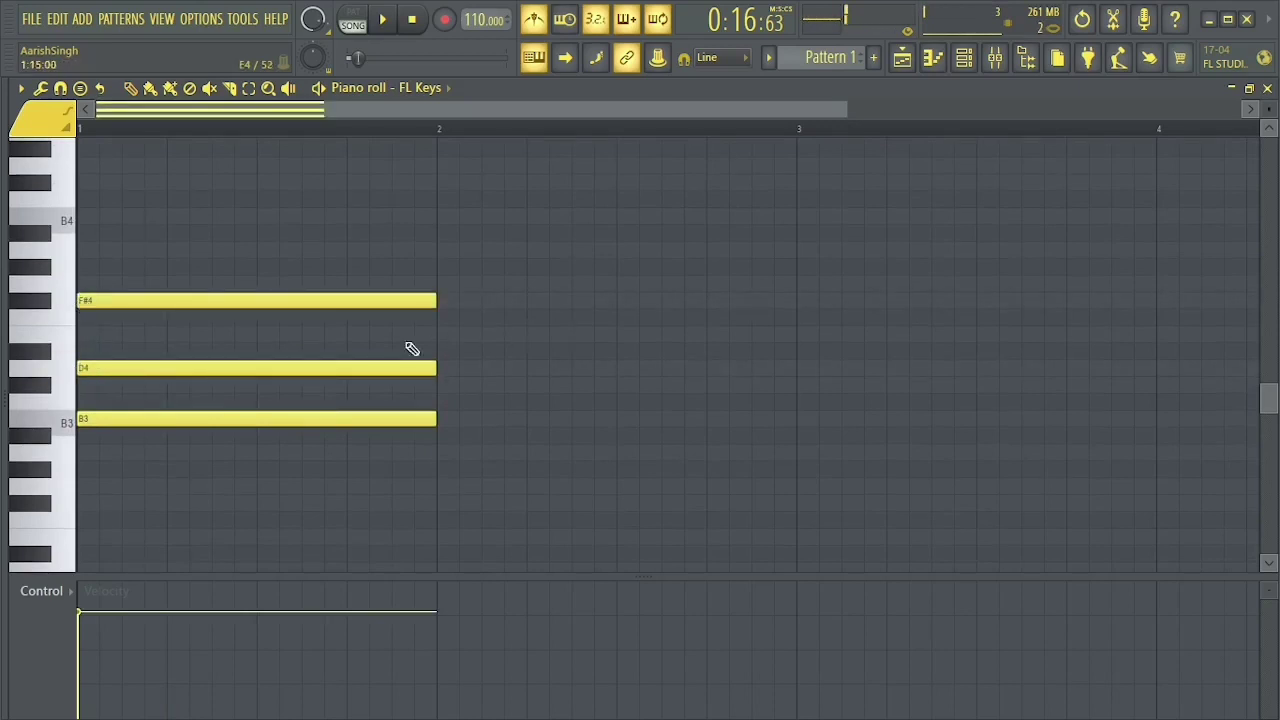
pyautogui.press('space')
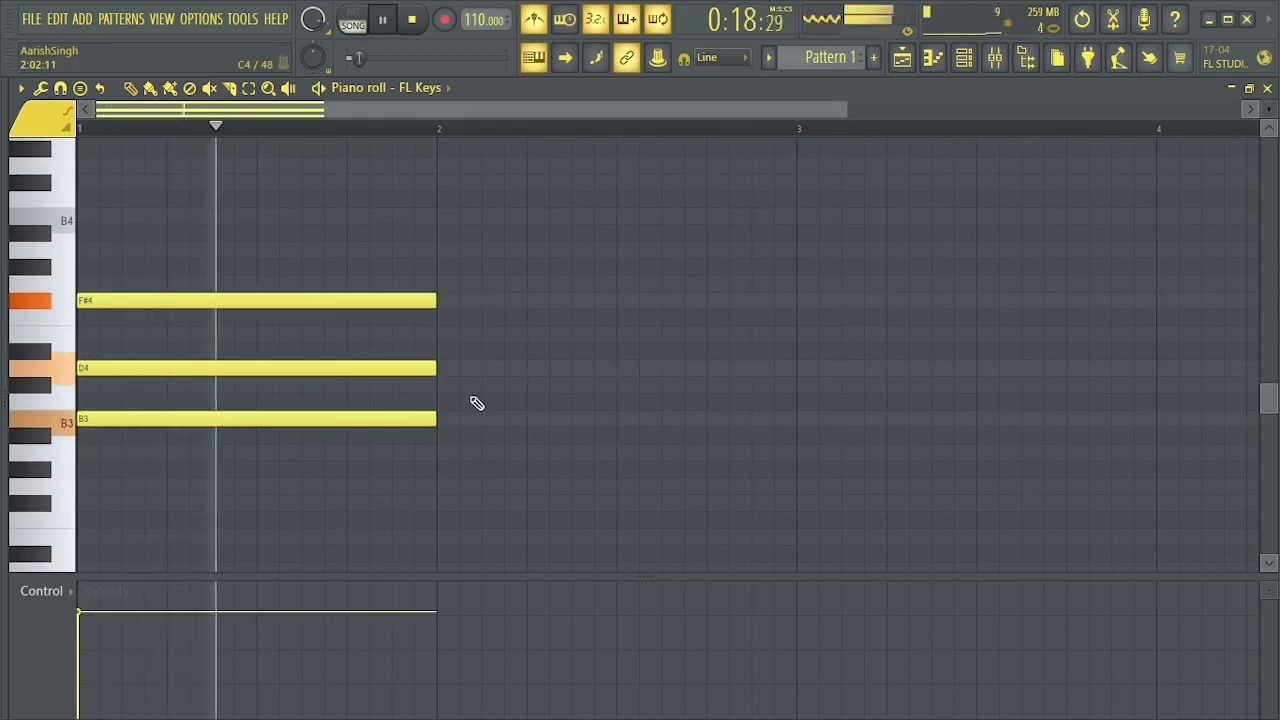
pyautogui.press('space')
# Repeat the B3, D4 and F#4 chord across bar 2 and play both bars.
pyautogui.click(447, 419)
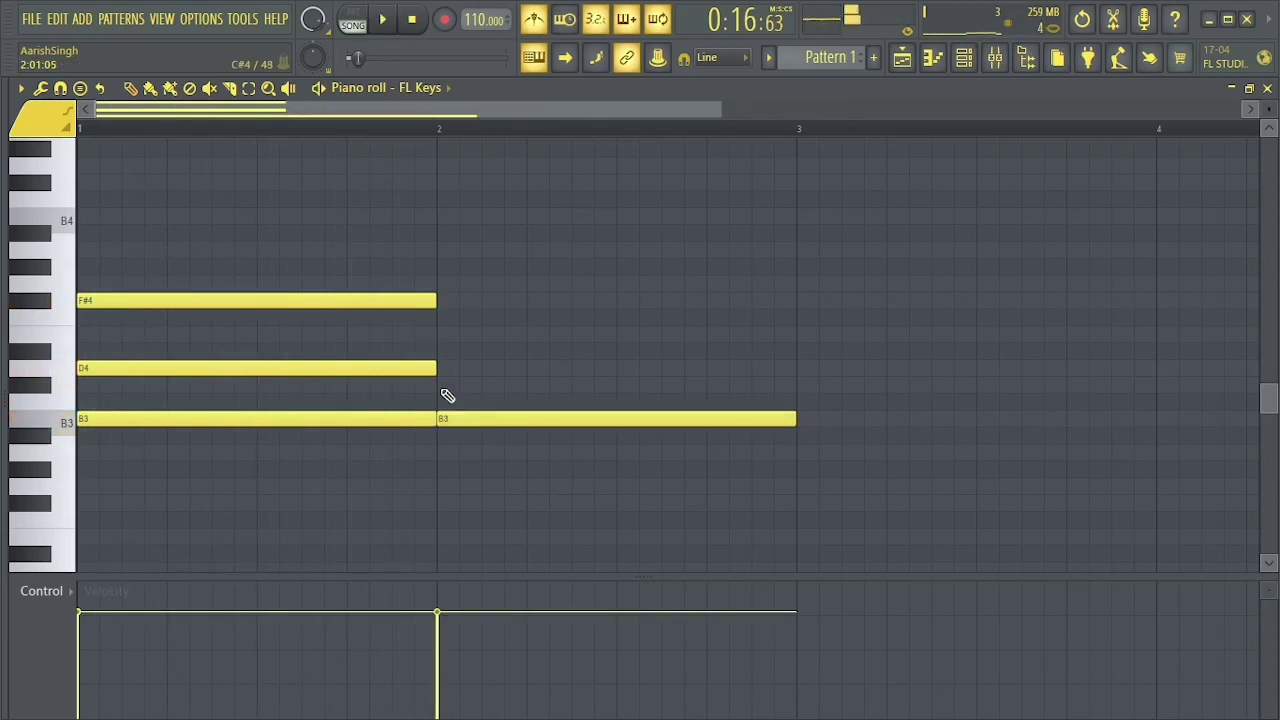
pyautogui.click(446, 368)
pyautogui.click(446, 301)
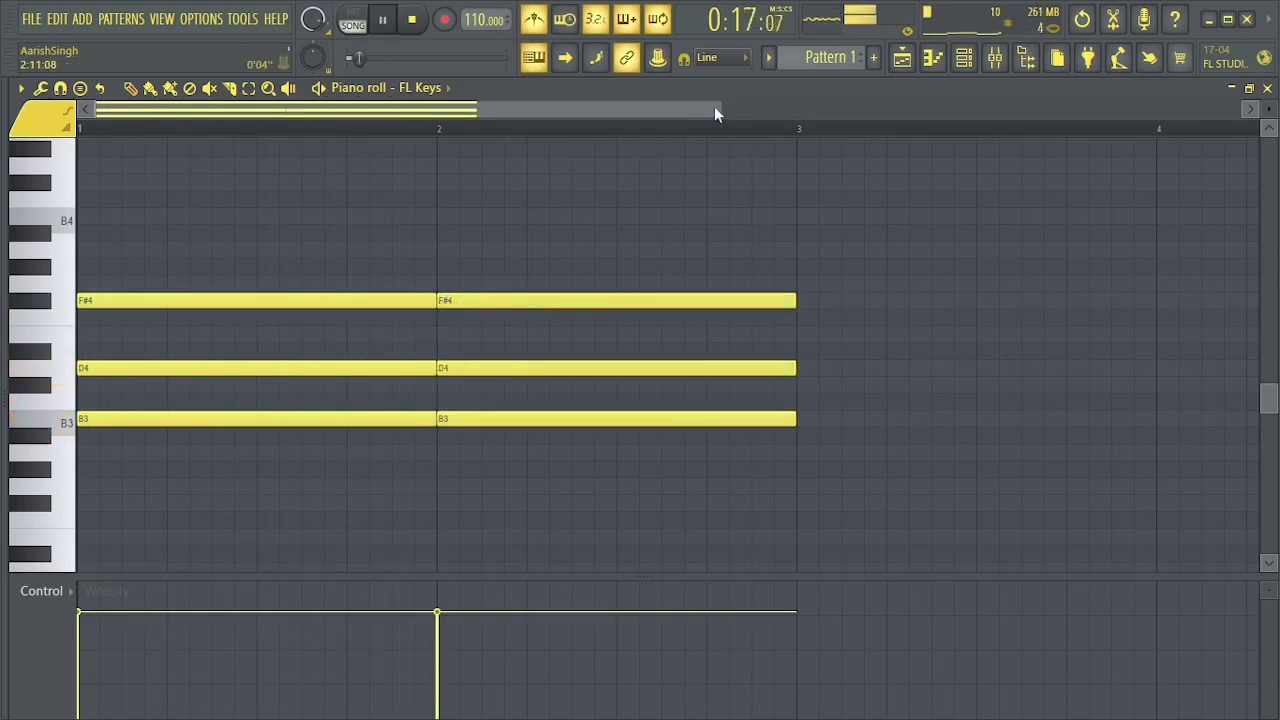
pyautogui.press('space')
pyautogui.moveTo(716, 103); pyautogui.dragTo(955, 112)
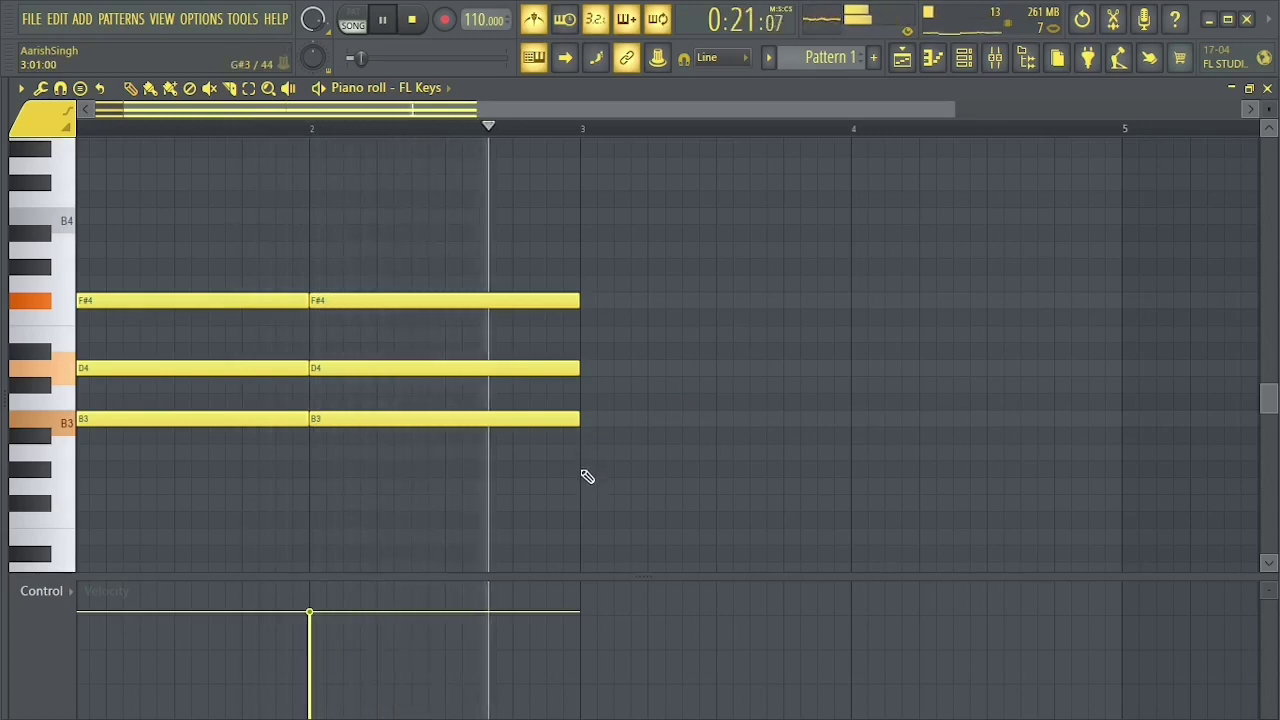
pyautogui.press('space')
# Draw a one-bar chord of F#3, A3 and C#4 in bar 3, remove the stray D5 note, and play the progression.
pyautogui.click(585, 502)
pyautogui.press('space')
pyautogui.click(538, 158)
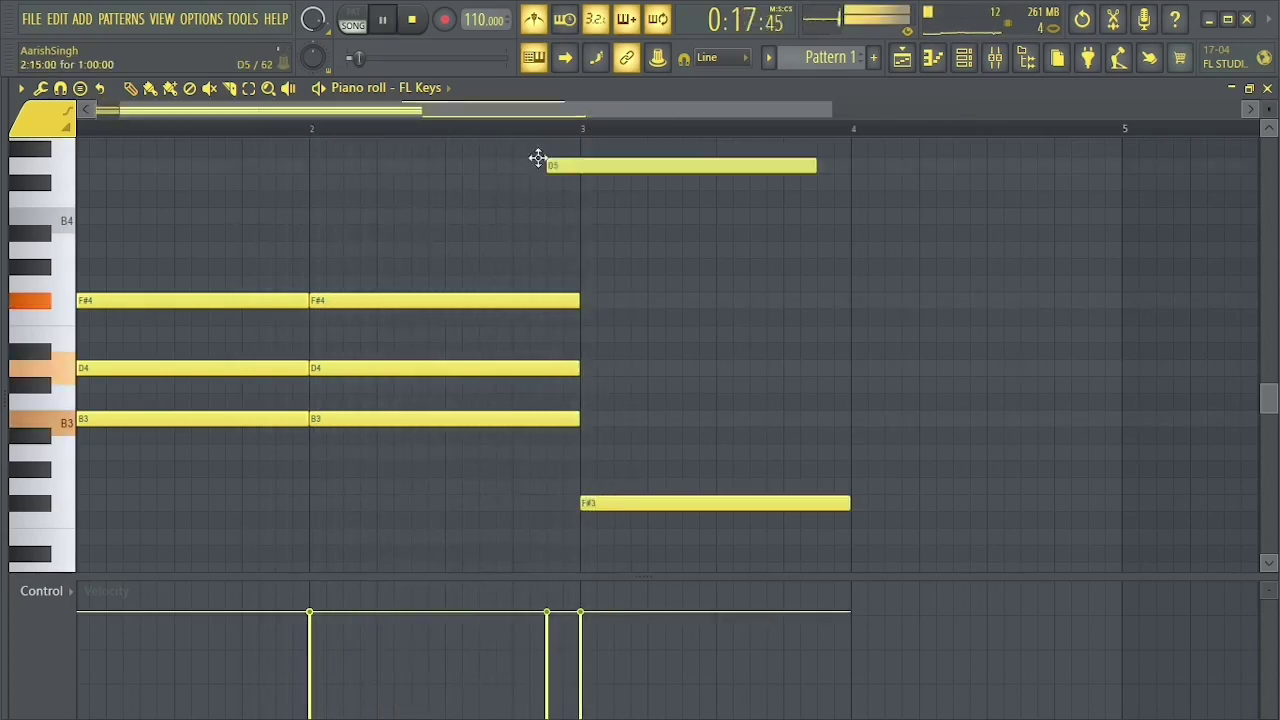
pyautogui.rightClick(551, 160)
pyautogui.click(536, 130)
pyautogui.press('space')
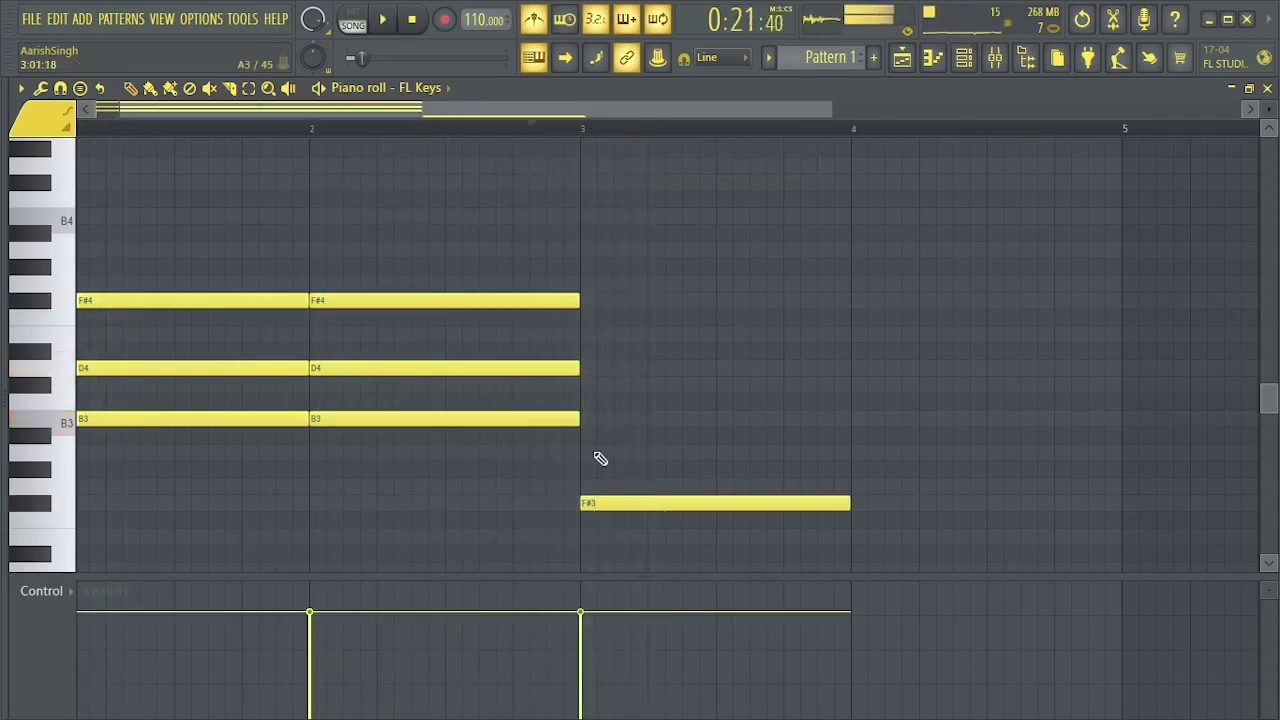
pyautogui.click(599, 454)
pyautogui.click(587, 386)
pyautogui.press('space')
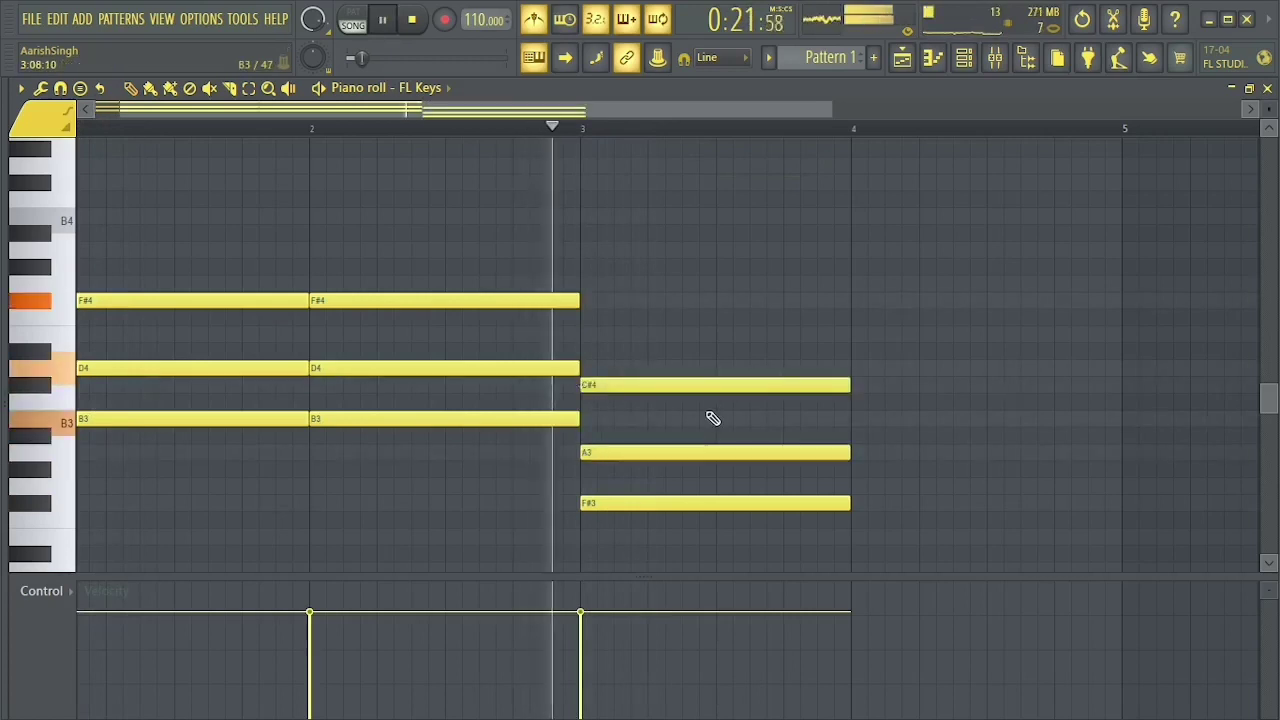
# Draw a one-bar chord of G3, B3 and D4 in bar 4 and play the progression with the vocals.
pyautogui.press('space')
pyautogui.click(859, 487)
pyautogui.click(859, 420)
pyautogui.click(857, 368)
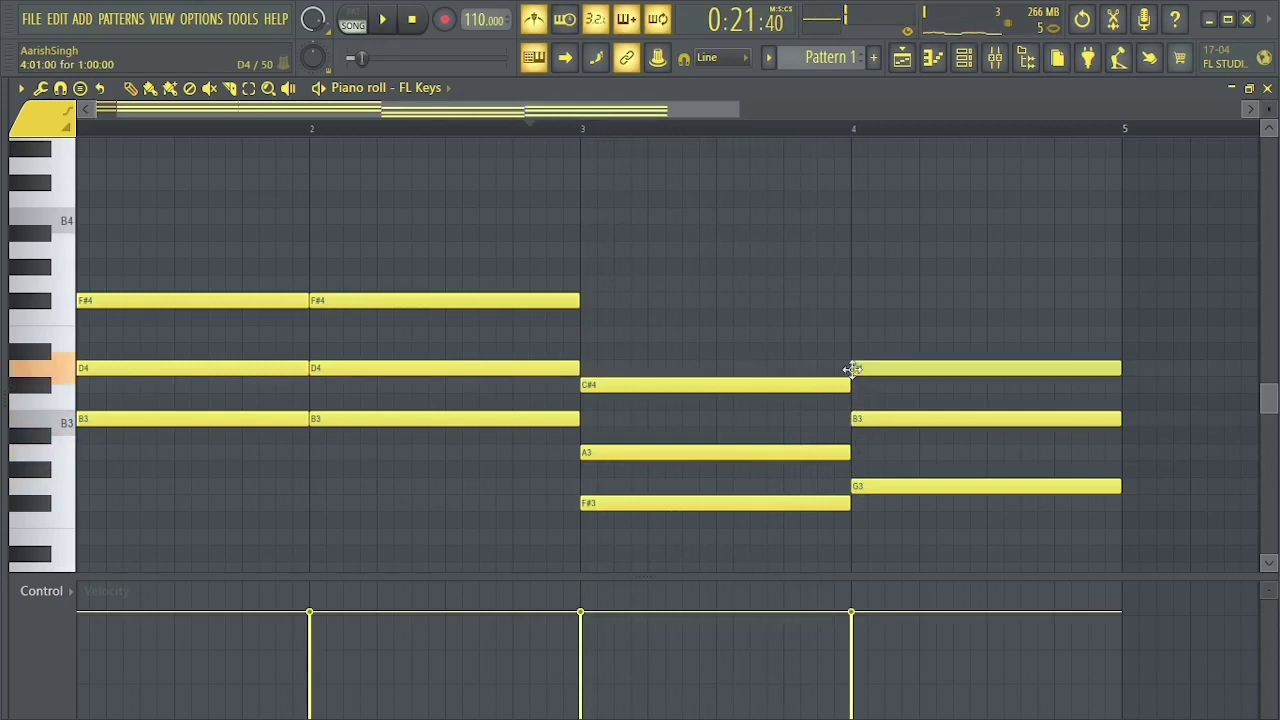
pyautogui.press('space')
pyautogui.scroll(-3, 925, 387)
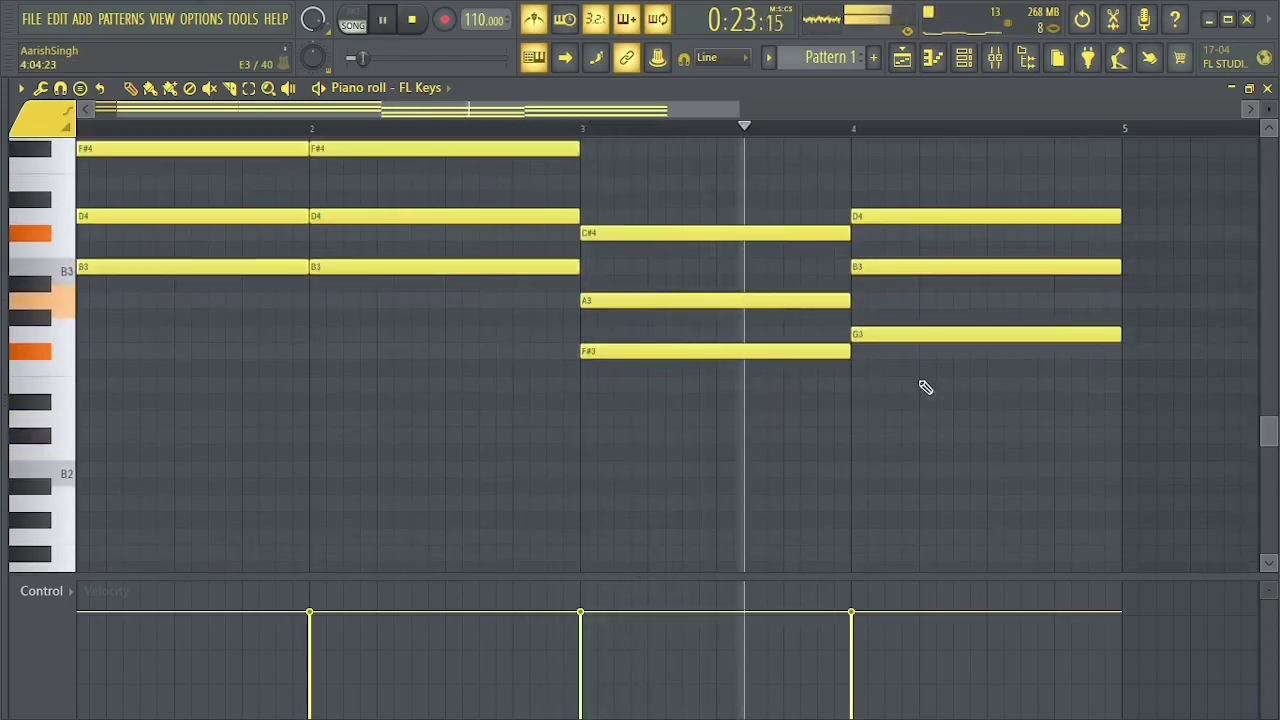
pyautogui.scroll(1, 925, 387)
pyautogui.scroll(3, 925, 387)
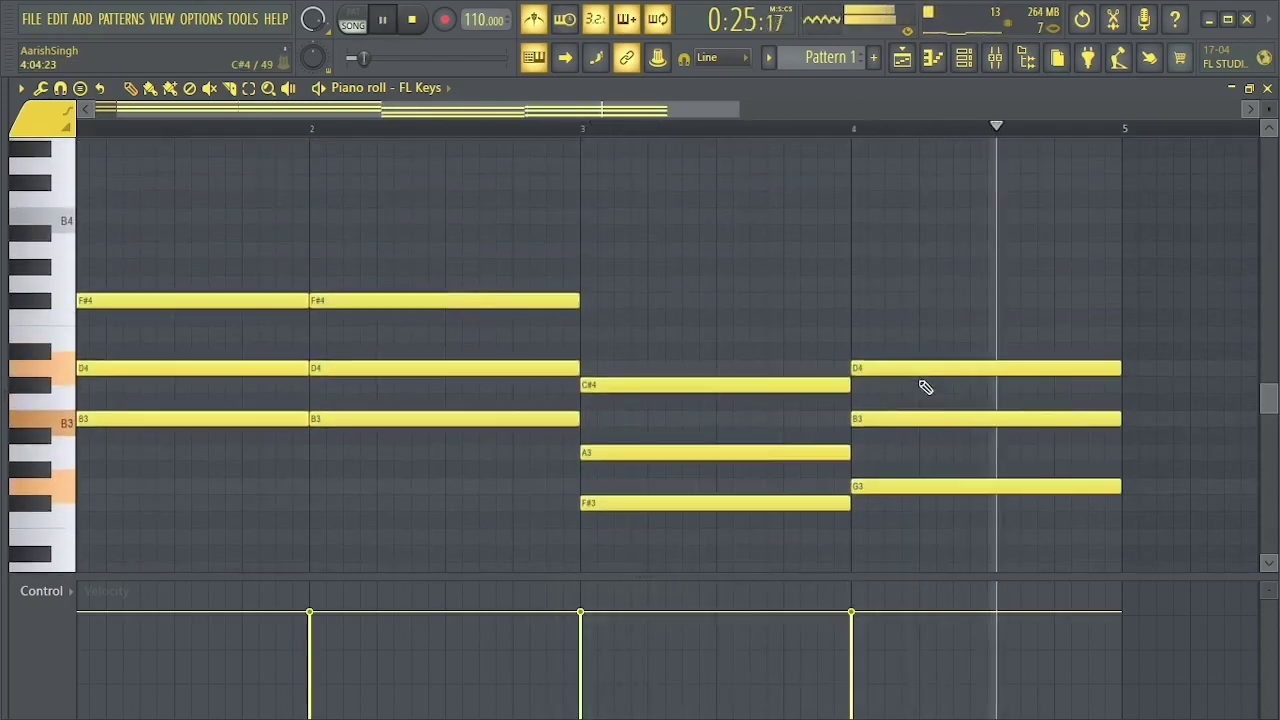
pyautogui.press('space')
# Duplicate the lowest note of all four chords (B3, B3, F#3 and G3) one octave down as bass notes.
pyautogui.scroll(-3, 708, 246)
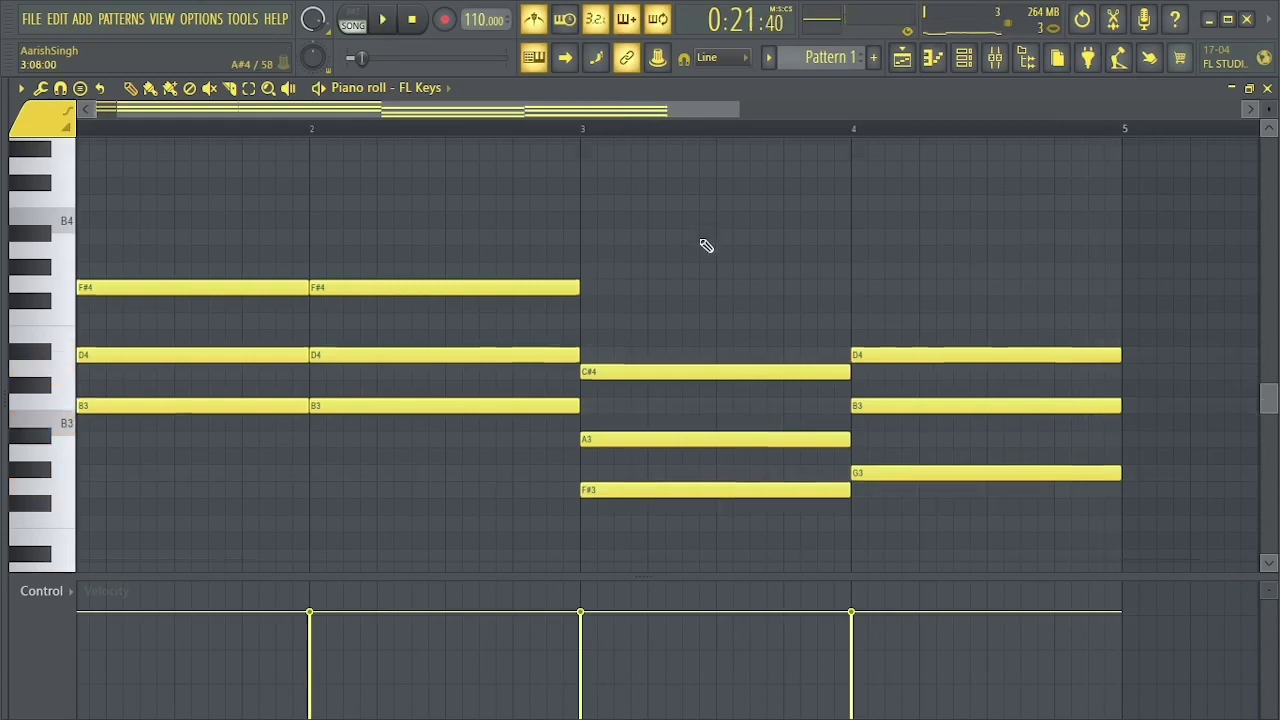
pyautogui.scroll(1, 700, 240)
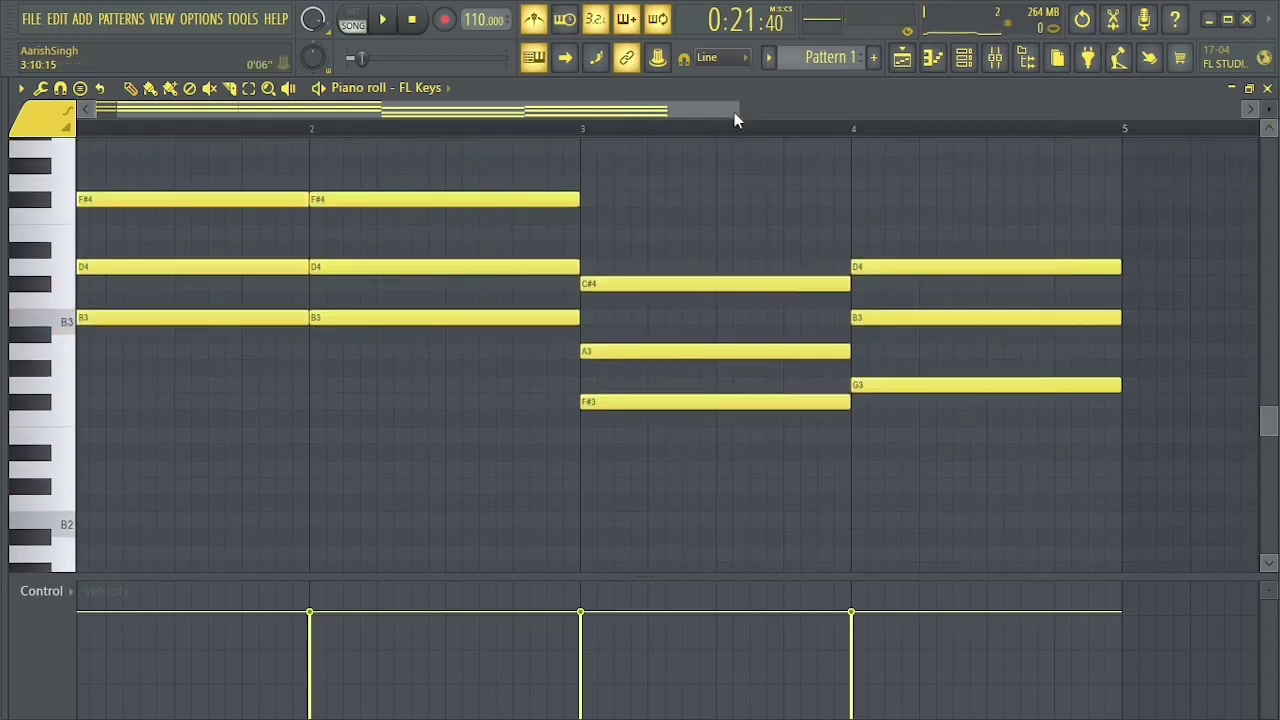
pyautogui.moveTo(735, 108); pyautogui.dragTo(815, 110)
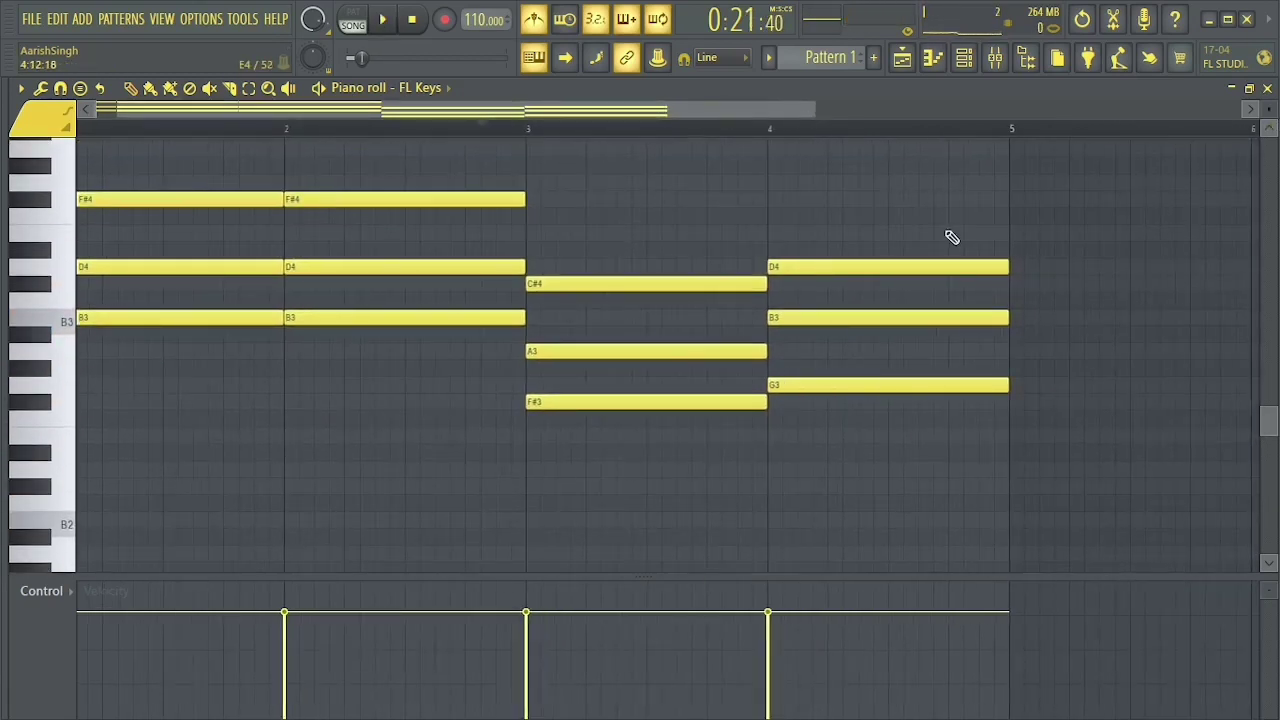
pyautogui.scroll(1, 952, 237)
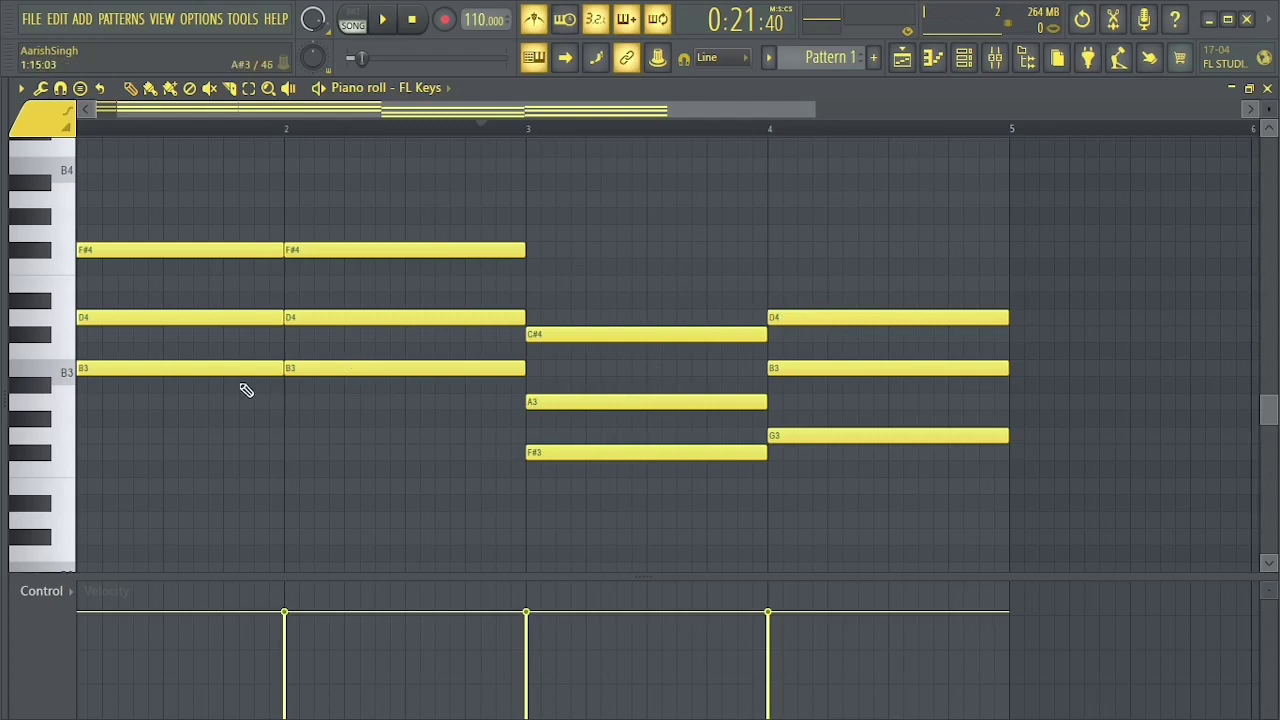
pyautogui.keyDown('ctrl'); pyautogui.click(200, 368); pyautogui.keyUp('ctrl')
pyautogui.keyDown('ctrl'); pyautogui.click(335, 366); pyautogui.keyUp('ctrl')
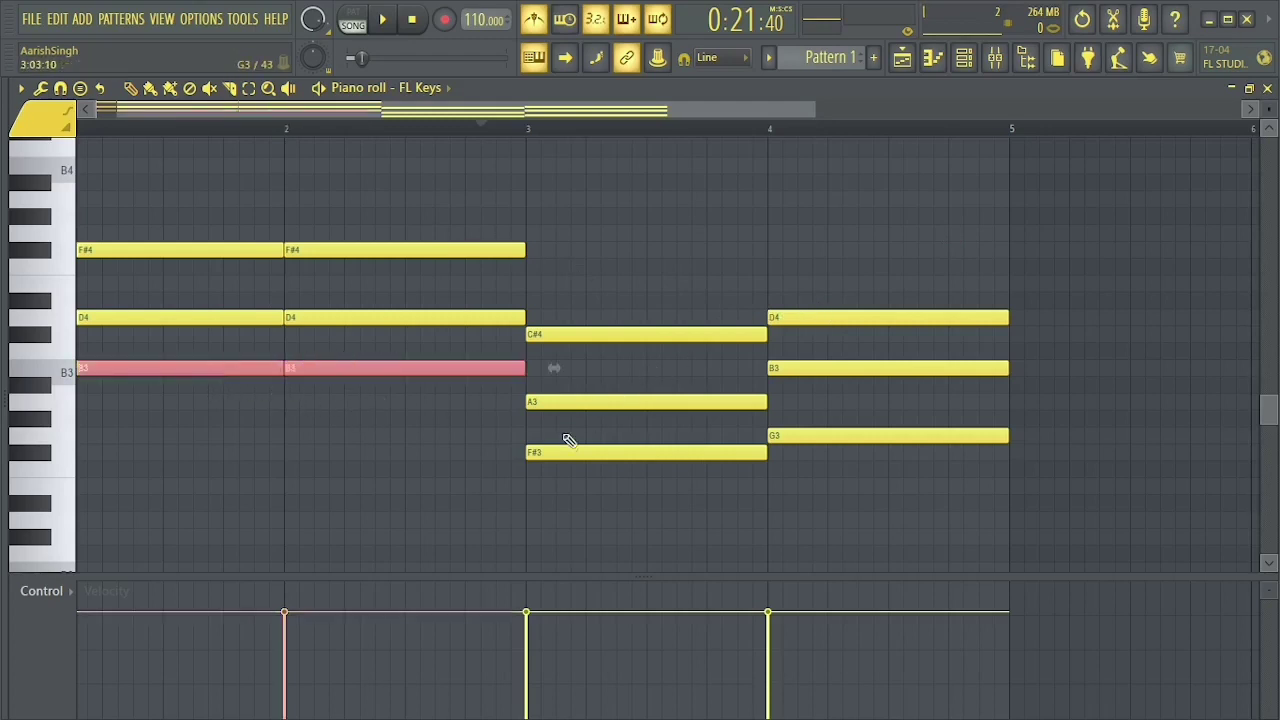
pyautogui.keyDown('ctrl'); pyautogui.click(735, 455); pyautogui.keyUp('ctrl')
pyautogui.keyDown('ctrl'); pyautogui.click(843, 438); pyautogui.keyUp('ctrl')
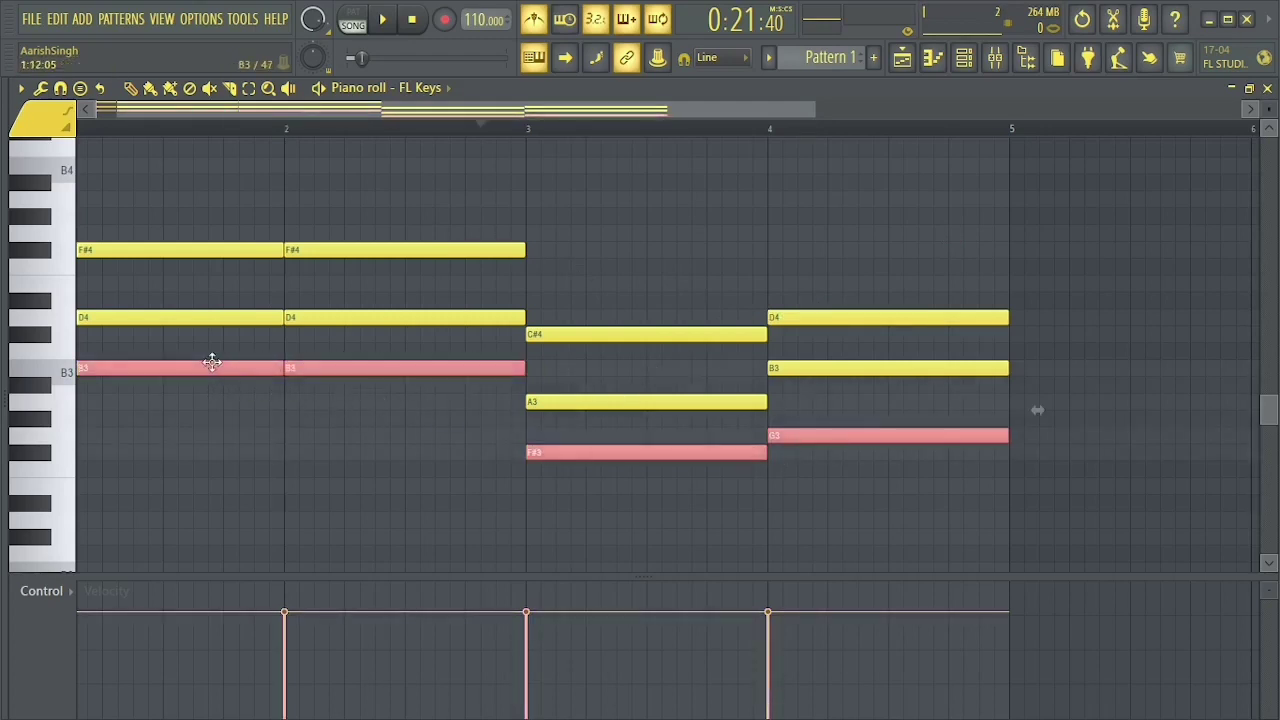
pyautogui.moveTo(212, 362); pyautogui.dragTo(163, 534)
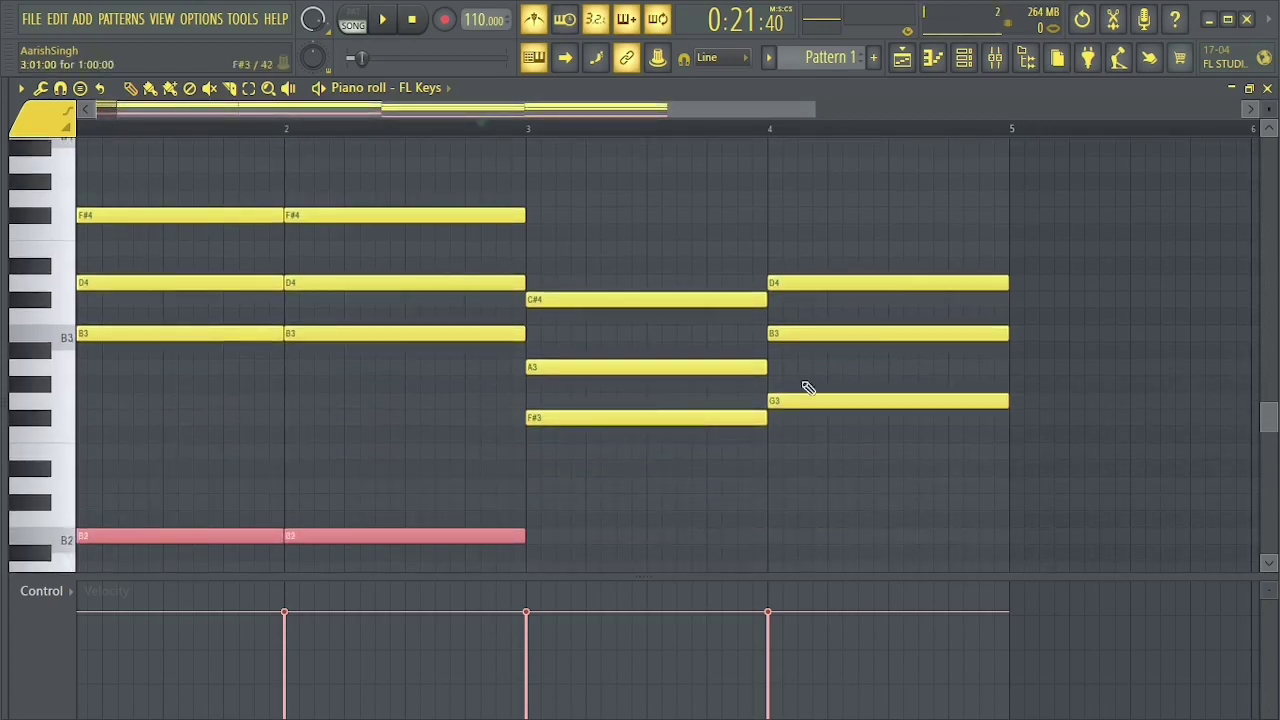
# Transpose all notes of the progression up one octave and play it back with the vocals.
pyautogui.hotkey('ctrl', 'a')
pyautogui.hotkey('ctrl', 'Up')
pyautogui.press('space')
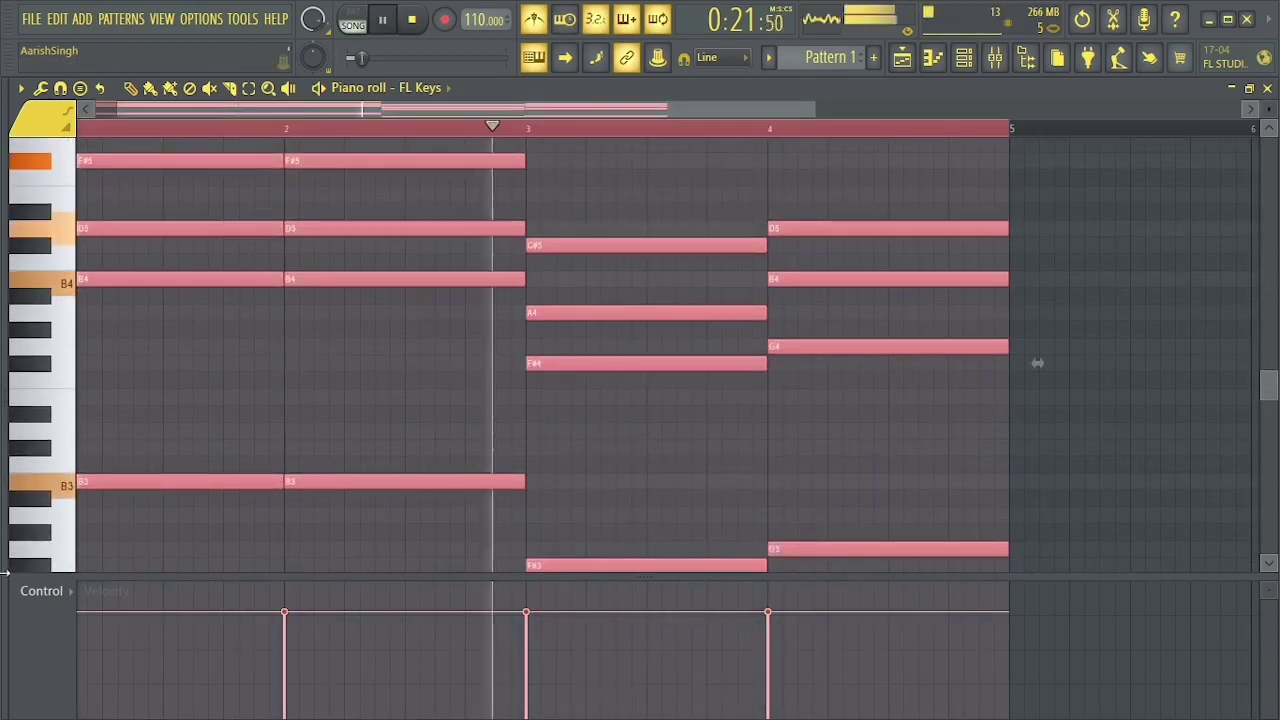
pyautogui.hotkey('alt', 'F8')
pyautogui.hotkey('alt', 'F8')
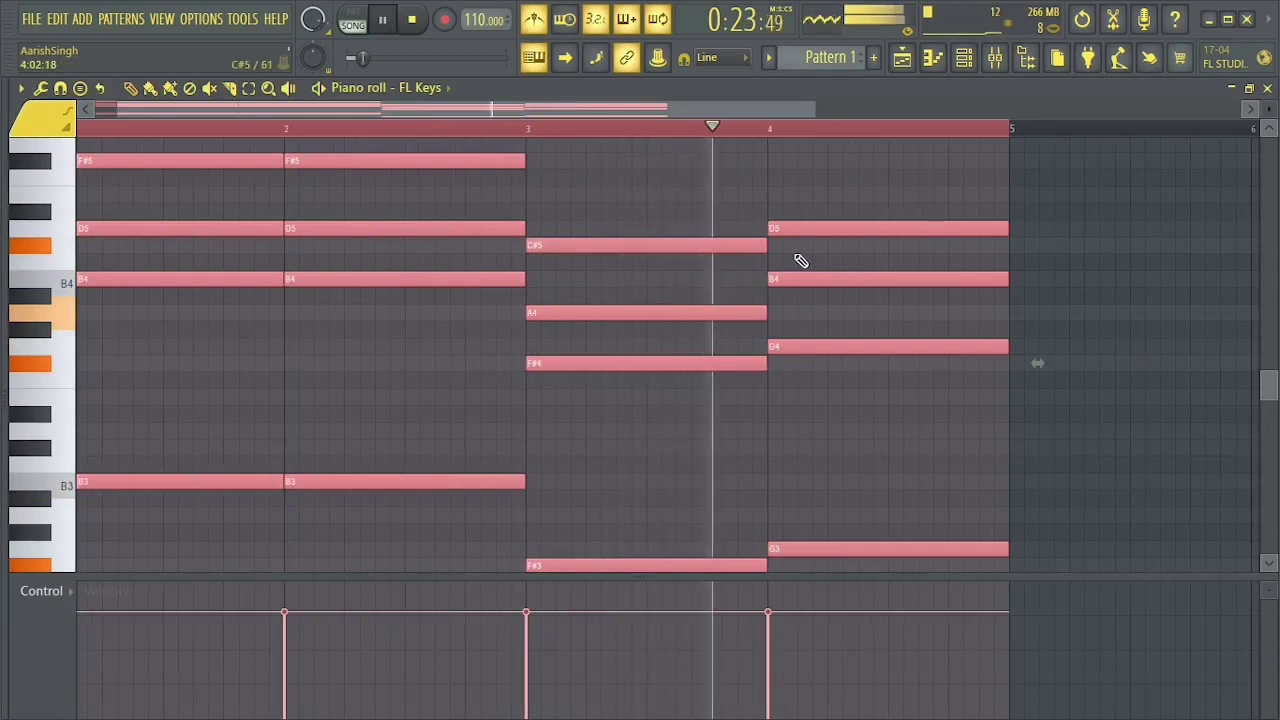
pyautogui.press('space')
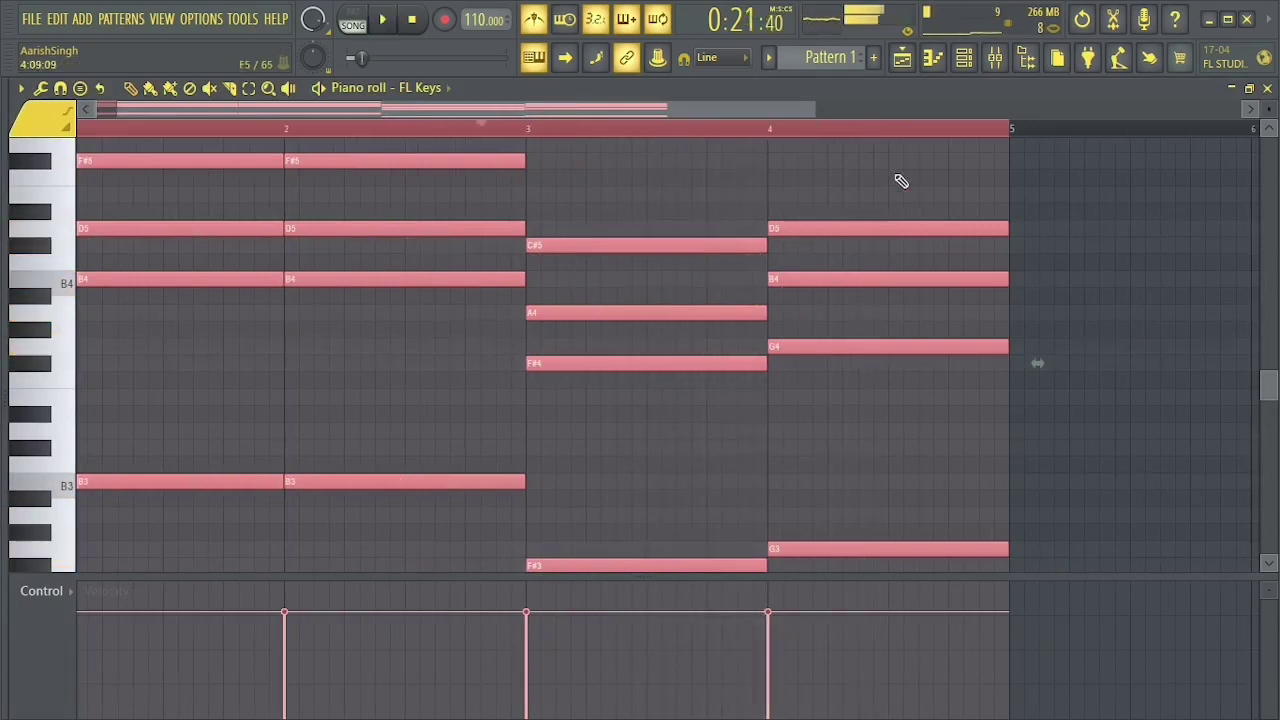
# Return to the playlist and add a FLEX instrument channel to the channel rack.
pyautogui.click(901, 57)
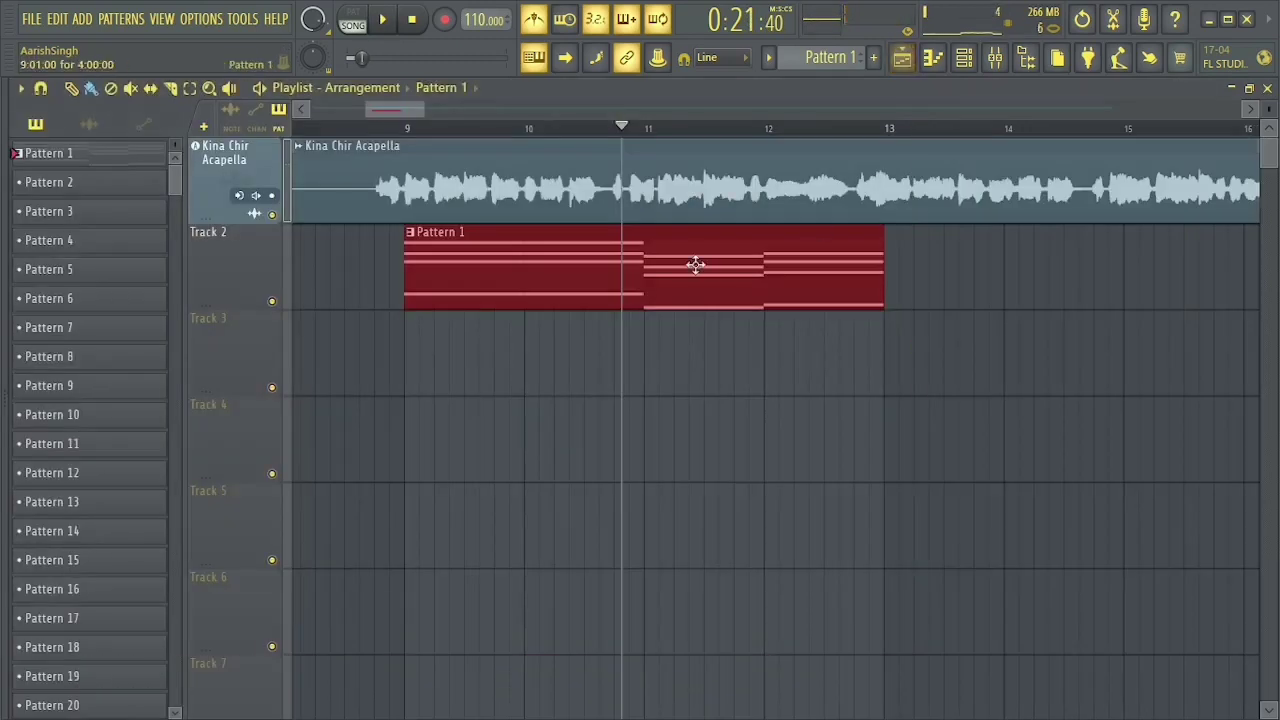
pyautogui.click(963, 57)
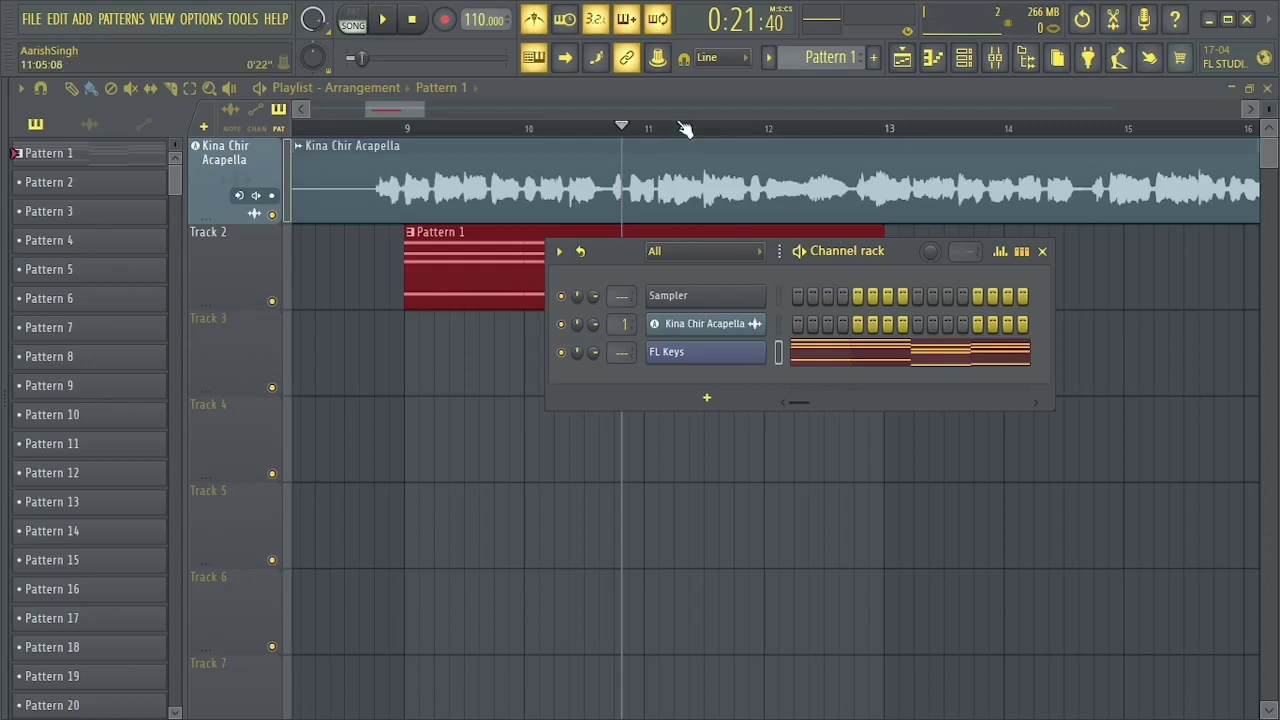
pyautogui.click(727, 400)
pyautogui.click(688, 640)
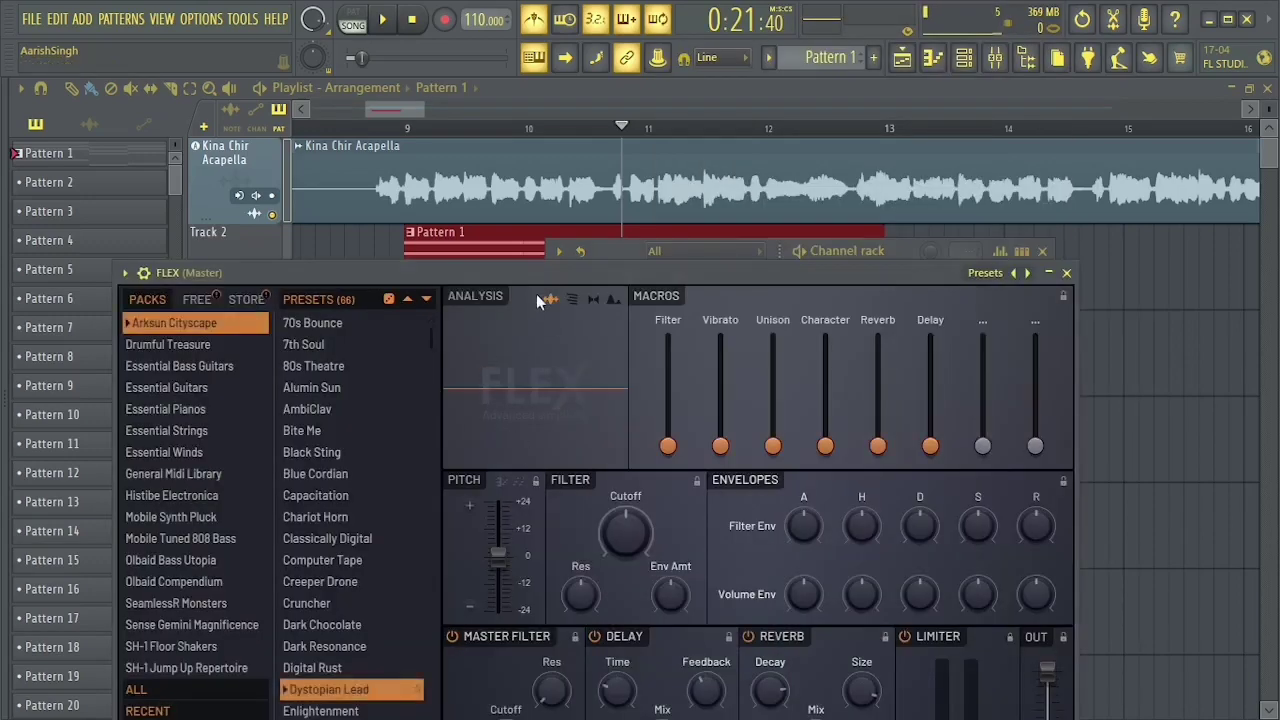
pyautogui.moveTo(536, 276); pyautogui.dragTo(728, 205)
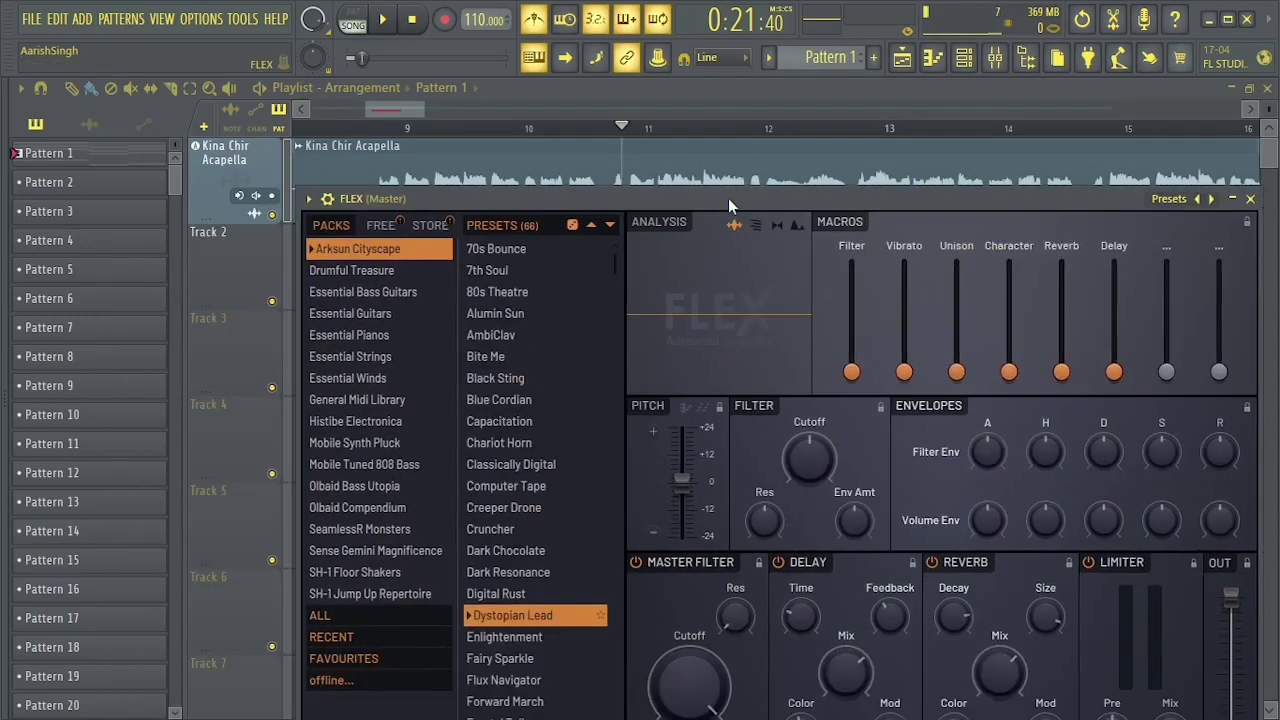
# Load the Brightness 2 preset from FLEX's General Midi Library pack, trying Brightness first, and close the plugin.
pyautogui.click(378, 400)
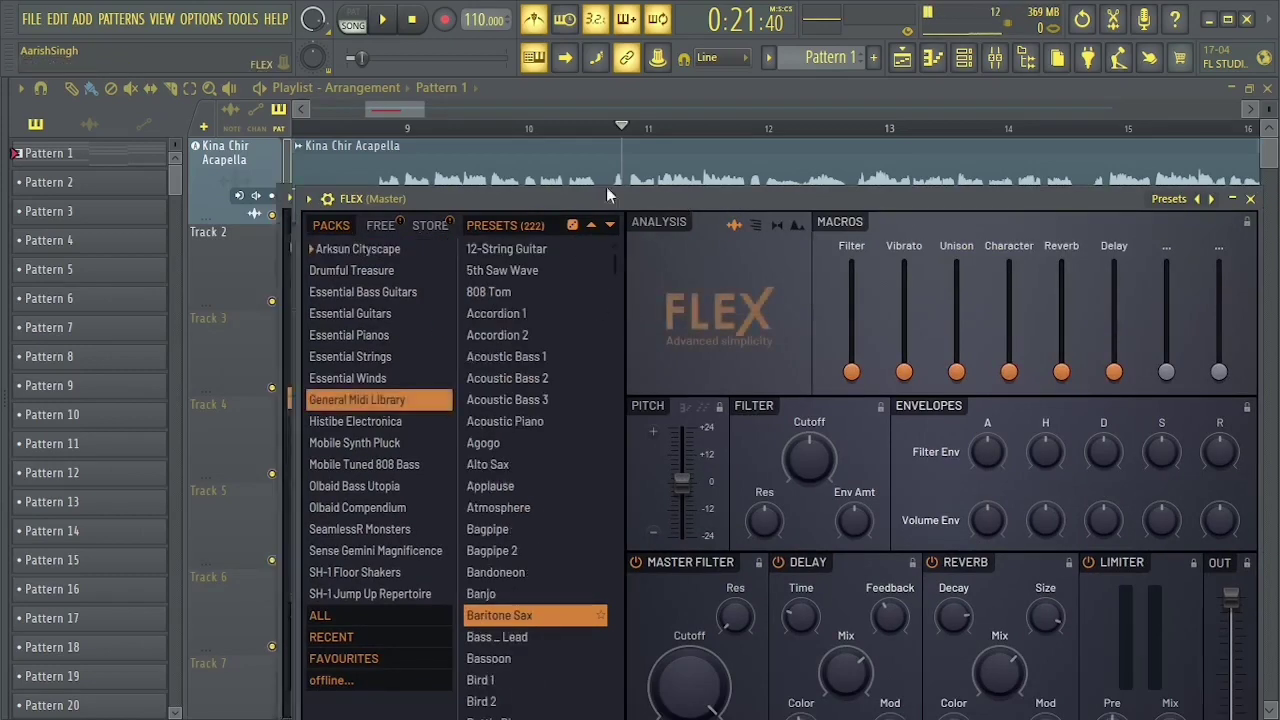
pyautogui.moveTo(606, 186); pyautogui.dragTo(468, 177)
pyautogui.scroll(-5, 355, 420)
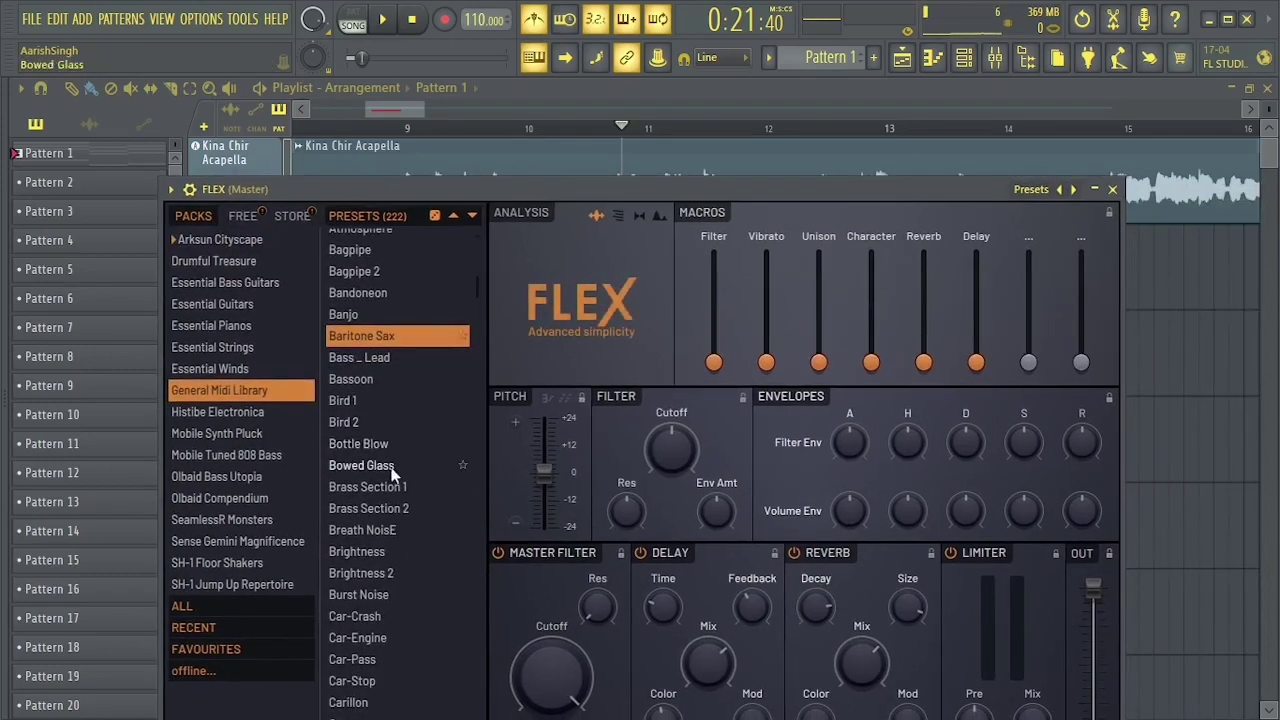
pyautogui.scroll(-3, 392, 470)
pyautogui.click(383, 462)
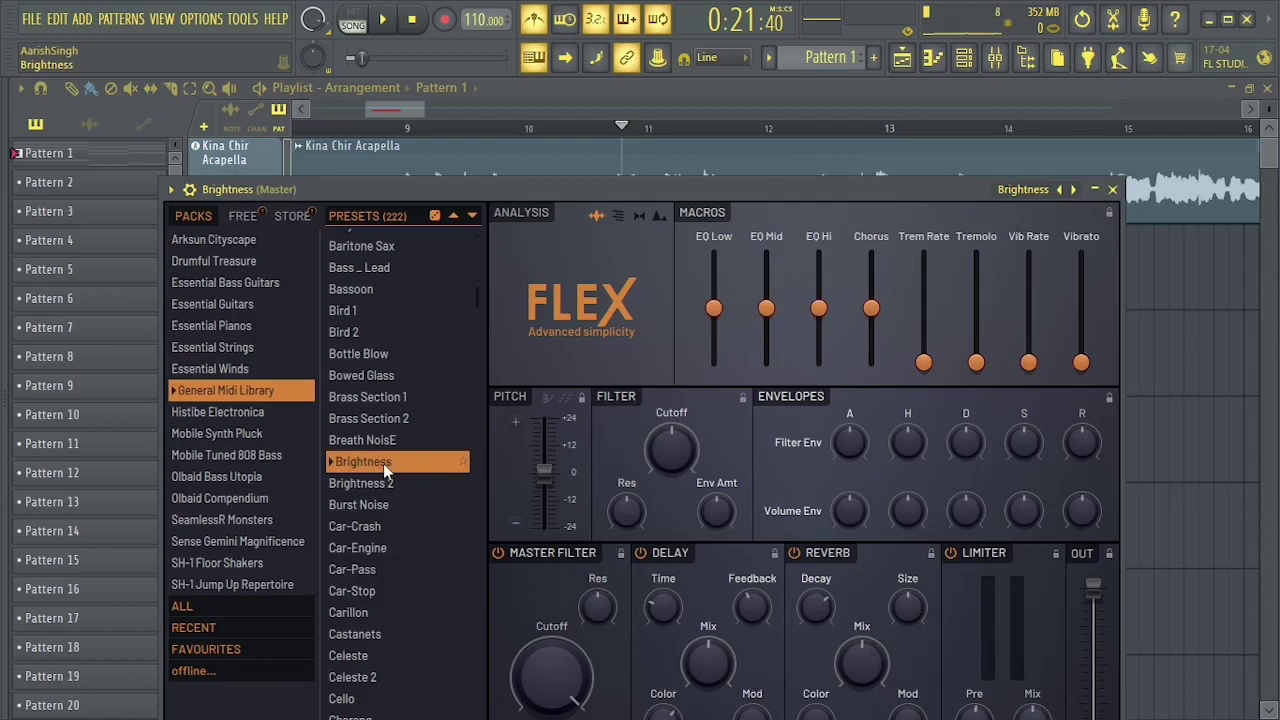
pyautogui.click(377, 483)
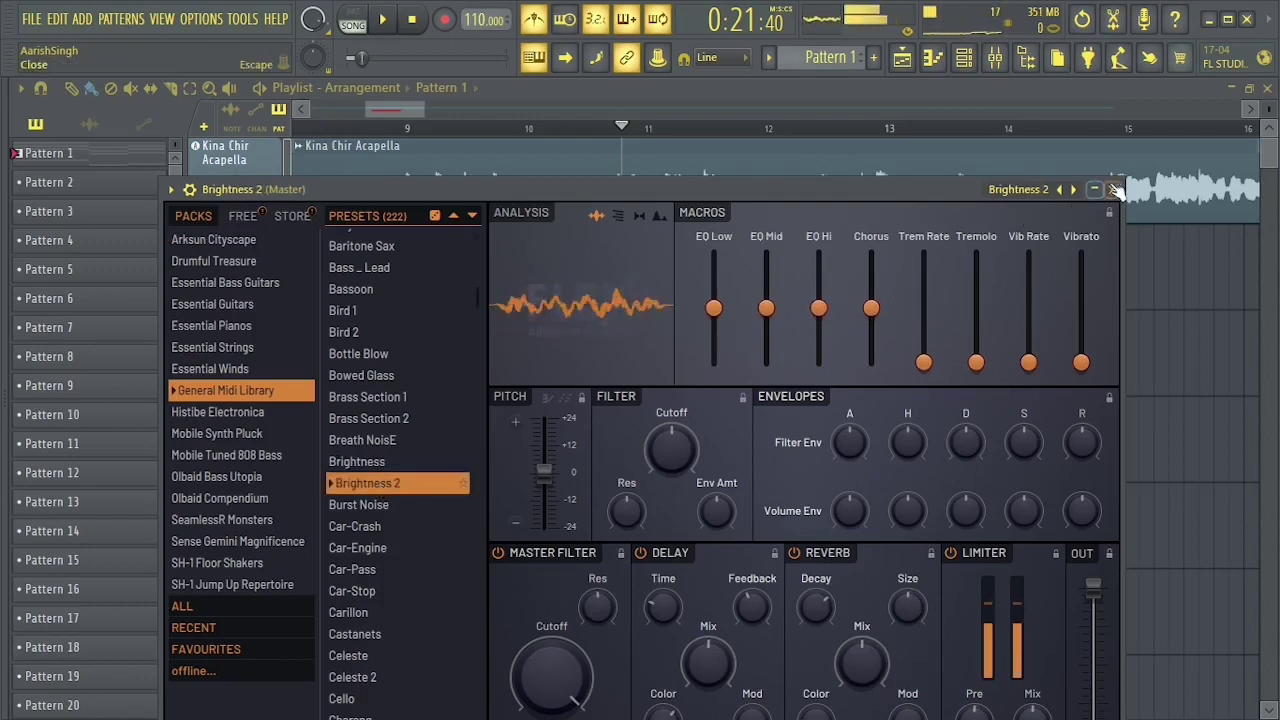
pyautogui.click(1115, 190)
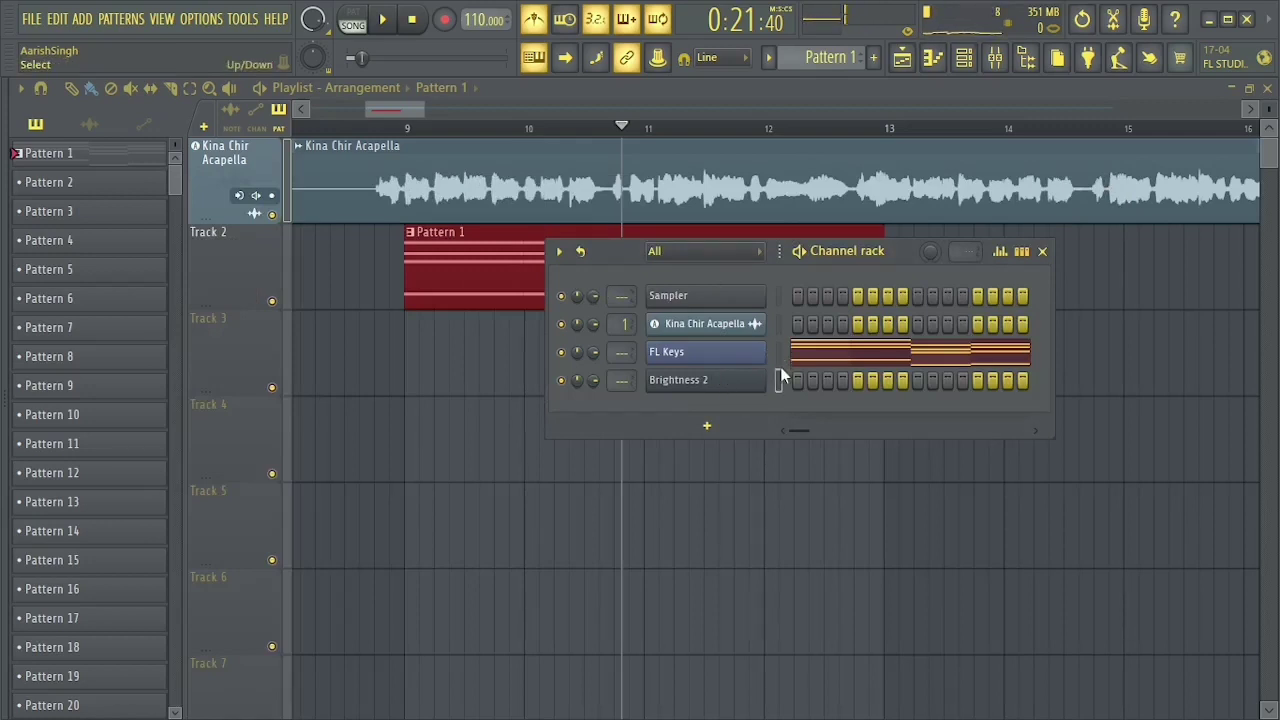
# Paste the FL Keys chord notes into the Brightness 2 channel and play both instruments with the vocals.
pyautogui.hotkey('ctrl', 'v')
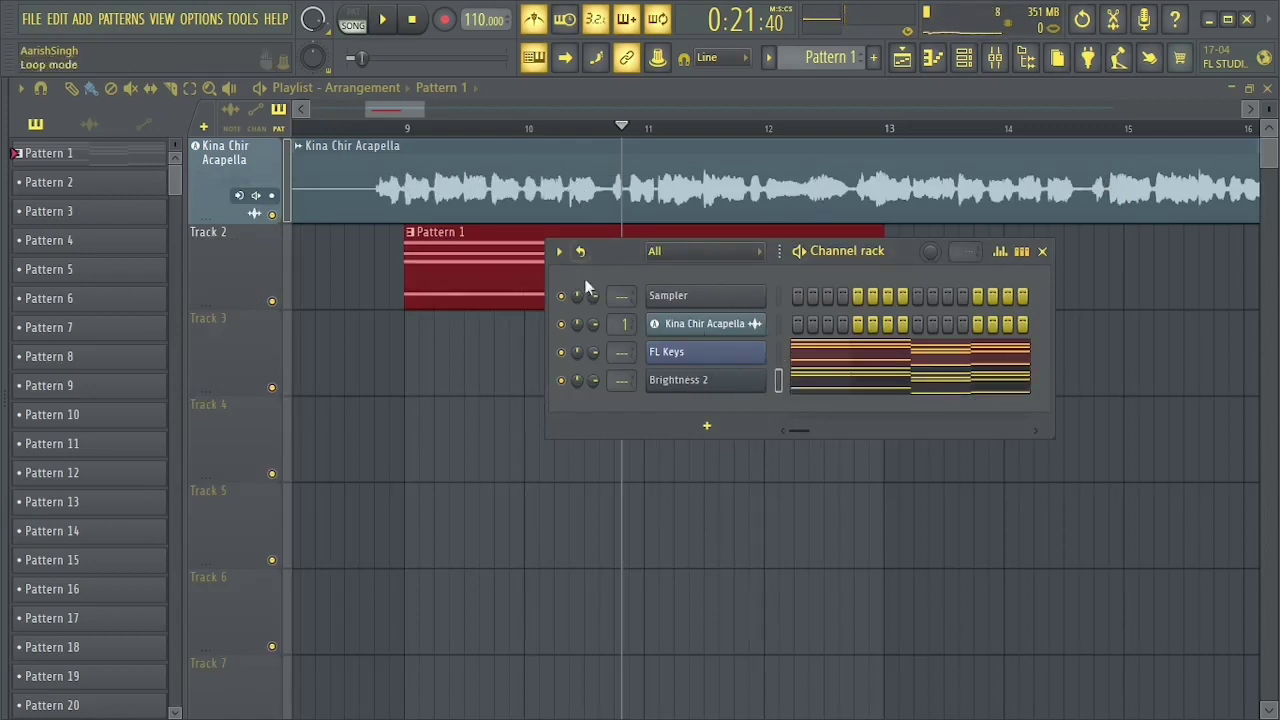
pyautogui.press('space')
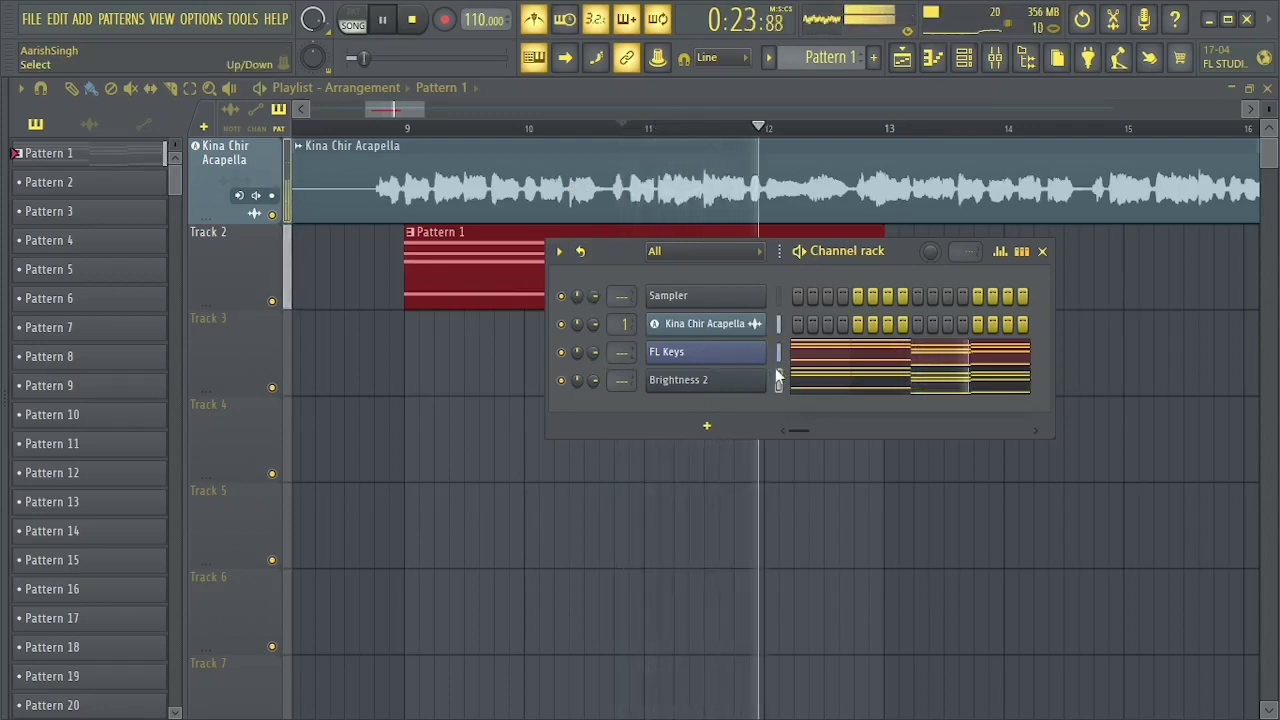
pyautogui.press('space')
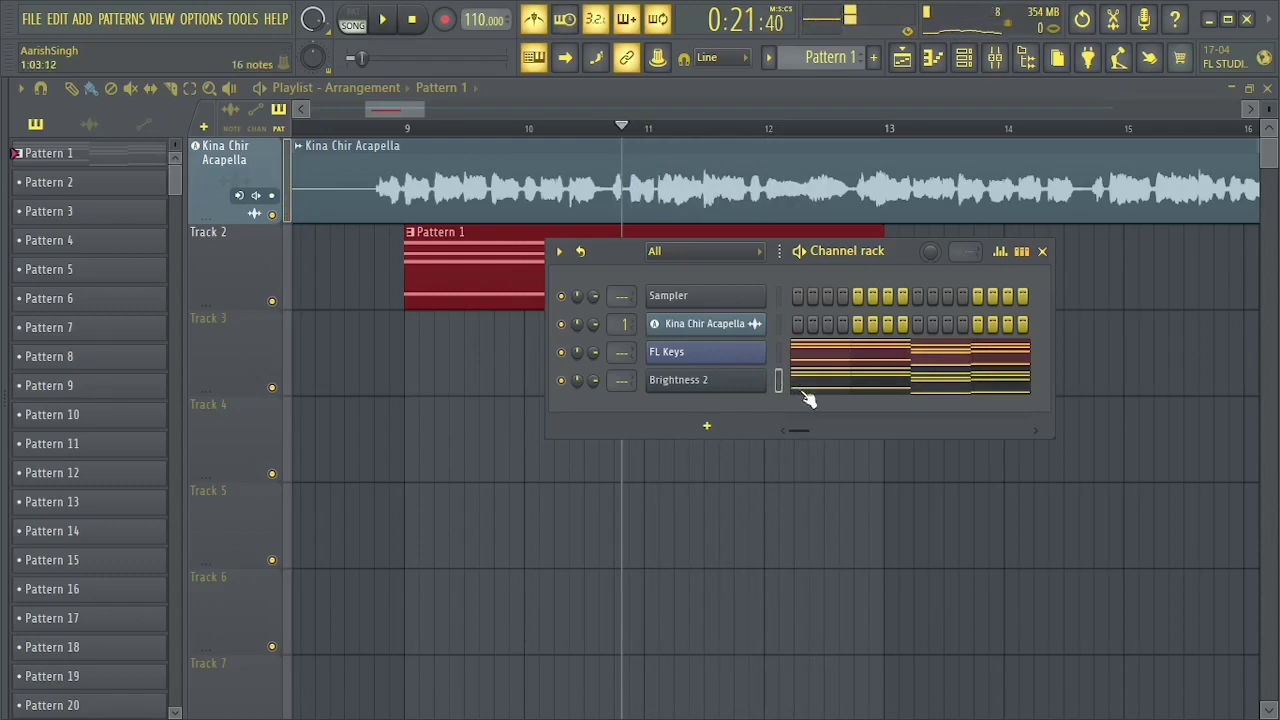
# Add a second FLEX channel with the 5String BopBass Fingered preset from the Essential Bass Guitars pack and close it.
pyautogui.click(712, 430)
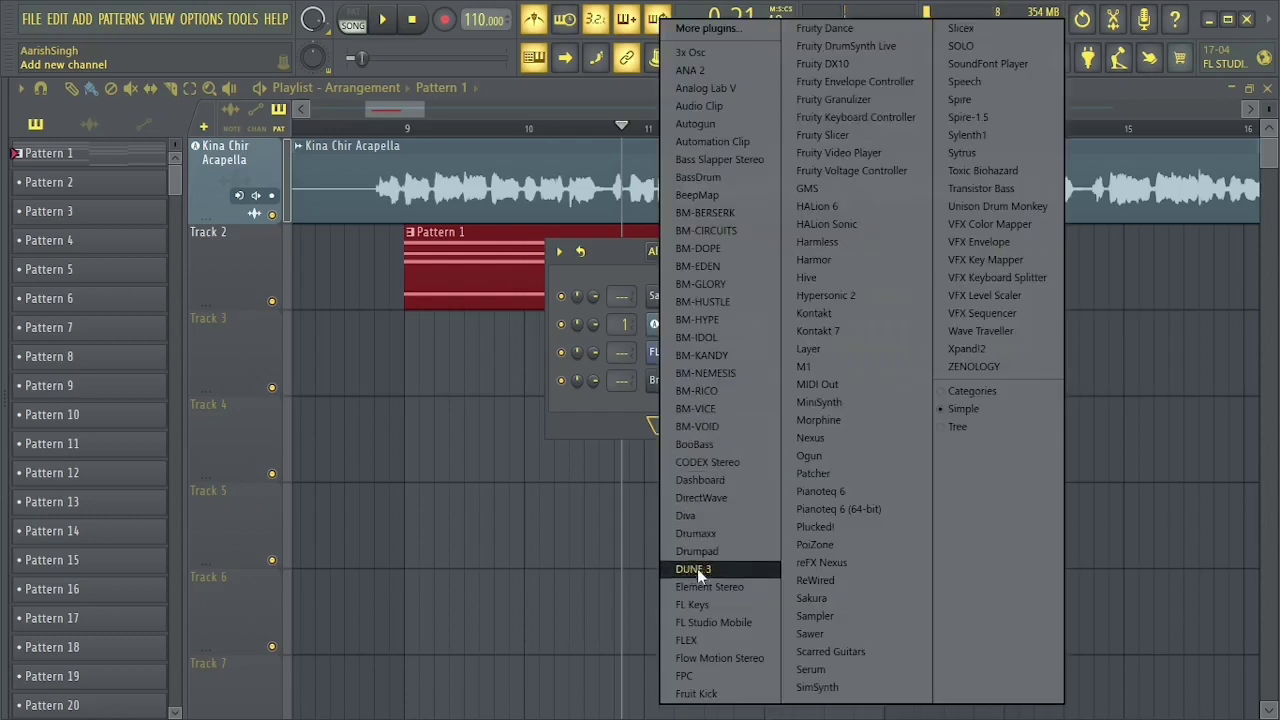
pyautogui.click(698, 639)
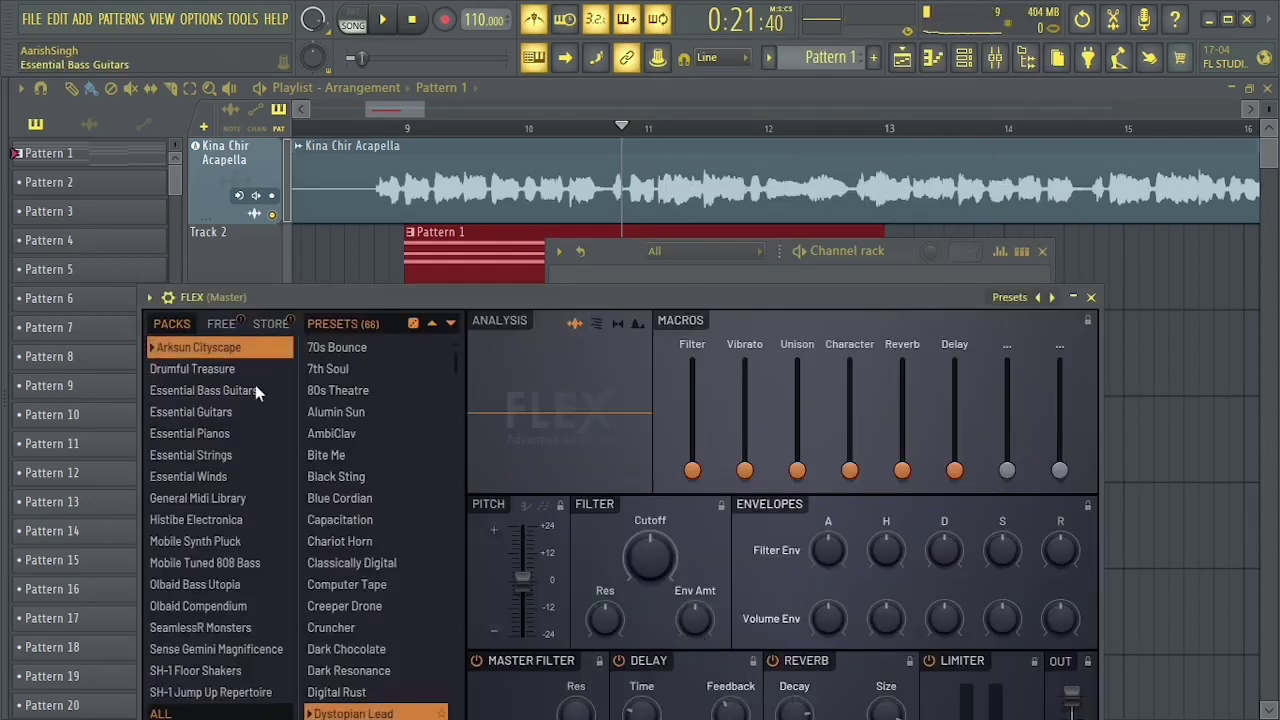
pyautogui.click(204, 390)
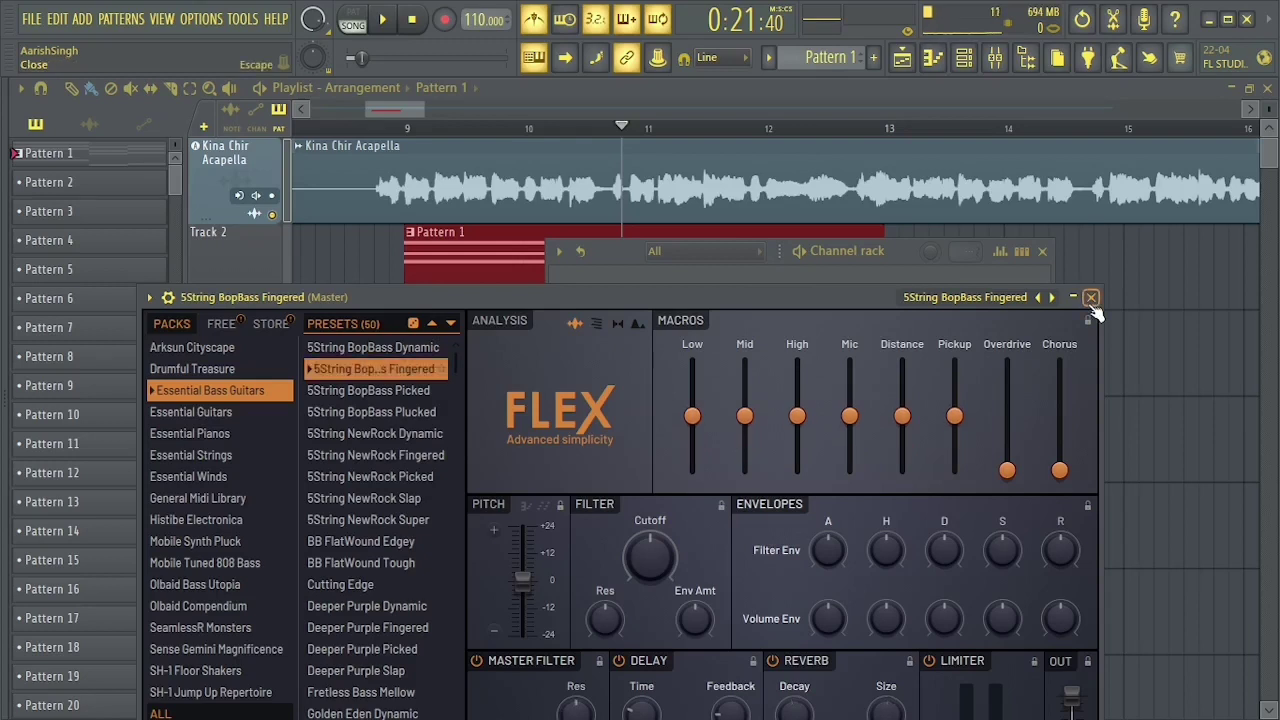
pyautogui.click(1091, 298)
# Open the Brightness 2 notes in the piano roll and copy the lowest ones: B3, B3, F#3 and G3.
pyautogui.click(812, 395)
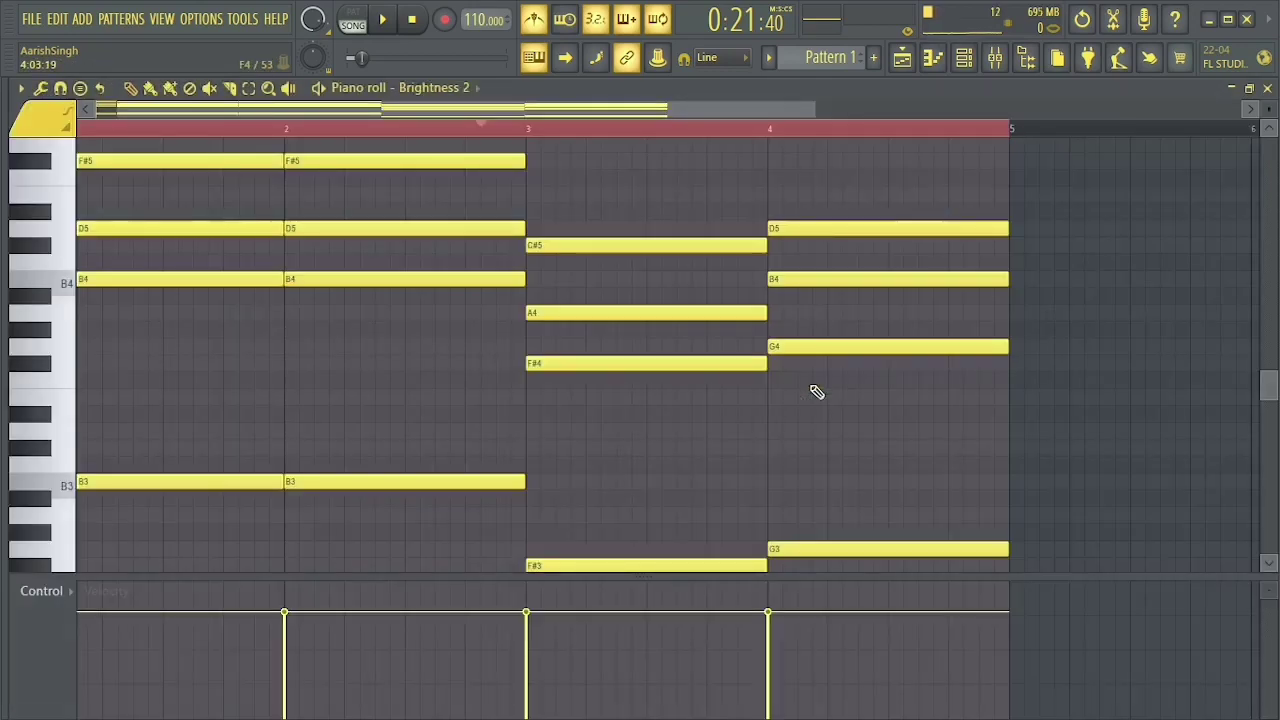
pyautogui.scroll(-3, 914, 323)
pyautogui.moveTo(1014, 257); pyautogui.dragTo(228, 443)
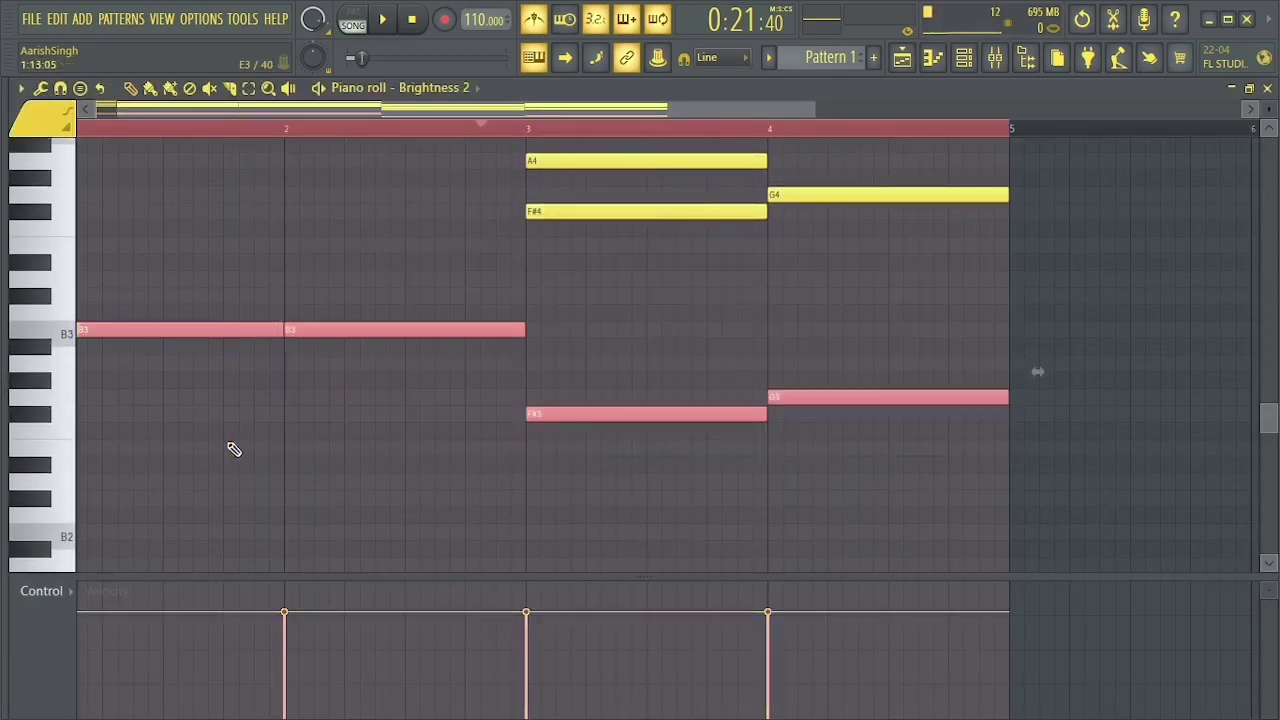
# Create Pattern 2, paste the copied root notes into the piano roll and move them to the start of the pattern.
pyautogui.click(963, 57)
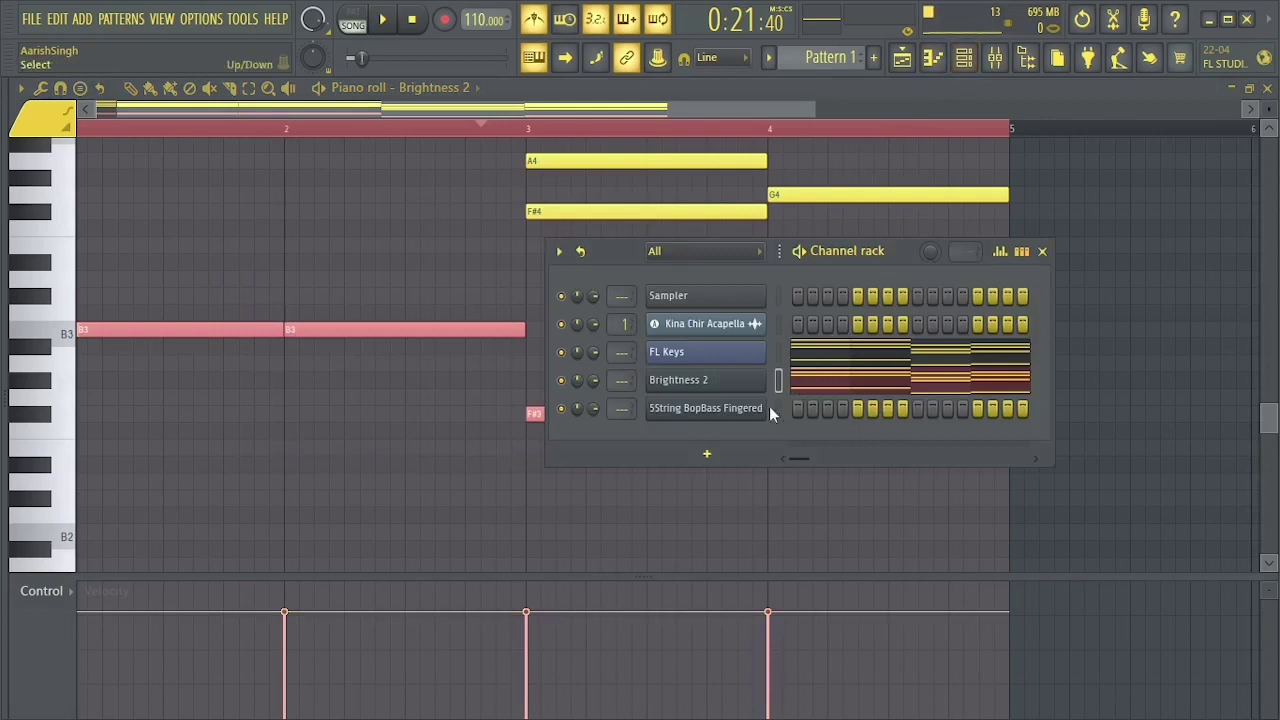
pyautogui.click(873, 58)
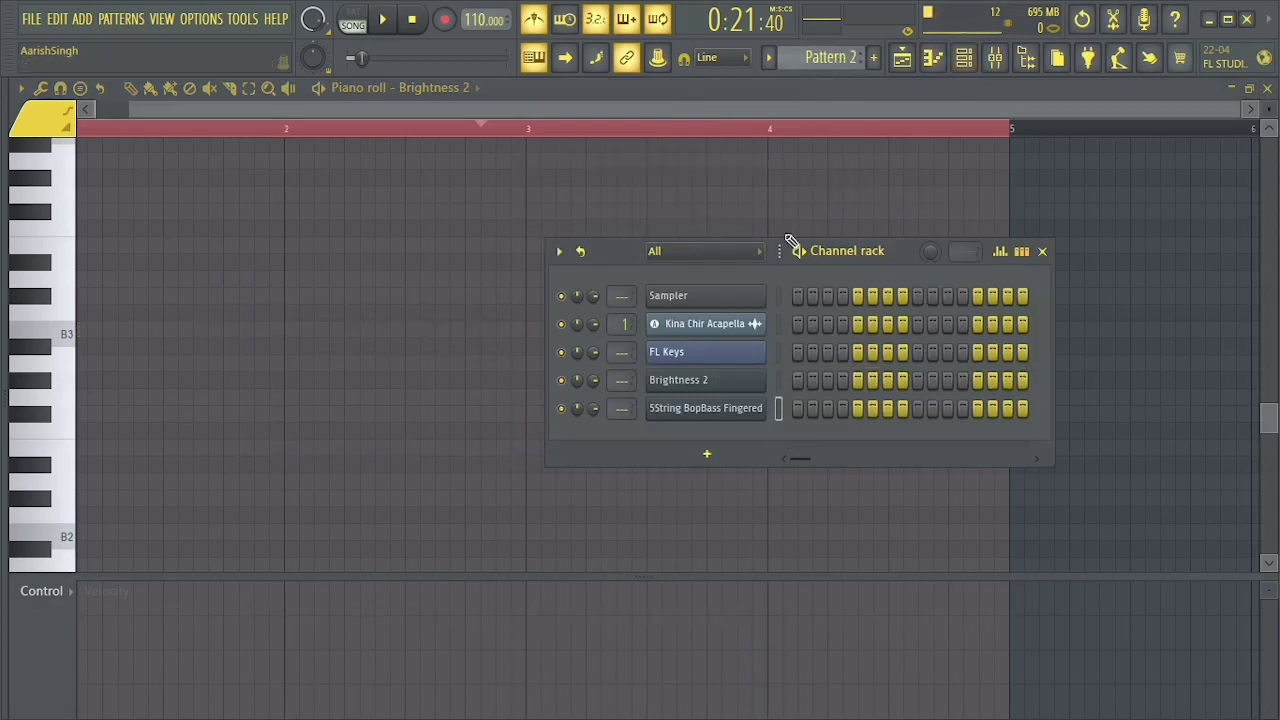
pyautogui.click(746, 117)
pyautogui.hotkey('ctrl', 'v')
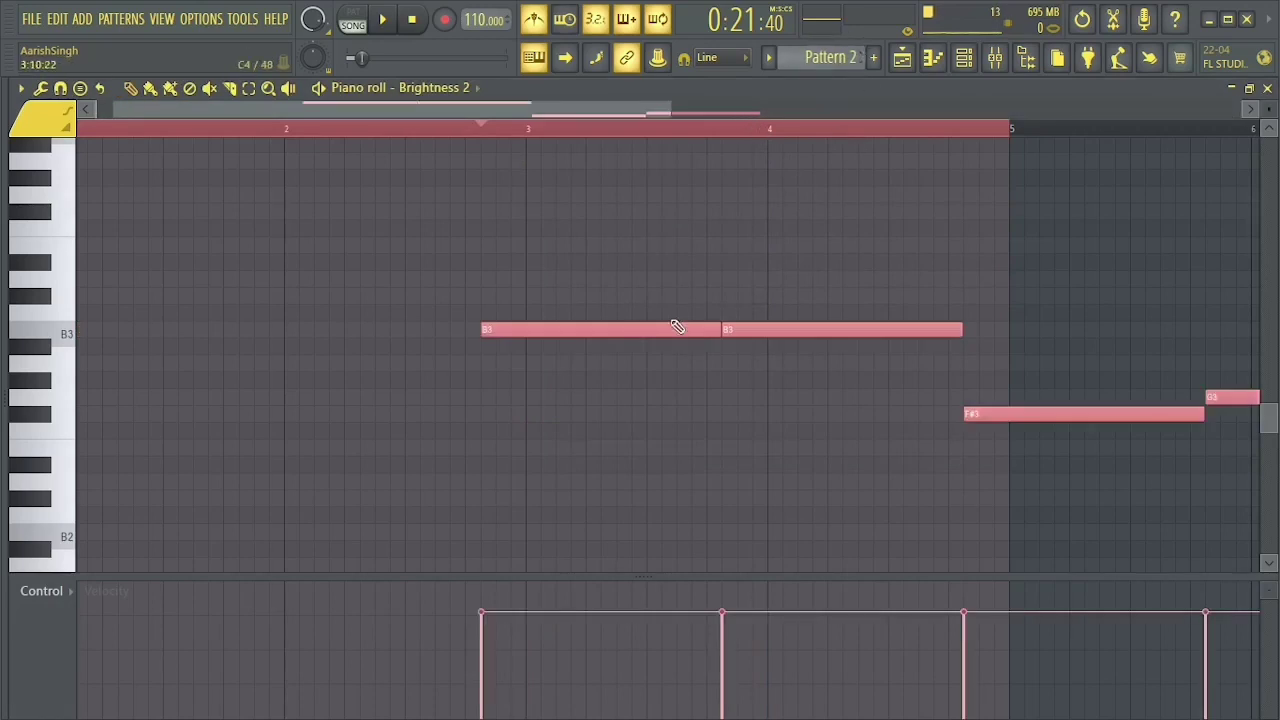
pyautogui.moveTo(591, 323); pyautogui.dragTo(157, 334)
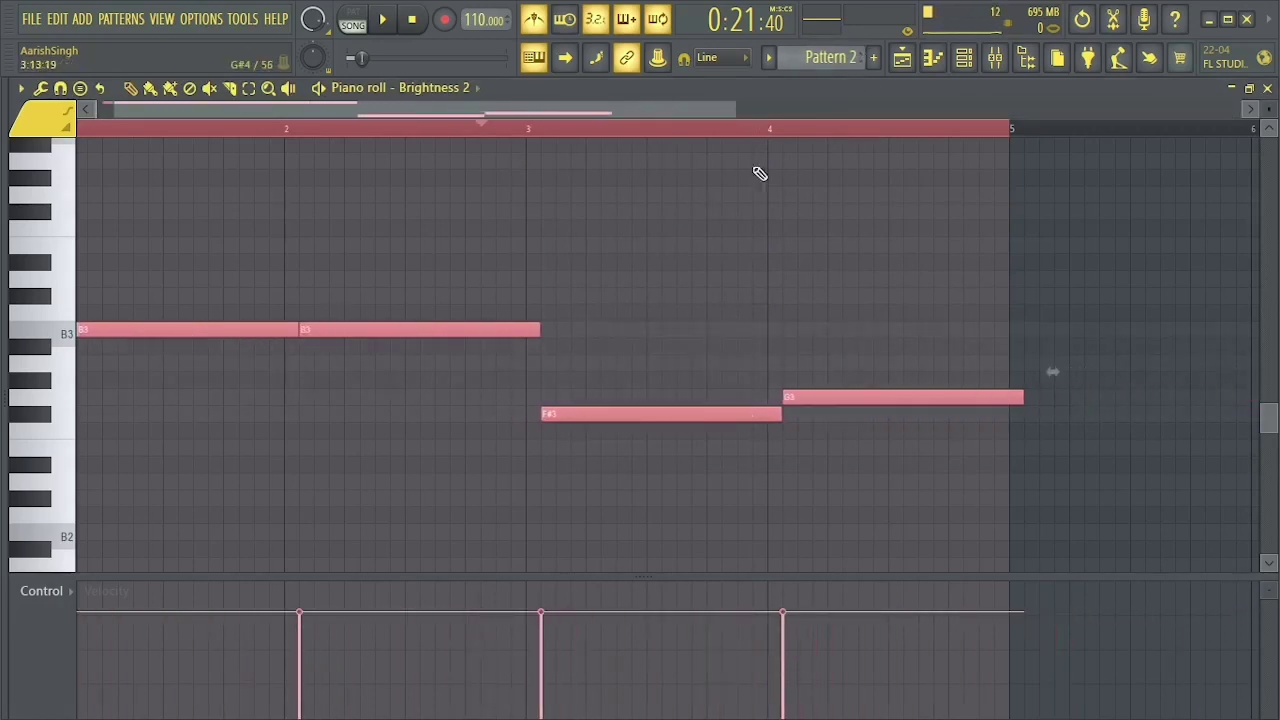
# Place a Pattern 2 clip on playlist Track 3 below Pattern 1, starting just before bar 9.
pyautogui.click(901, 57)
pyautogui.scroll(-1, 432, 343)
pyautogui.click(393, 290)
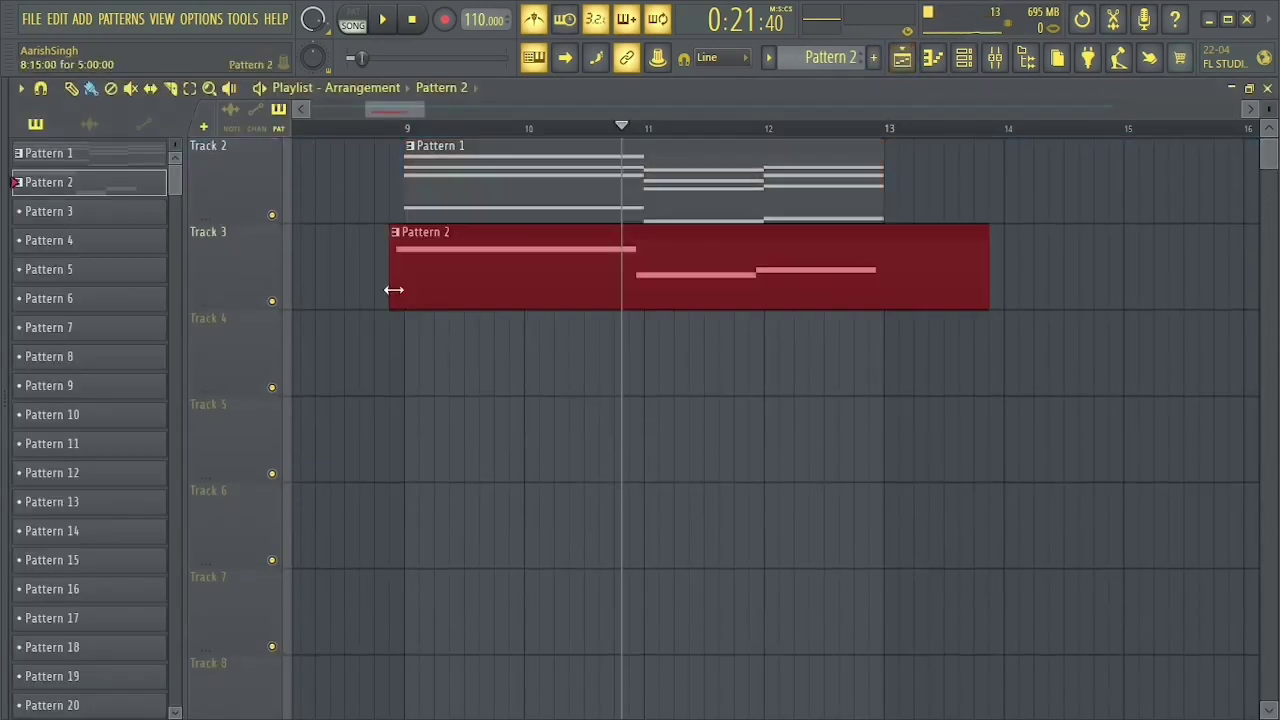
# Align Pattern 2's bass root notes to the bar lines in the piano roll and play the playlist from bar 9.
pyautogui.moveTo(501, 290); pyautogui.dragTo(514, 288)
pyautogui.doubleClick(640, 290)
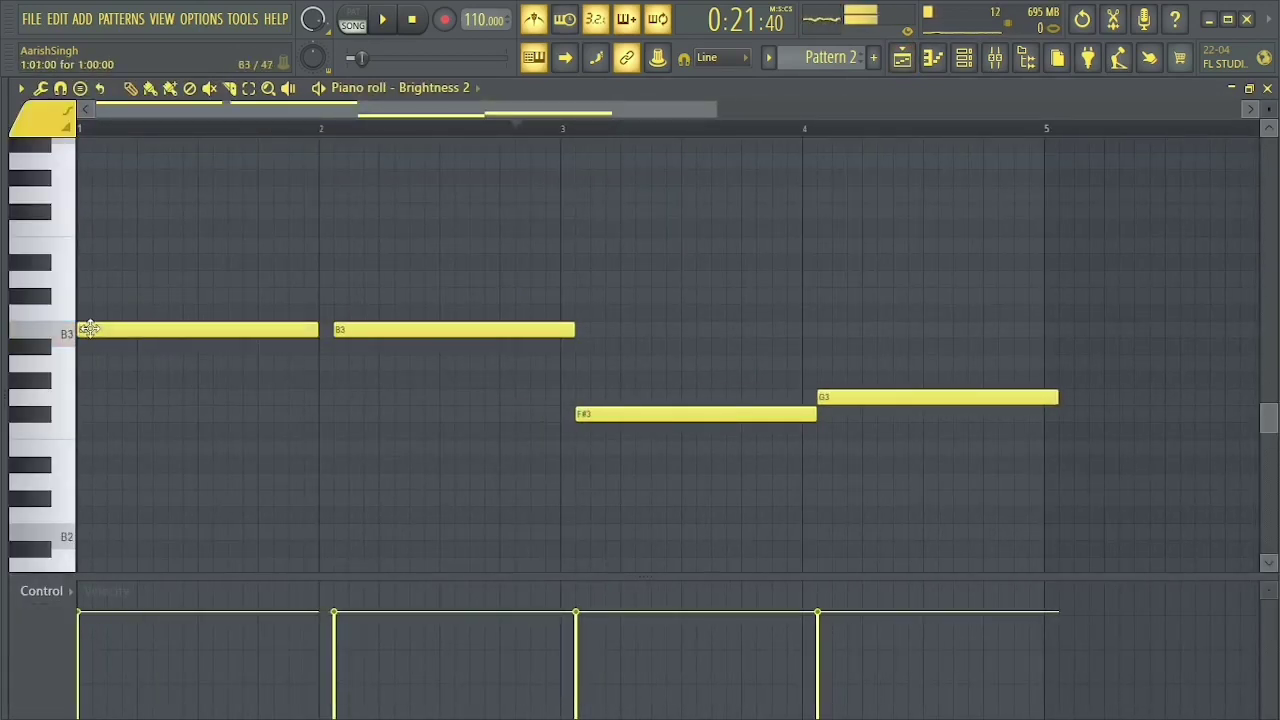
pyautogui.hotkey('ctrl', 'z')
pyautogui.moveTo(148, 331); pyautogui.dragTo(133, 331)
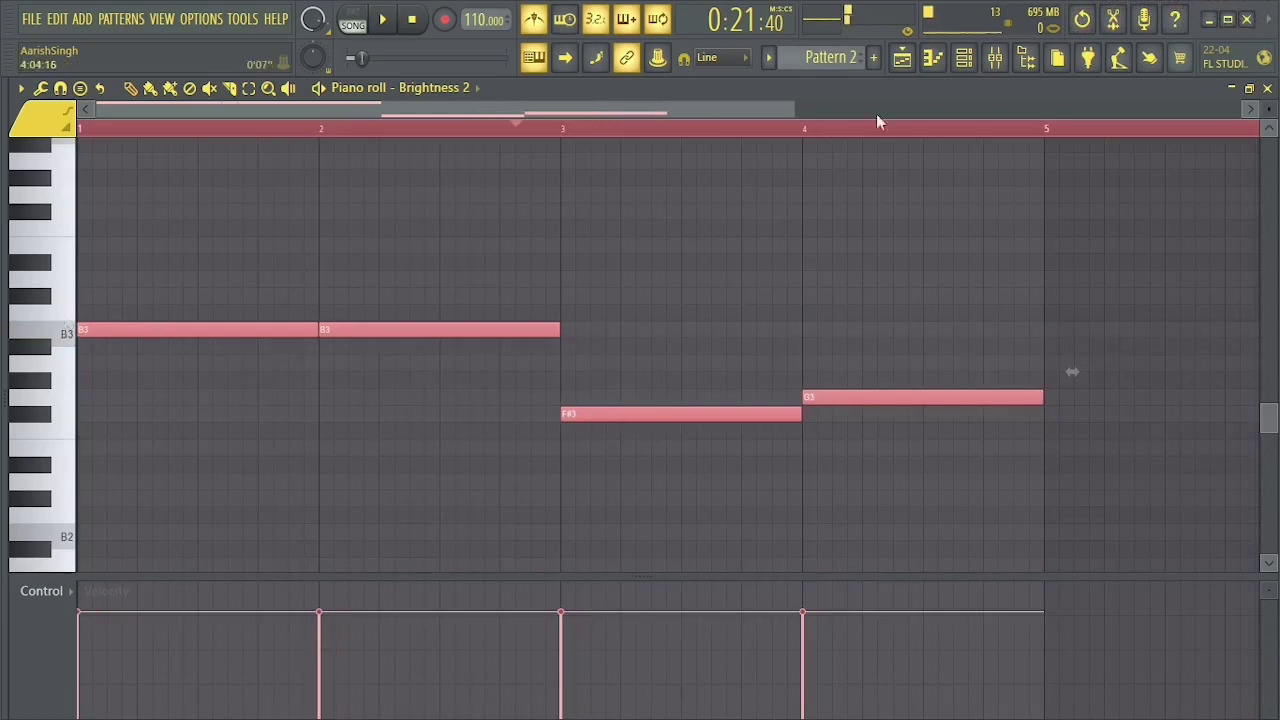
pyautogui.click(904, 59)
pyautogui.click(410, 131)
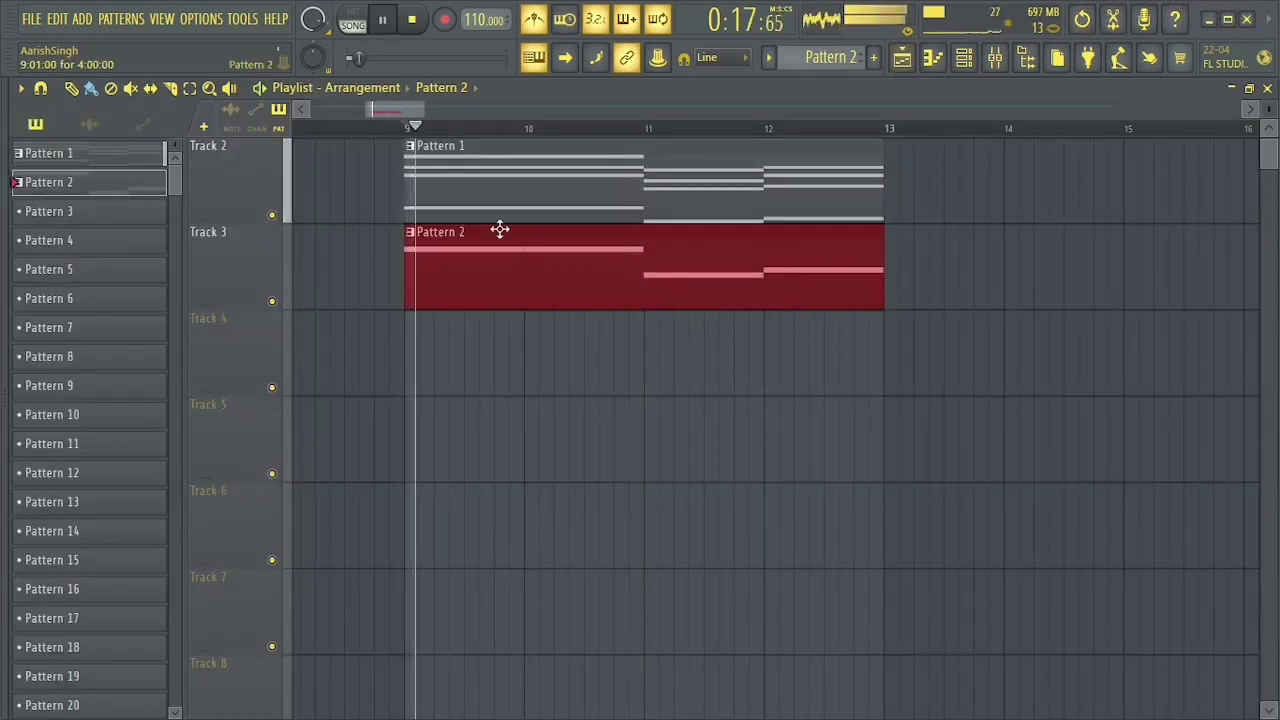
# Move Pattern 2's notes from the Brightness 2 channel to the 5String BopBass Fingered channel and play the result.
pyautogui.click(964, 57)
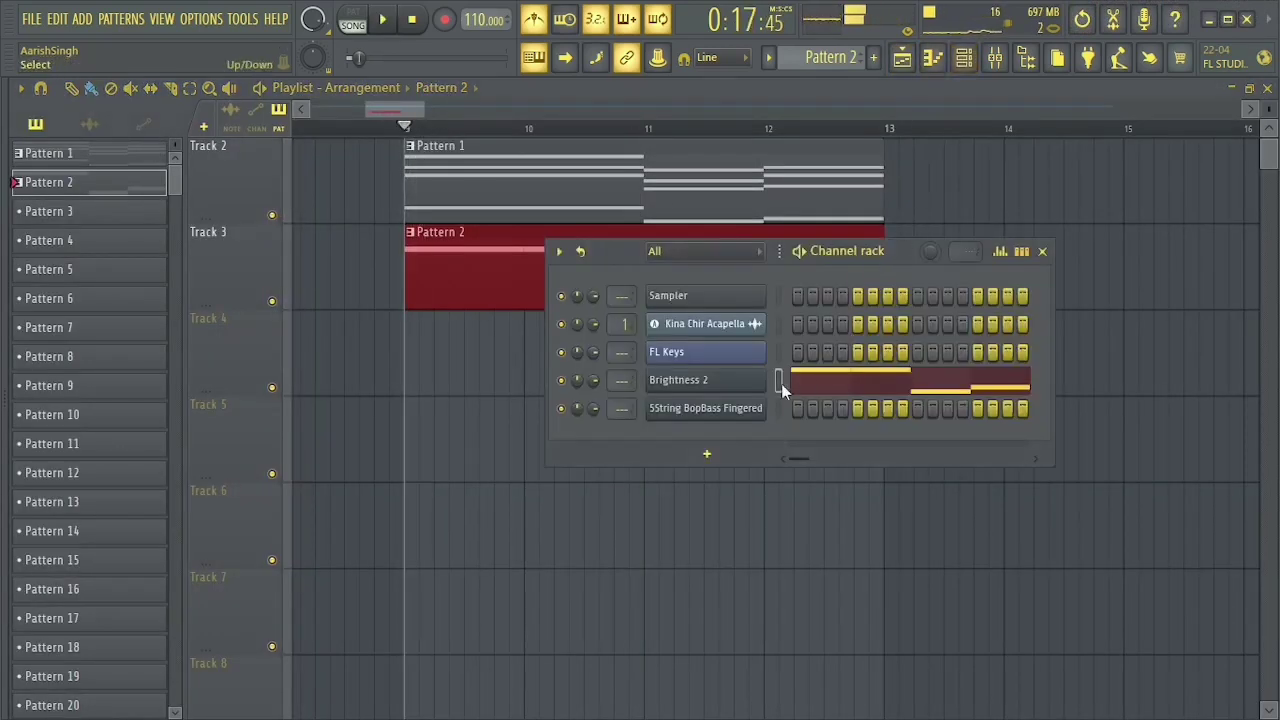
pyautogui.hotkey('ctrl', 'x')
pyautogui.click(778, 418)
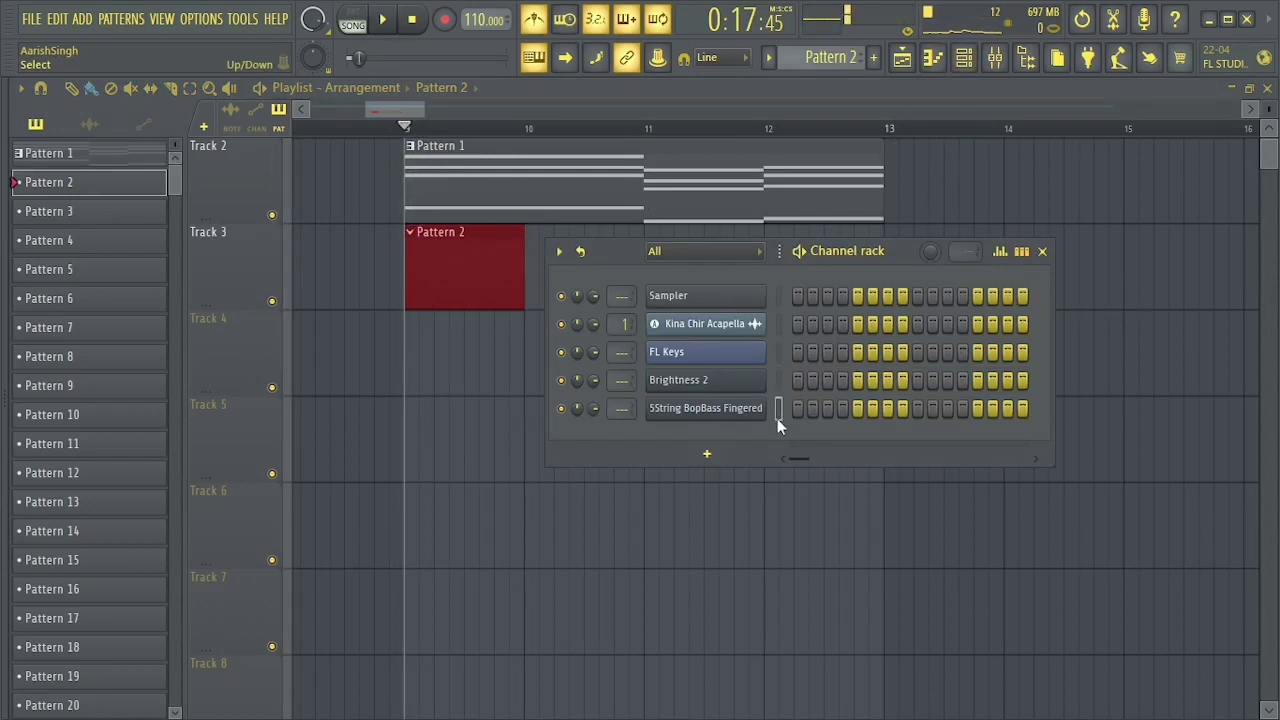
pyautogui.hotkey('ctrl', 'v')
pyautogui.press('F6')
pyautogui.press('space')
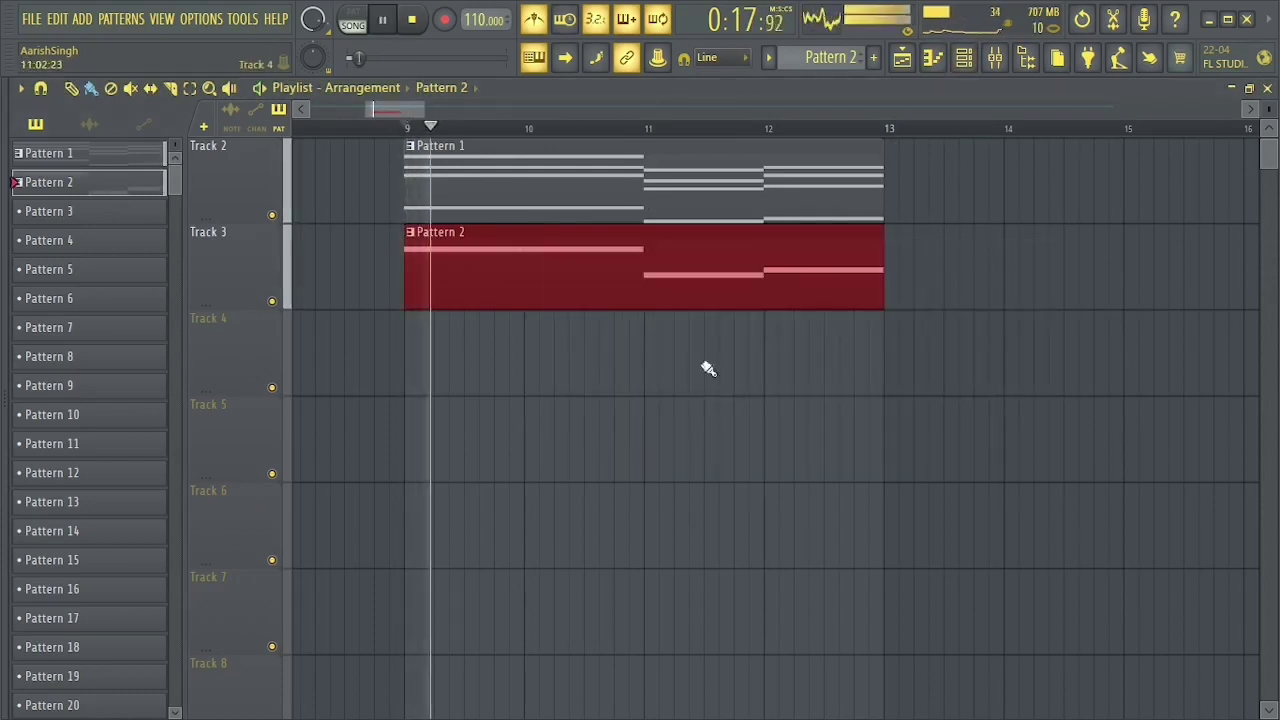
# Duplicate the Pattern 1 and Pattern 2 clips back to back until they fill bars 9 to 45.
pyautogui.scroll(1, 946, 323)
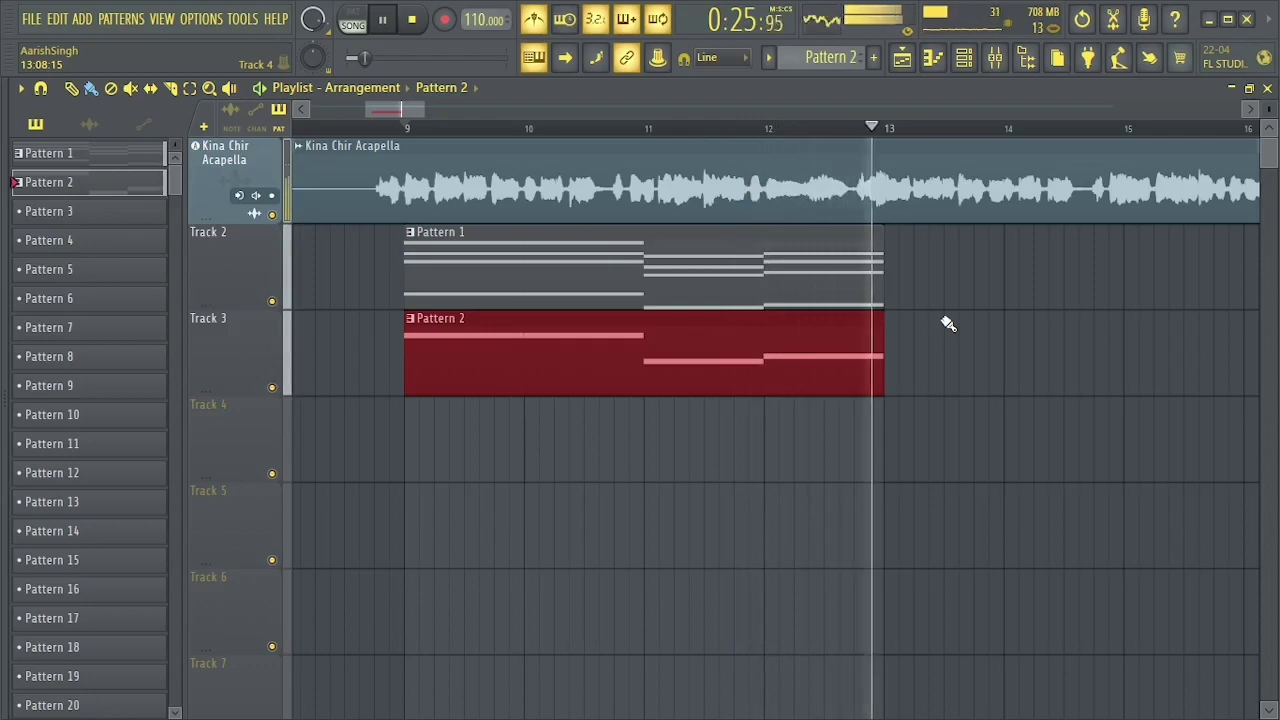
pyautogui.press('space')
pyautogui.moveTo(920, 229); pyautogui.dragTo(565, 470)
pyautogui.hotkey('ctrl', 'b')
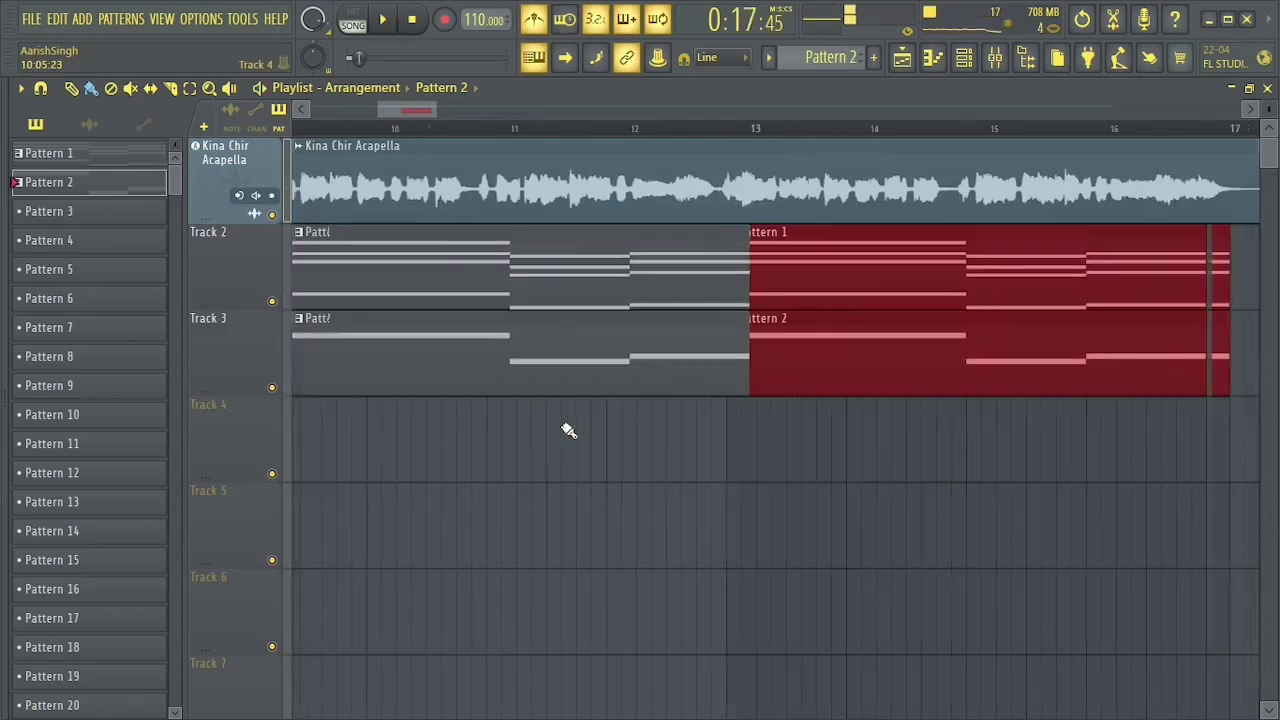
pyautogui.hotkey('ctrl', 'b')
pyautogui.hotkey('ctrl', 'b')
pyautogui.hotkey('ctrl', 'b')
pyautogui.hotkey('ctrl', 'b')
pyautogui.hotkey('ctrl', 'b')
pyautogui.hotkey('ctrl', 'b')
pyautogui.hotkey('ctrl', 'b')
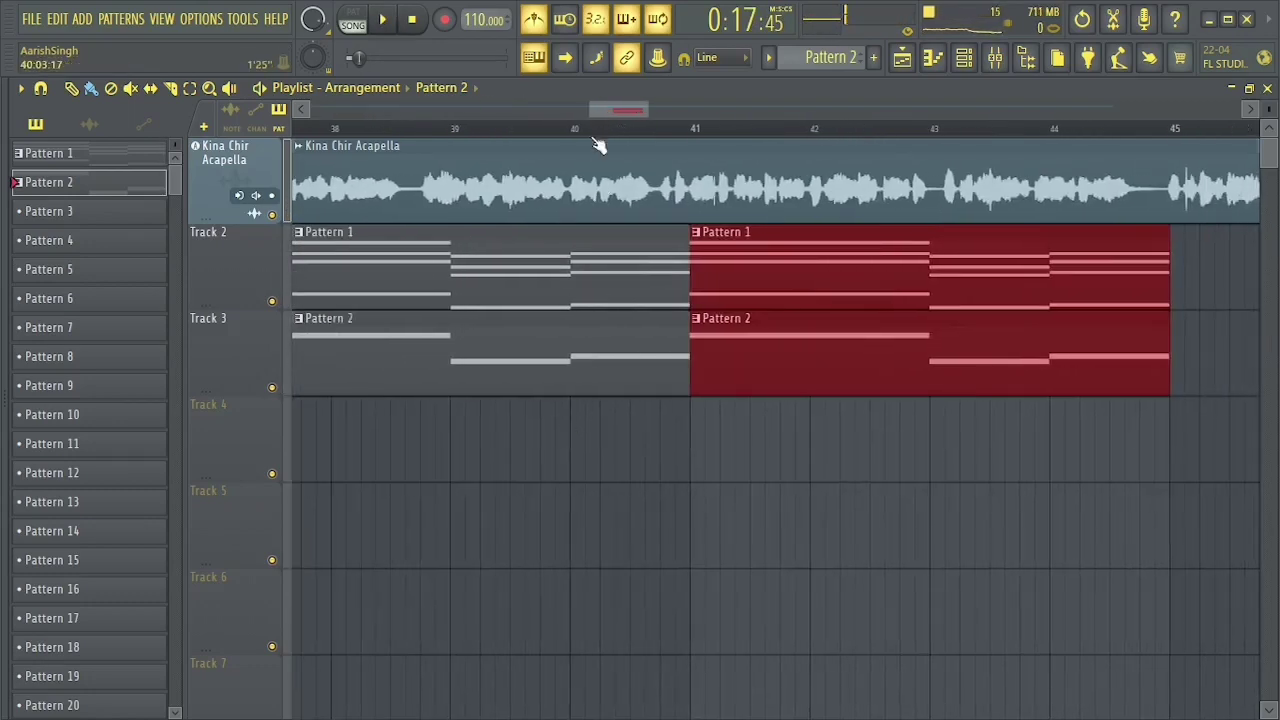
pyautogui.moveTo(591, 109); pyautogui.dragTo(338, 92)
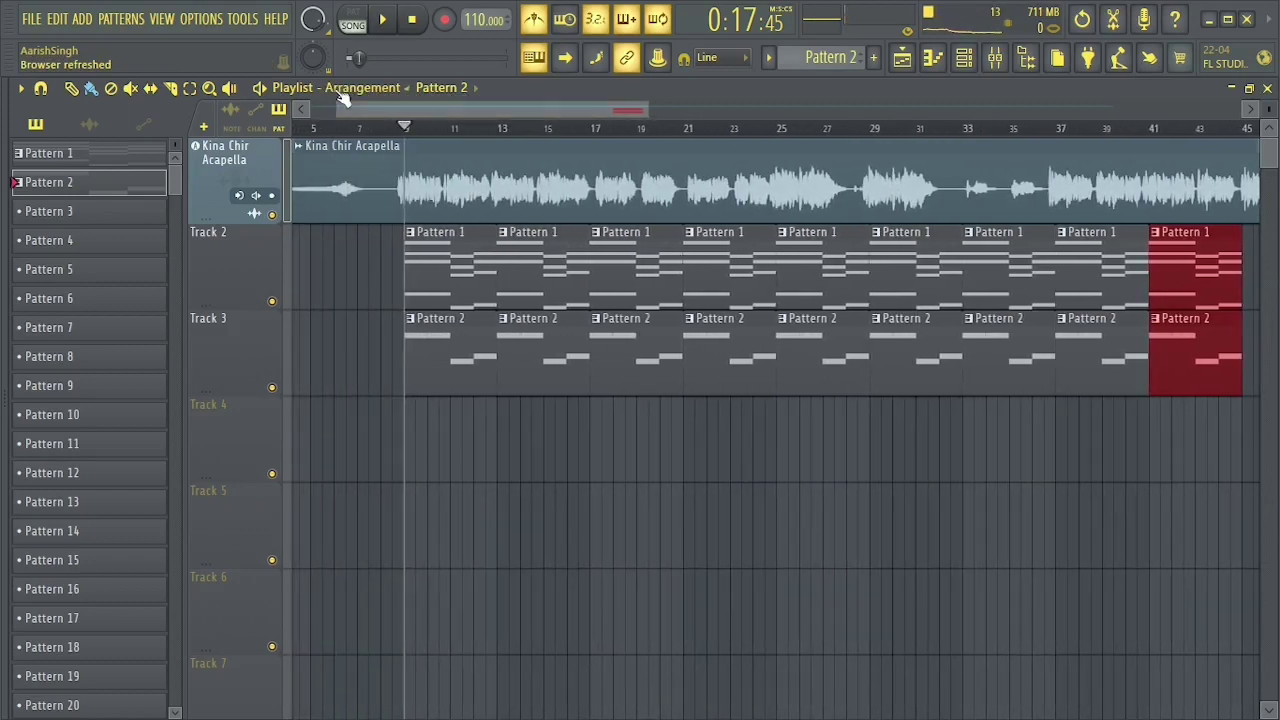
pyautogui.scroll(5, 403, 130)
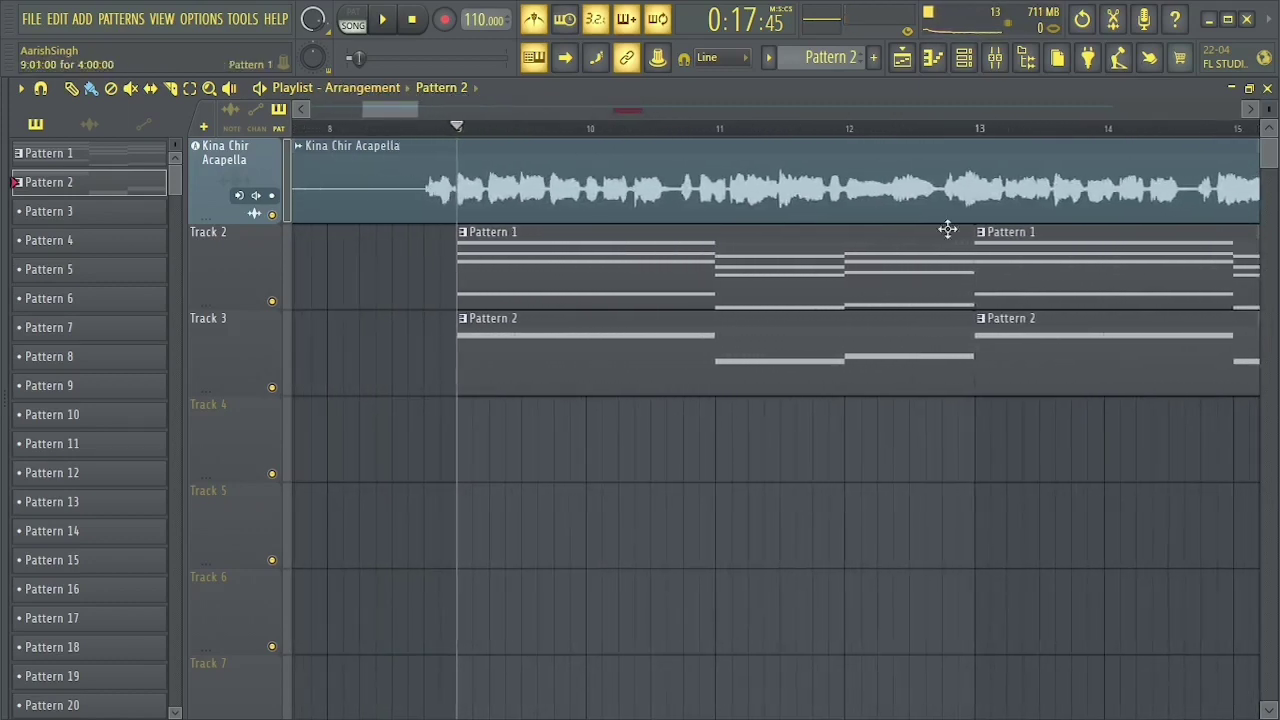
# Route the FL Keys and Brightness 2 channels to mixer Insert 3.
pyautogui.click(995, 58)
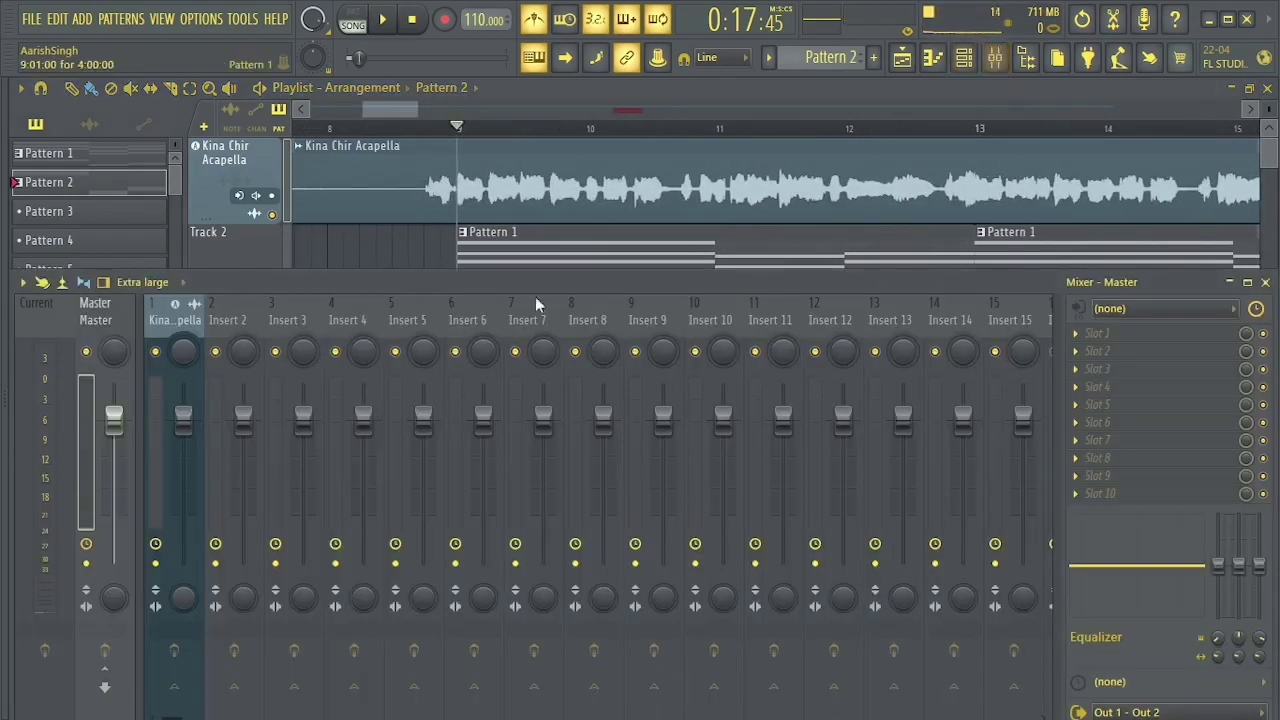
pyautogui.click(964, 60)
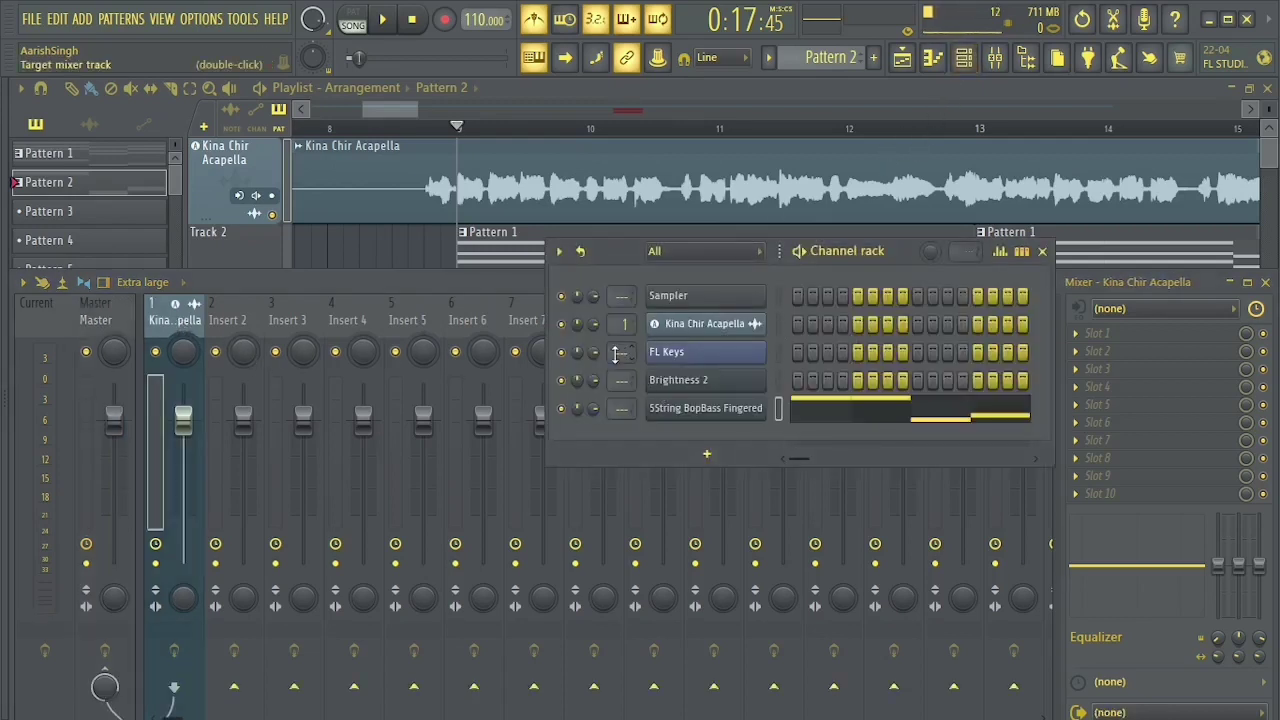
pyautogui.scroll(3, 617, 352)
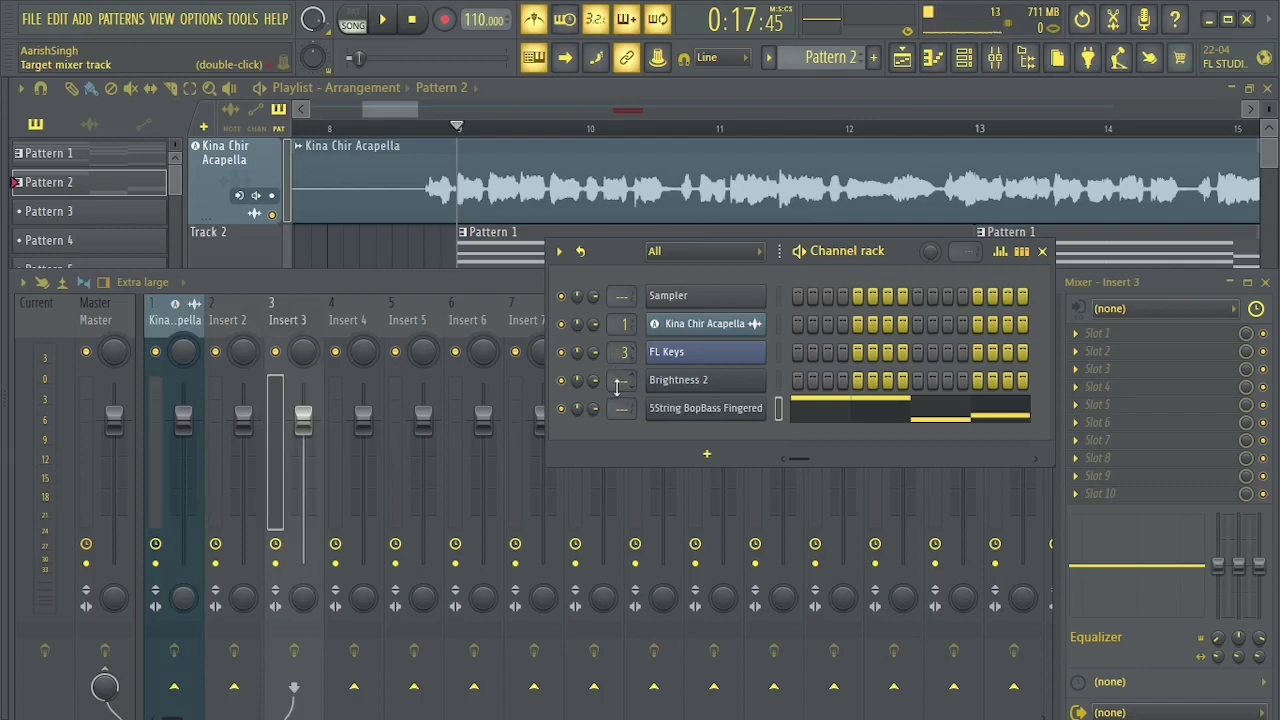
pyautogui.scroll(3, 617, 386)
pyautogui.doubleClick(620, 383)
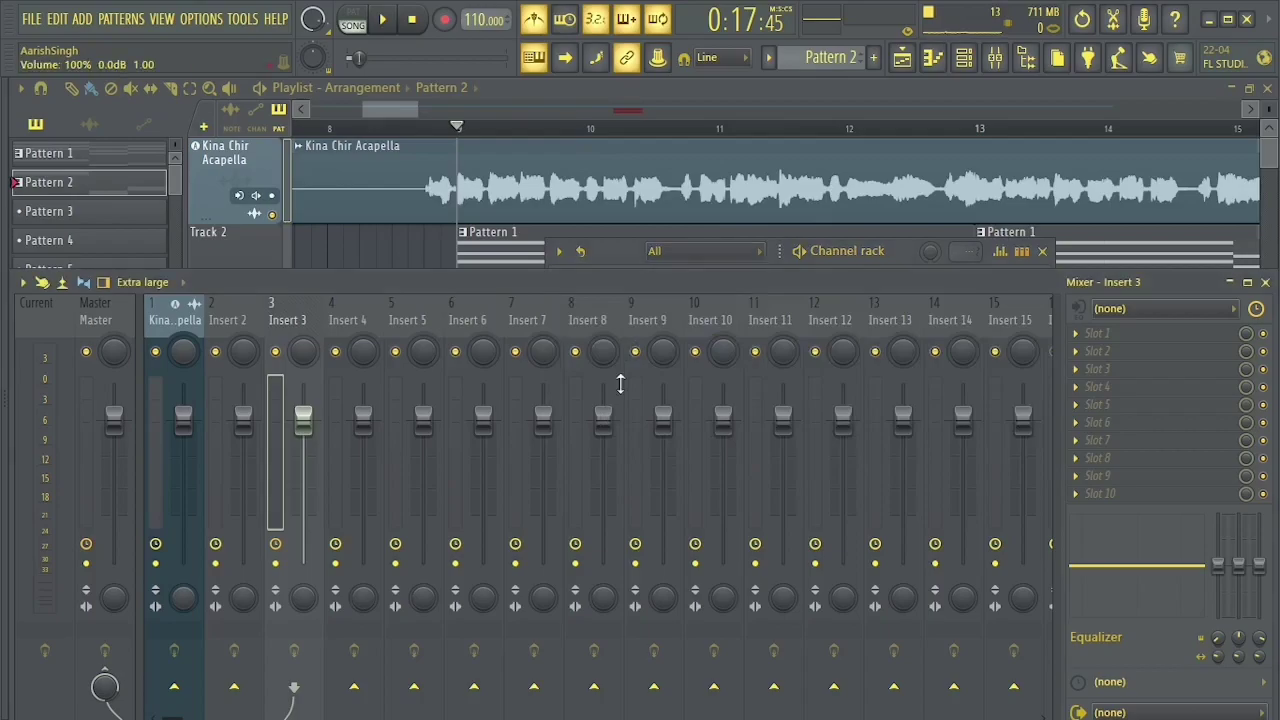
# Load Fruity Parametric EQ 2 in the first effect slot of Insert 3 with the Radio preset and audition it.
pyautogui.click(1143, 337)
pyautogui.click(596, 421)
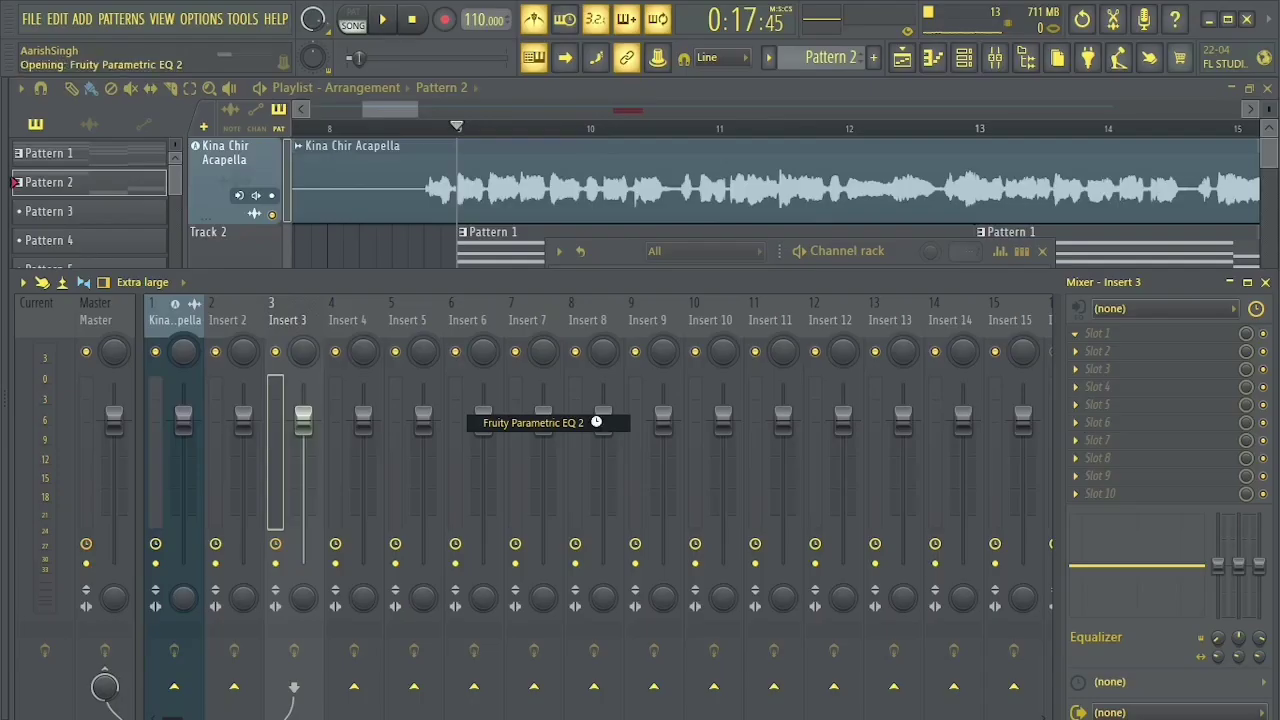
pyautogui.click(613, 176)
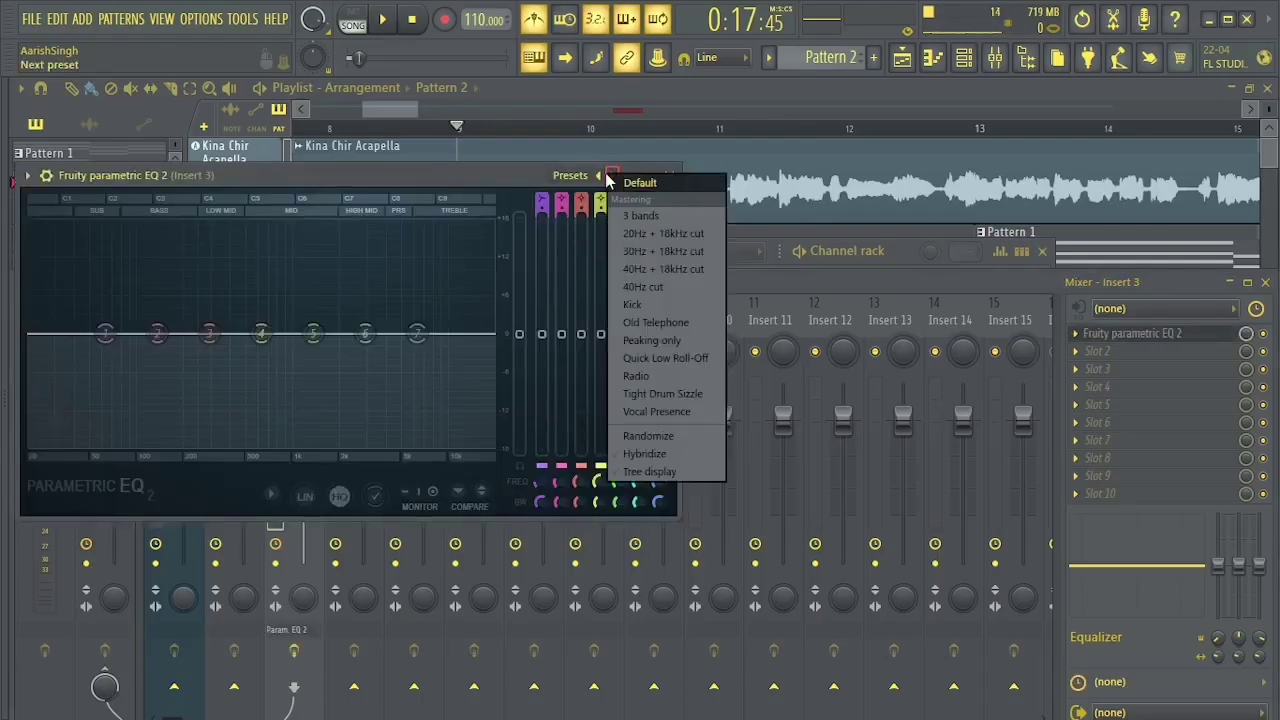
pyautogui.click(636, 376)
pyautogui.moveTo(418, 179); pyautogui.dragTo(630, 206)
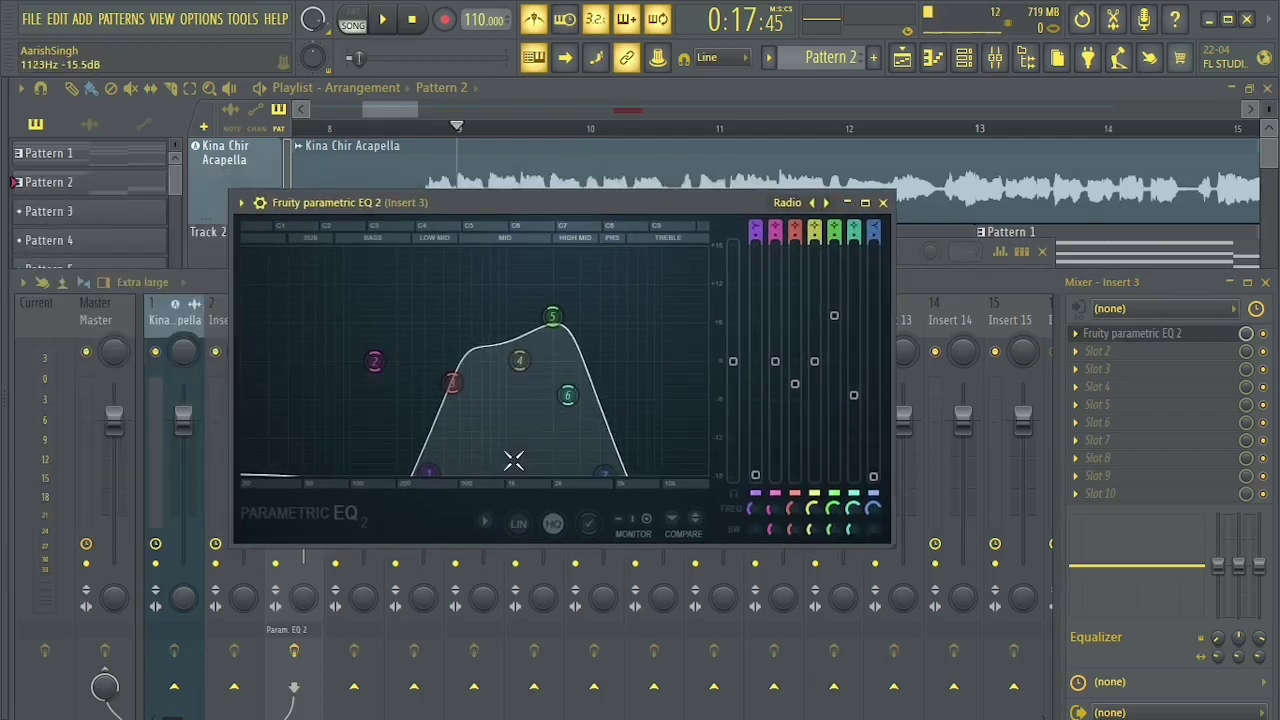
pyautogui.press('space')
pyautogui.press('space')
# Lower the frequencies of EQ bands 1 and 7, audition the filtered sound and close the EQ.
pyautogui.moveTo(432, 475); pyautogui.dragTo(375, 475)
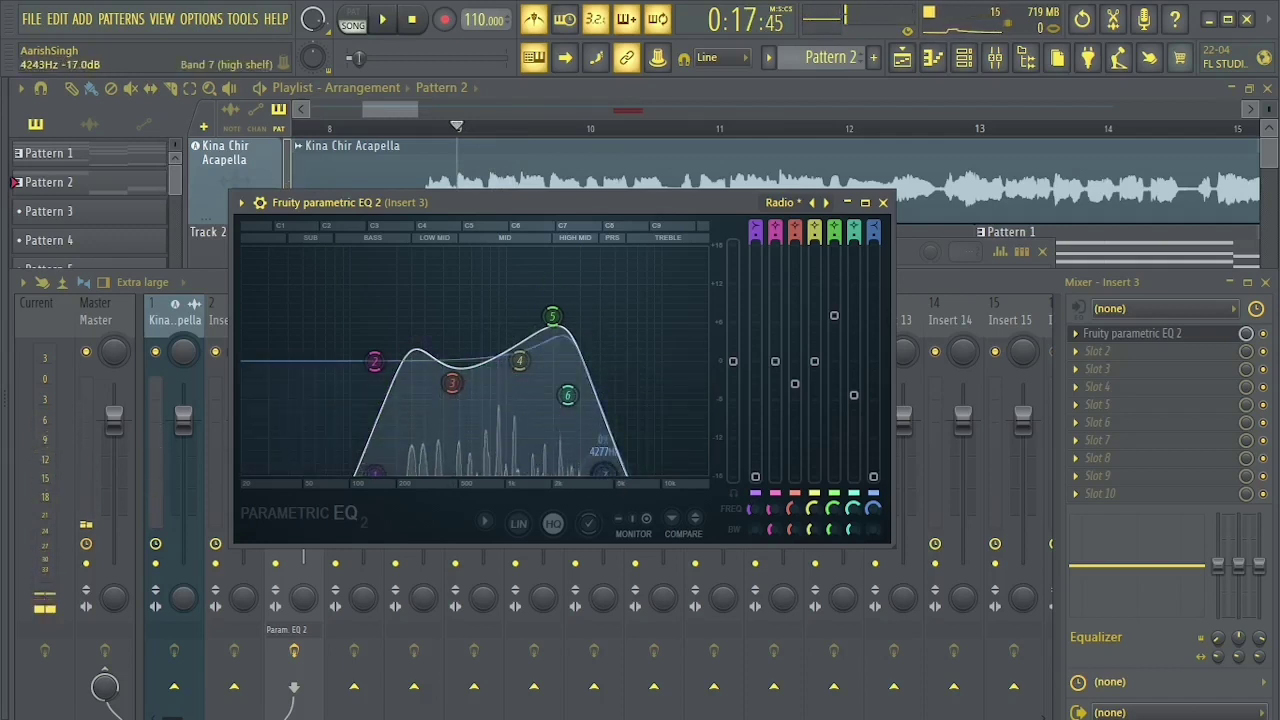
pyautogui.moveTo(604, 471); pyautogui.dragTo(540, 474)
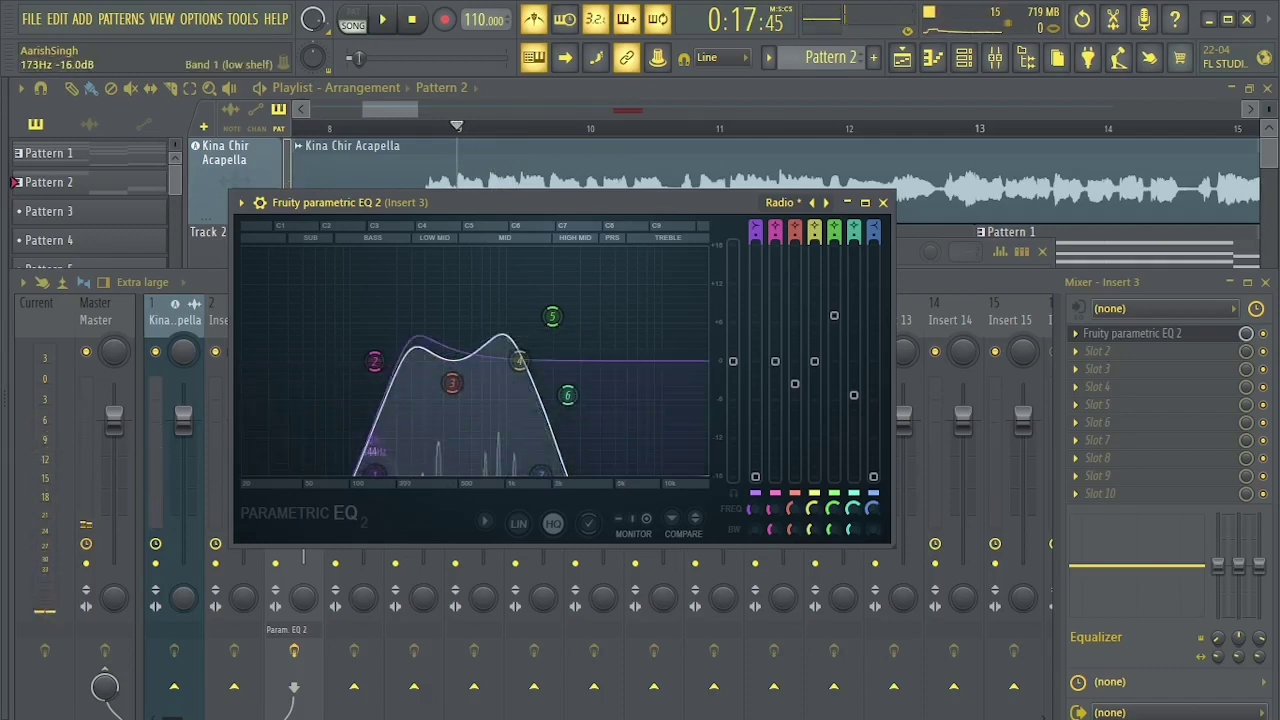
pyautogui.moveTo(375, 471); pyautogui.dragTo(386, 471)
pyautogui.press('space')
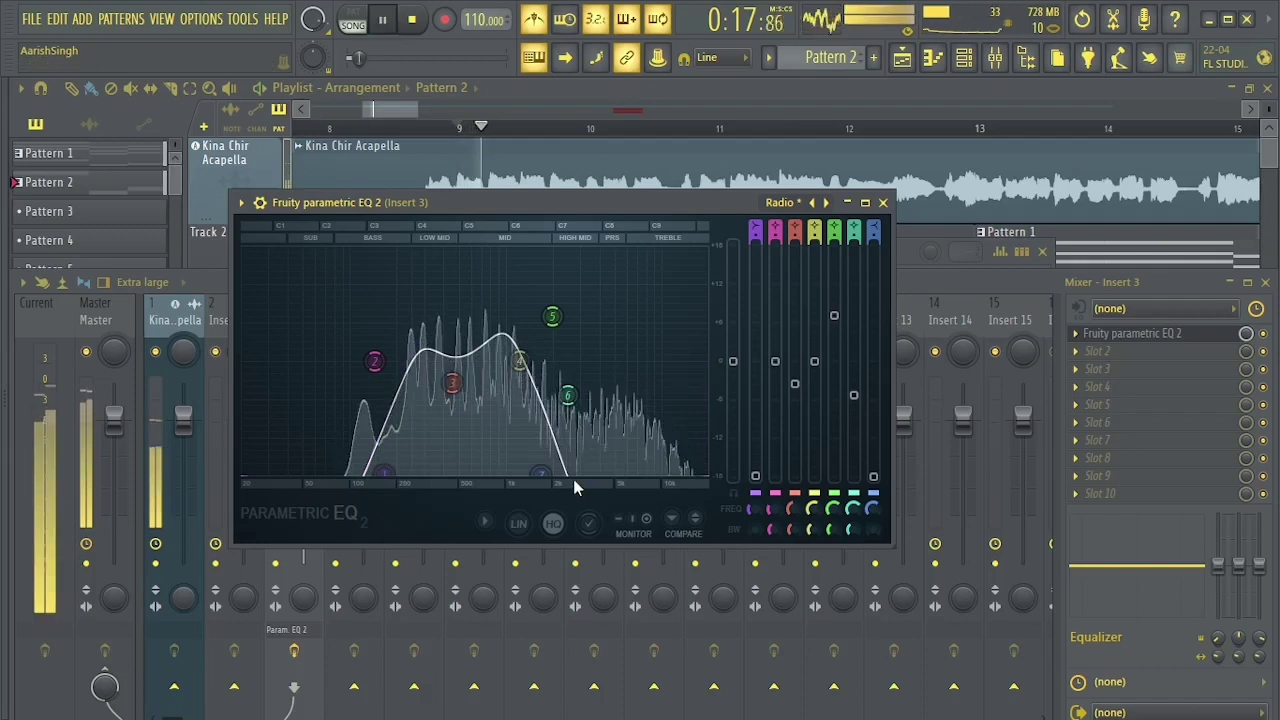
pyautogui.press('space')
pyautogui.click(883, 203)
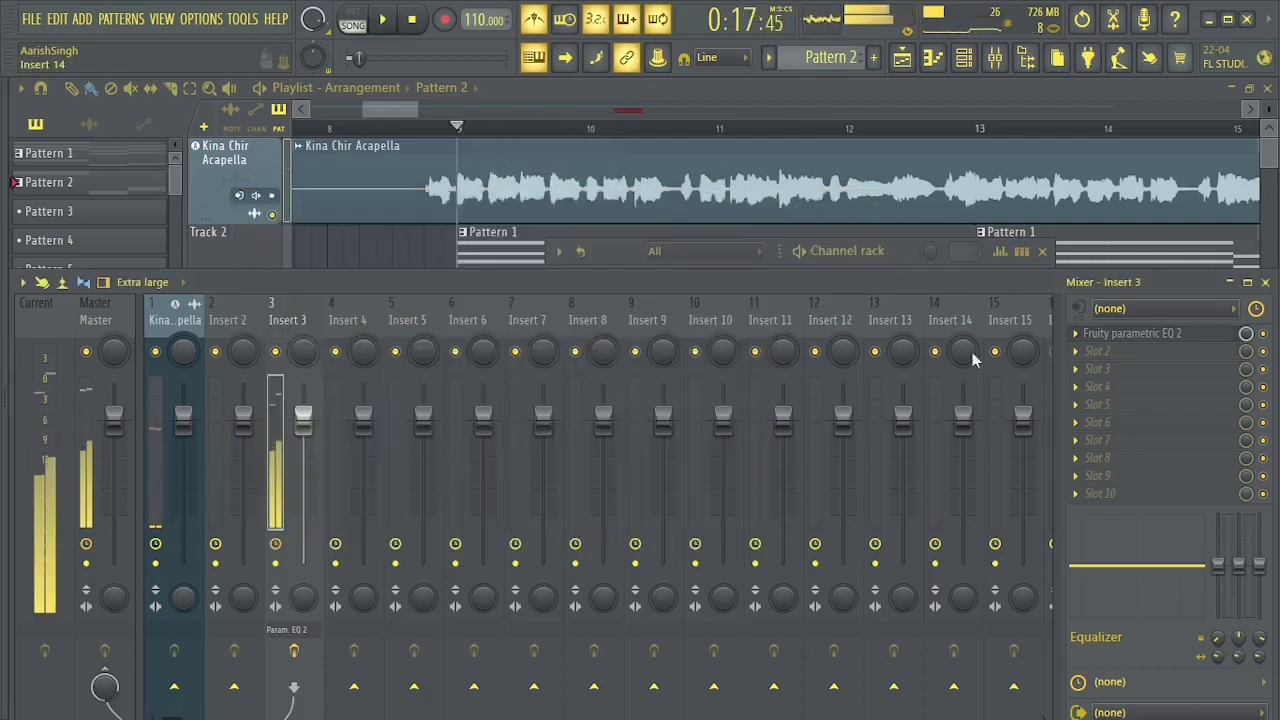
# Load Maximus in the second effect slot of Insert 3 with the Lo fi preset, close it and audition the sound.
pyautogui.click(1140, 353)
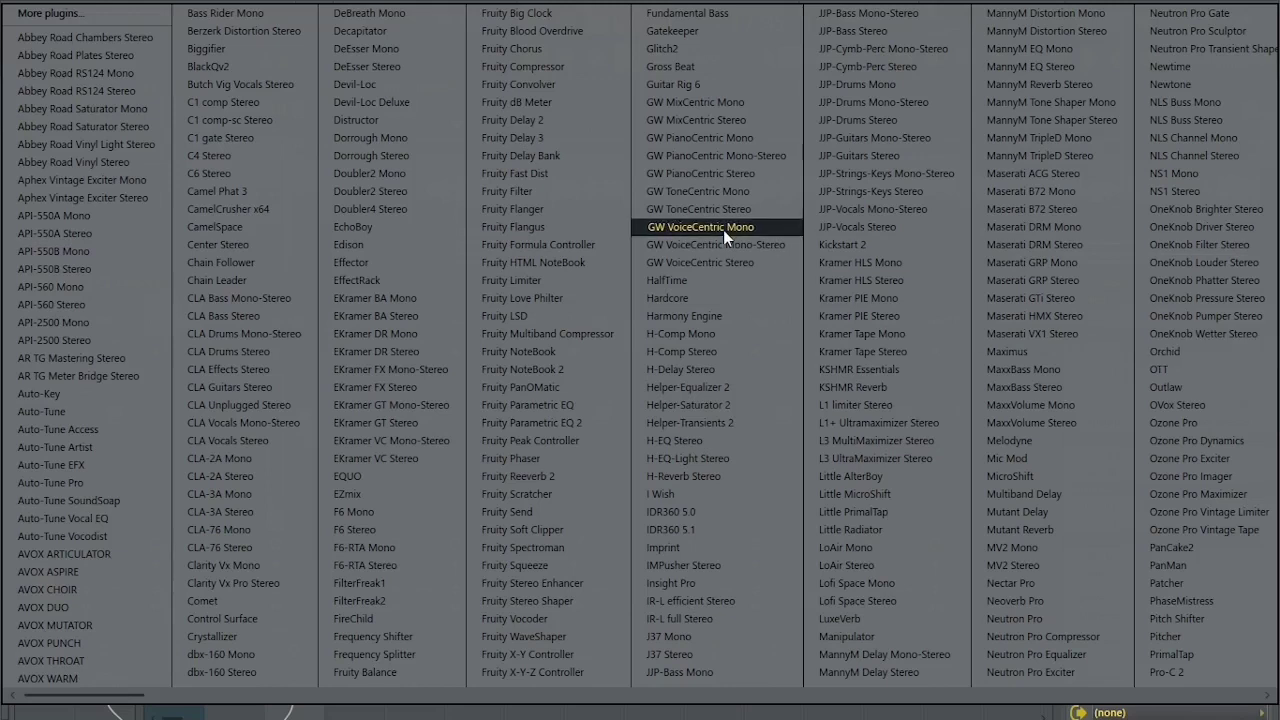
pyautogui.scroll(-1, 710, 321)
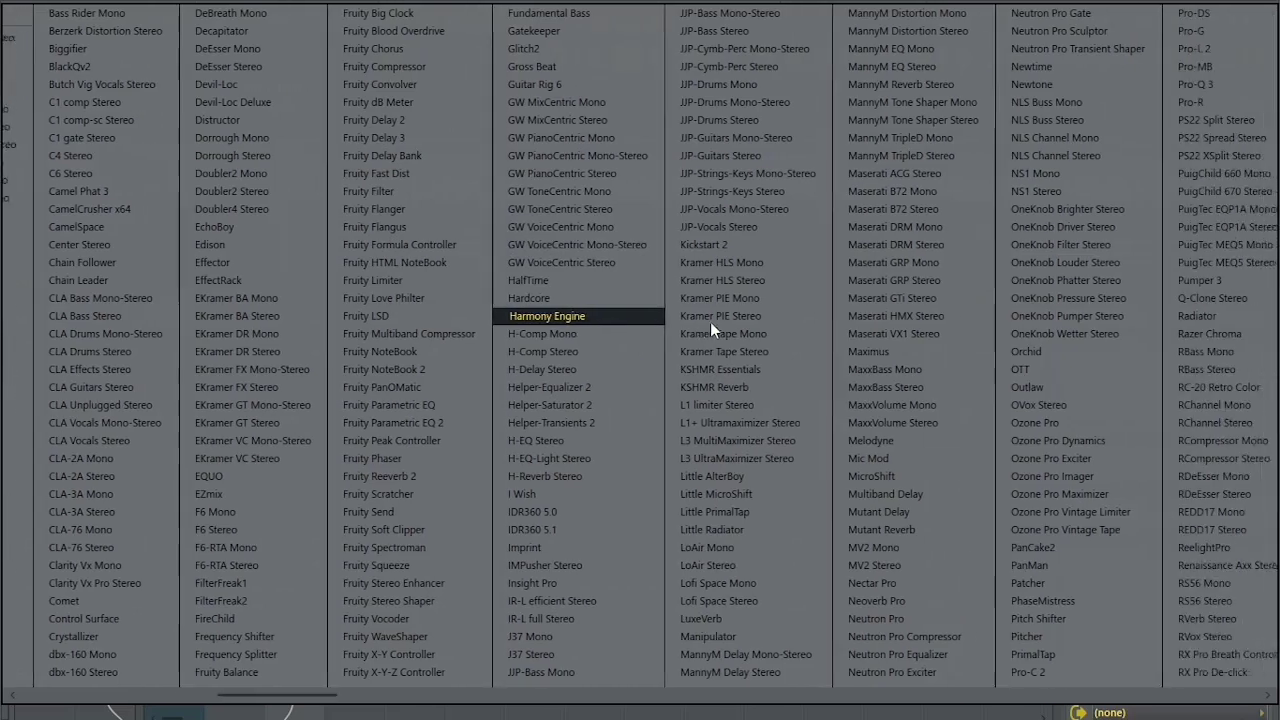
pyautogui.scroll(1, 710, 321)
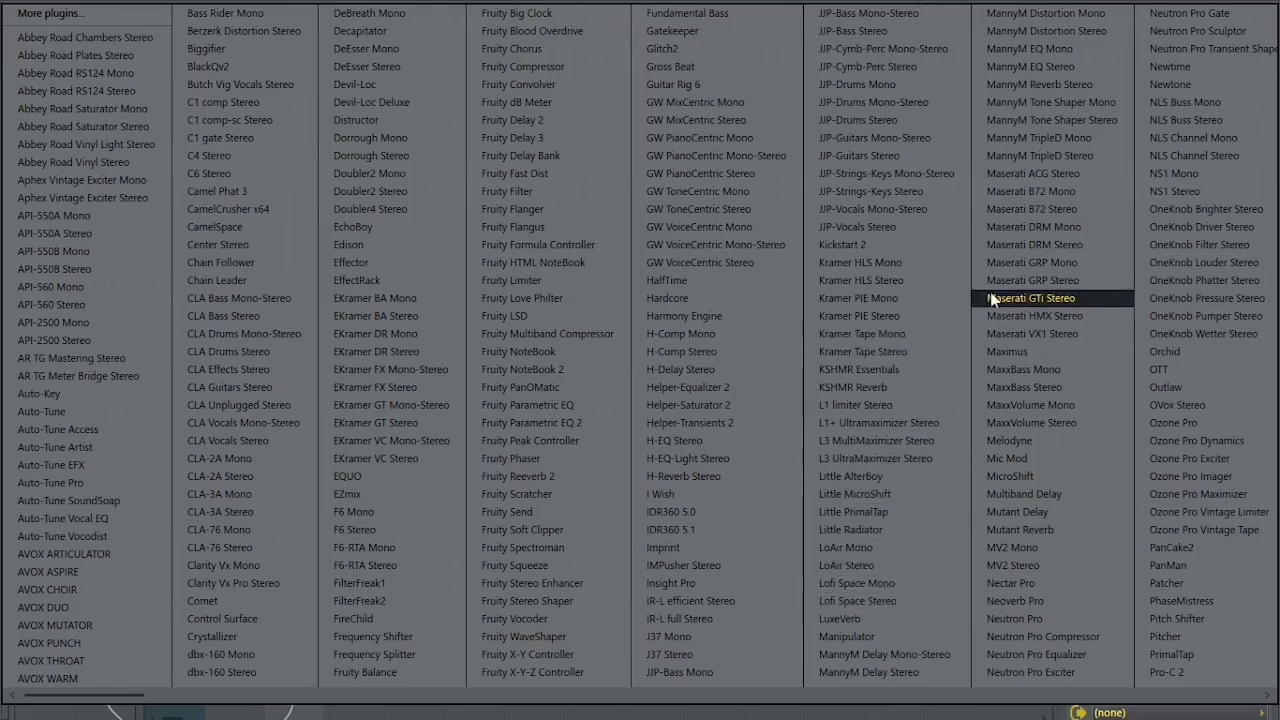
pyautogui.click(1025, 352)
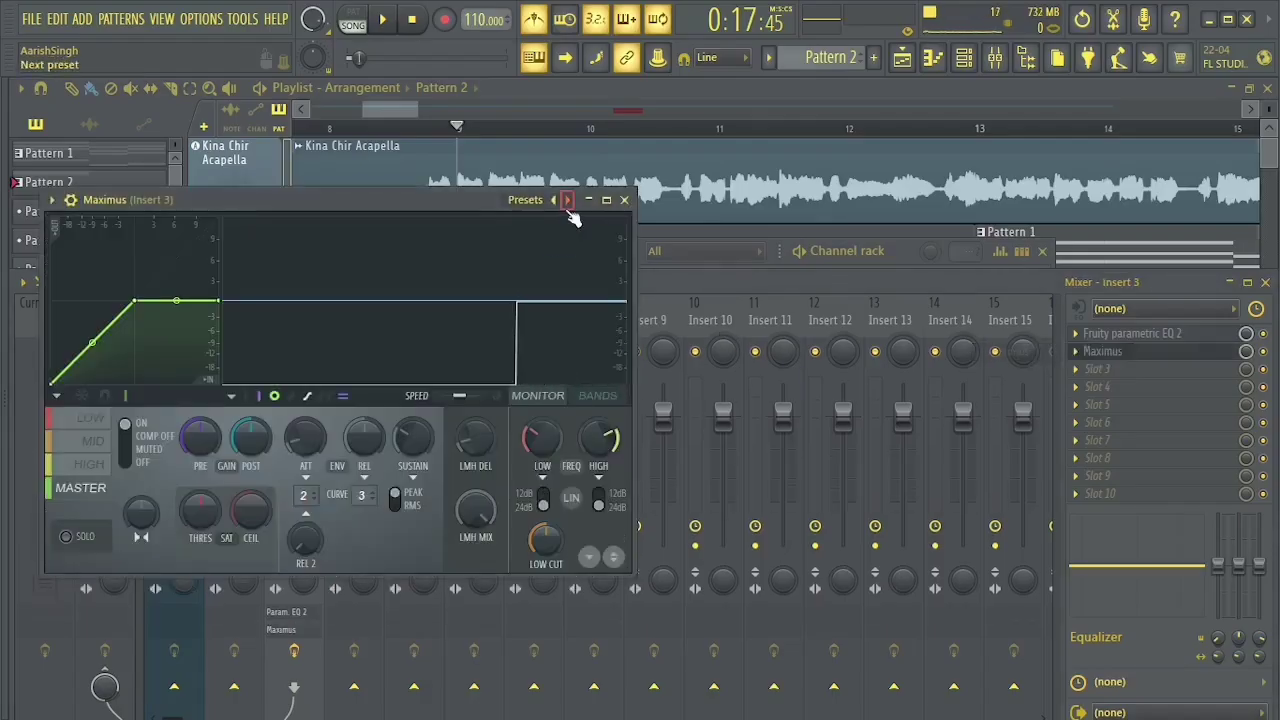
pyautogui.rightClick(567, 202)
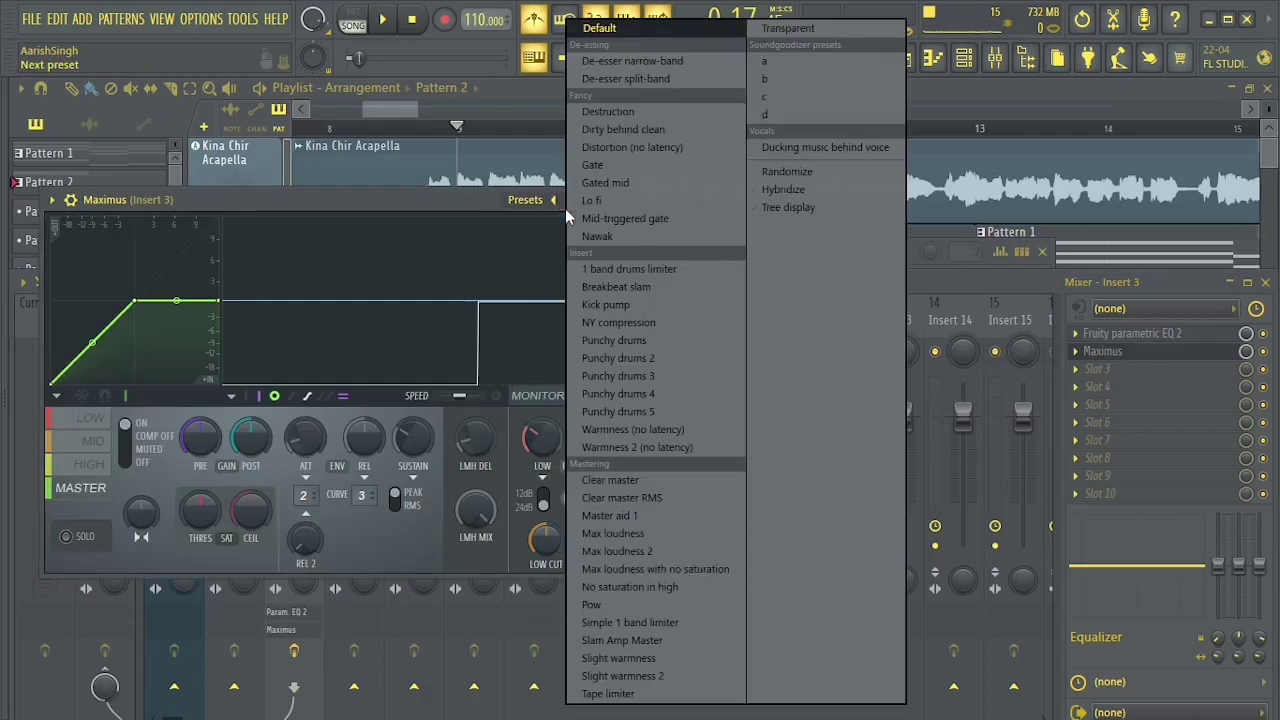
pyautogui.click(617, 202)
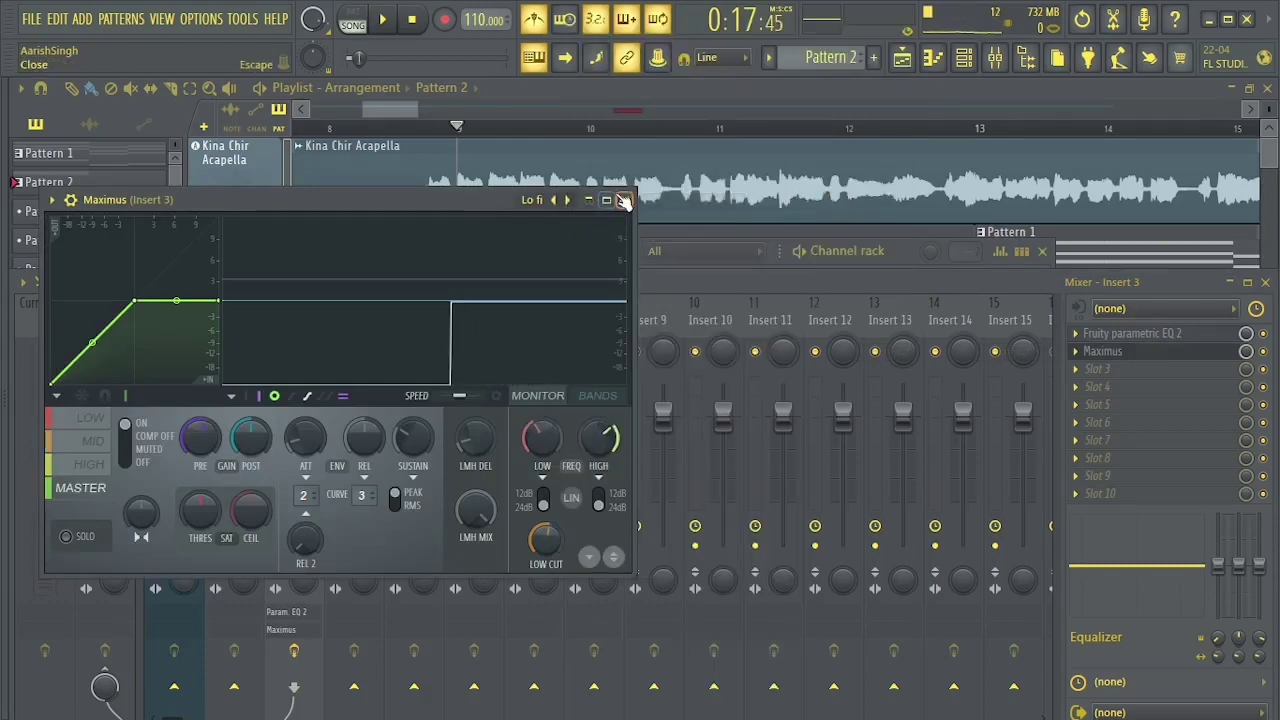
pyautogui.click(624, 199)
pyautogui.press('space')
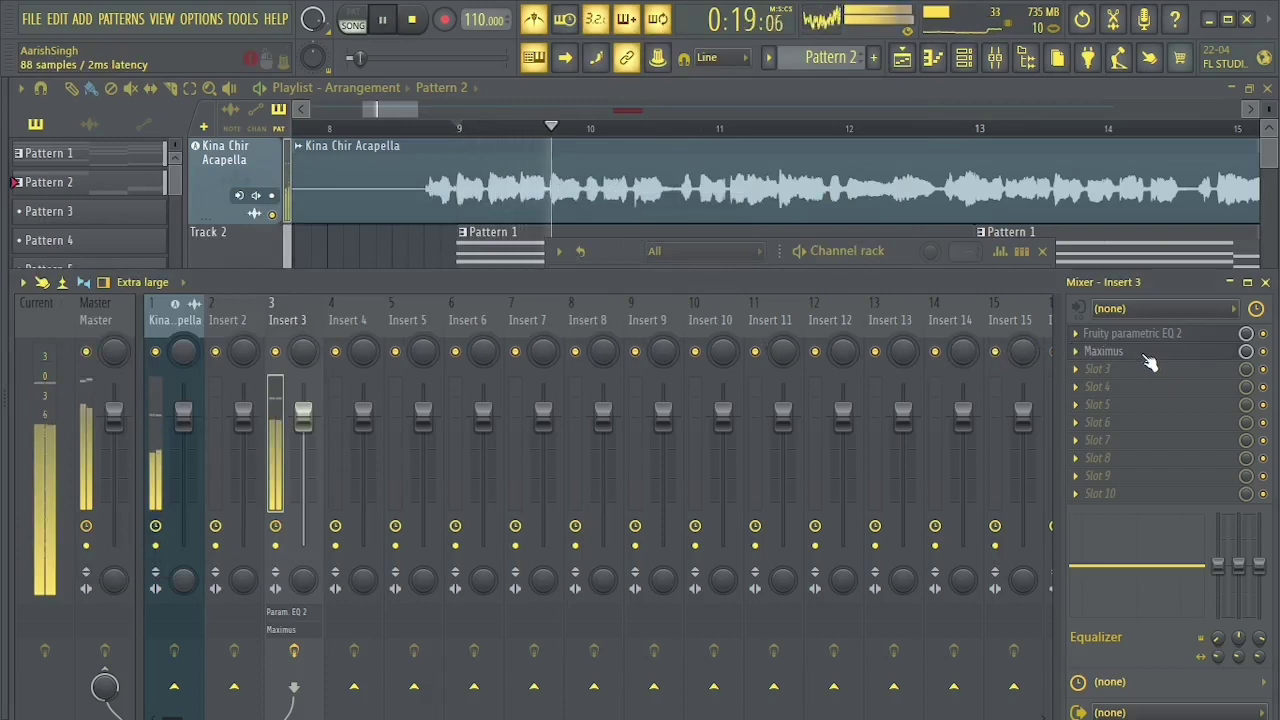
pyautogui.press('space')
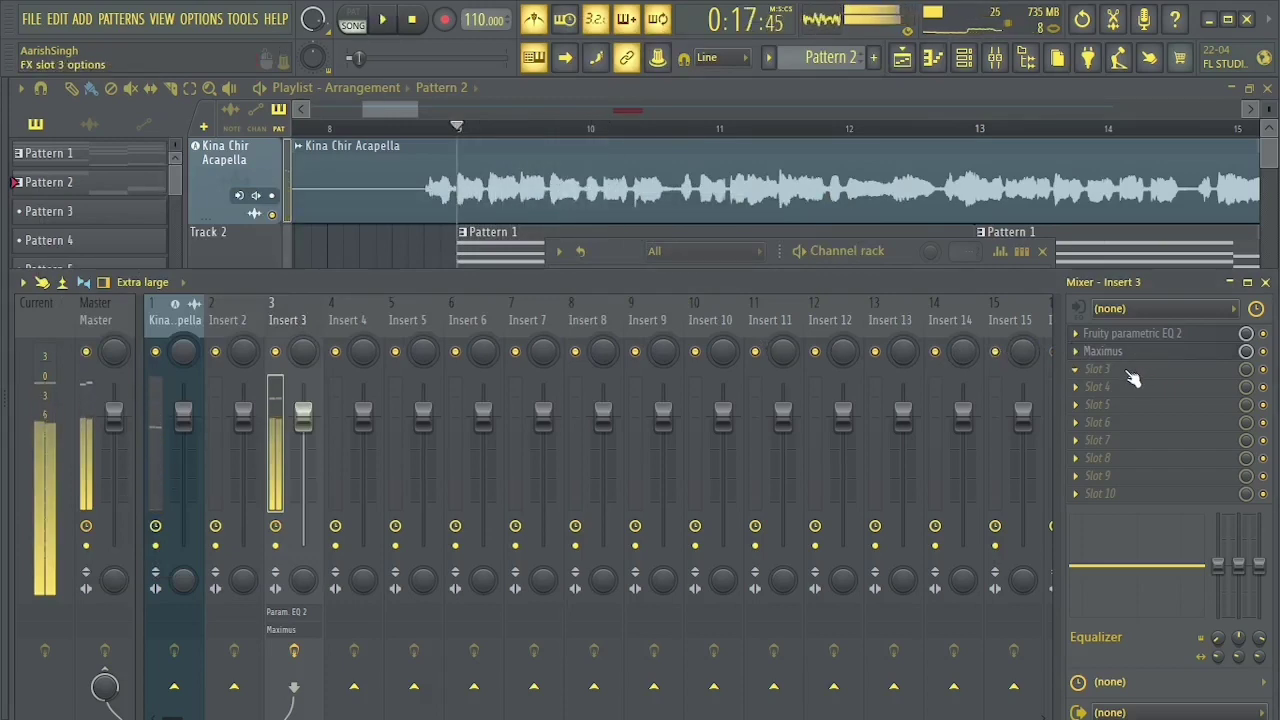
# Load Patcher in the third effect slot of Insert 3.
pyautogui.click(1126, 370)
pyautogui.press('p')
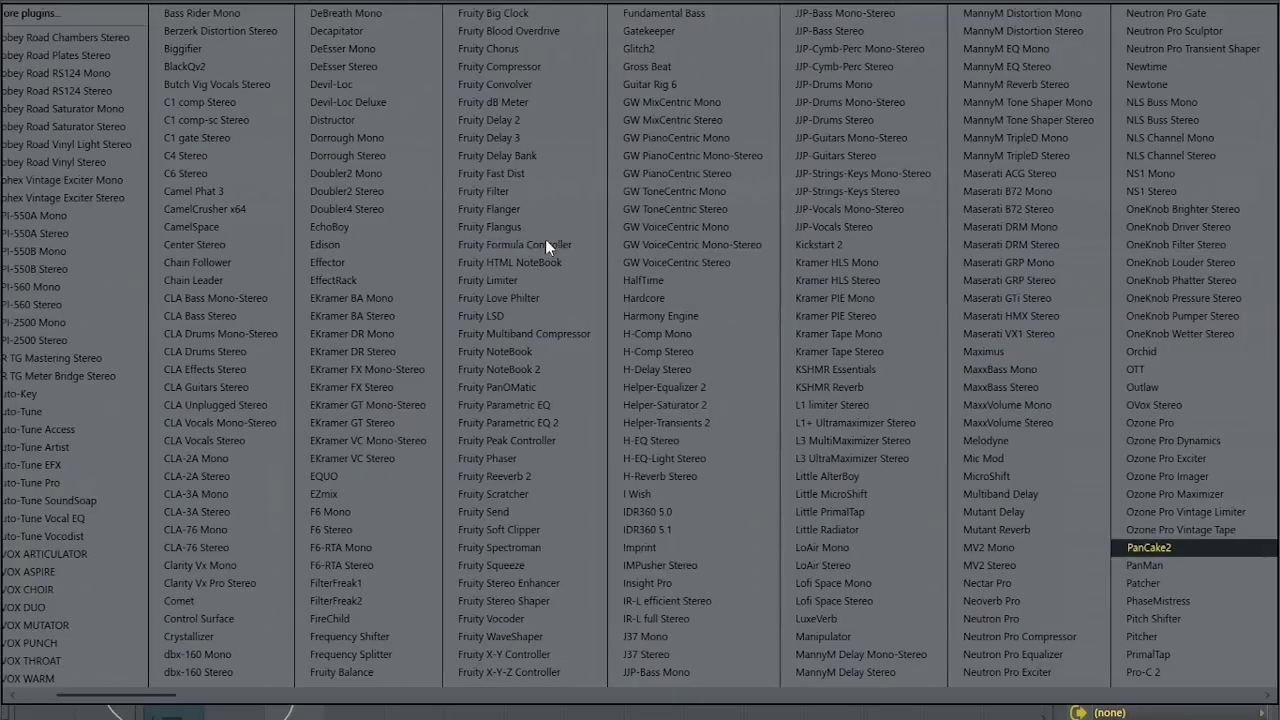
pyautogui.press('p')
pyautogui.press('p')
pyautogui.click(1183, 588)
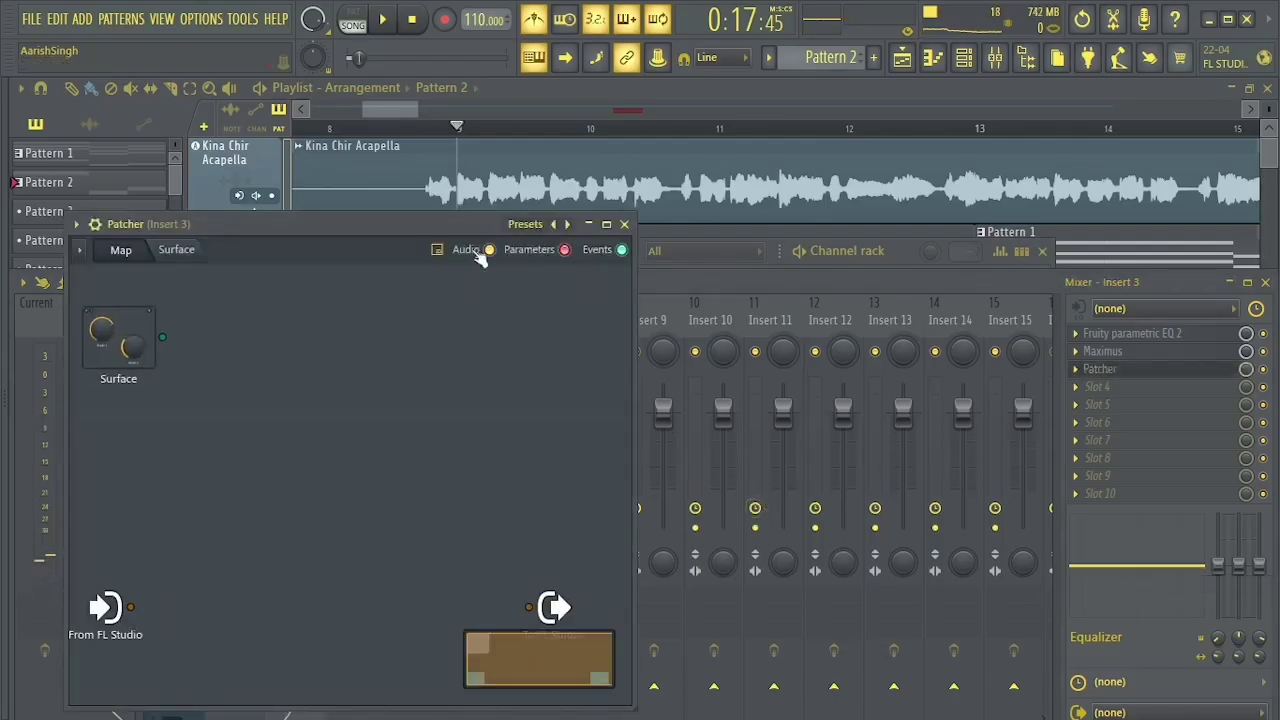
# Connect Patcher's audio input to its output and load the Humanizer preset.
pyautogui.moveTo(478, 224); pyautogui.dragTo(748, 225)
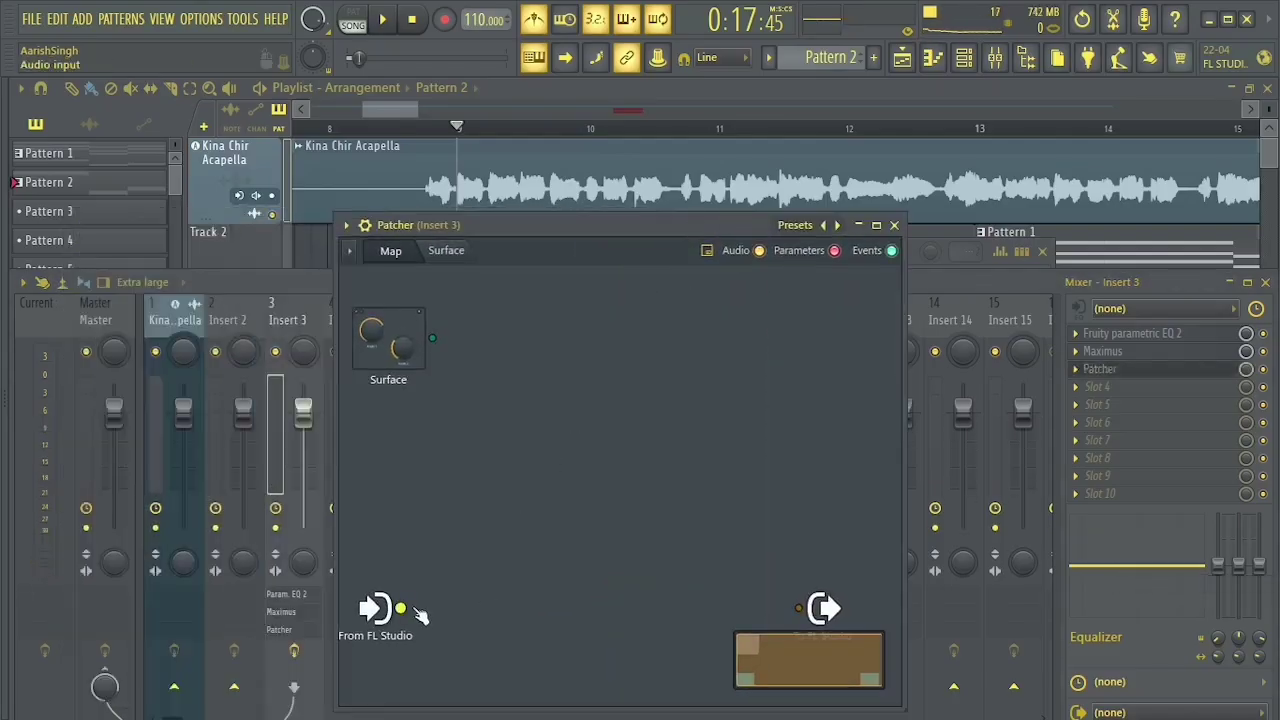
pyautogui.moveTo(618, 597); pyautogui.dragTo(800, 609)
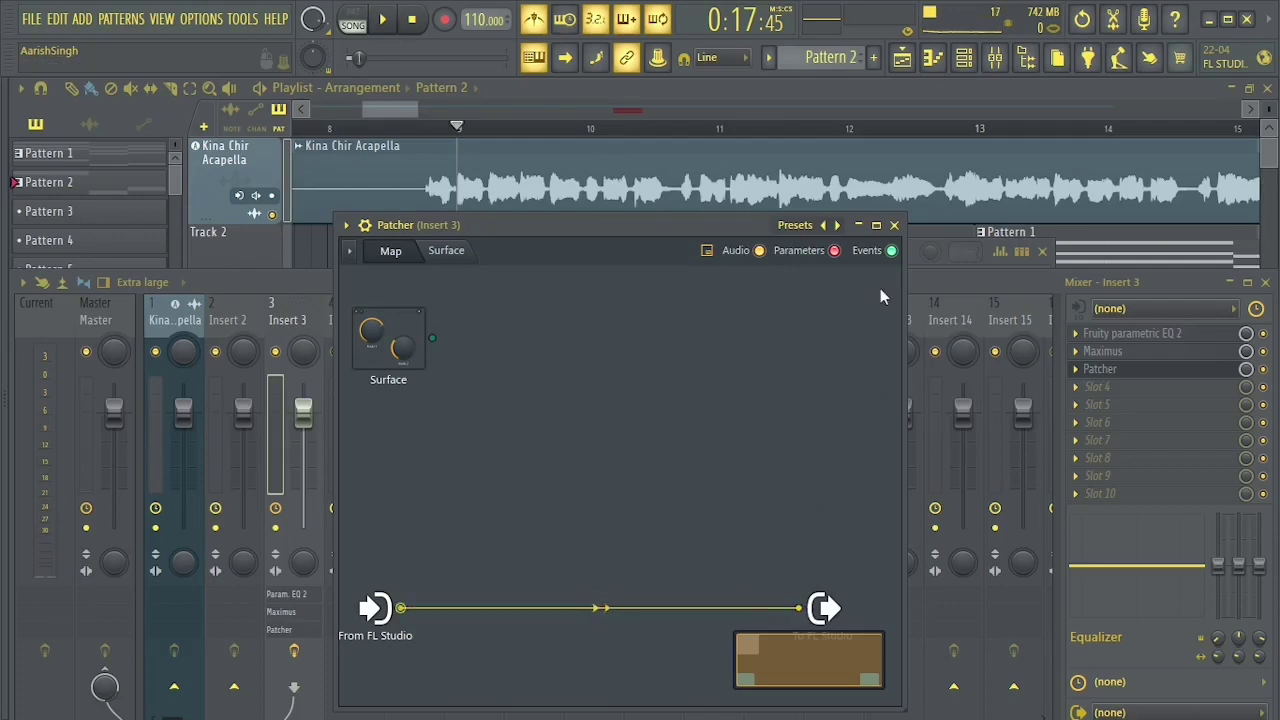
pyautogui.click(845, 229)
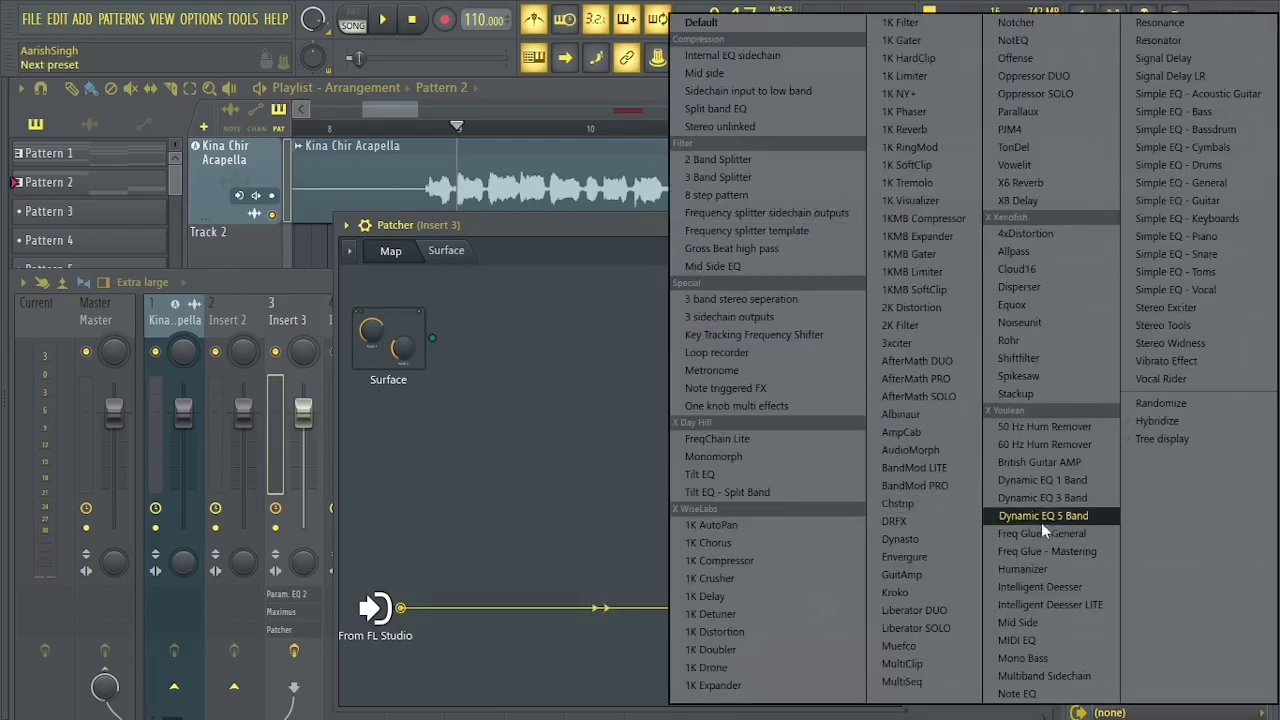
pyautogui.click(1039, 571)
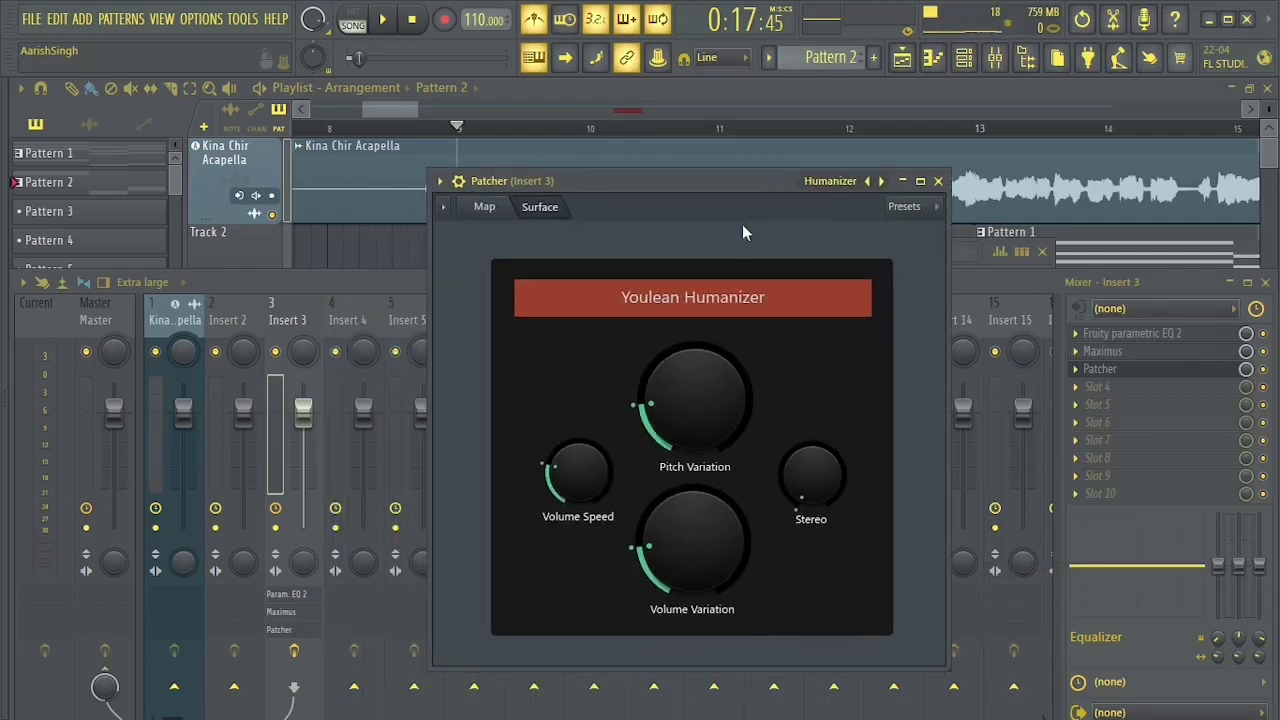
# Raise the Humanizer's Stereo amount to about halfway while auditioning the song and close Patcher.
pyautogui.press('space')
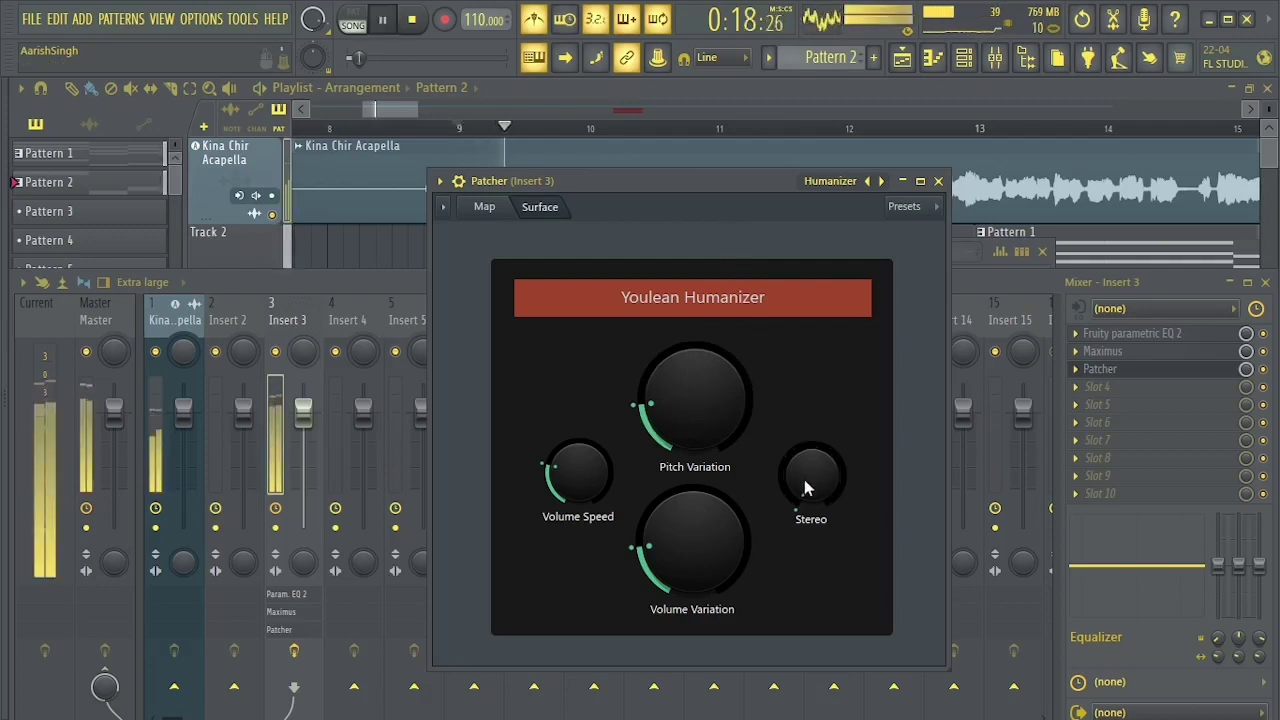
pyautogui.moveTo(812, 476); pyautogui.dragTo(812, 420)
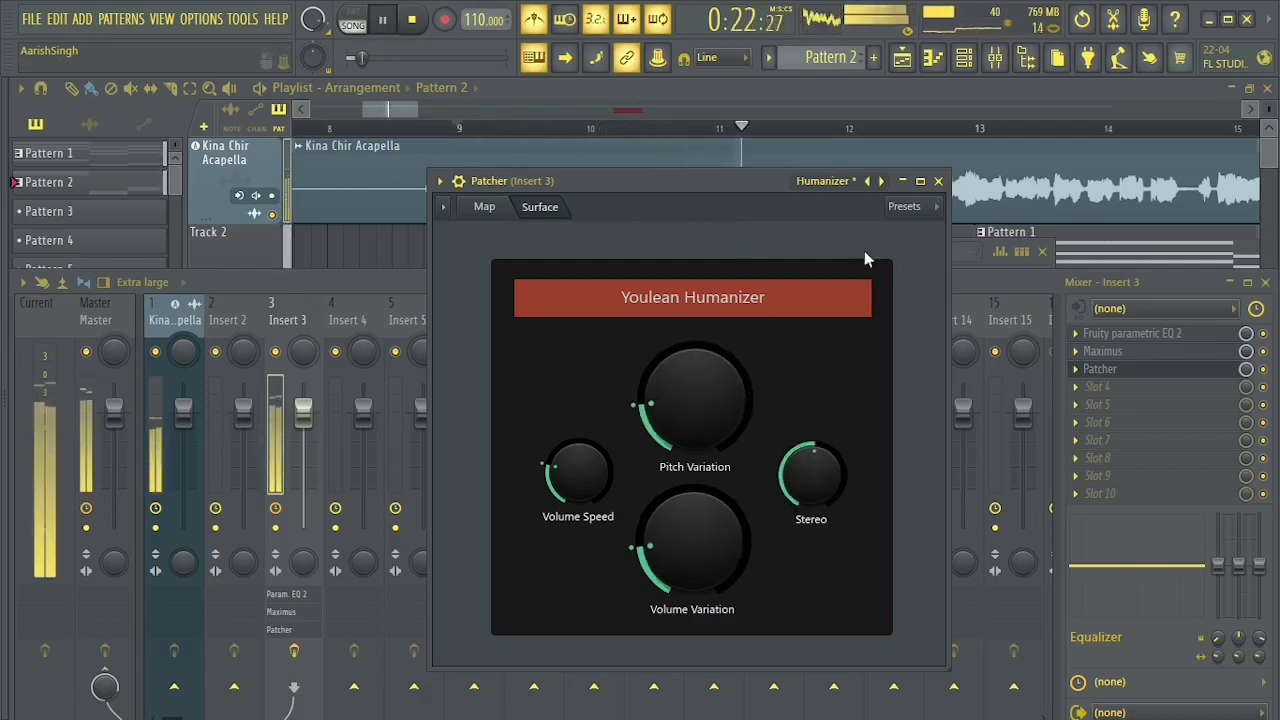
pyautogui.click(938, 181)
pyautogui.press('space')
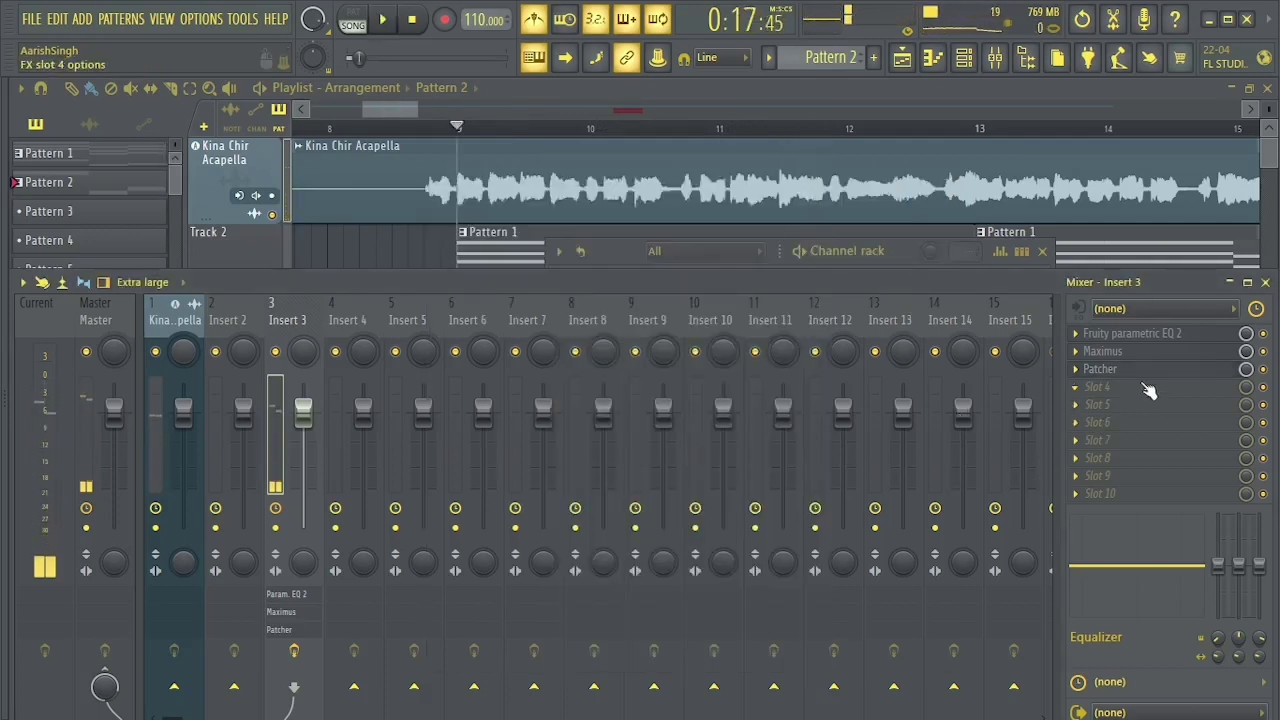
# Load Fruity Limiter in the fourth effect slot of Insert 3 and switch it to compressor mode.
pyautogui.click(1149, 390)
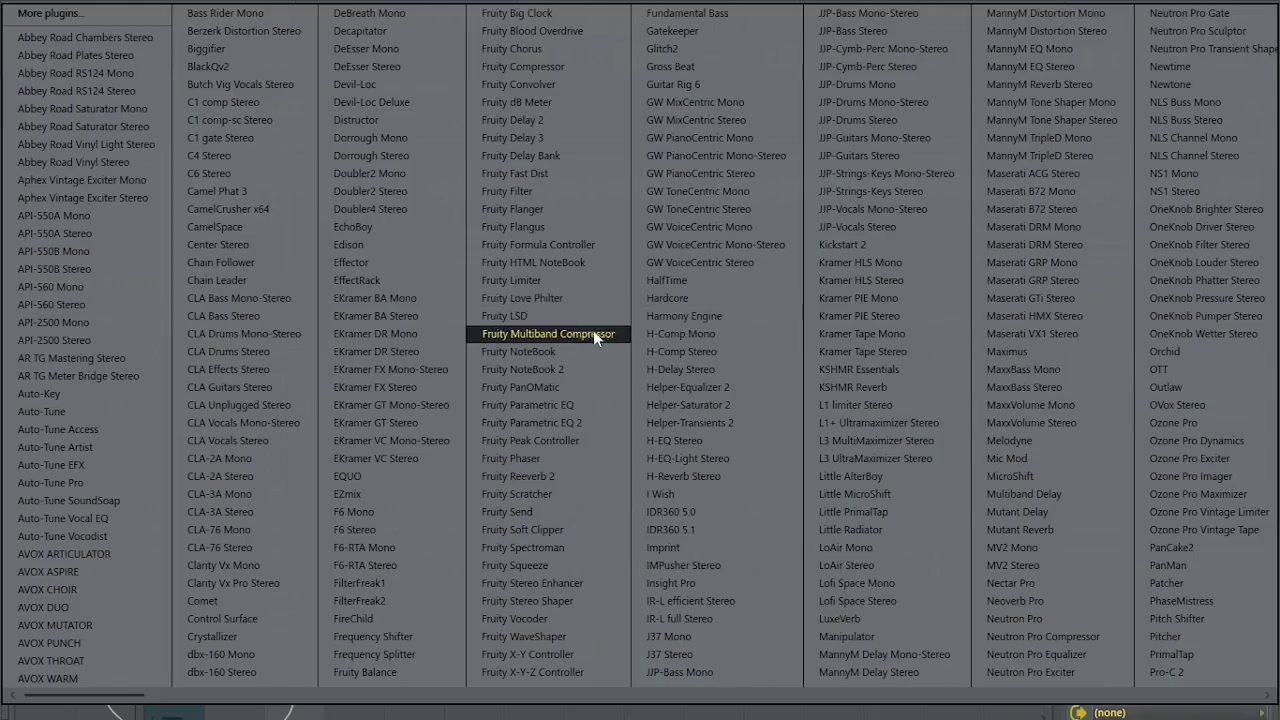
pyautogui.click(540, 281)
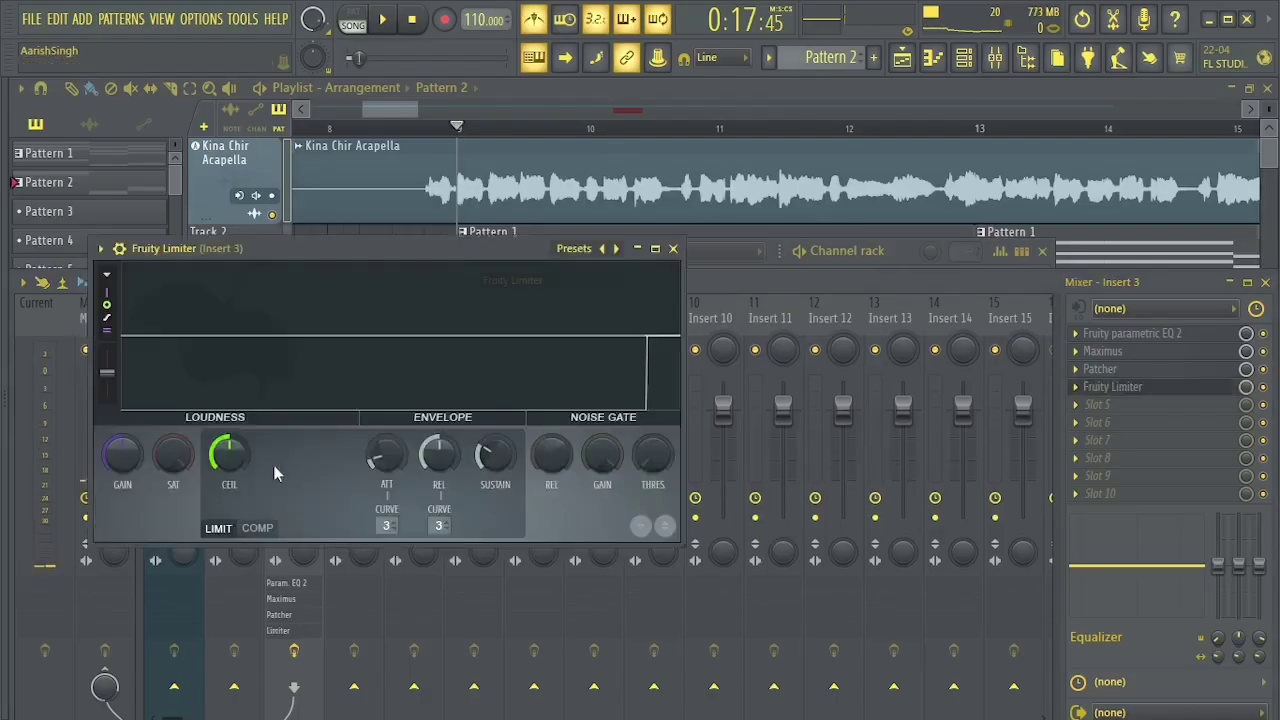
pyautogui.click(257, 529)
# Lower the compressor's threshold and raise its ratio during playback, fine-tune the threshold and close Fruity Limiter.
pyautogui.press('space')
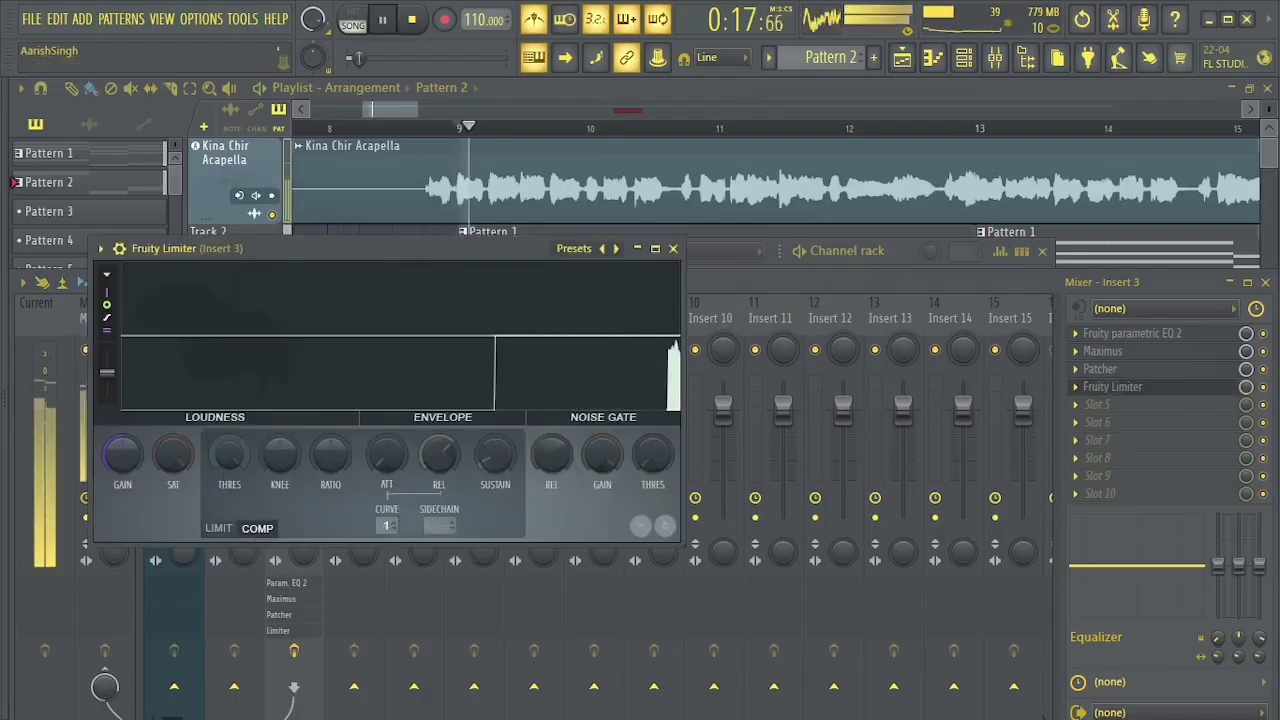
pyautogui.moveTo(230, 460); pyautogui.dragTo(230, 540)
pyautogui.moveTo(324, 460); pyautogui.dragTo(324, 432)
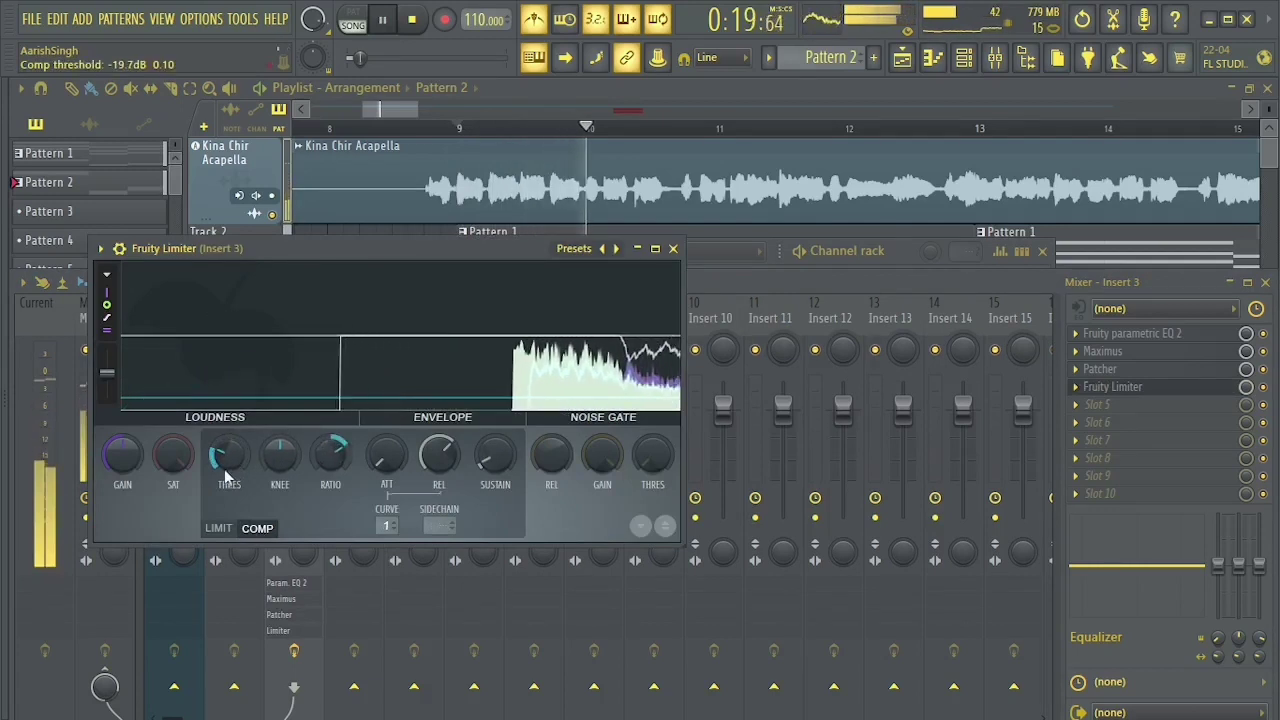
pyautogui.moveTo(229, 456); pyautogui.dragTo(215, 470)
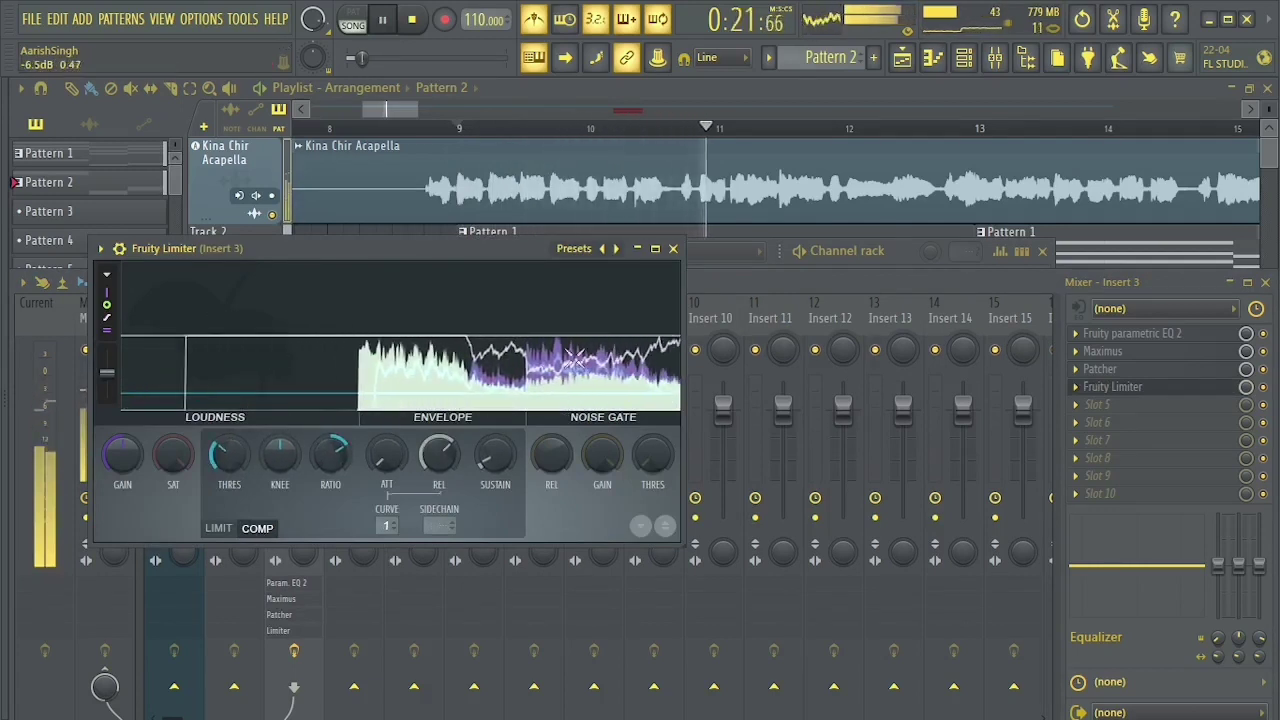
pyautogui.press('space')
pyautogui.click(673, 249)
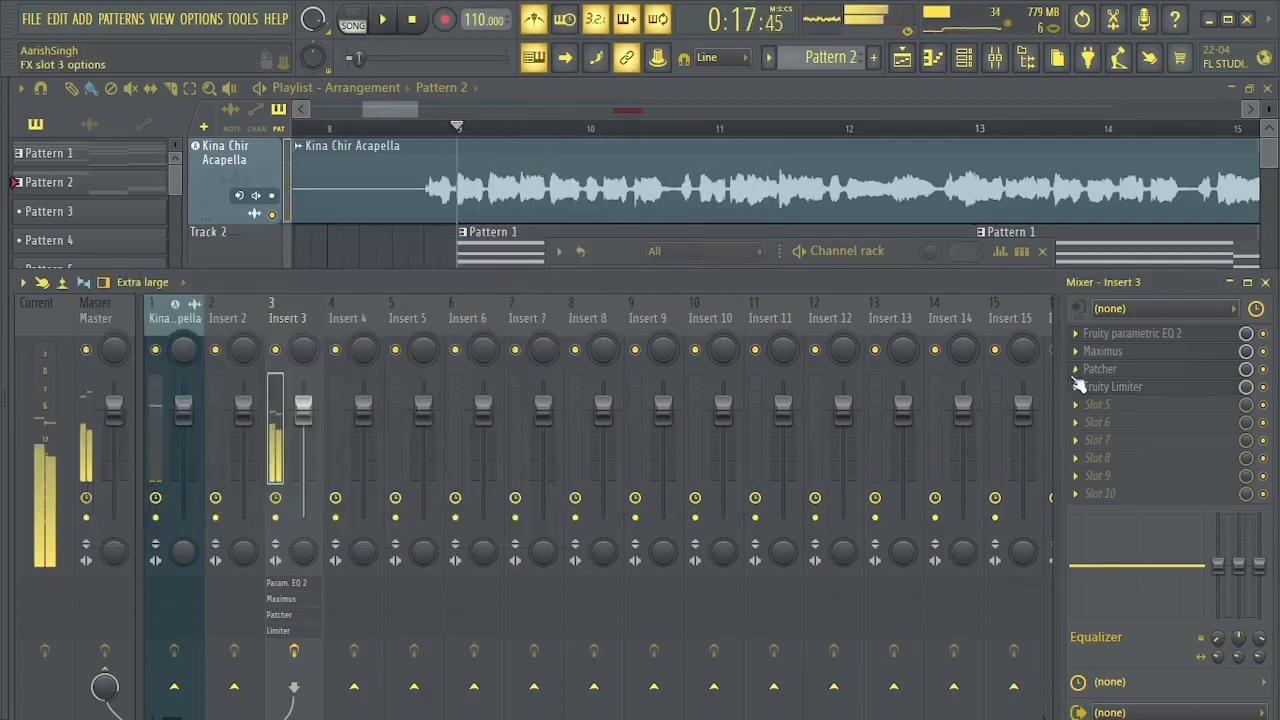
# Lower the Insert 3 volume to about -6.9 dB and audition the balance.
pyautogui.click(1105, 406)
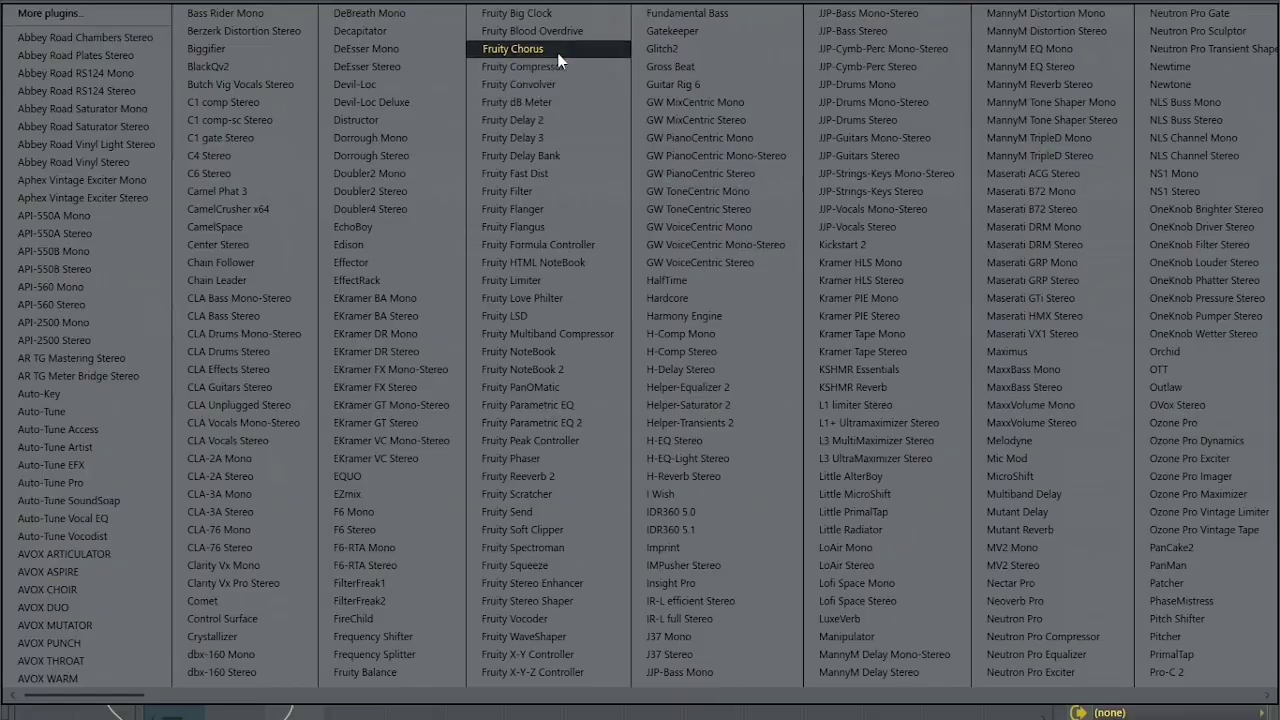
pyautogui.click(632, 694)
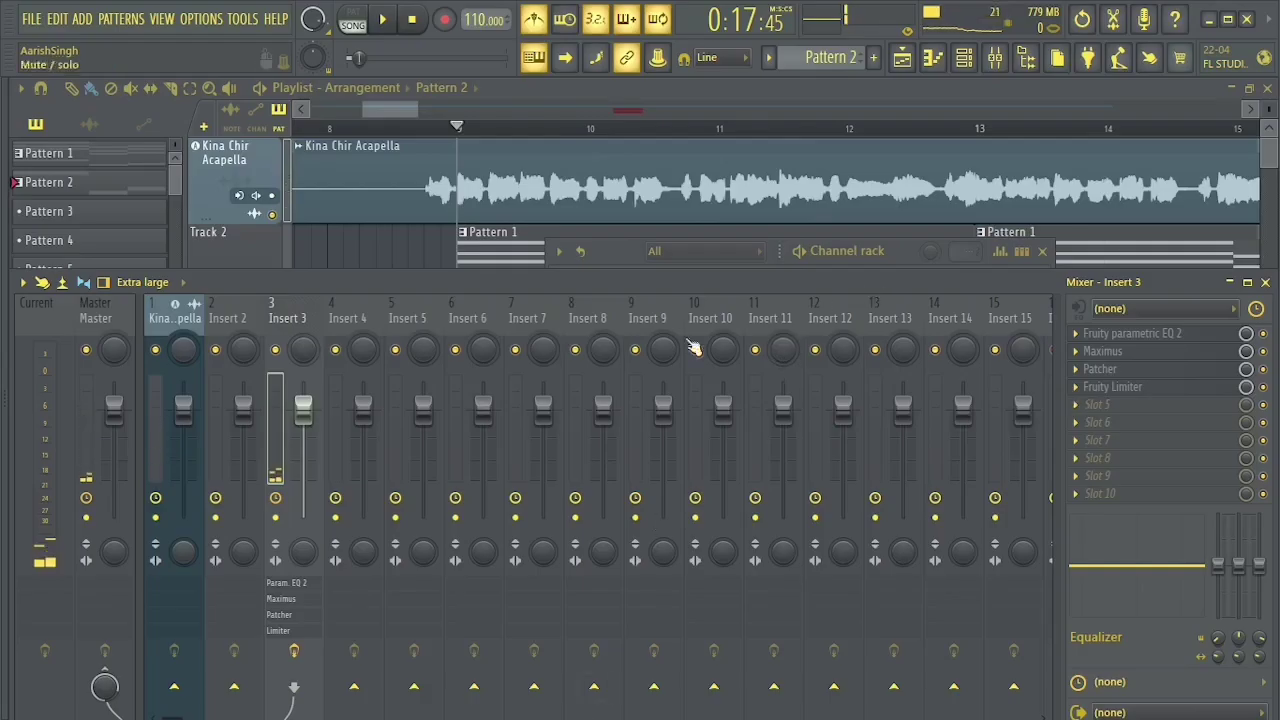
pyautogui.moveTo(303, 407); pyautogui.dragTo(303, 411)
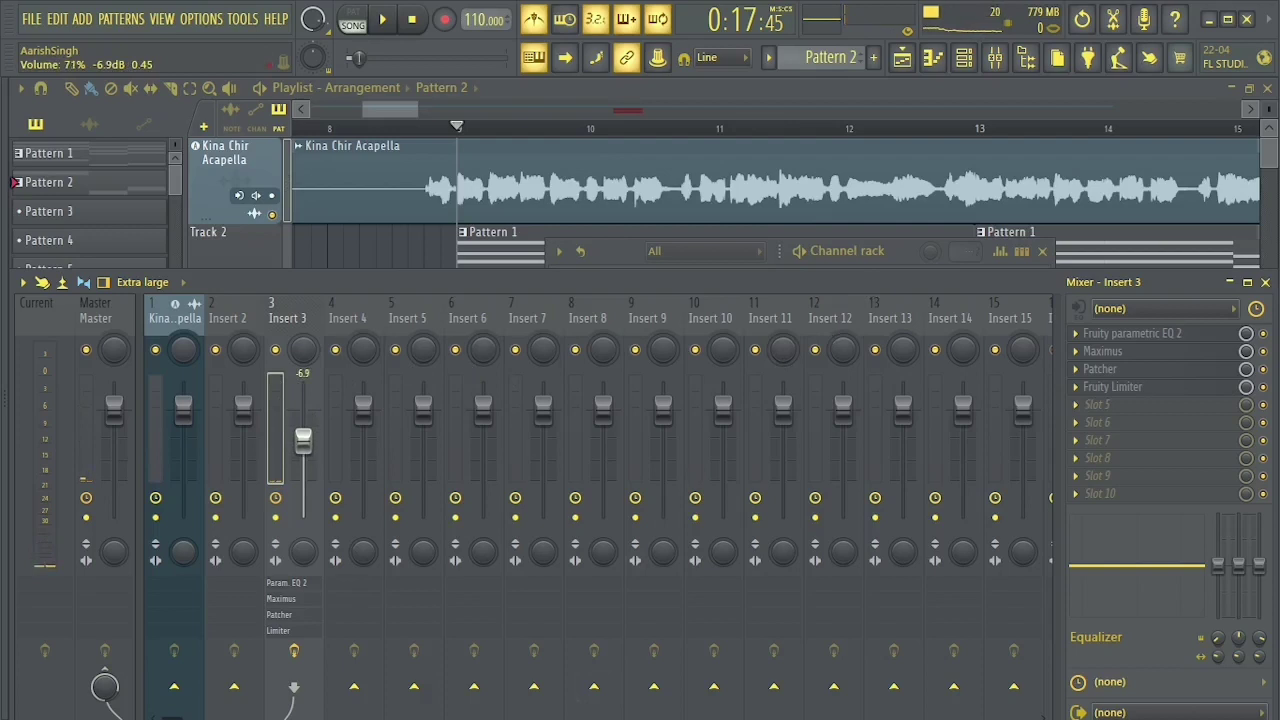
pyautogui.press('space')
pyautogui.press('space')
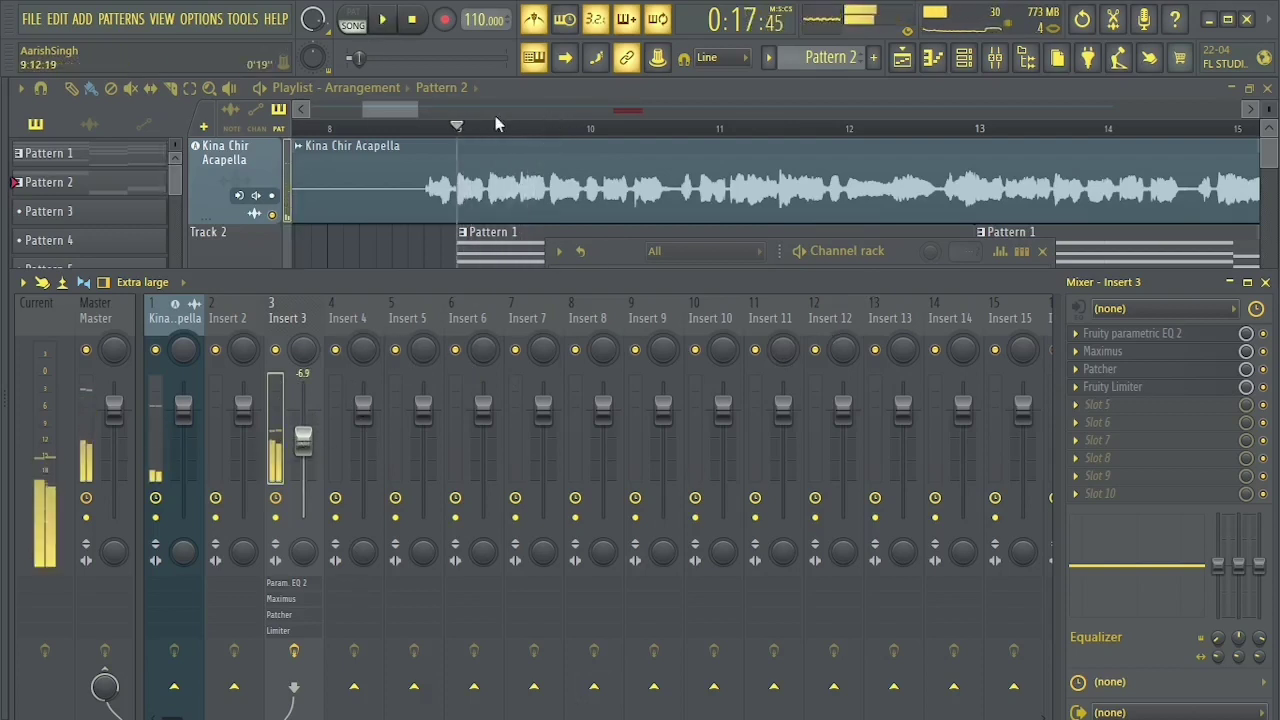
# Add the Cymatics Destroyed Crackled Noise sample from the Lofi Starter Pack's Noise folder to playlist track 4, starting at bar 1.
pyautogui.click(409, 115)
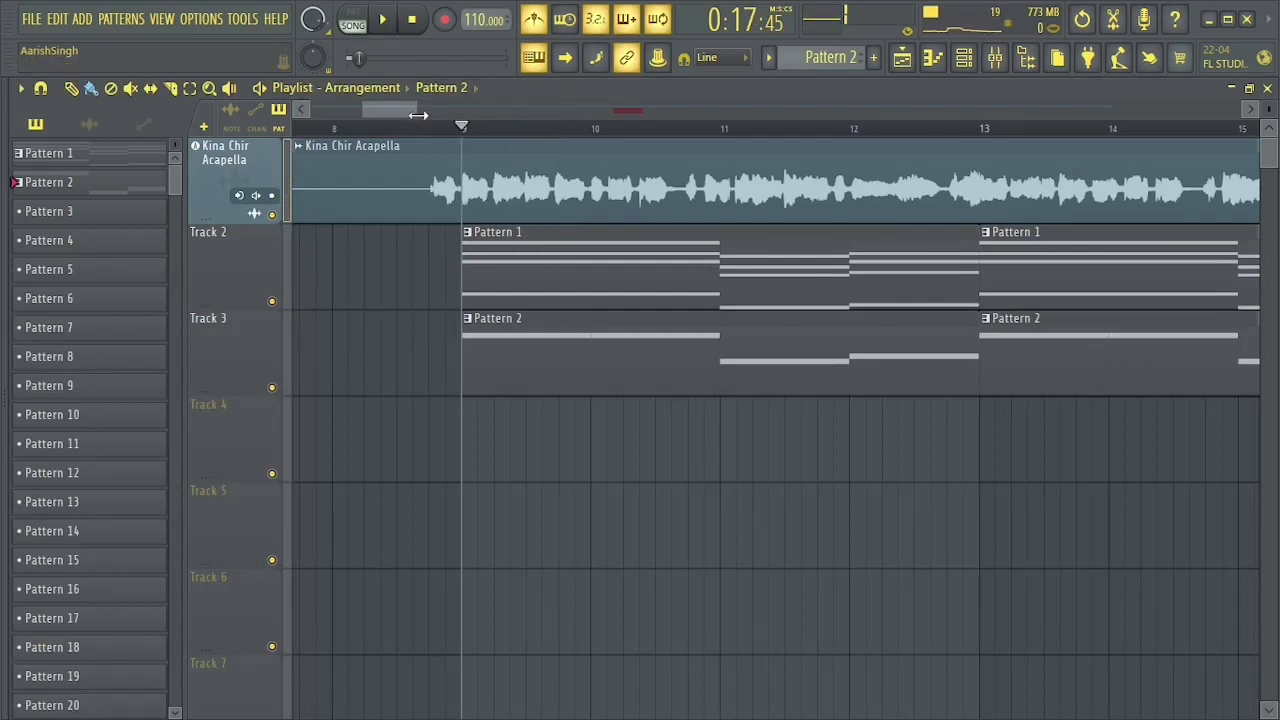
pyautogui.moveTo(418, 115); pyautogui.dragTo(483, 128)
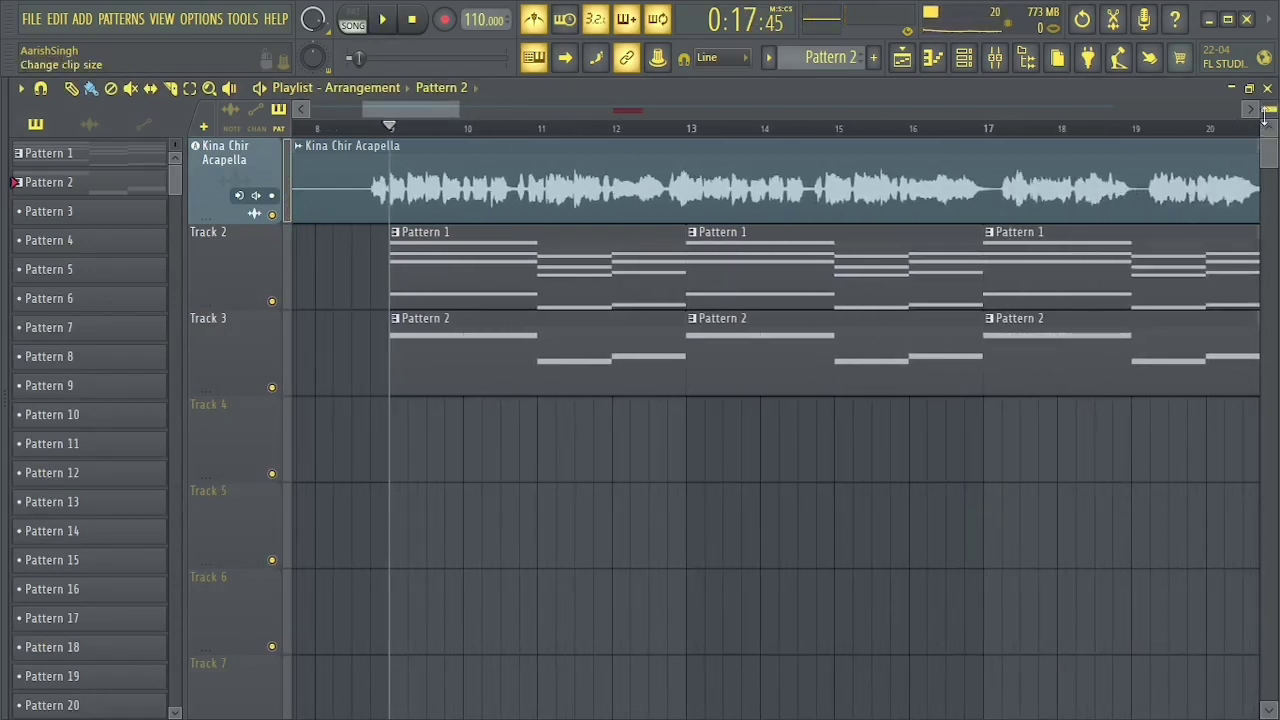
pyautogui.moveTo(1265, 117); pyautogui.dragTo(1265, 120)
pyautogui.hotkey('alt', 'F8')
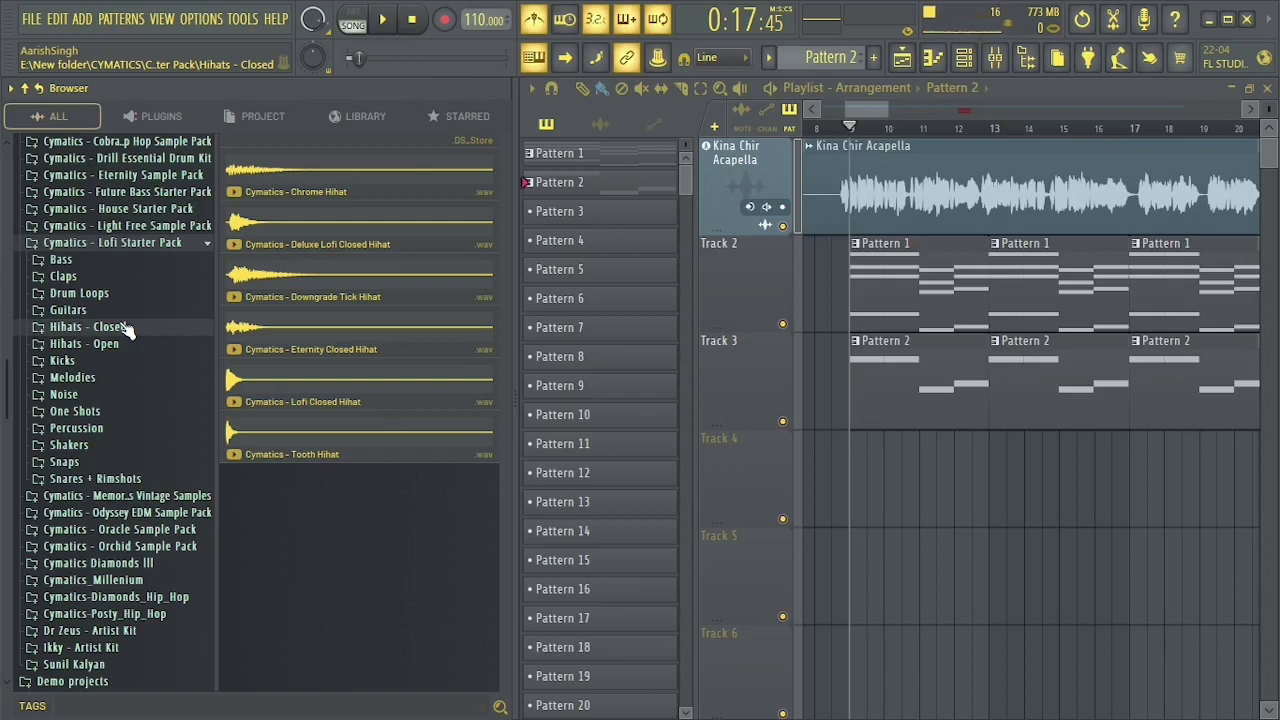
pyautogui.click(91, 398)
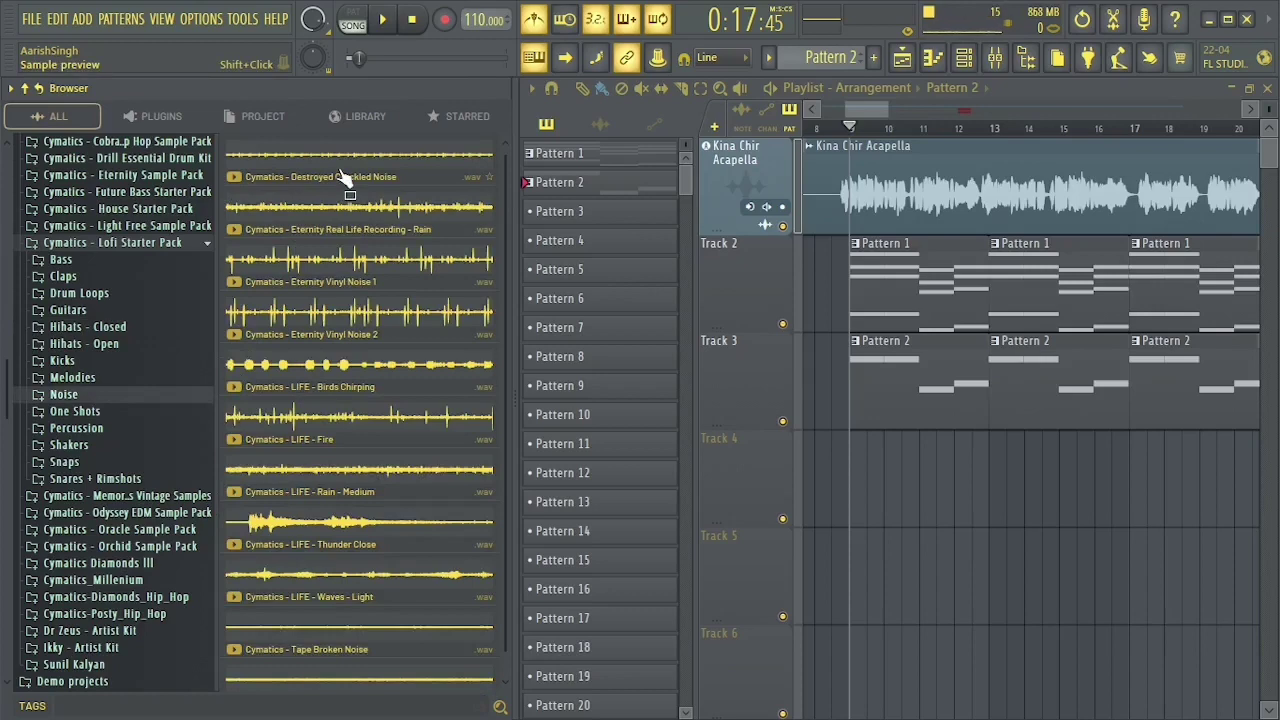
pyautogui.moveTo(343, 177); pyautogui.dragTo(250, 464)
pyautogui.click(600, 421)
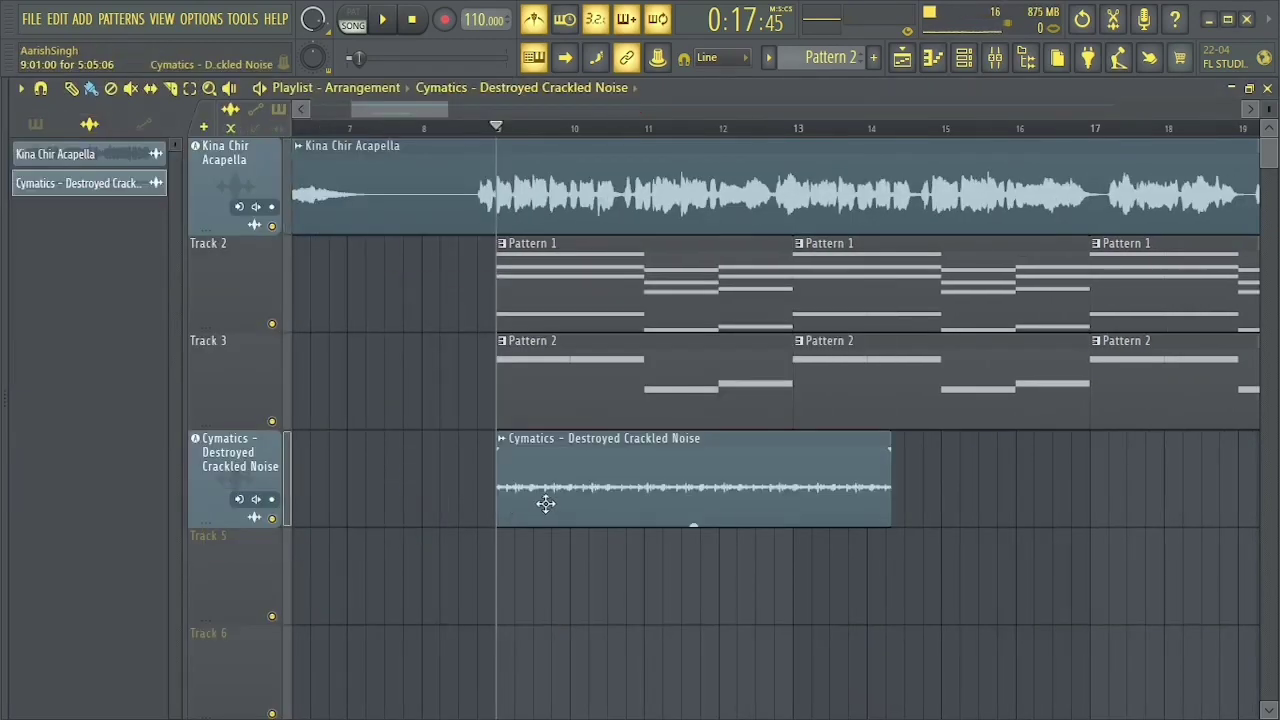
pyautogui.moveTo(135, 472); pyautogui.dragTo(90, 465)
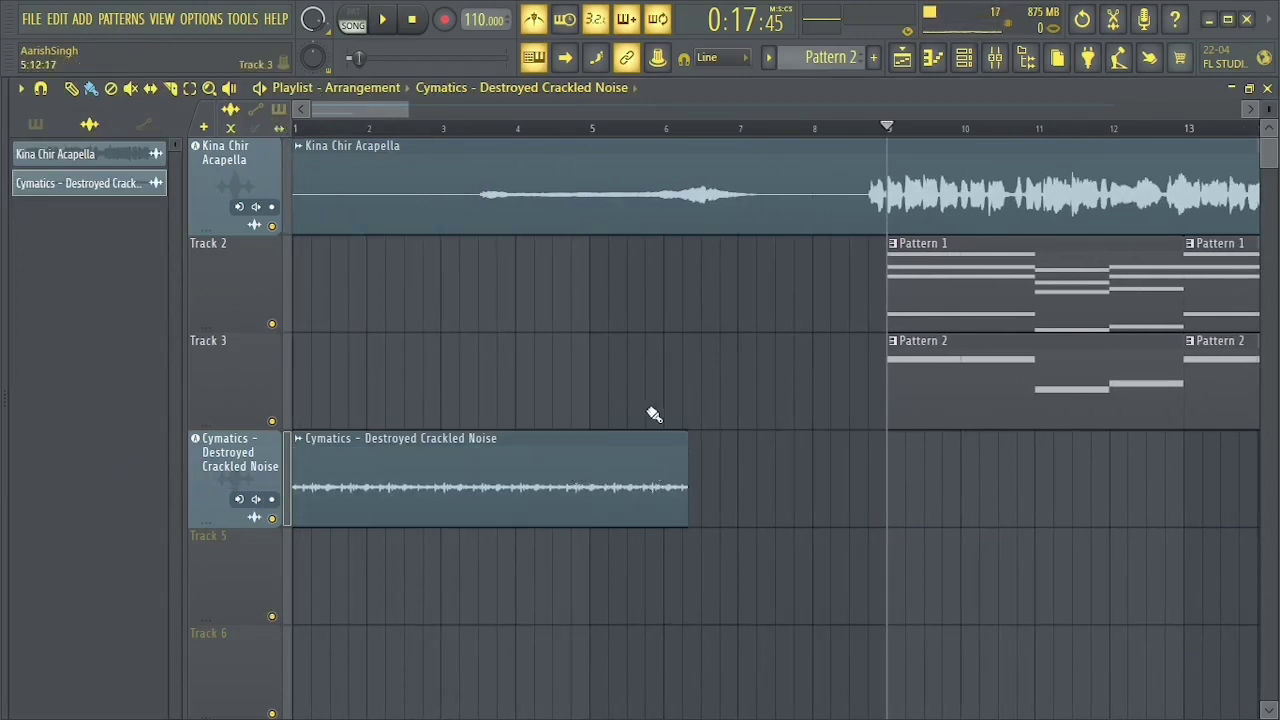
# Time-stretch the crackle noise clip to end at bar 9, using the Auto stretch mode, and audition it.
pyautogui.moveTo(688, 437); pyautogui.dragTo(889, 474)
pyautogui.doubleClick(858, 481)
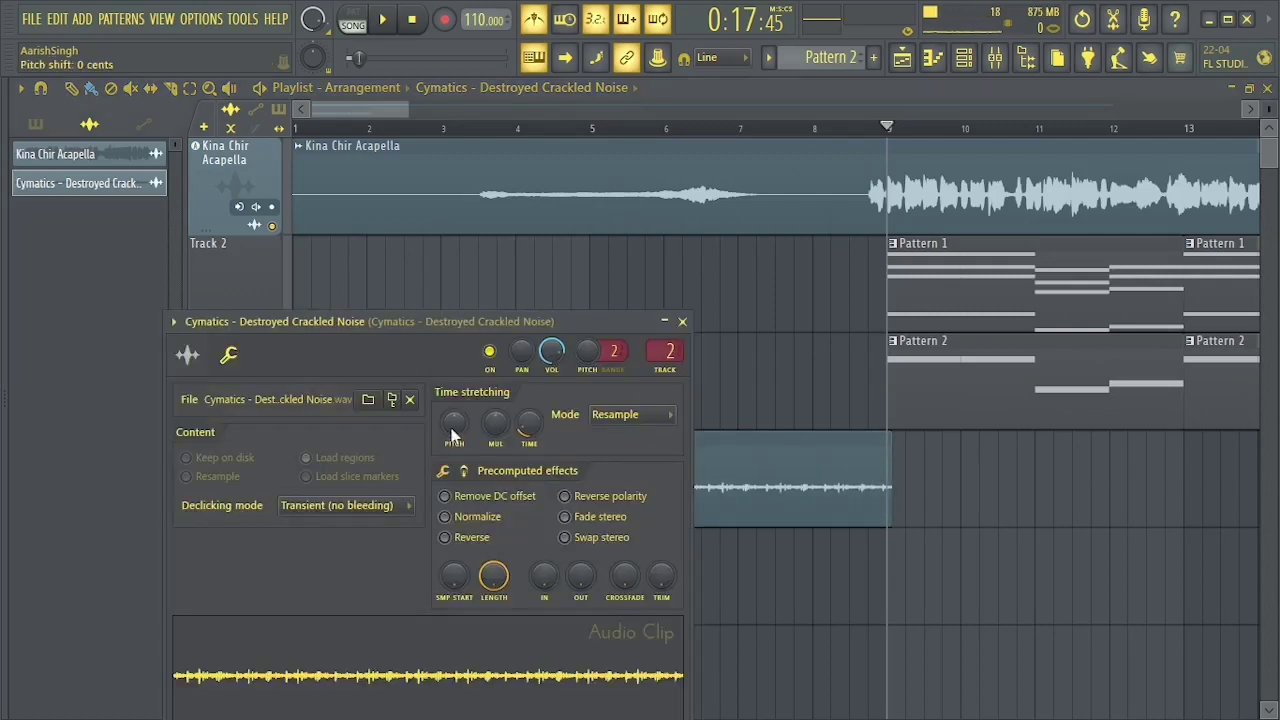
pyautogui.rightClick(452, 430)
pyautogui.click(482, 439)
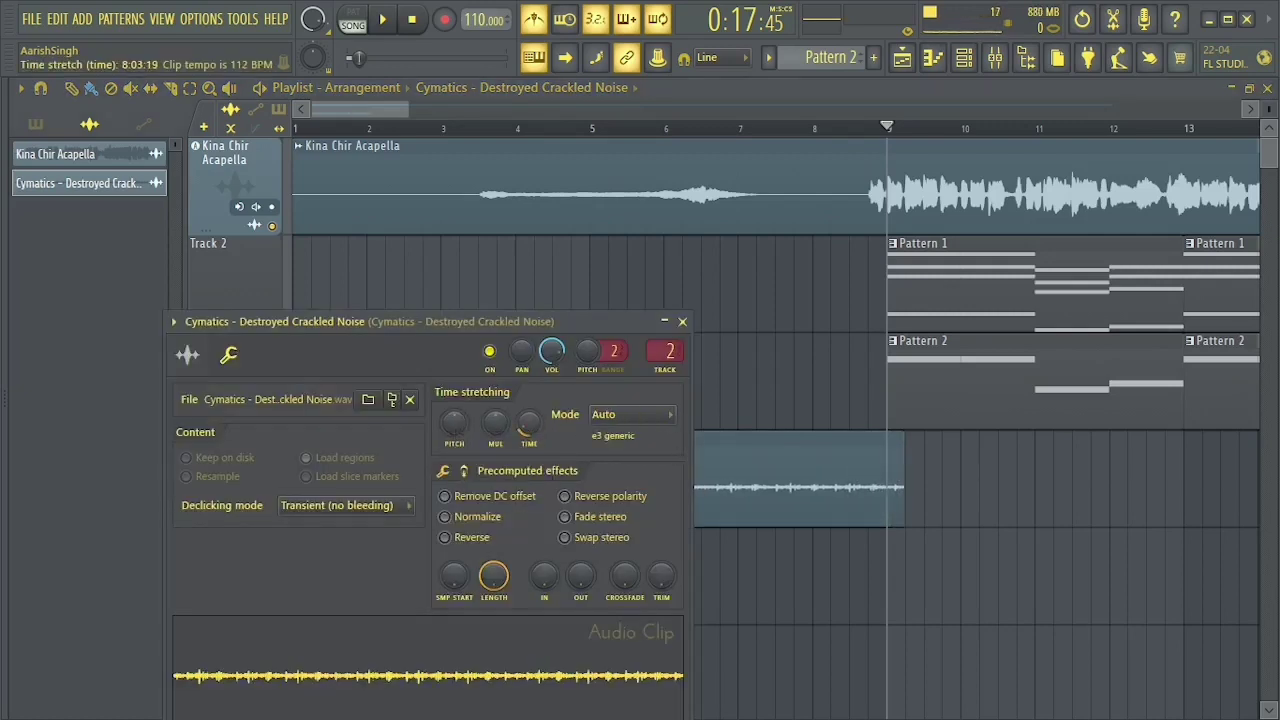
pyautogui.moveTo(529, 424); pyautogui.dragTo(529, 431)
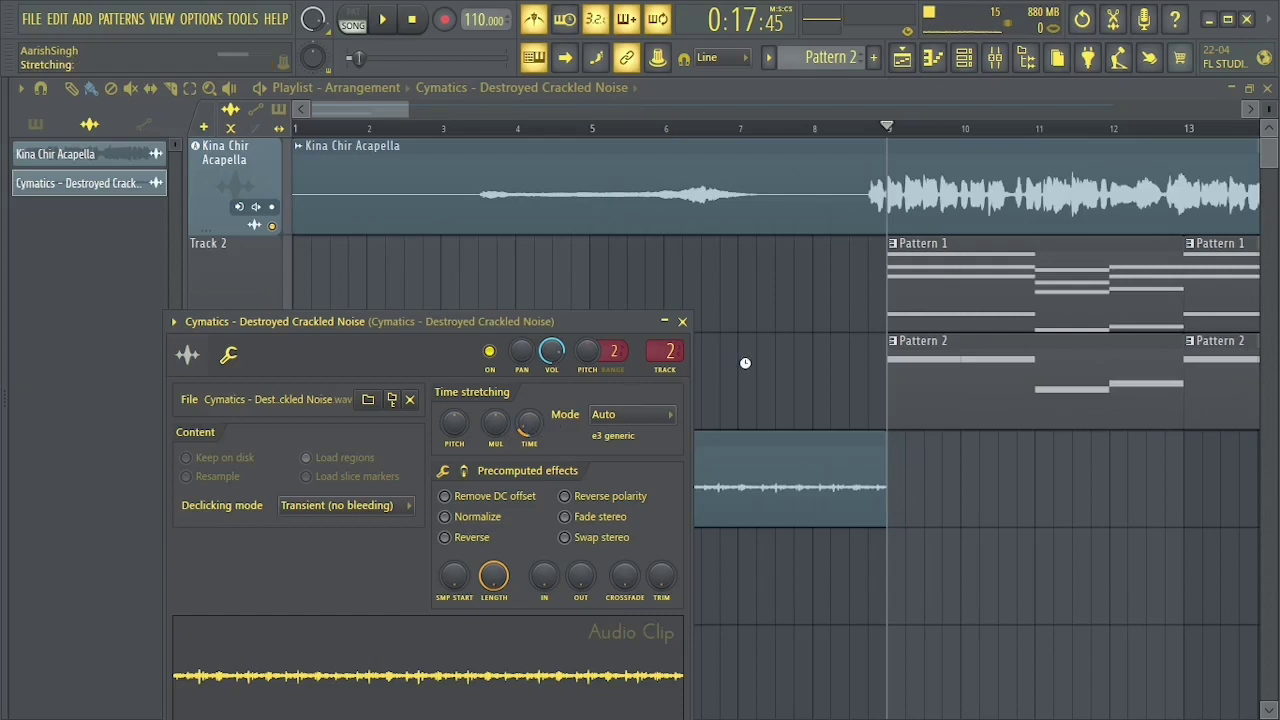
pyautogui.click(683, 322)
pyautogui.press('space')
pyautogui.press('space')
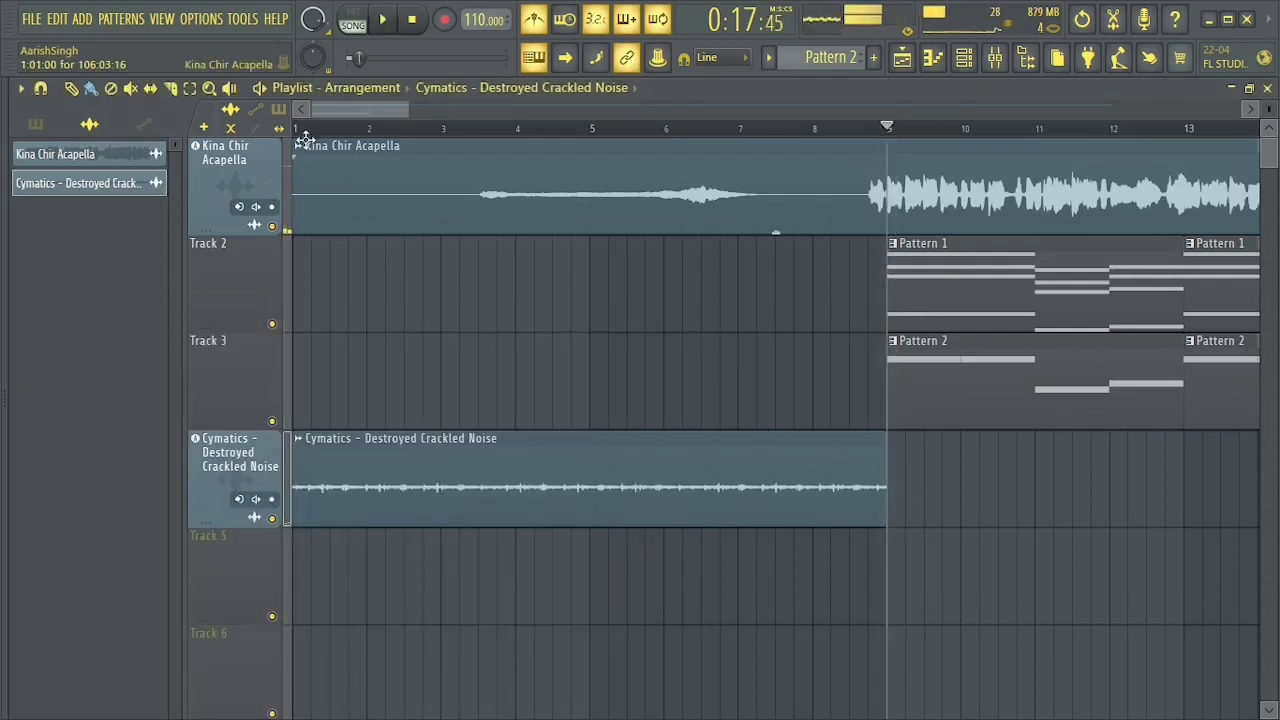
# Duplicate the crackle noise clip along track 4 up to bar 49 and delete the surplus copies beyond it.
pyautogui.click(298, 128)
pyautogui.click(534, 489)
pyautogui.hotkey('ctrl', 'b')
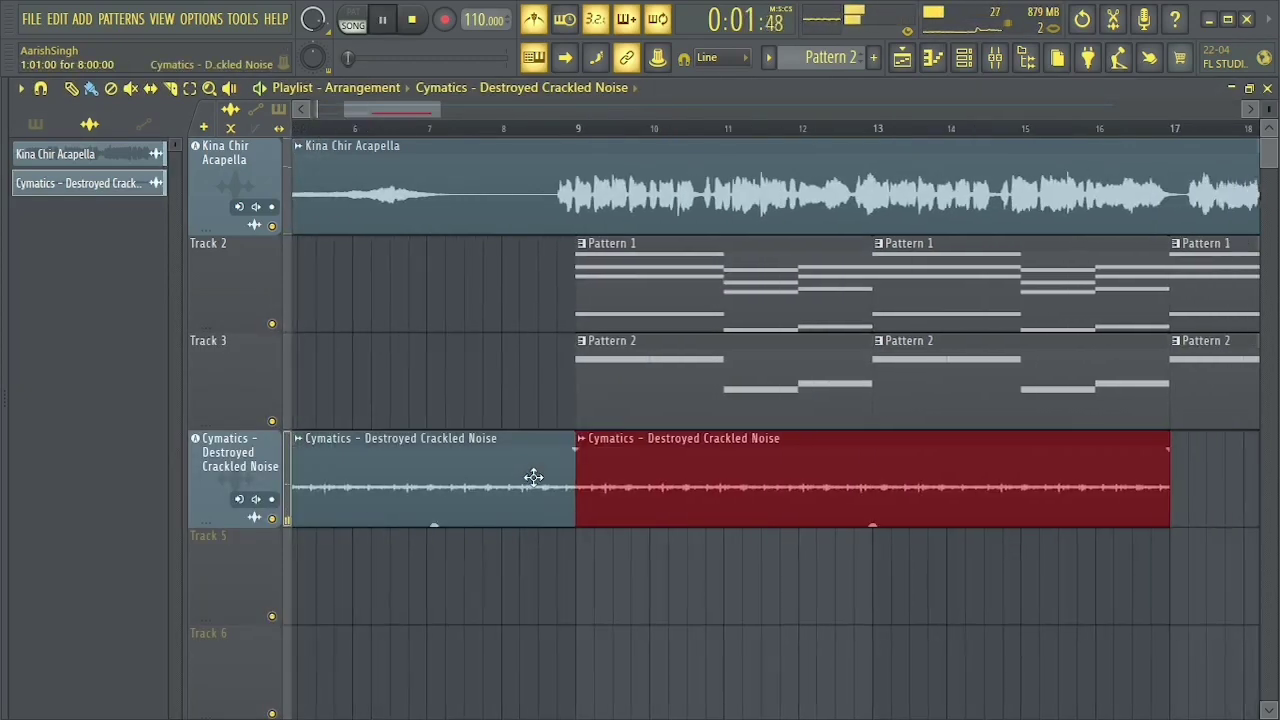
pyautogui.moveTo(443, 107); pyautogui.dragTo(580, 107)
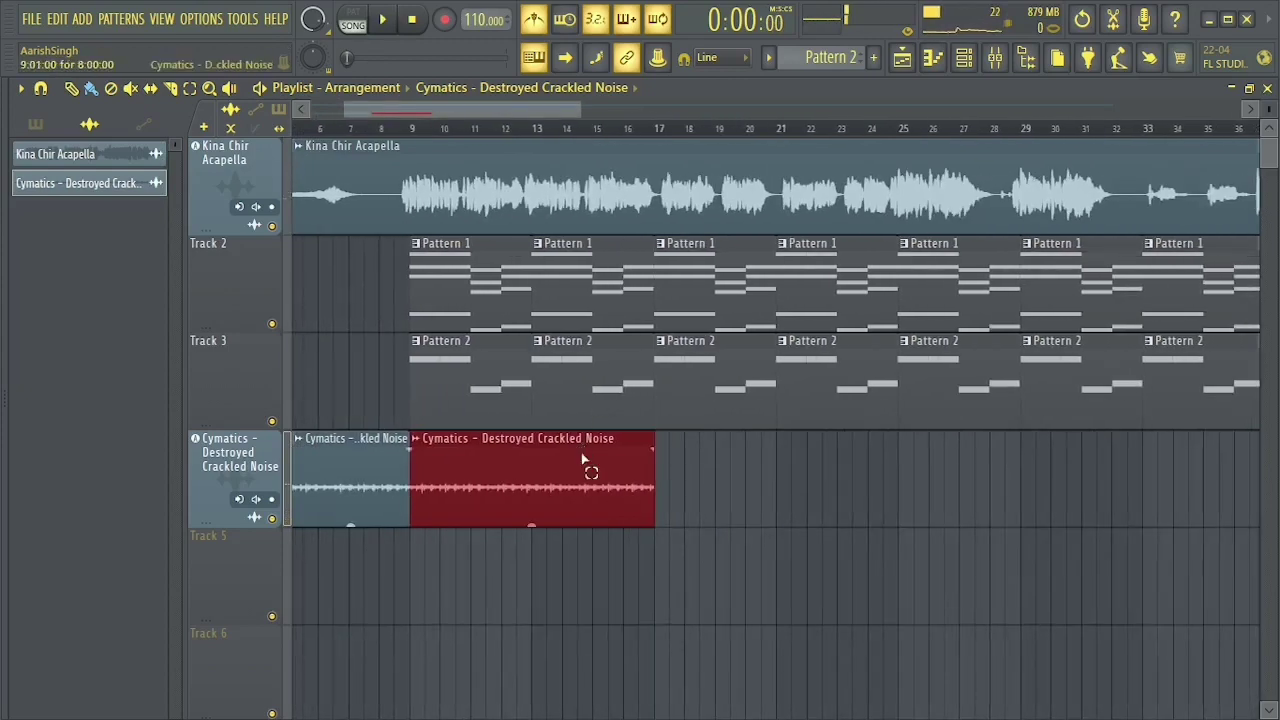
pyautogui.hotkey('ctrl', 'b')
pyautogui.hotkey('ctrl', 'b')
pyautogui.hotkey('ctrl', 'b')
pyautogui.hotkey('ctrl', 'b')
pyautogui.hotkey('ctrl', 'b')
pyautogui.hotkey('ctrl', 'b')
pyautogui.rightClick(1150, 457)
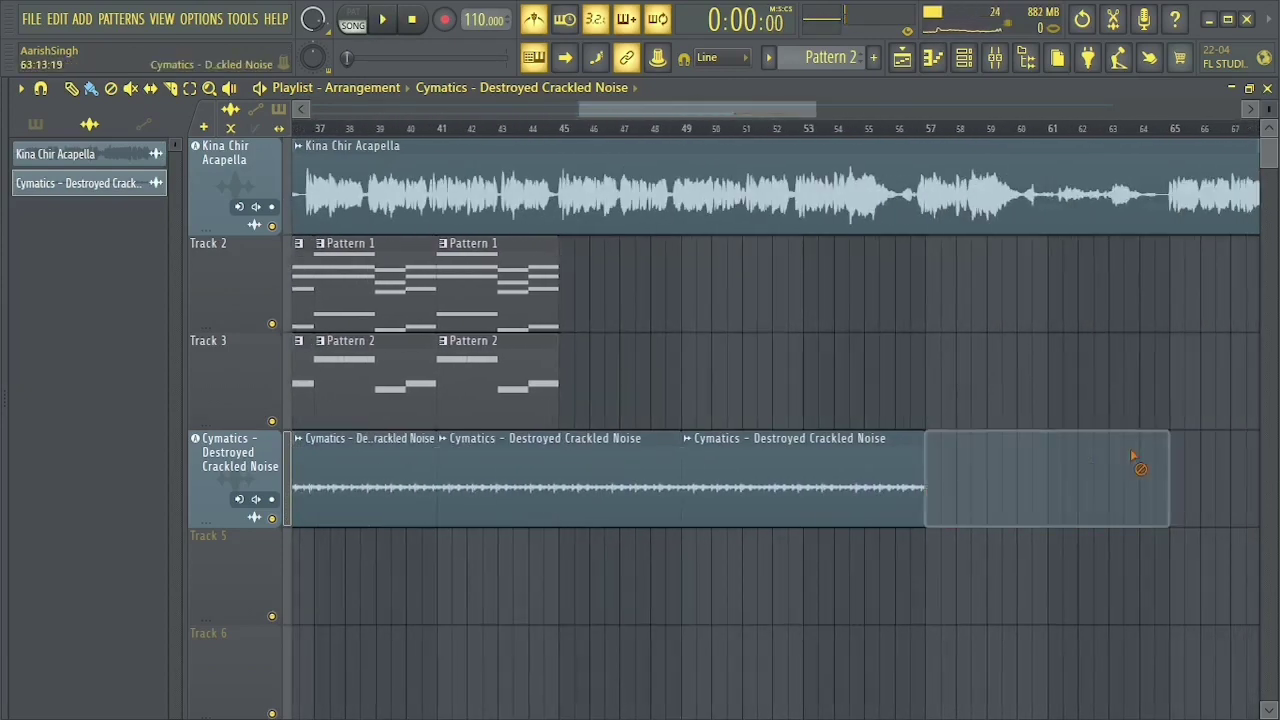
pyautogui.rightClick(783, 460)
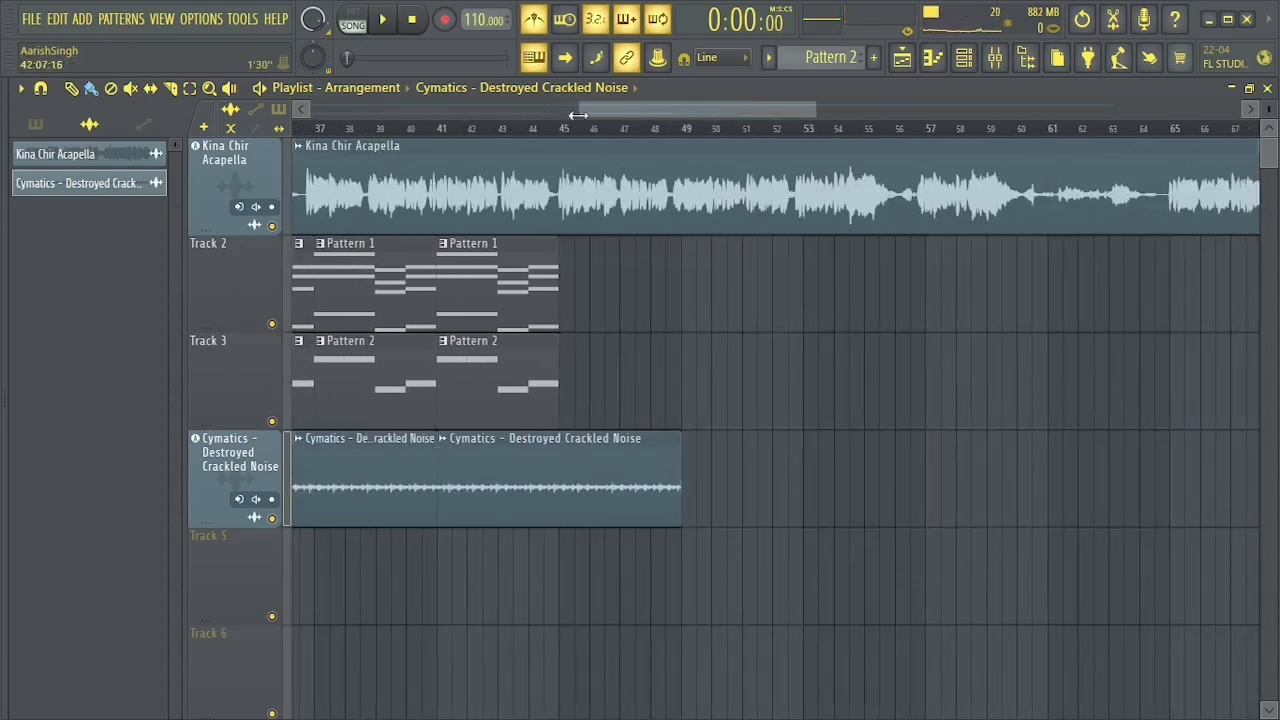
# Audition the arrangement with the crackle noise from about bar 8.
pyautogui.moveTo(578, 115); pyautogui.dragTo(339, 109)
pyautogui.click(378, 130)
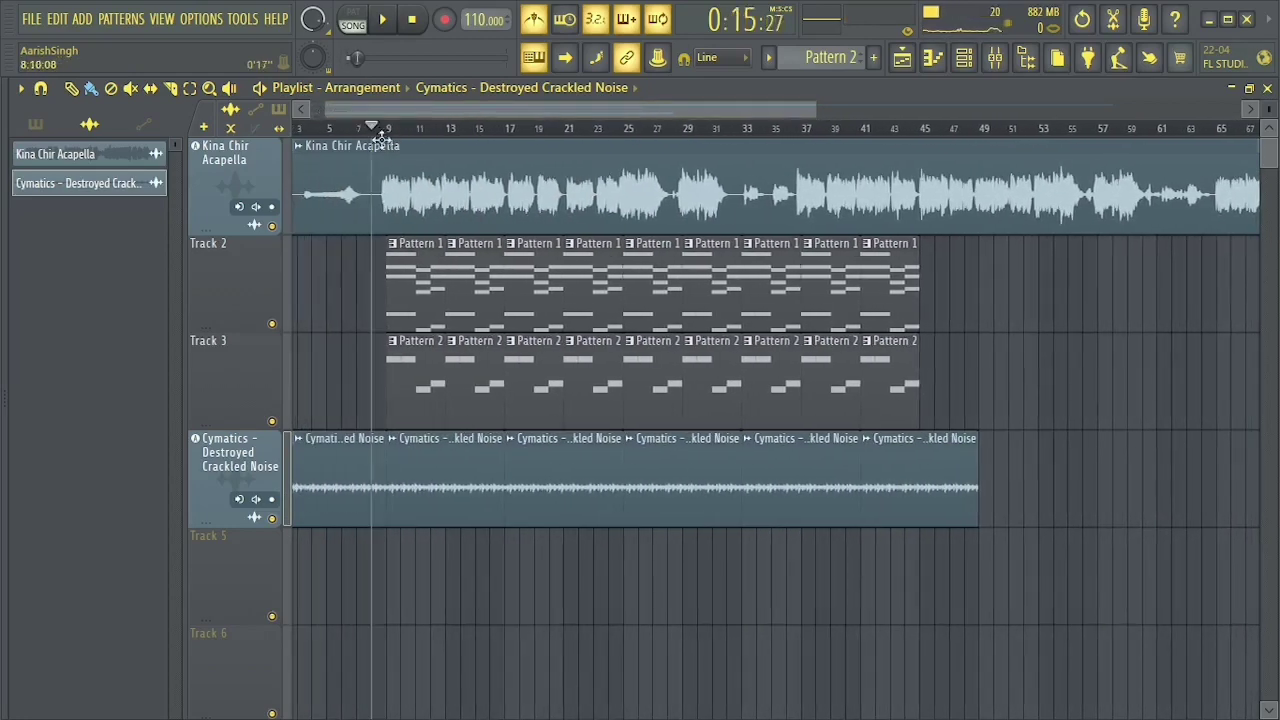
pyautogui.press('space')
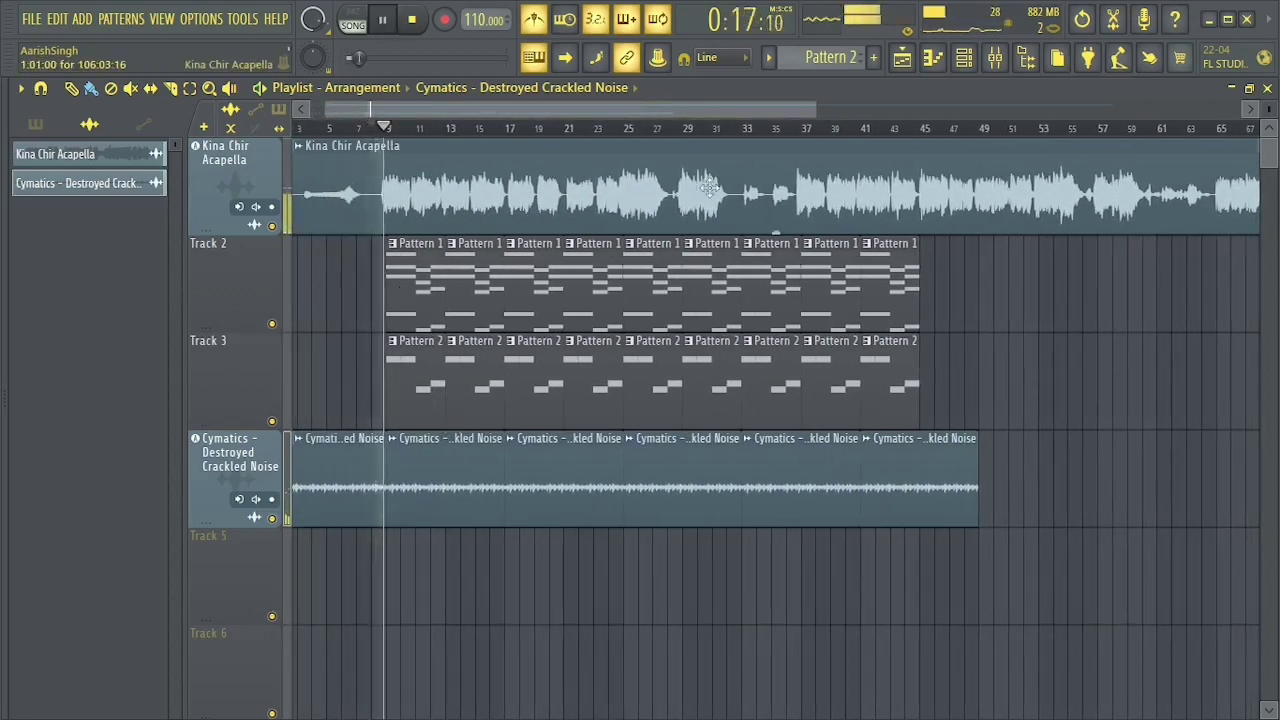
pyautogui.moveTo(814, 110); pyautogui.dragTo(572, 111)
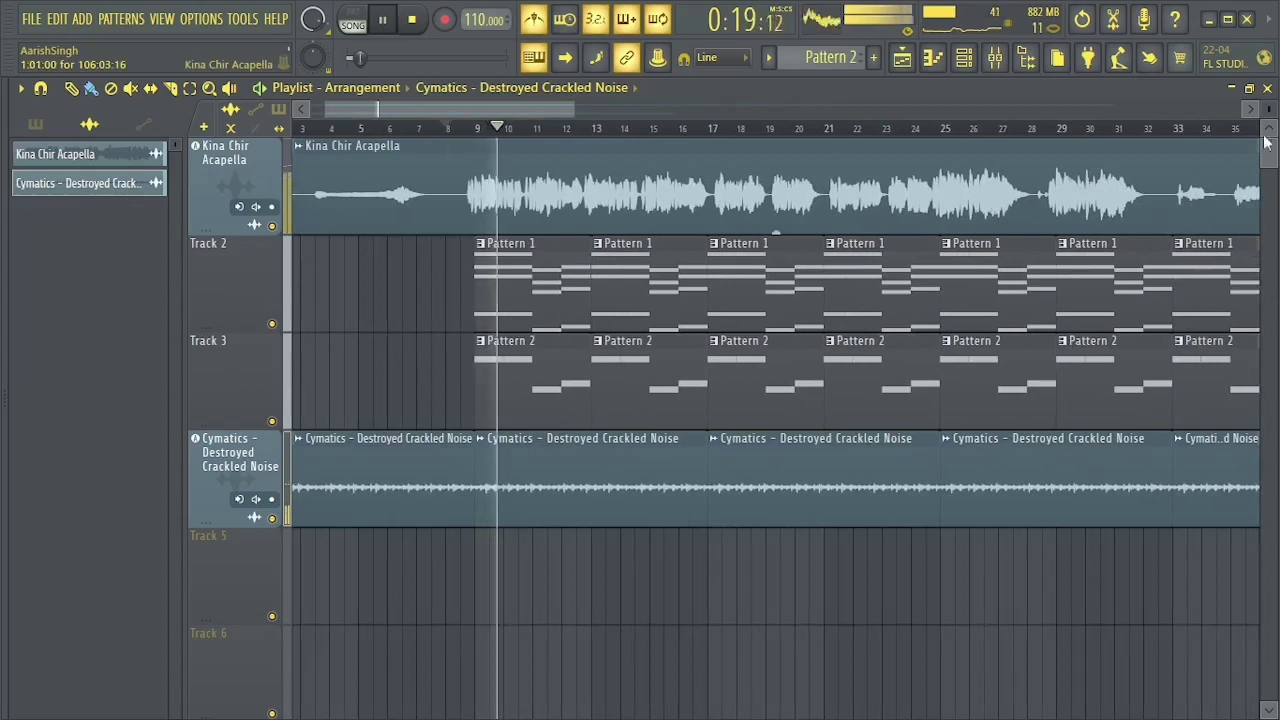
pyautogui.press('space')
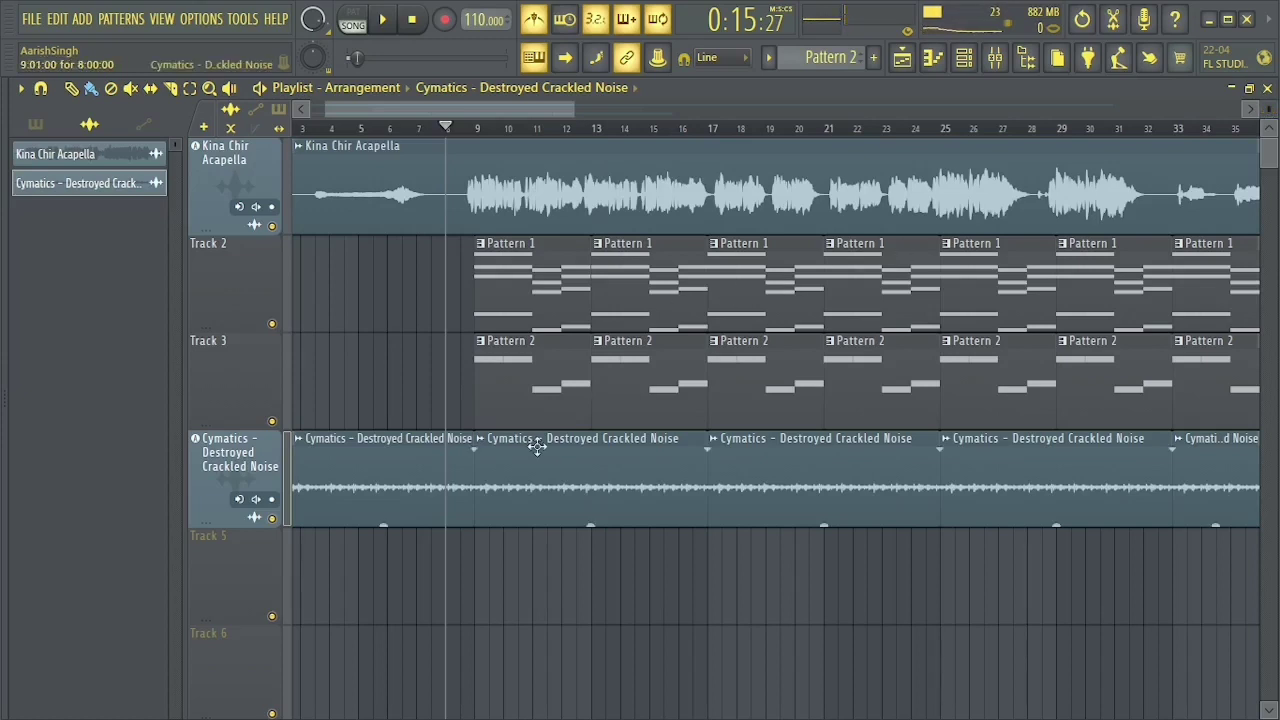
# Add the Cymatics Dreams Lofi Kick 1 - C sample from the Kicks folder as an instrument track on track 5, with its clip at bar 9.
pyautogui.scroll(-2, 523, 497)
pyautogui.scroll(2, 523, 497)
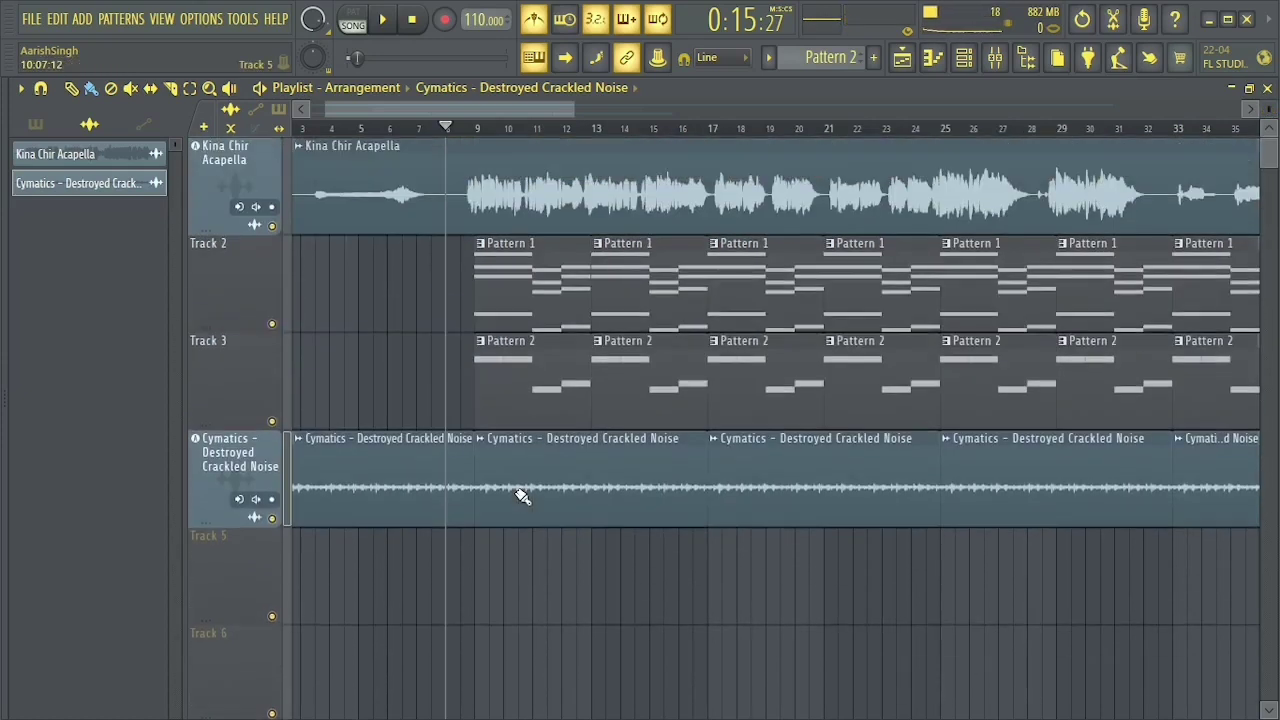
pyautogui.scroll(-2, 523, 497)
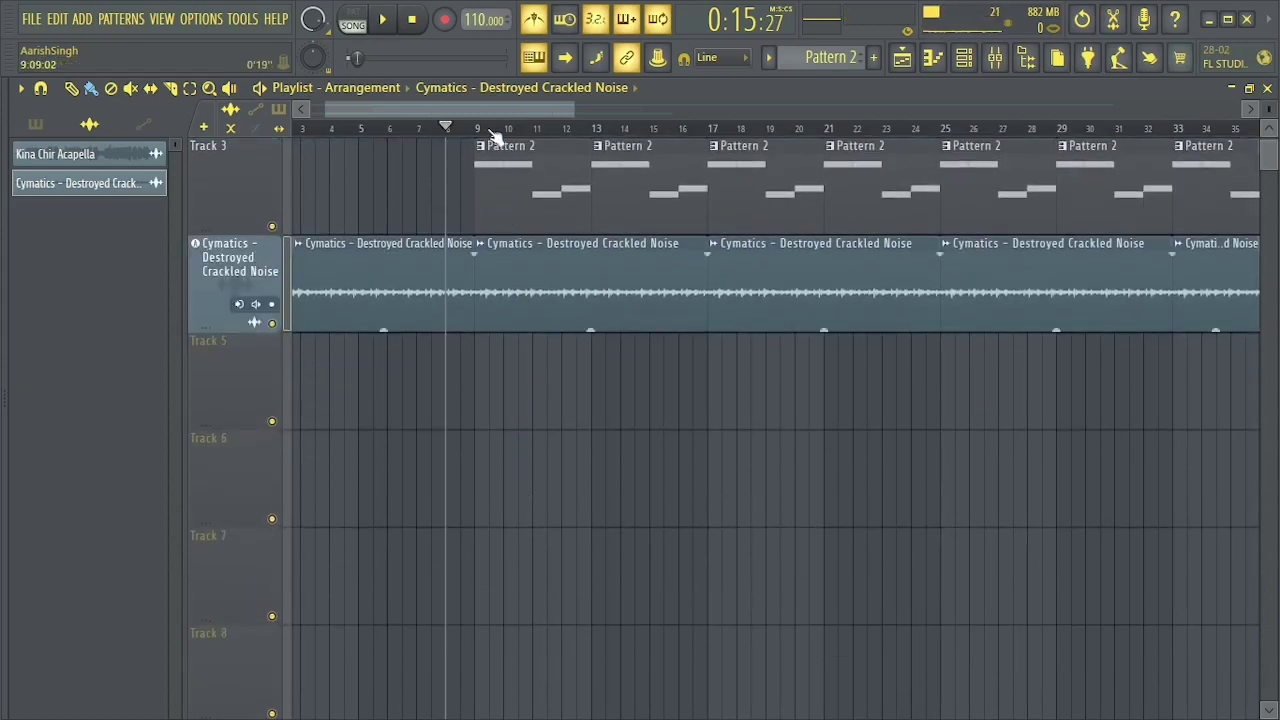
pyautogui.scroll(5, 479, 132)
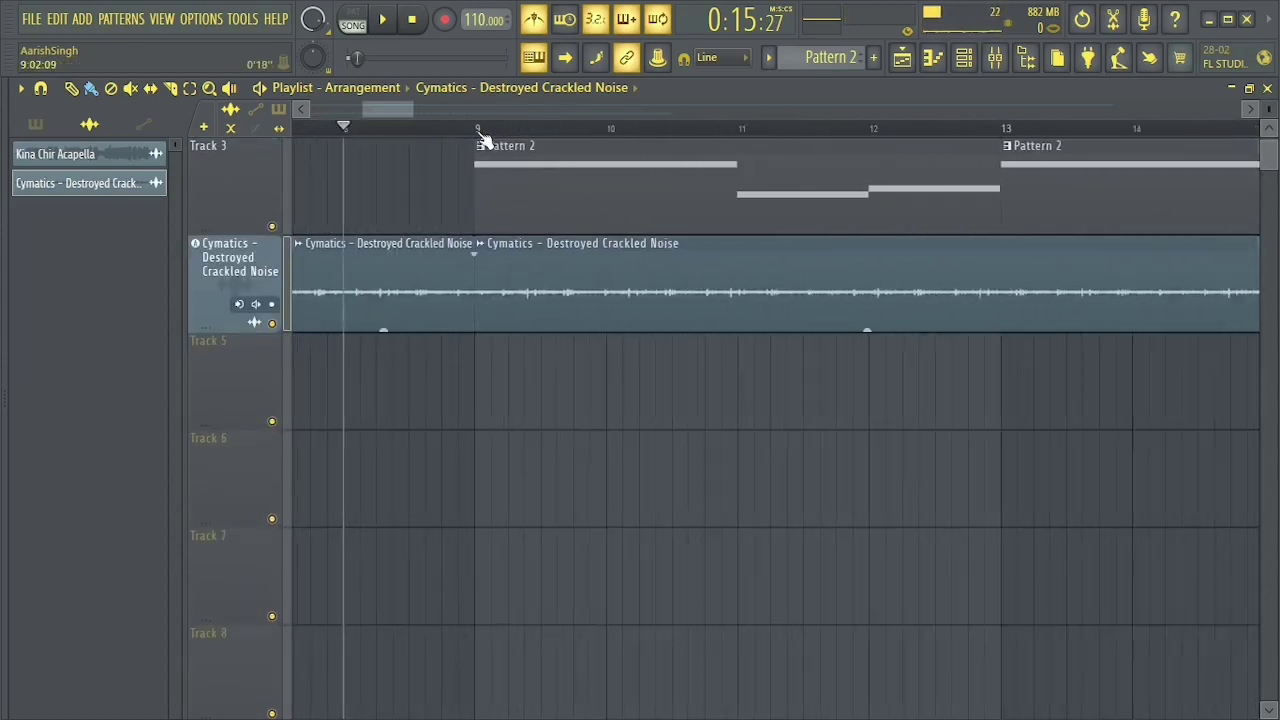
pyautogui.scroll(1, 479, 132)
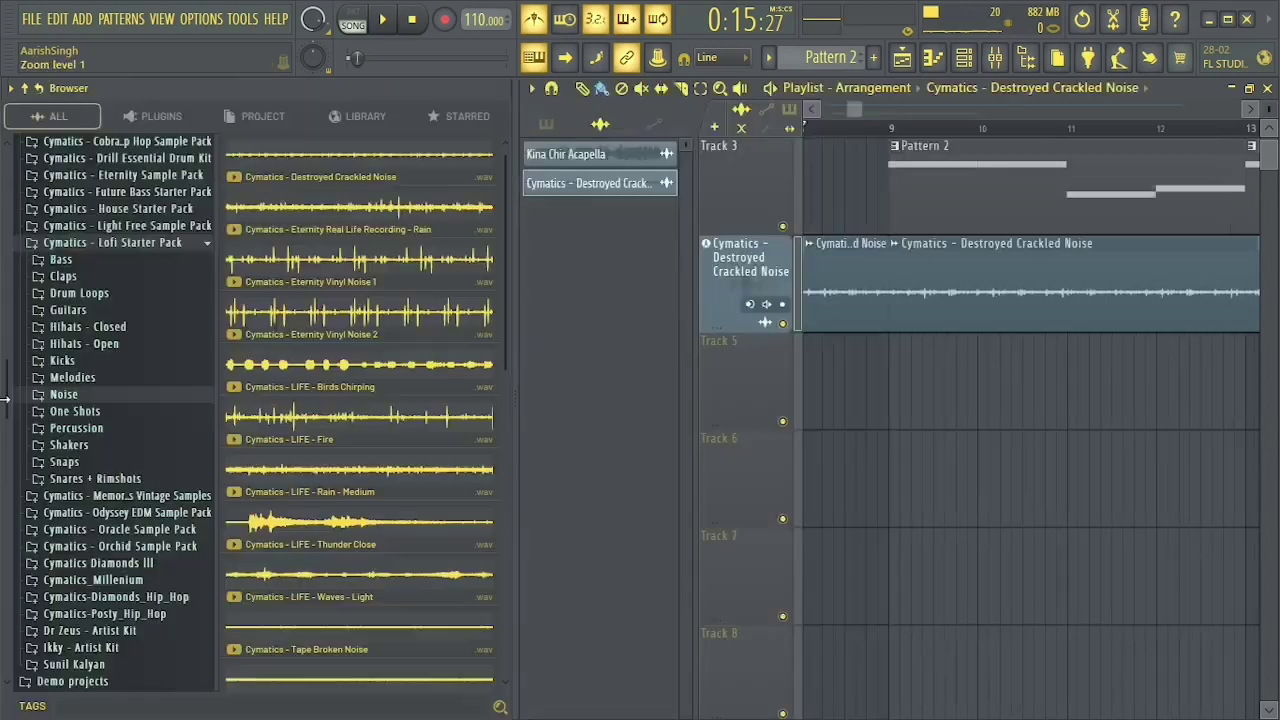
pyautogui.hotkey('alt', 'F8')
pyautogui.click(62, 361)
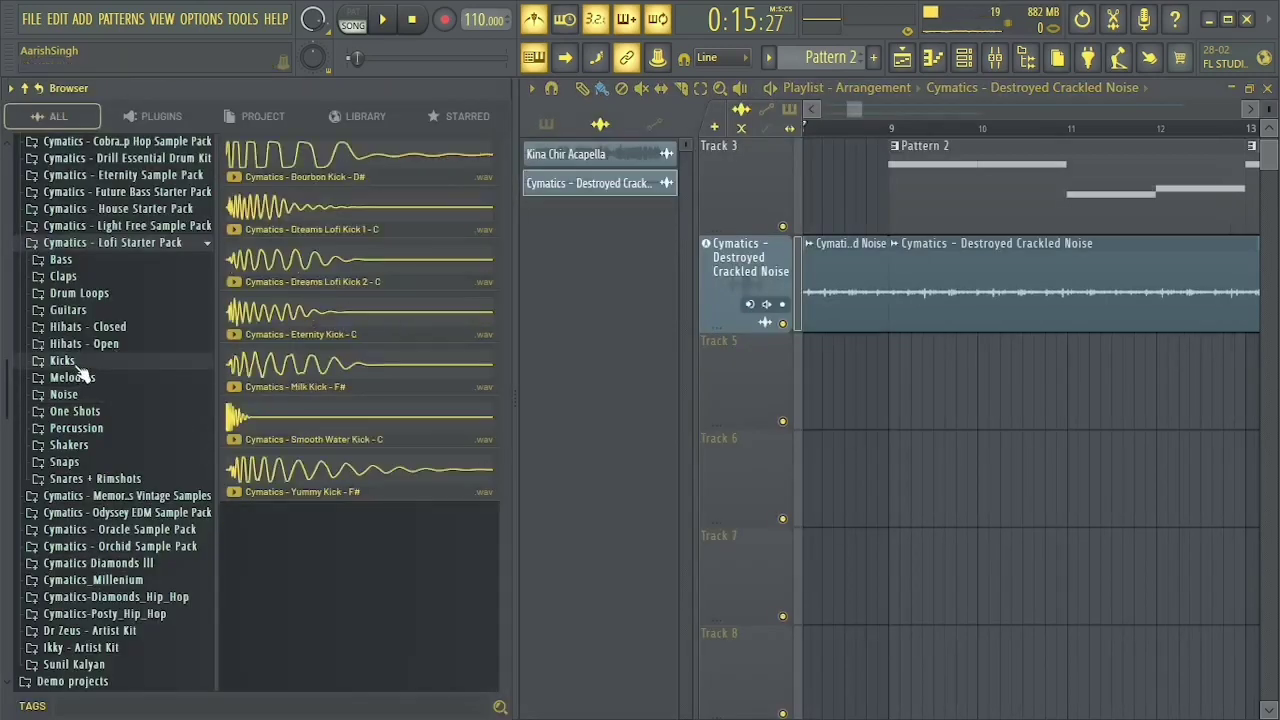
pyautogui.moveTo(350, 212); pyautogui.dragTo(256, 354)
pyautogui.click(708, 424)
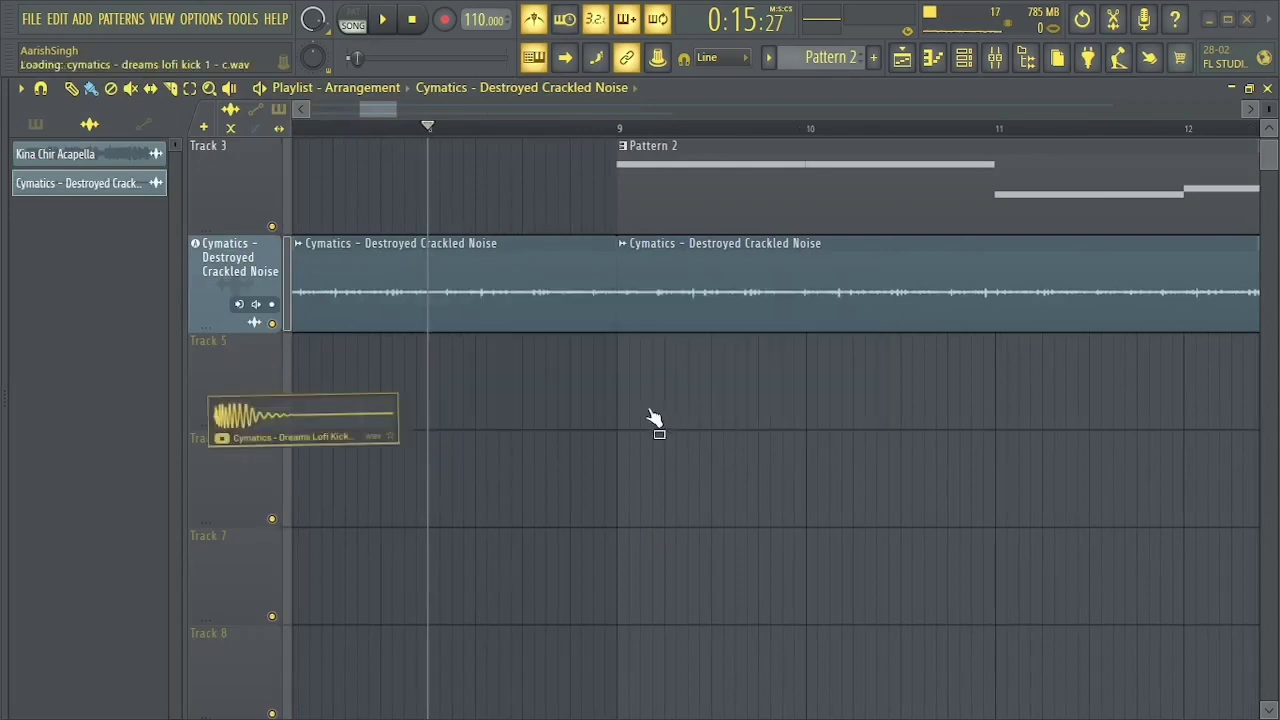
pyautogui.moveTo(580, 374); pyautogui.dragTo(741, 415)
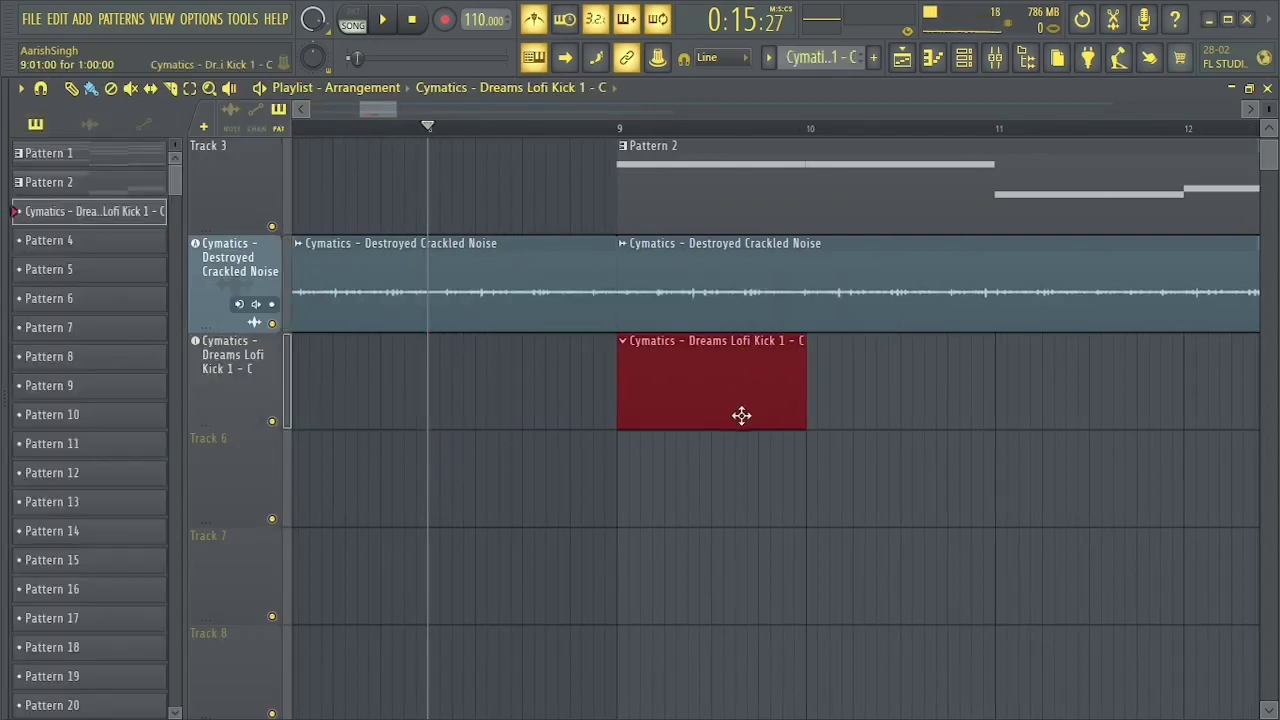
# Audition samples in the Snares + Rimshots folder and add Cymatics Dreams Lofi Snare 3 as an instrument track on track 6, with its clip at bar 9.
pyautogui.moveTo(5, 293)
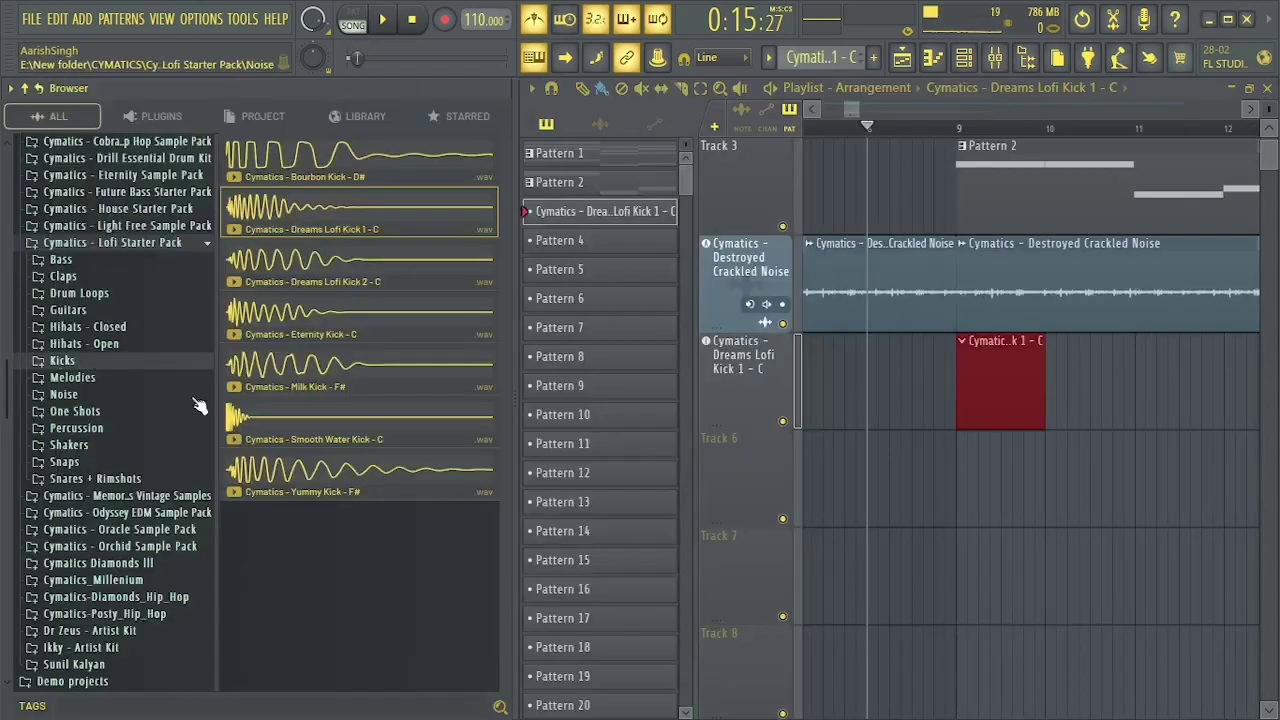
pyautogui.click(72, 477)
pyautogui.press('space')
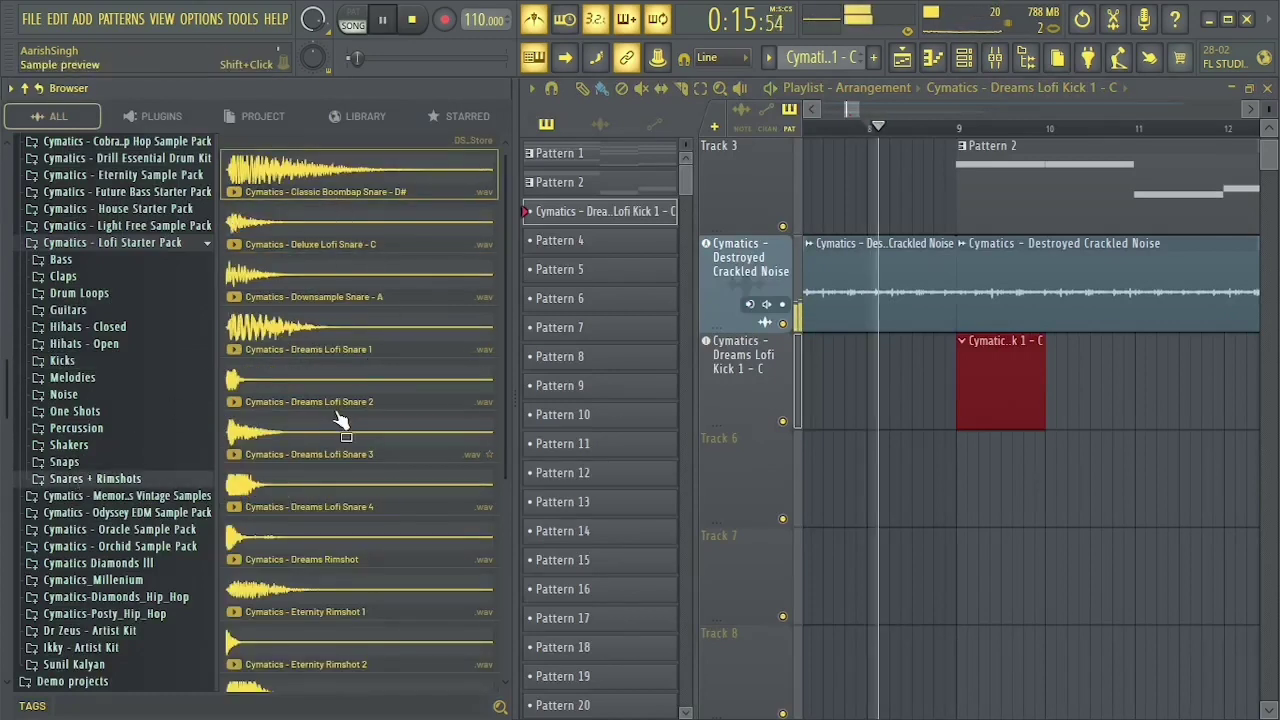
pyautogui.click(308, 404)
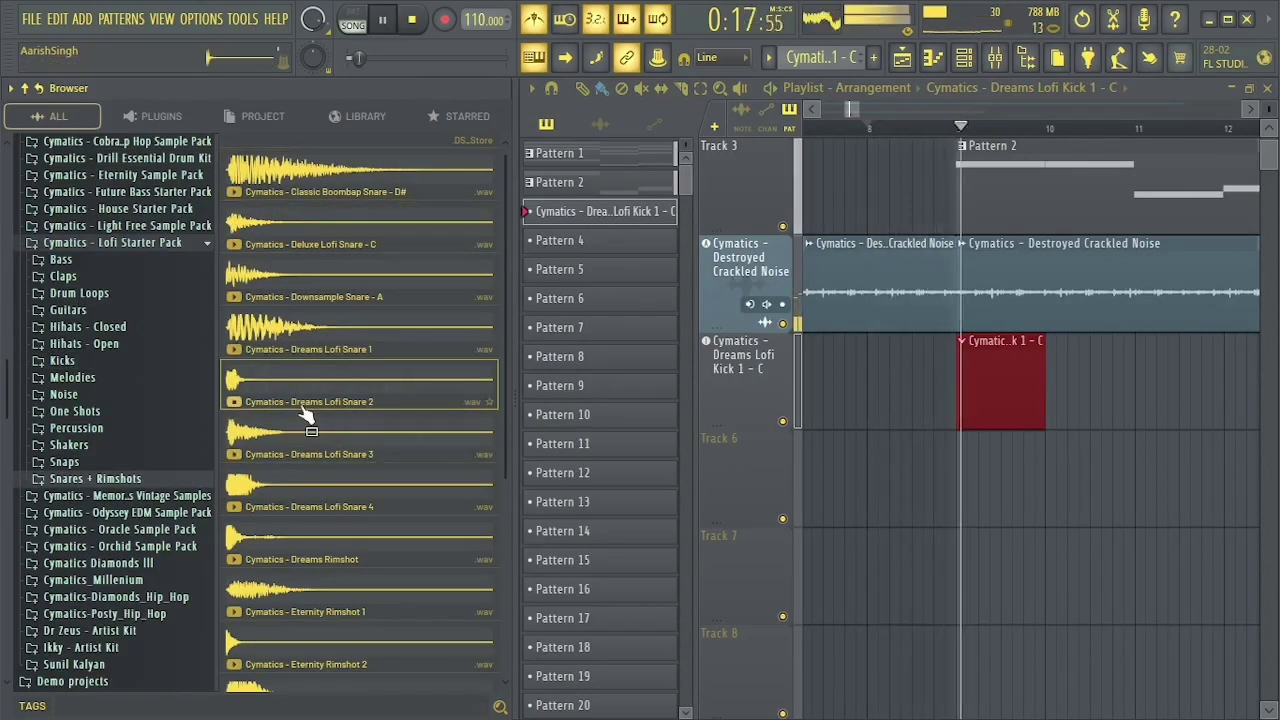
pyautogui.press('space')
pyautogui.click(428, 300)
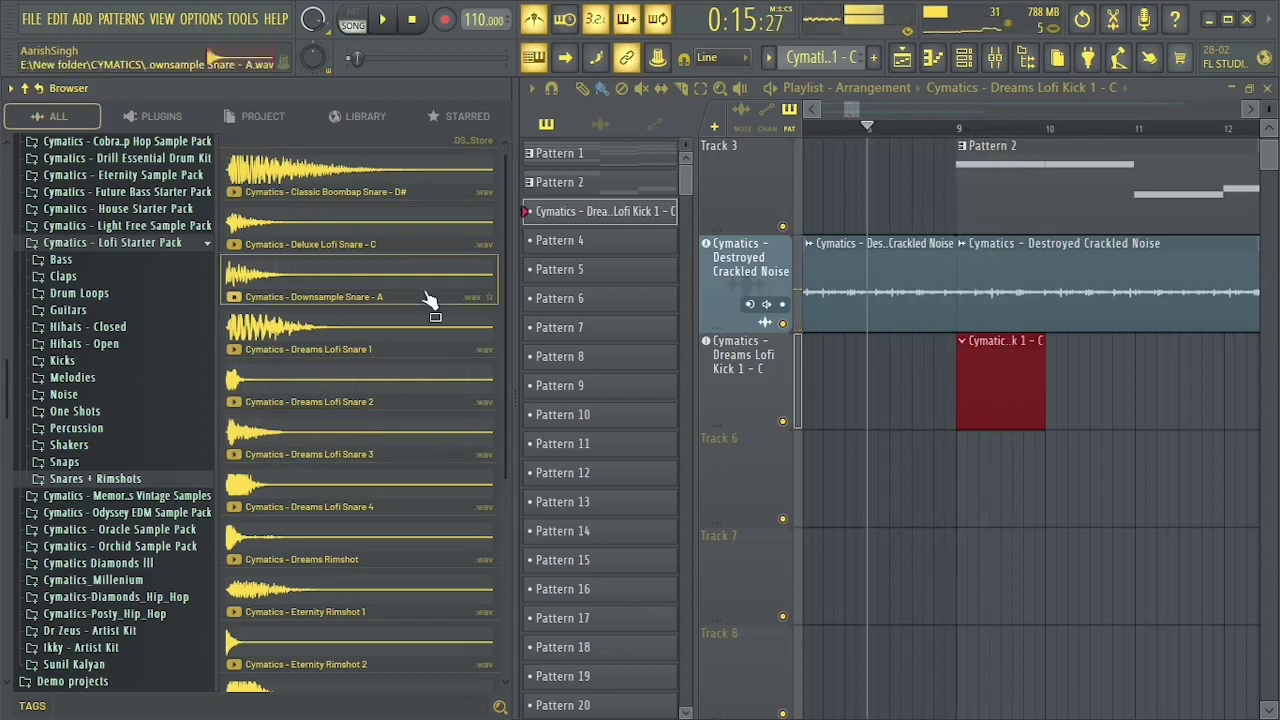
pyautogui.scroll(-4, 360, 480)
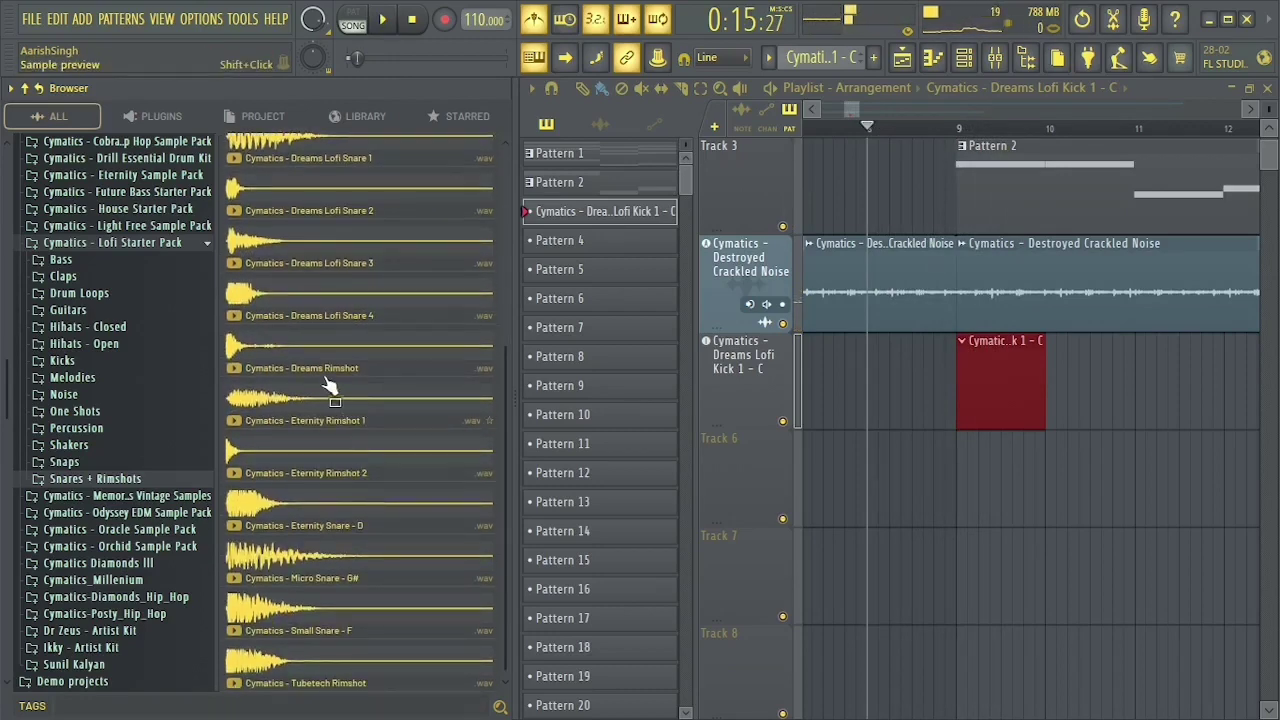
pyautogui.click(288, 268)
pyautogui.moveTo(294, 397); pyautogui.dragTo(249, 481)
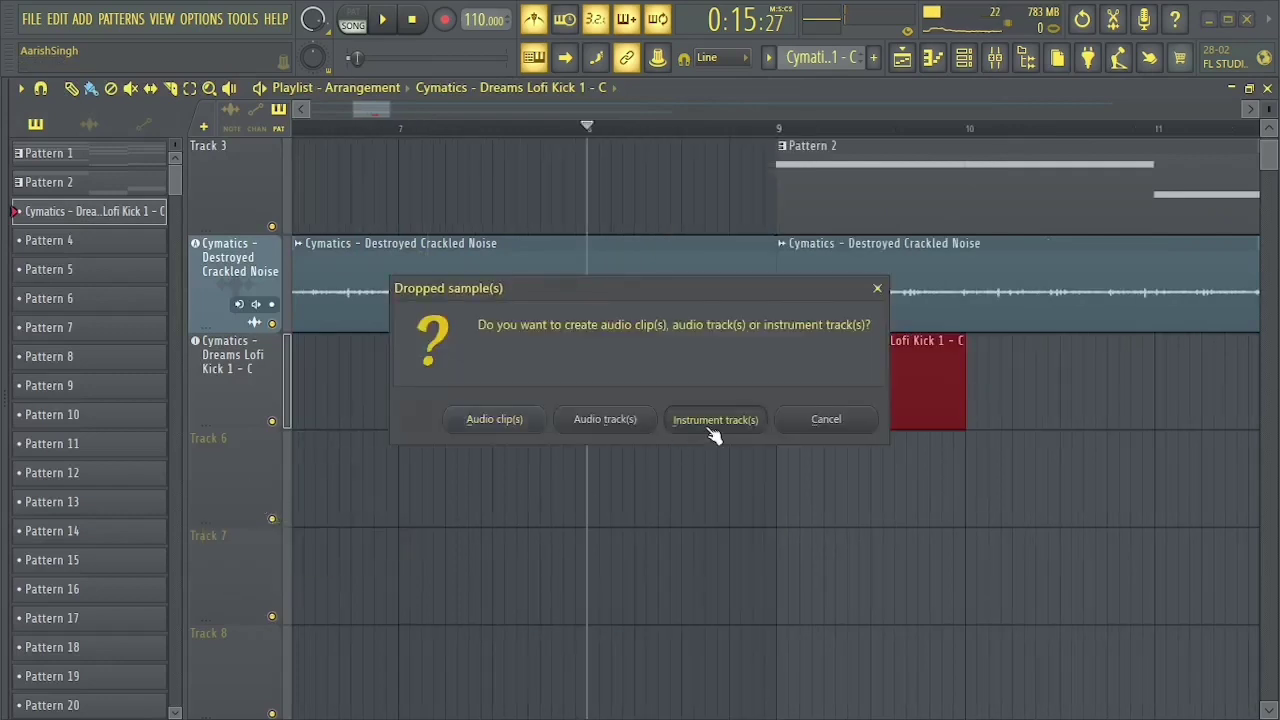
pyautogui.click(713, 433)
pyautogui.moveTo(734, 480); pyautogui.dragTo(918, 514)
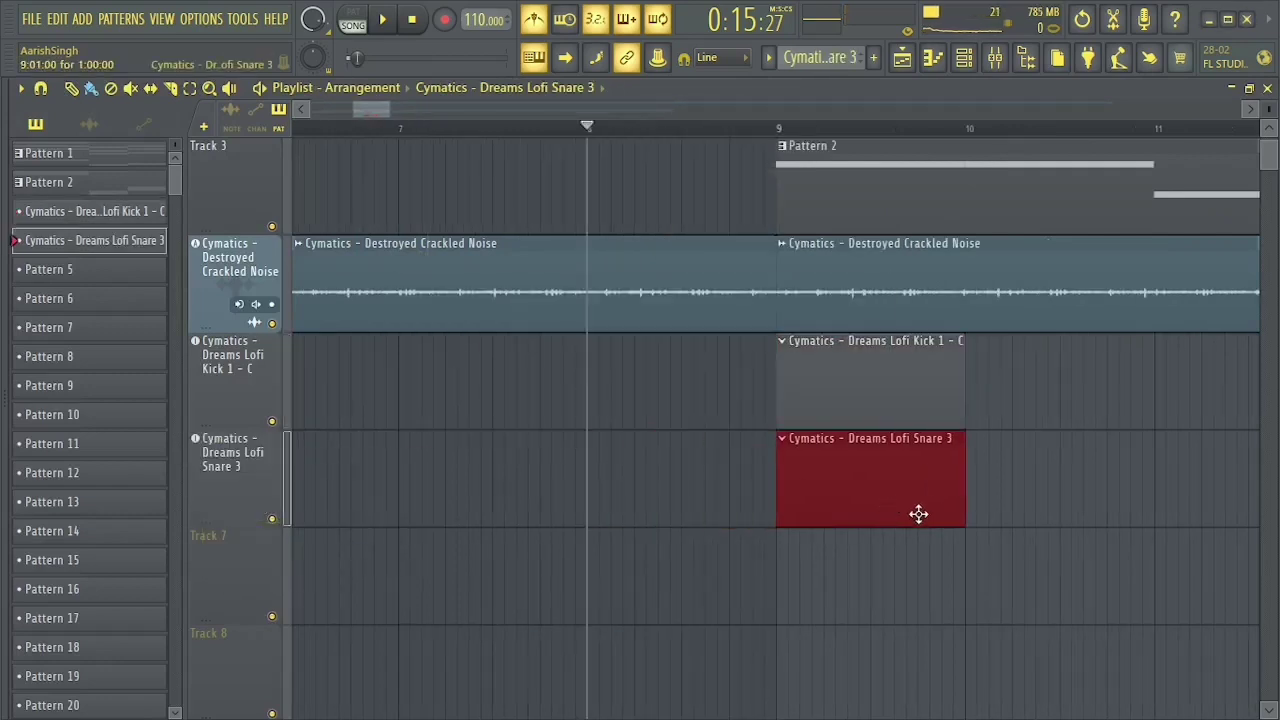
# Audition the closed hi-hats and add Cymatics Eternity Closed Hihat as an instrument track on track 7, with its clip at bar 9.
pyautogui.moveTo(8, 470)
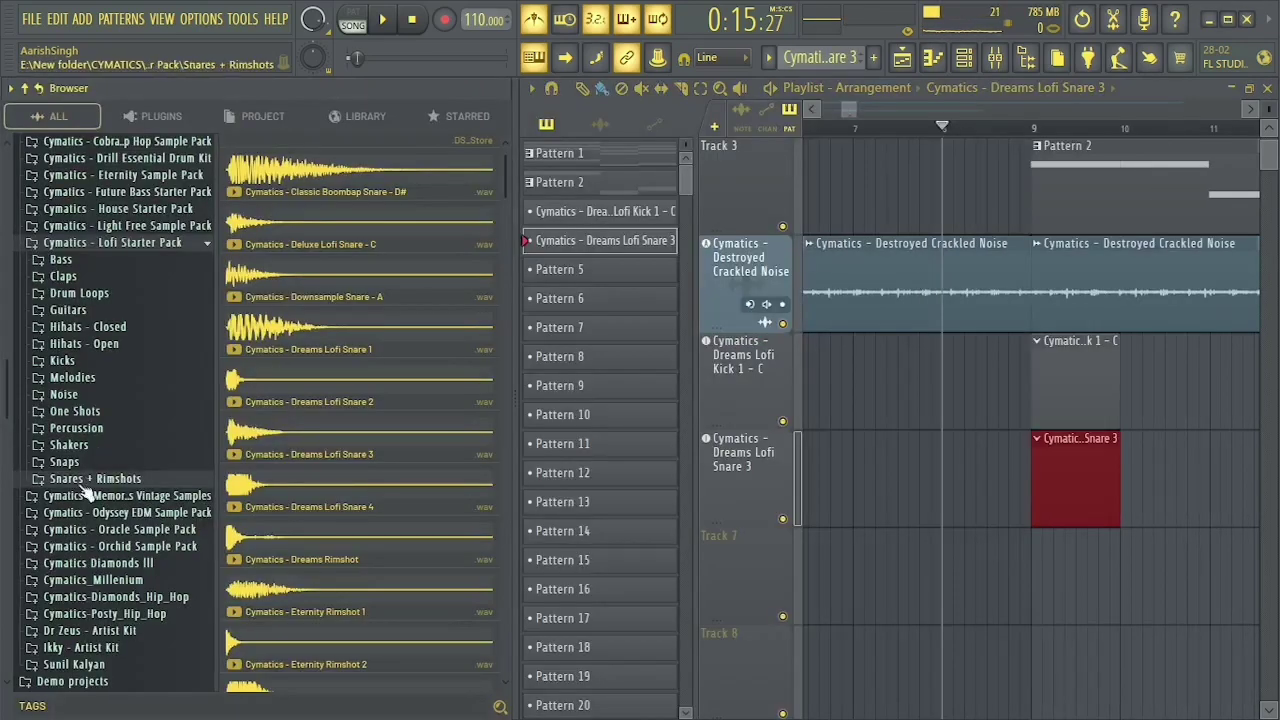
pyautogui.click(110, 328)
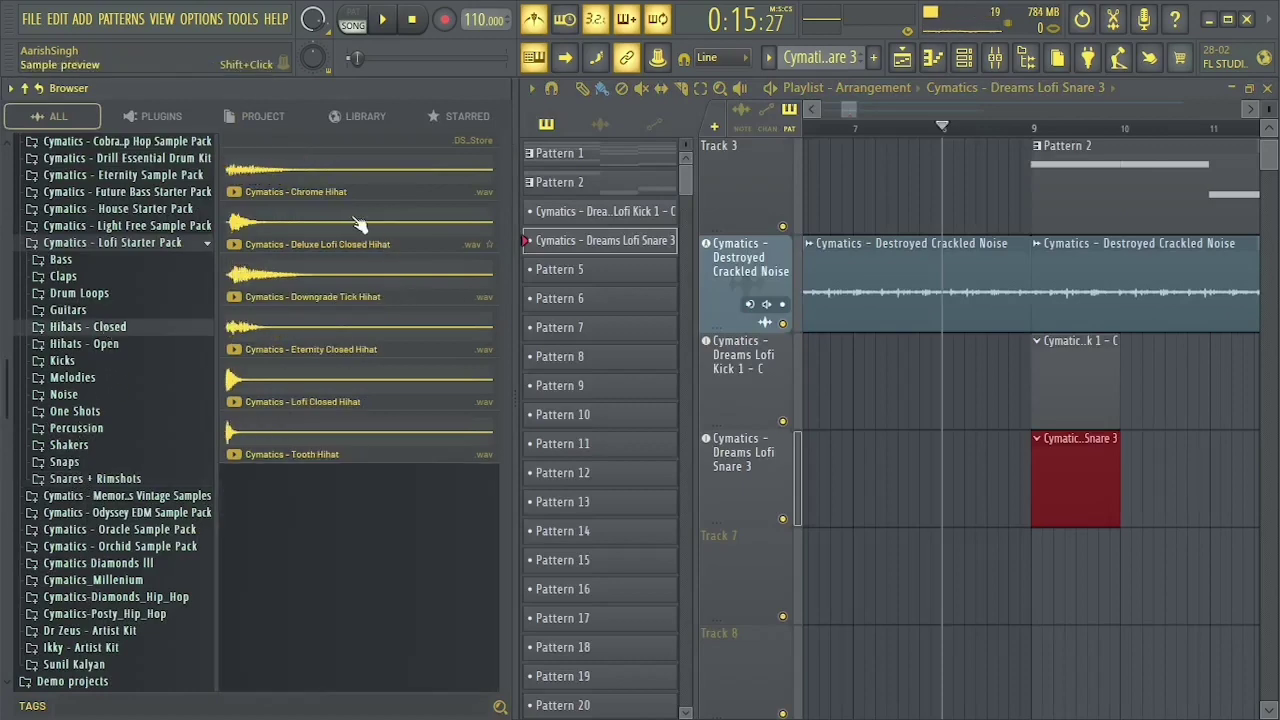
pyautogui.press('space')
pyautogui.click(318, 287)
pyautogui.click(316, 331)
pyautogui.press('space')
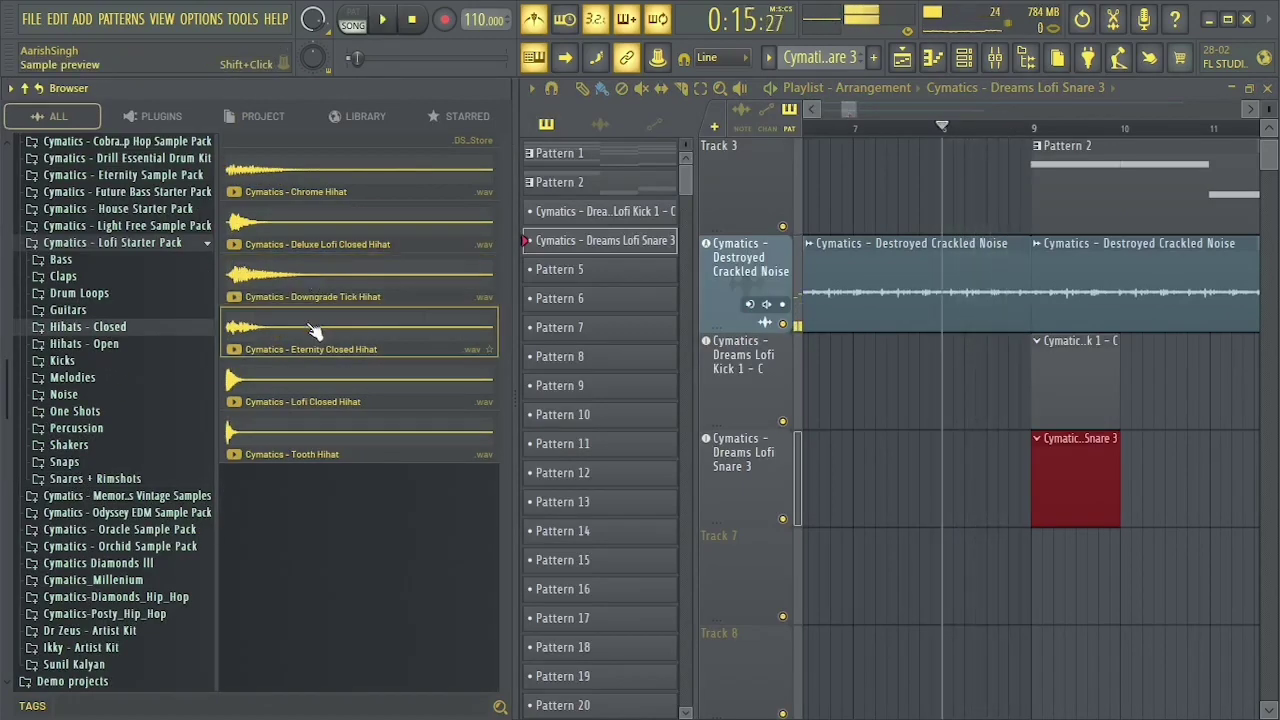
pyautogui.moveTo(316, 331); pyautogui.dragTo(243, 565)
pyautogui.click(700, 418)
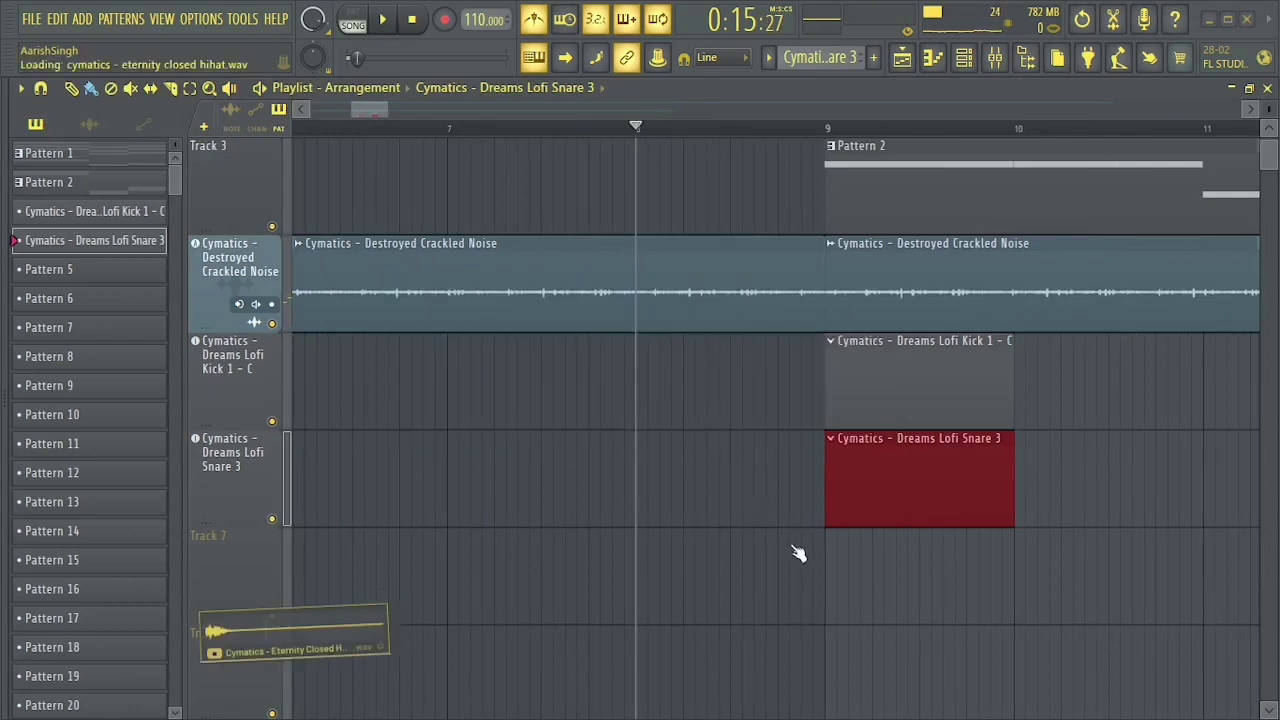
pyautogui.moveTo(777, 571); pyautogui.dragTo(952, 598)
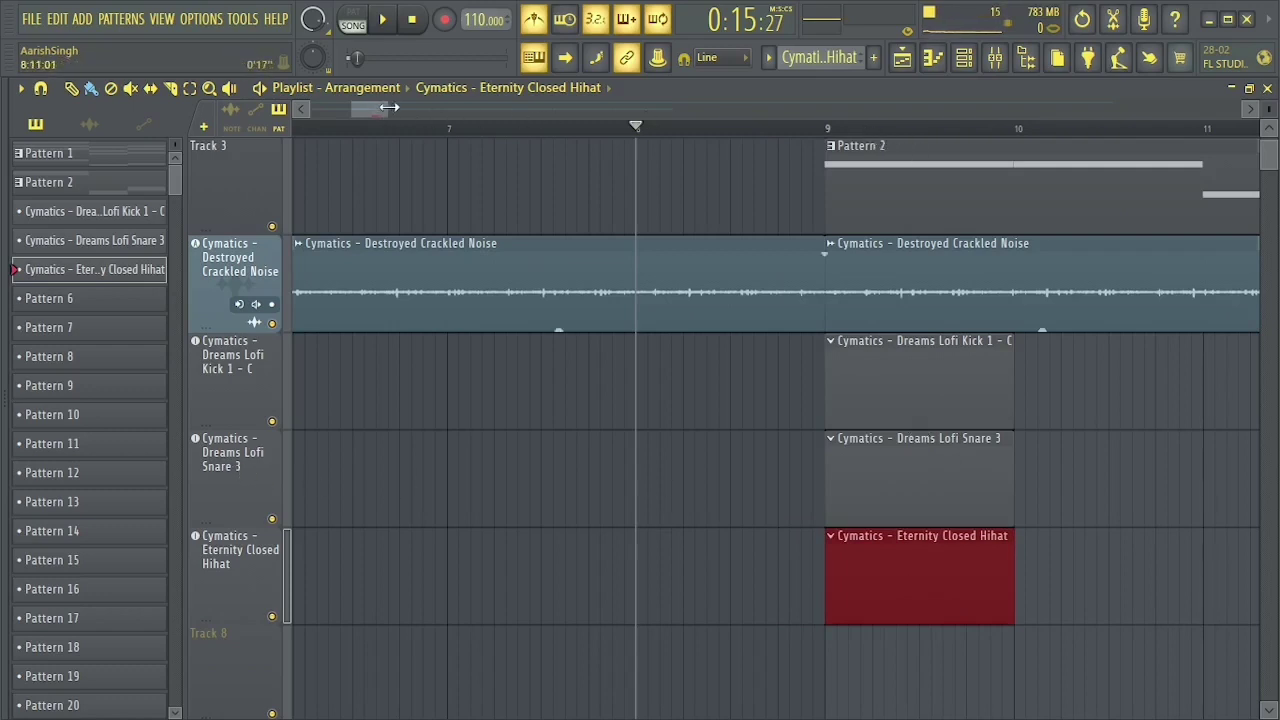
# Fill every second step of the Eternity Closed Hihat pattern and start auditioning it.
pyautogui.moveTo(389, 107); pyautogui.dragTo(399, 107)
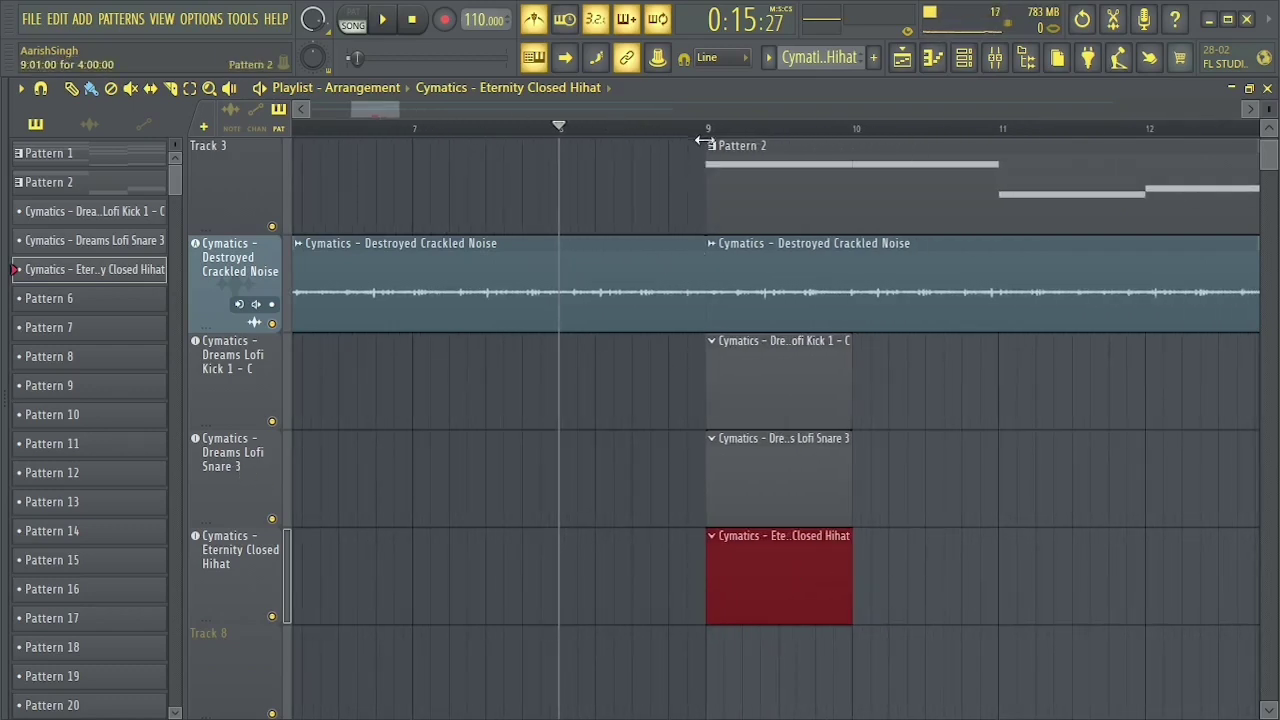
pyautogui.scroll(1, 727, 132)
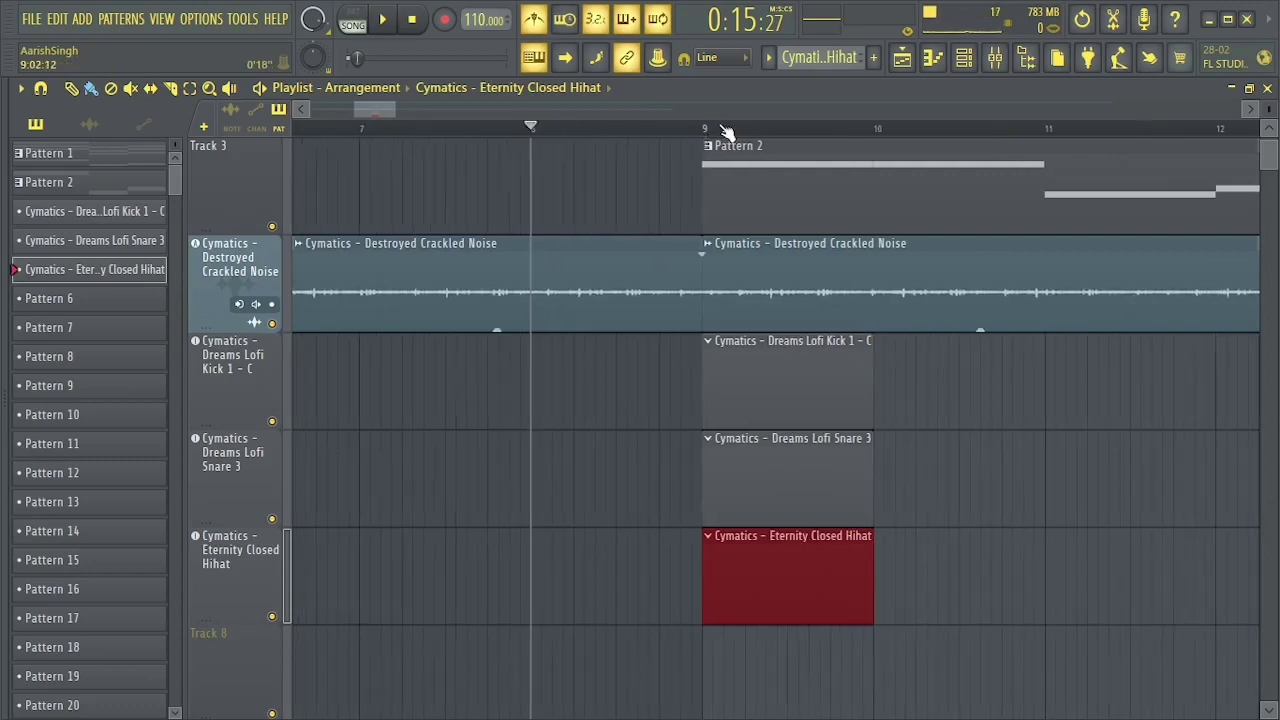
pyautogui.doubleClick(765, 573)
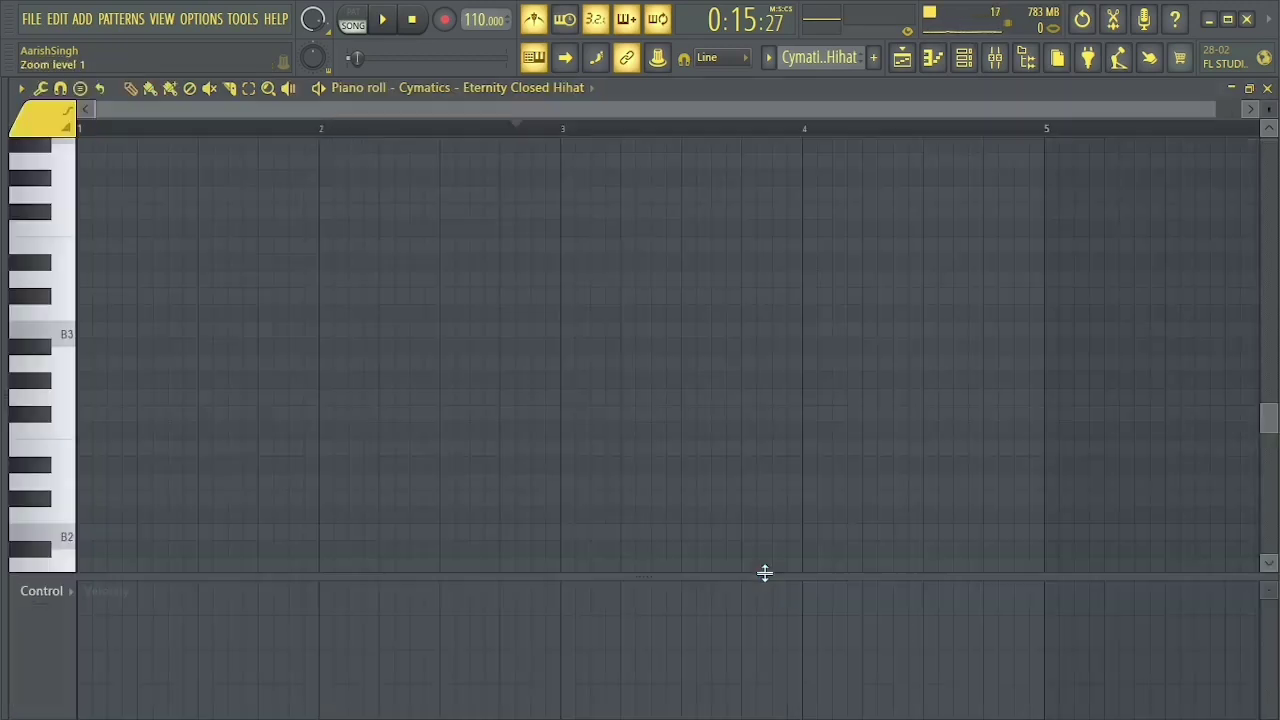
pyautogui.click(964, 62)
pyautogui.rightClick(724, 468)
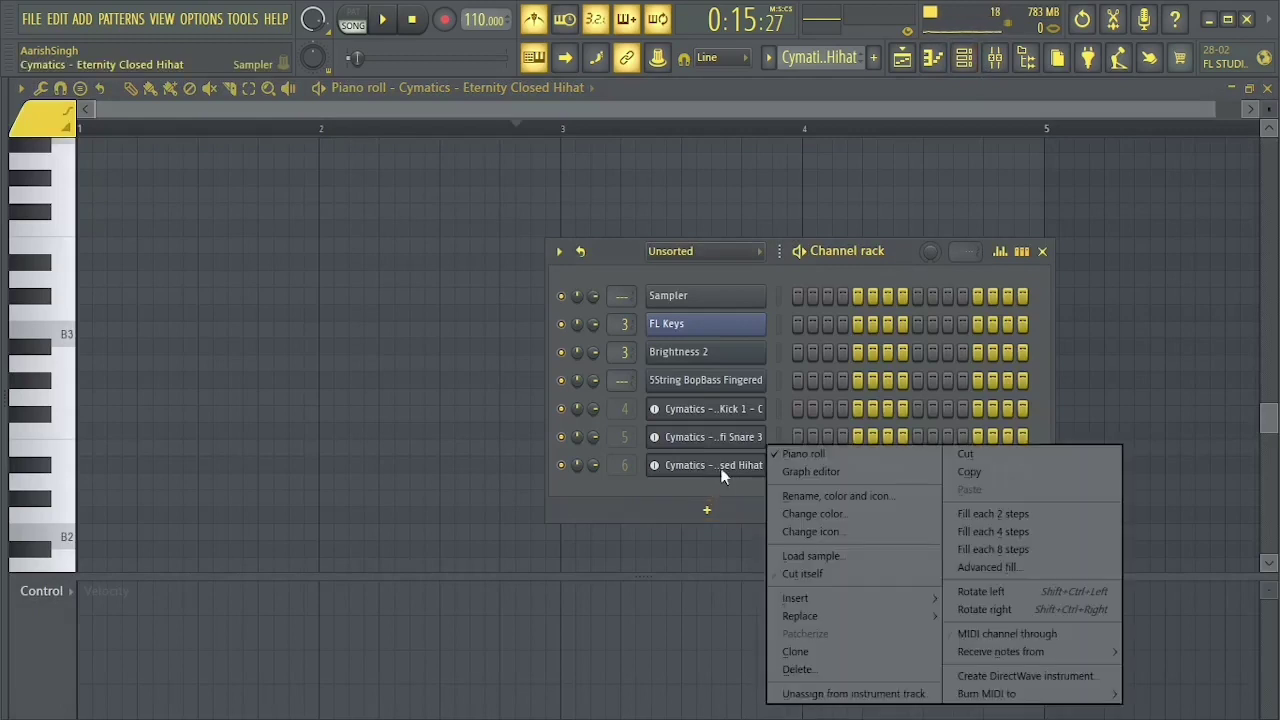
pyautogui.click(968, 513)
pyautogui.press('space')
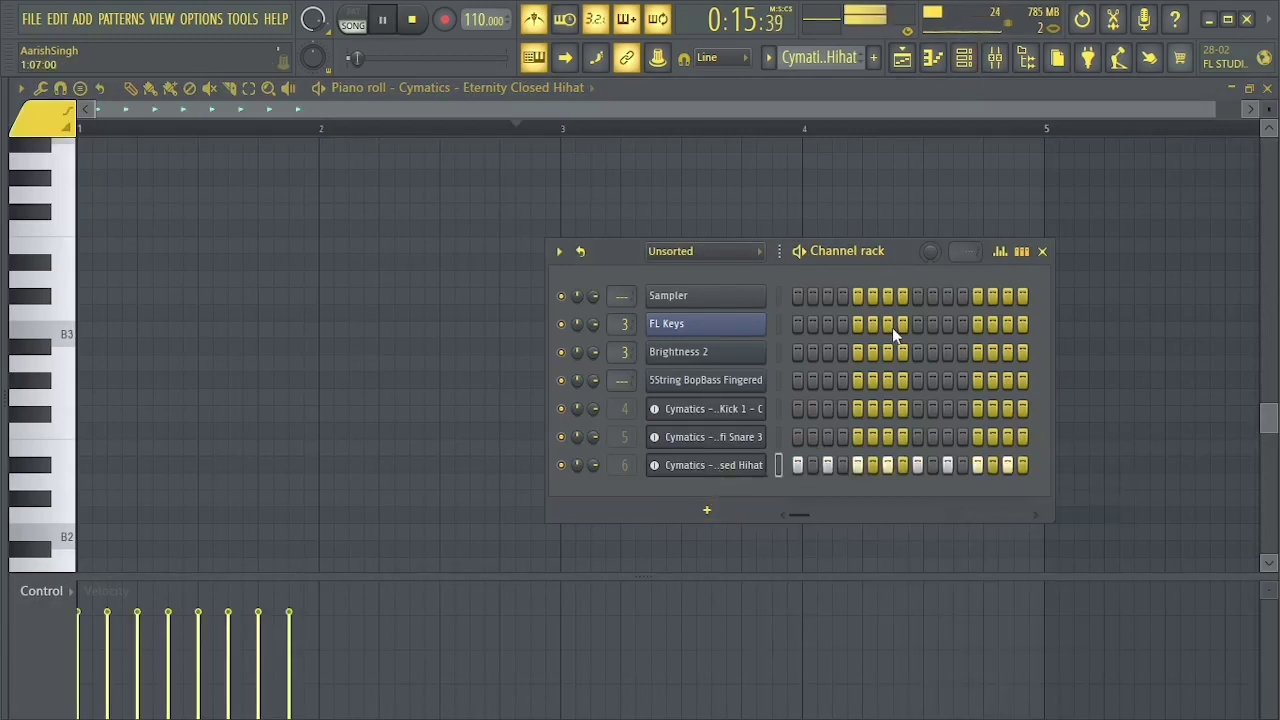
# Lower the velocity of every second hi-hat hit, bringing the hit on step 7 to 60%.
pyautogui.click(1000, 252)
pyautogui.click(886, 562)
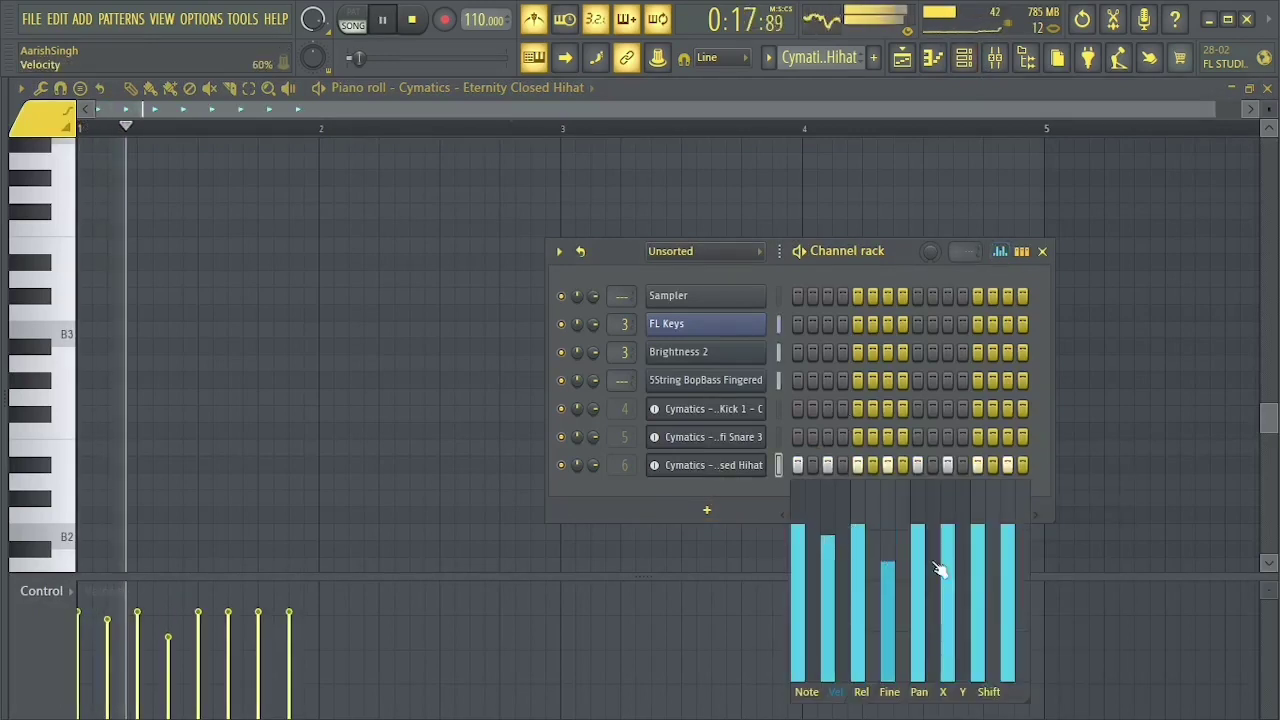
pyautogui.click(946, 559)
pyautogui.click(1008, 559)
pyautogui.press('space')
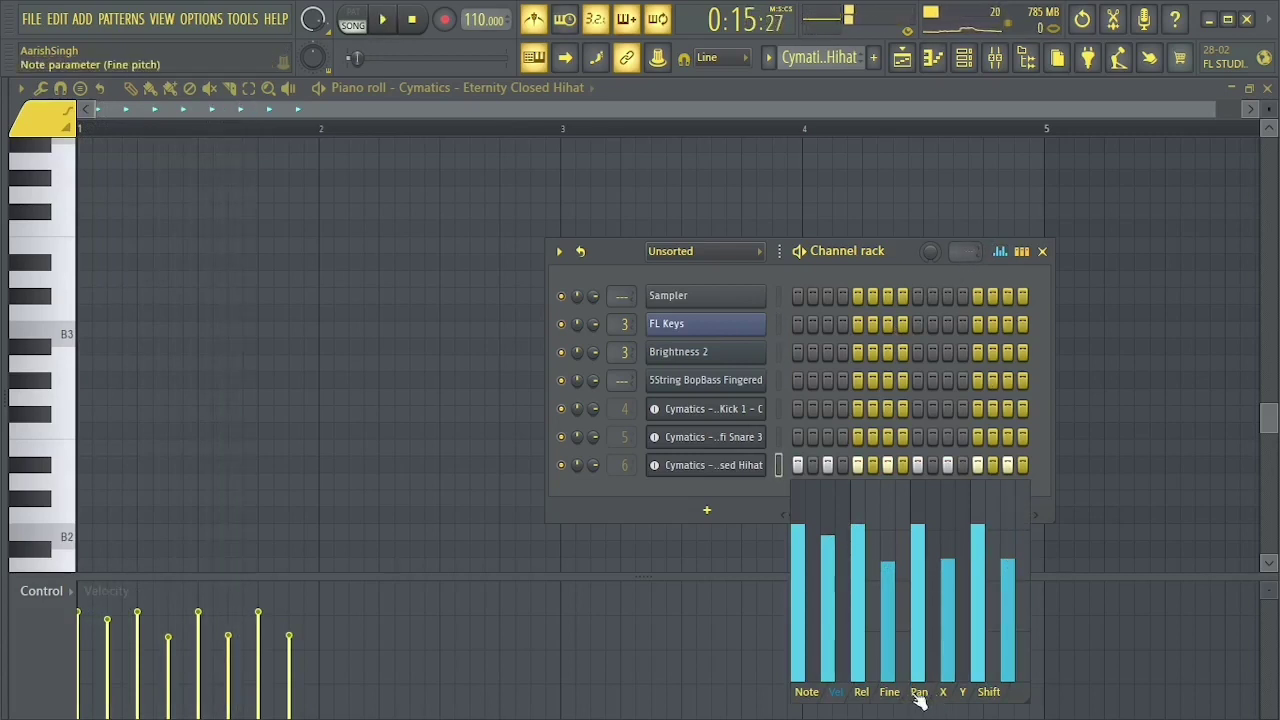
# Raise the shift values of all hi-hat hits slightly, audition the delayed timing, and return to the playlist.
pyautogui.click(988, 693)
pyautogui.moveTo(817, 676)
pyautogui.mouseDown()
pyautogui.moveTo(838, 650)
pyautogui.moveTo(1010, 648)
pyautogui.mouseUp()
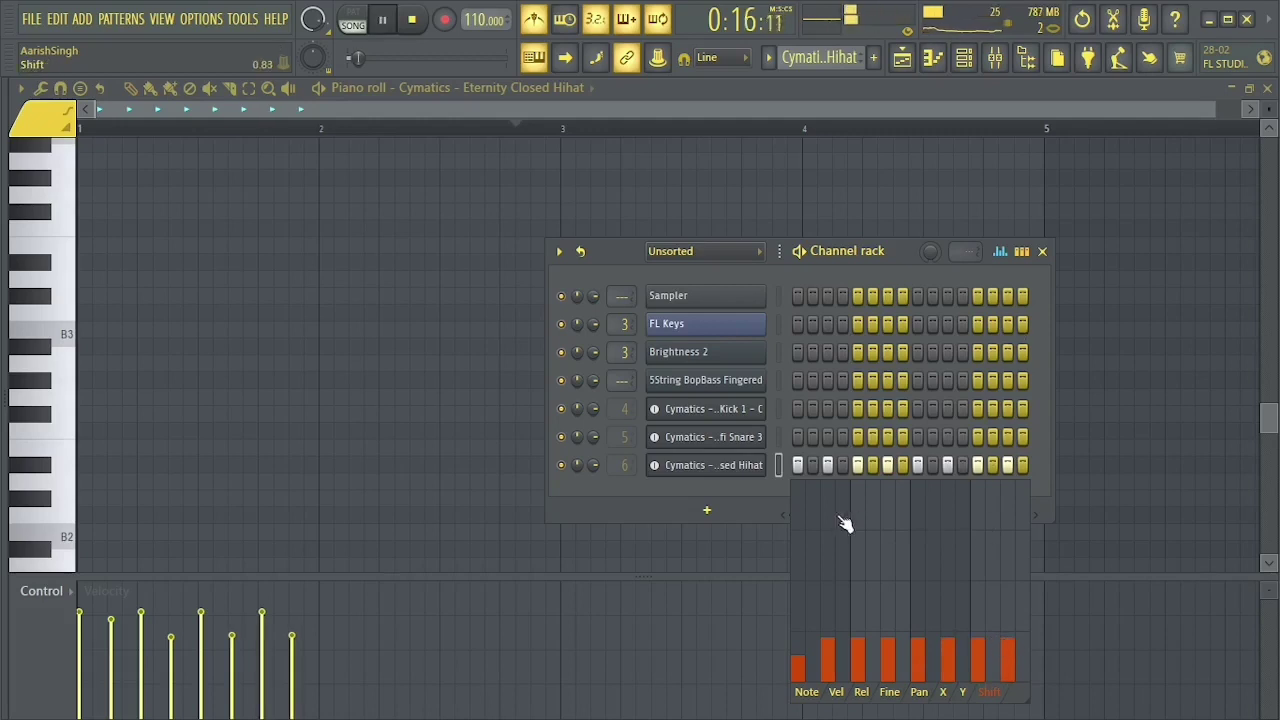
pyautogui.click(1000, 251)
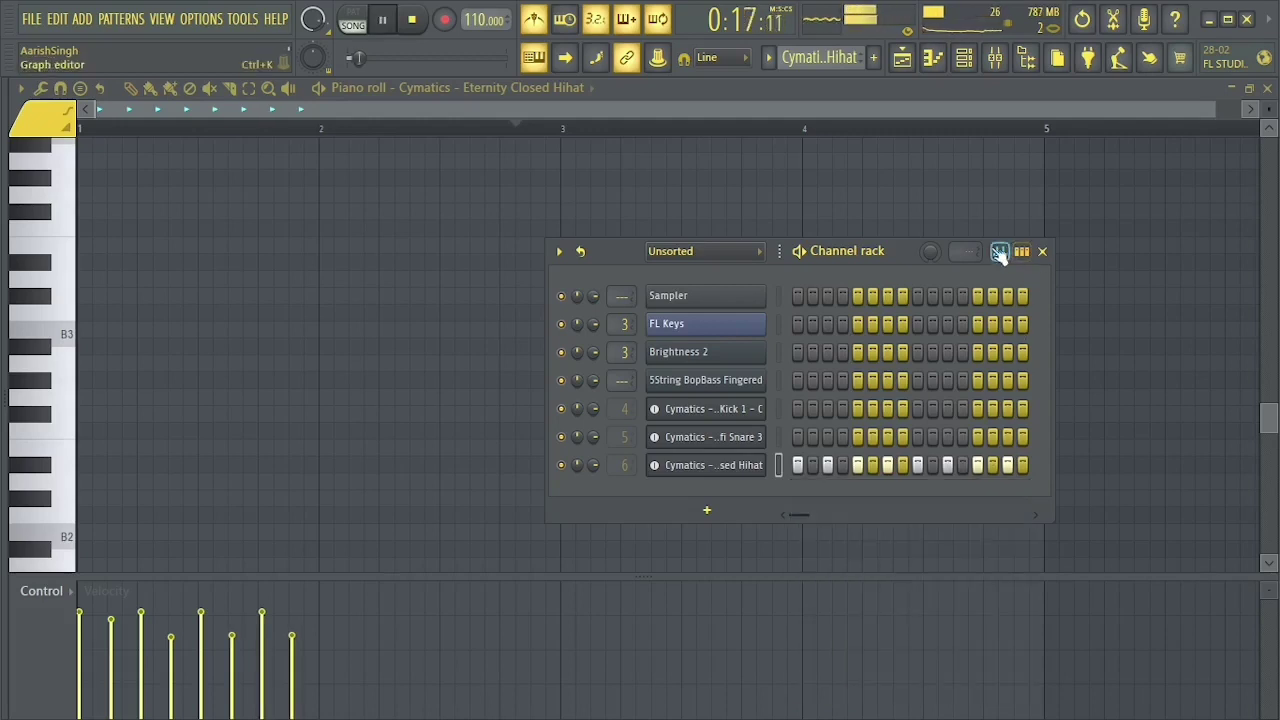
pyautogui.click(905, 62)
pyautogui.press('space')
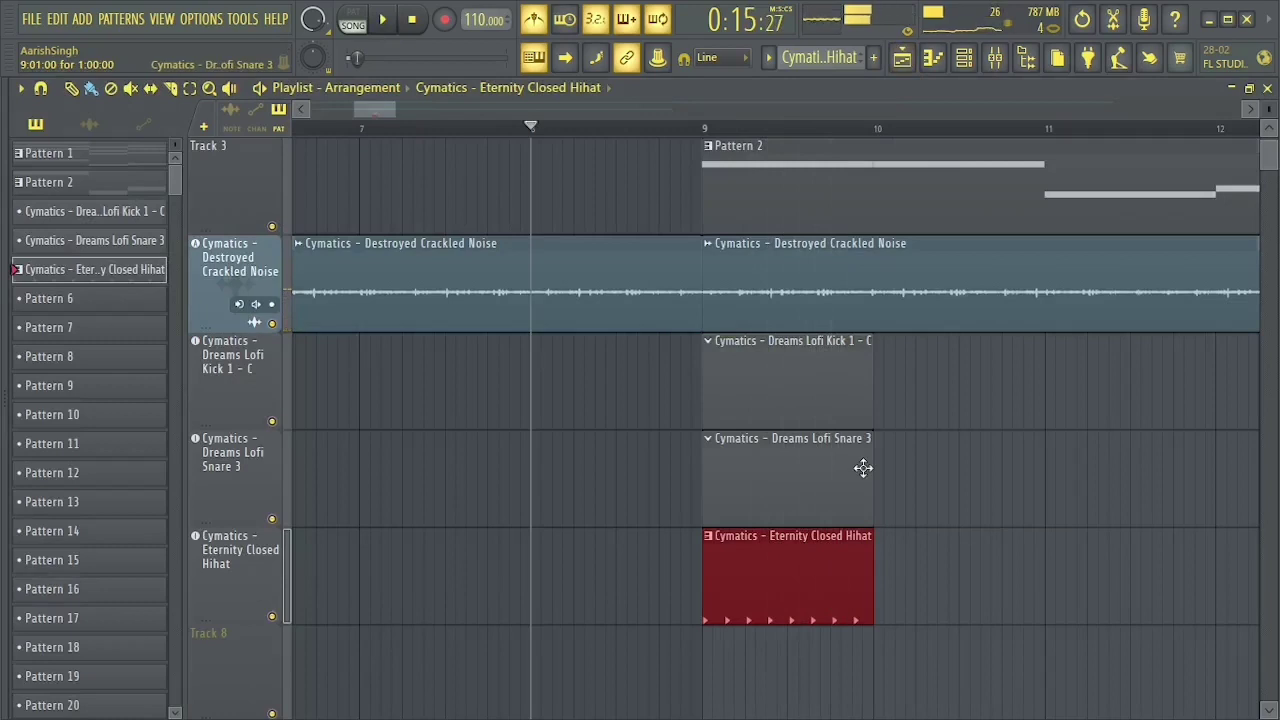
# Place a Dreams Lofi Snare 3 hit on step 9 of its pattern and add a second snare clip at bar 10.
pyautogui.doubleClick(790, 466)
pyautogui.click(963, 60)
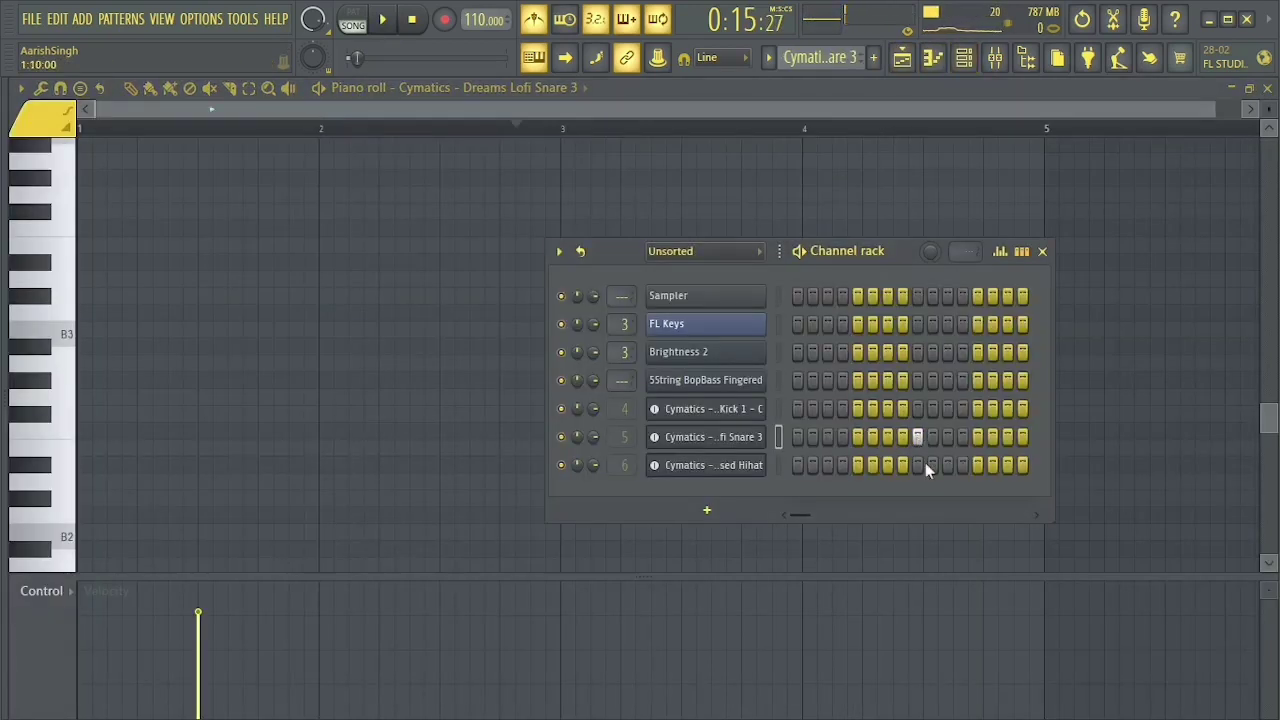
pyautogui.click(901, 60)
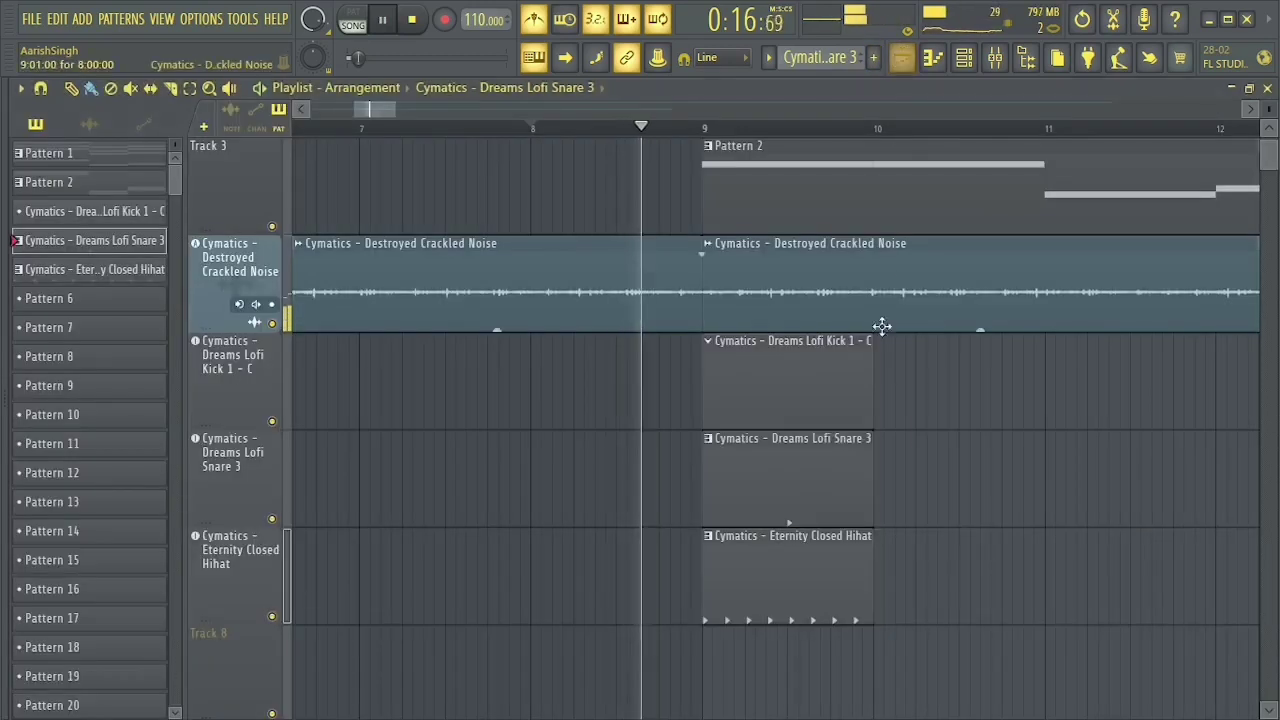
pyautogui.click(880, 512)
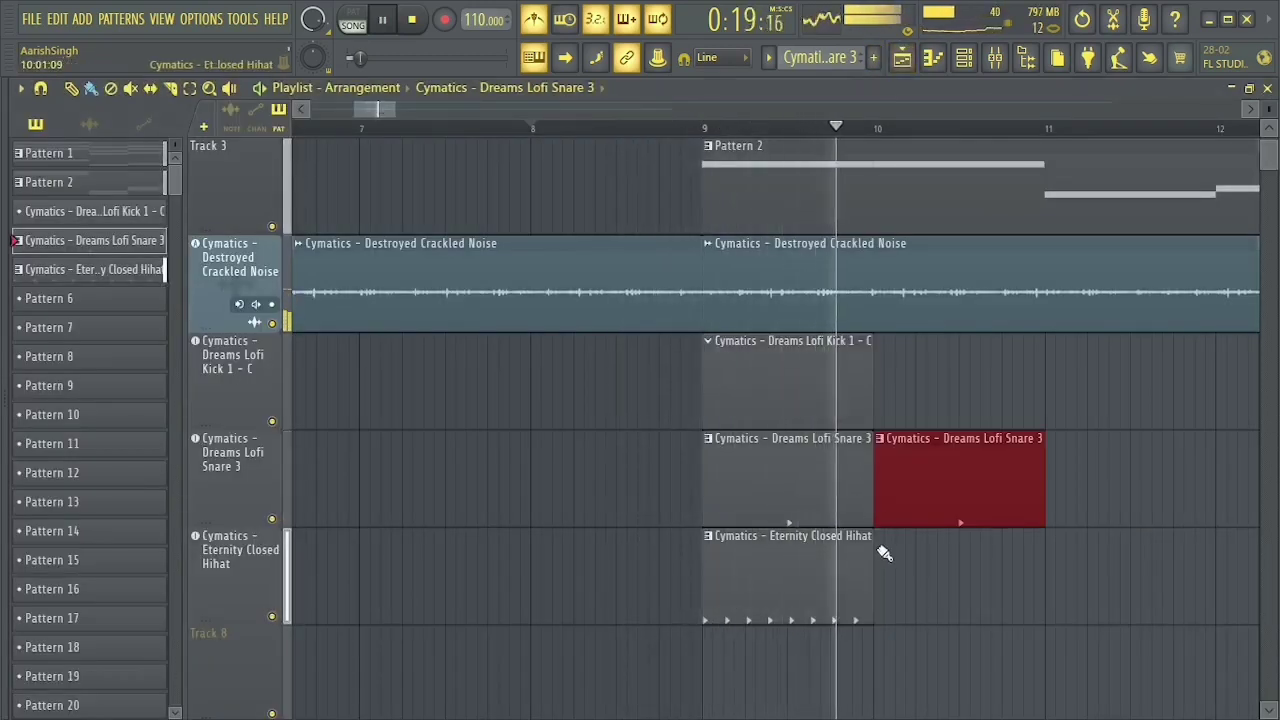
pyautogui.press('space')
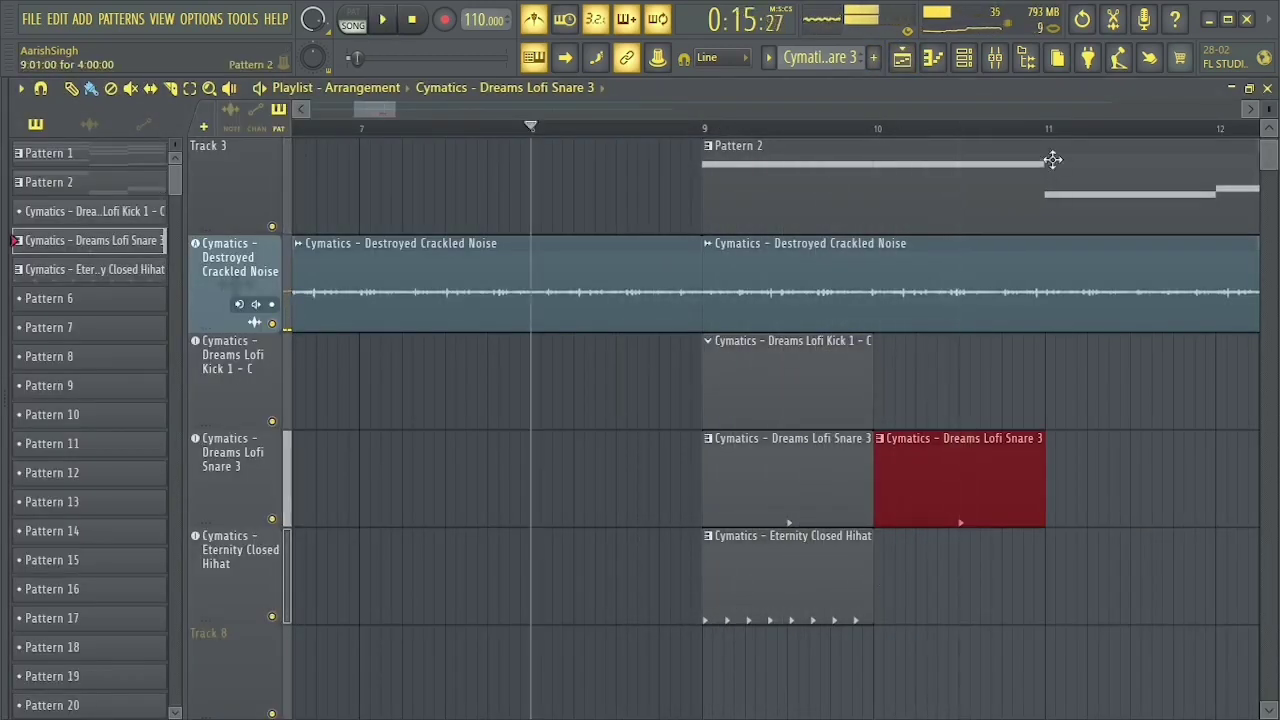
# Raise the velocity of the Dreams Lofi Snare 3 hit on step 9 to maximum and play back the arrangement.
pyautogui.click(963, 57)
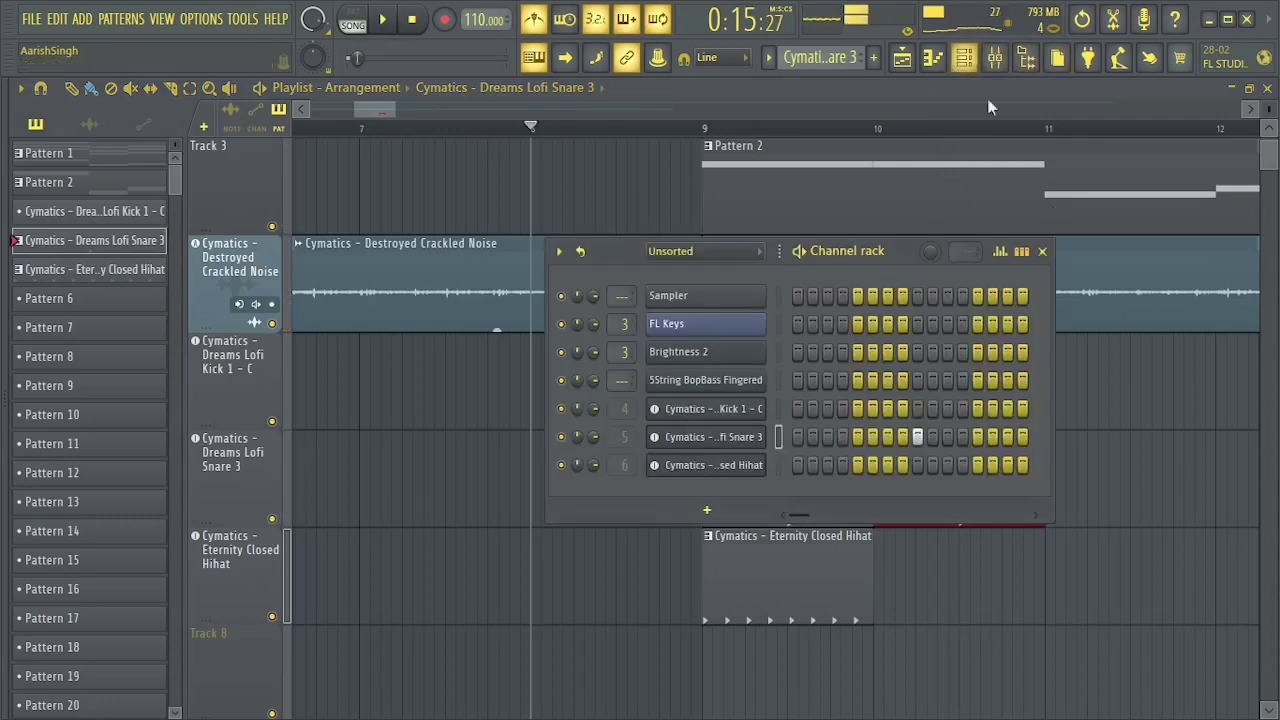
pyautogui.click(1000, 252)
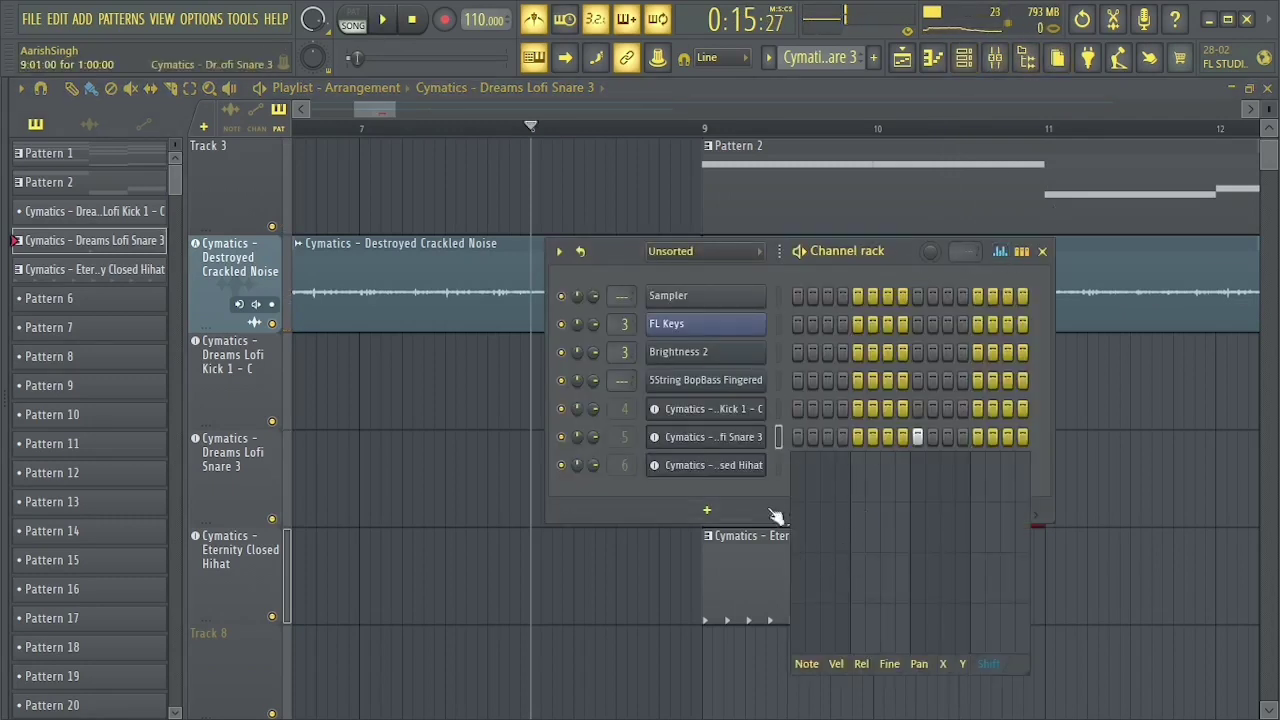
pyautogui.click(836, 664)
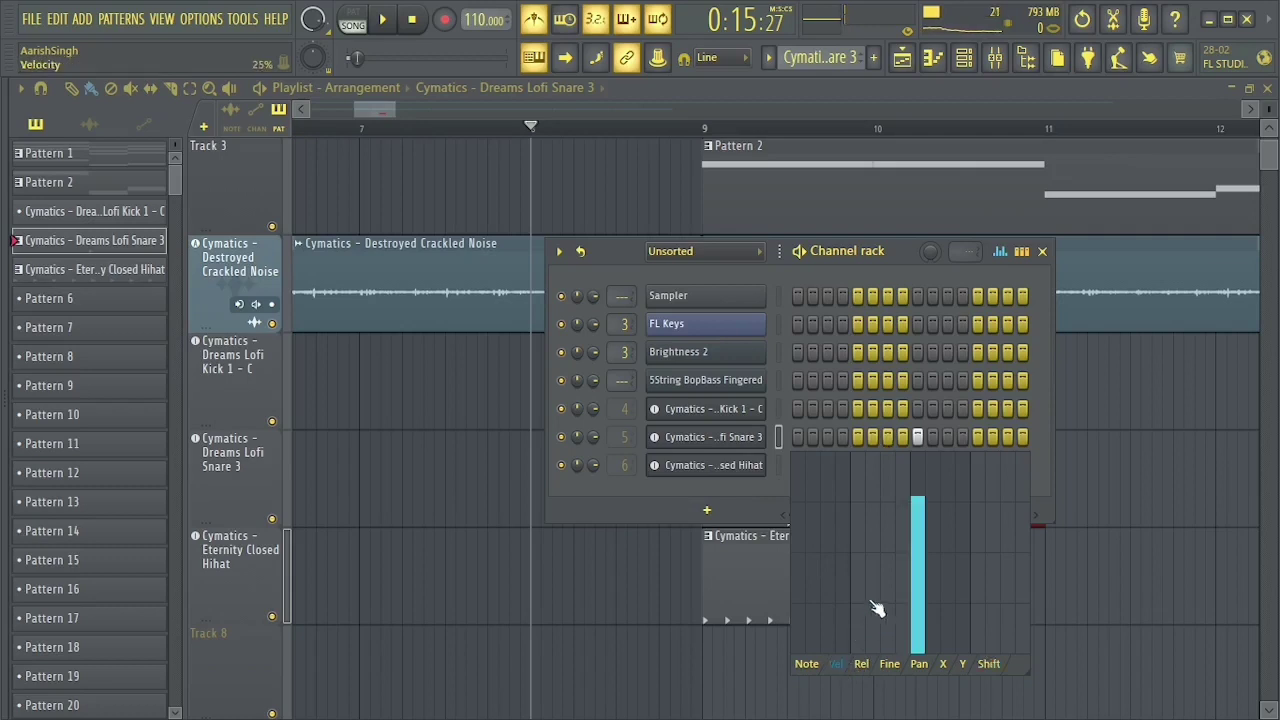
pyautogui.moveTo(928, 497); pyautogui.dragTo(951, 240)
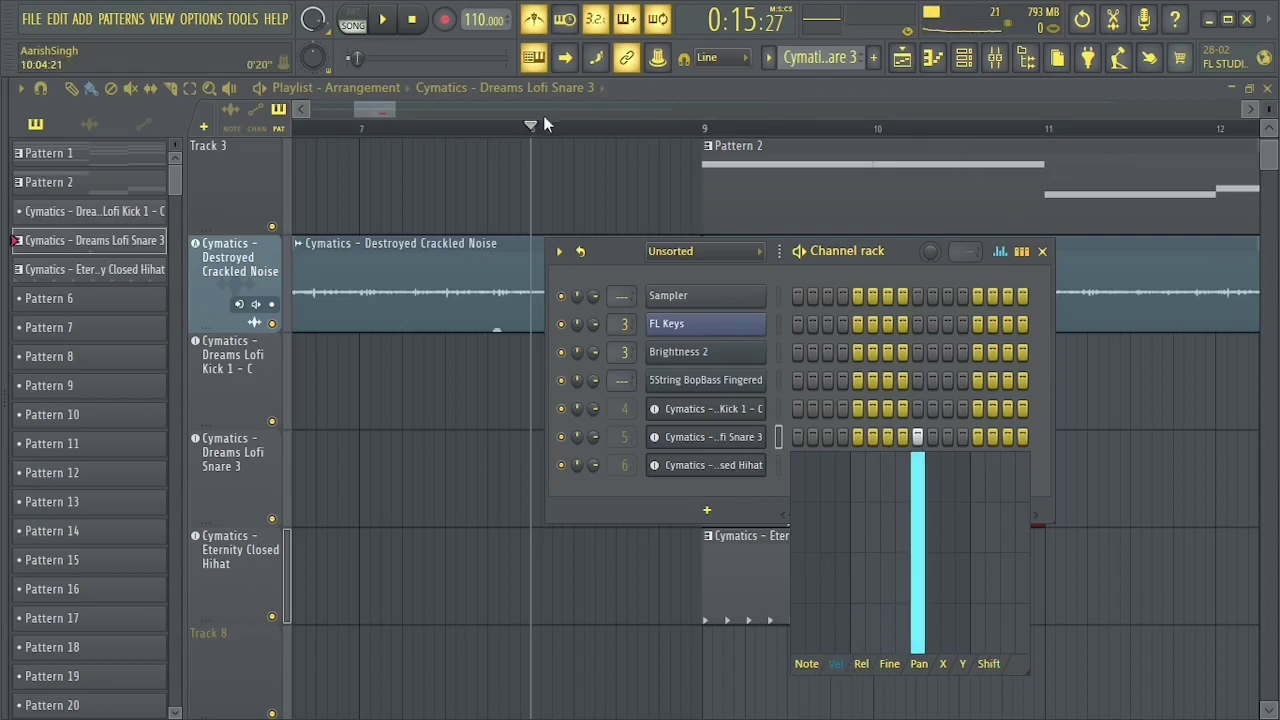
pyautogui.click(390, 107)
pyautogui.press('space')
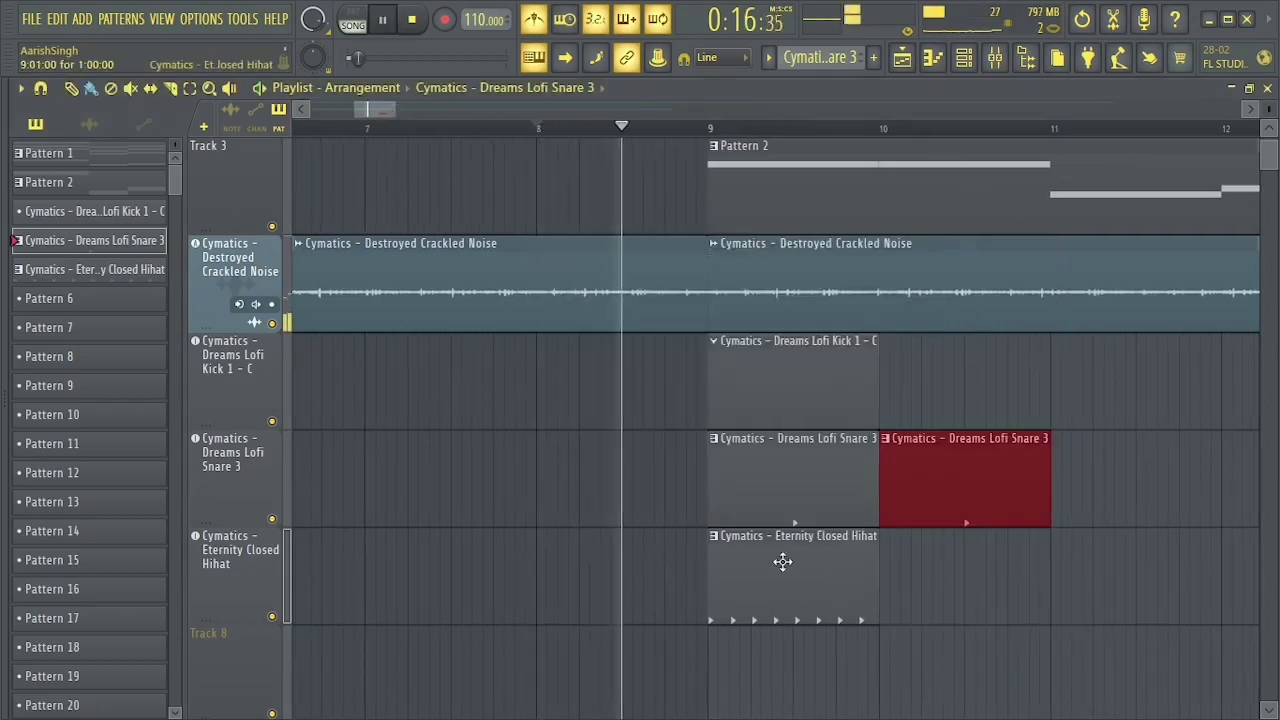
# Duplicate the hi-hat and snare pattern clips so both tracks fill bars 9 to 12.
pyautogui.click(806, 604)
pyautogui.hotkey('ctrl', 'b')
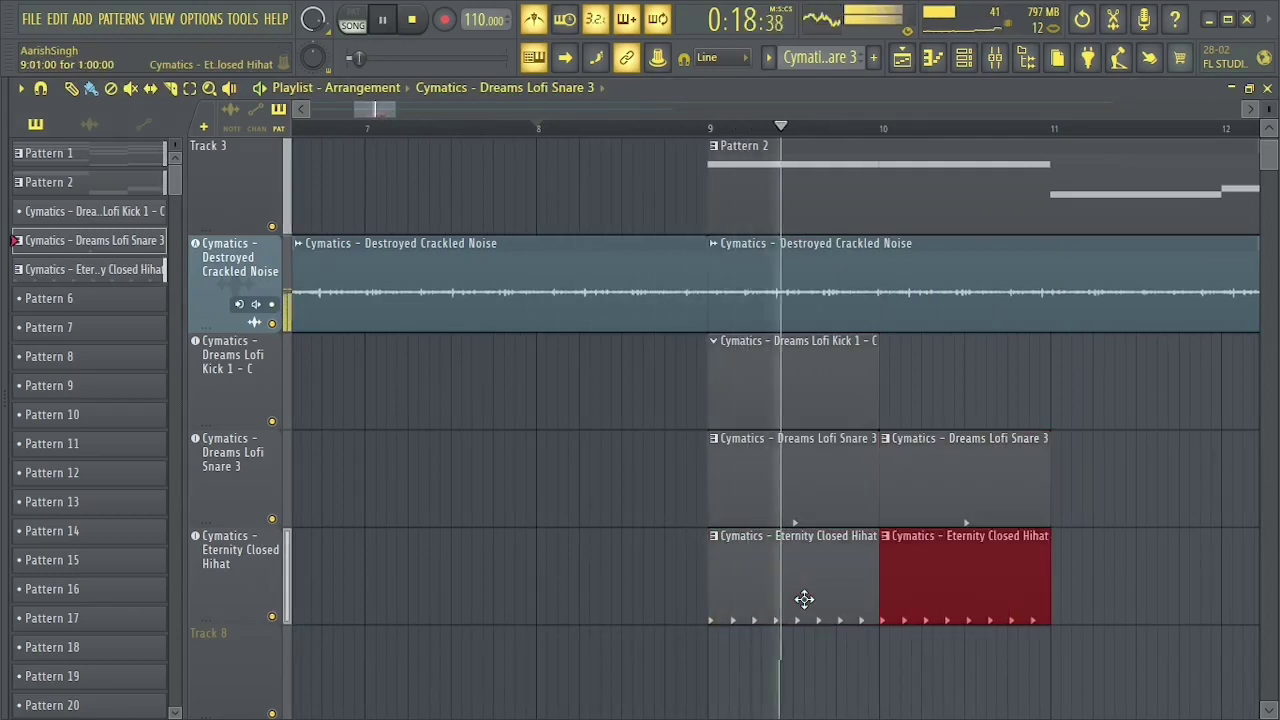
pyautogui.hotkey('ctrl', 'b')
pyautogui.hotkey('ctrl', 'b')
pyautogui.click(763, 494)
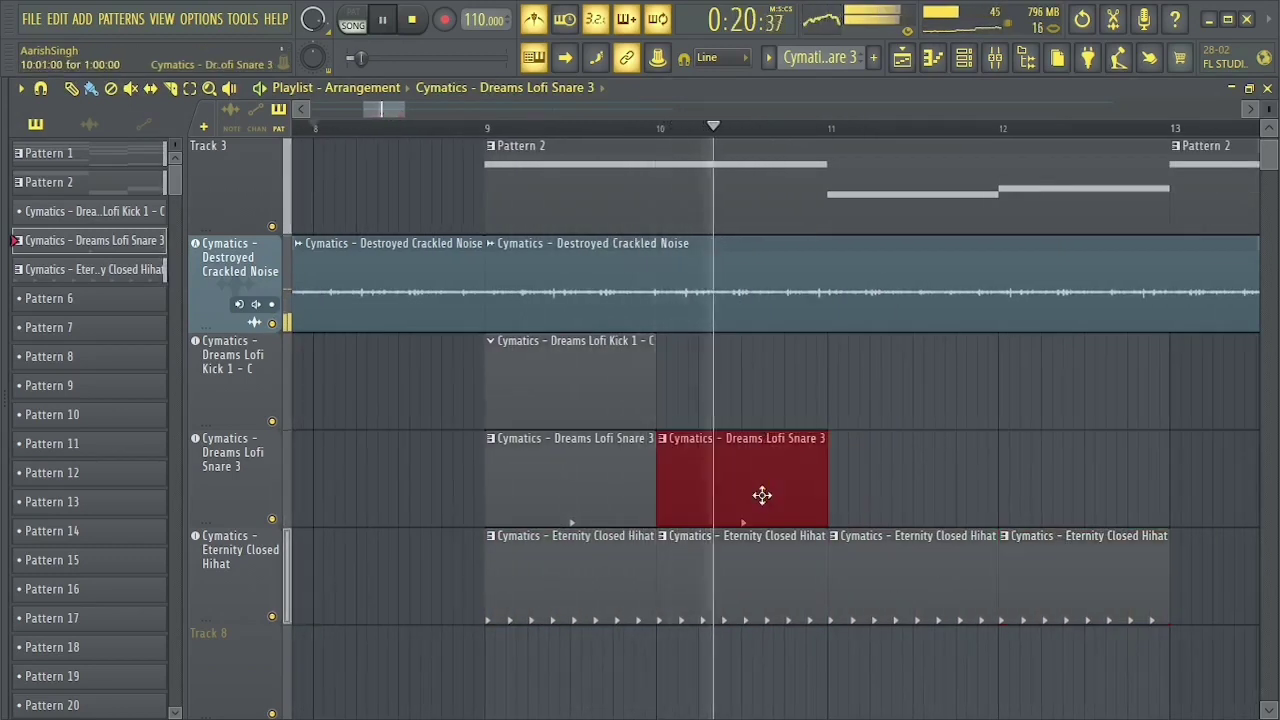
pyautogui.hotkey('ctrl', 'b')
pyautogui.hotkey('ctrl', 'b')
pyautogui.press('space')
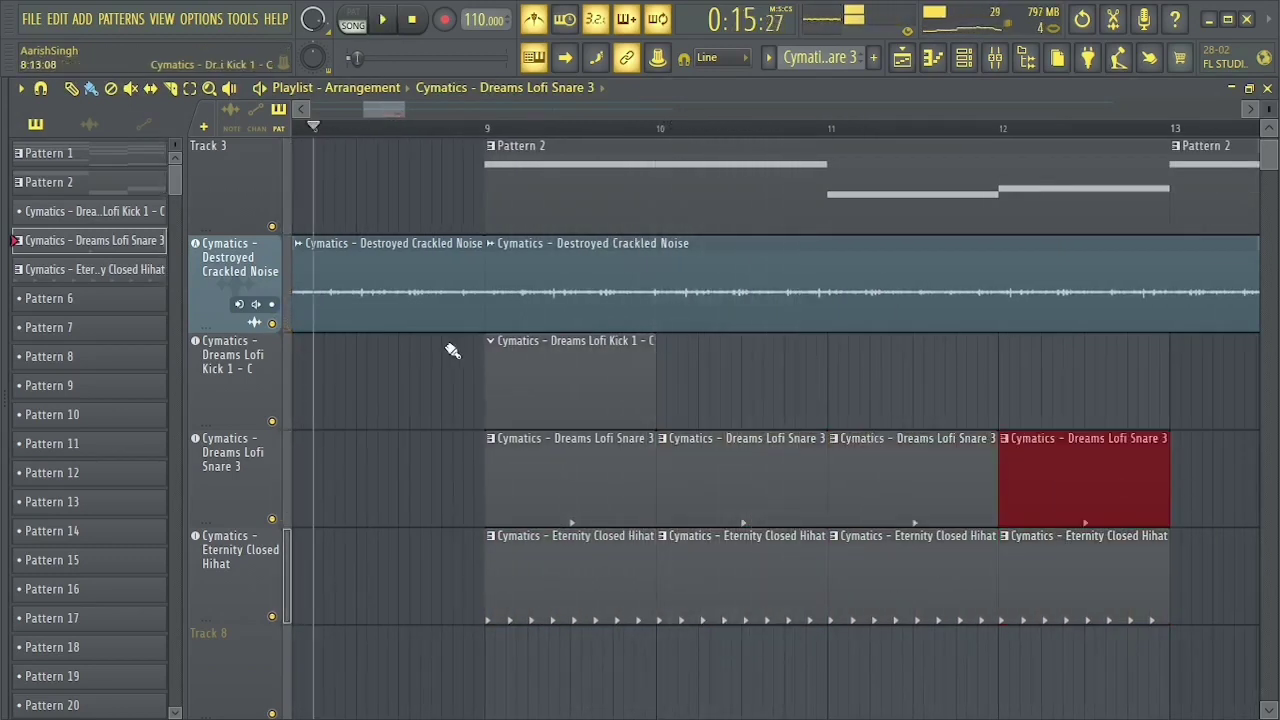
# Place Dreams Lofi Kick 1 hits on steps 1 and 15 of its pattern, auditioning them with the arrangement.
pyautogui.doubleClick(518, 382)
pyautogui.click(964, 57)
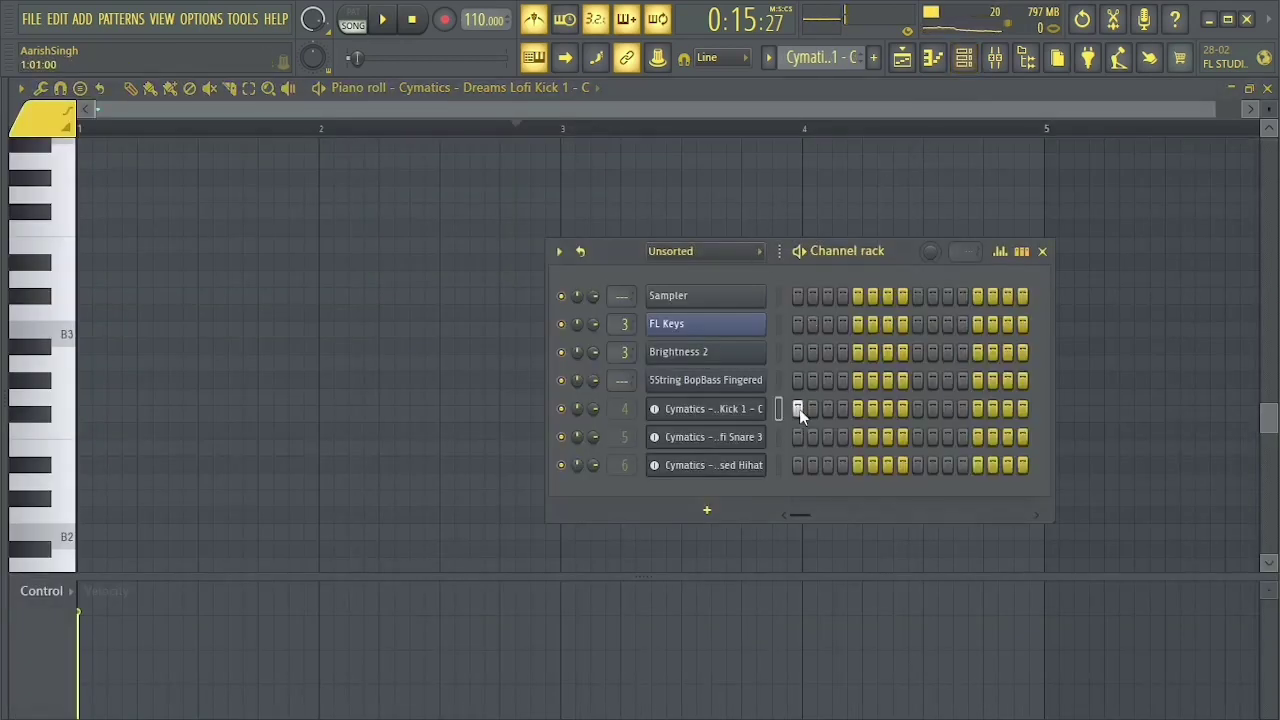
pyautogui.click(1000, 252)
pyautogui.click(999, 254)
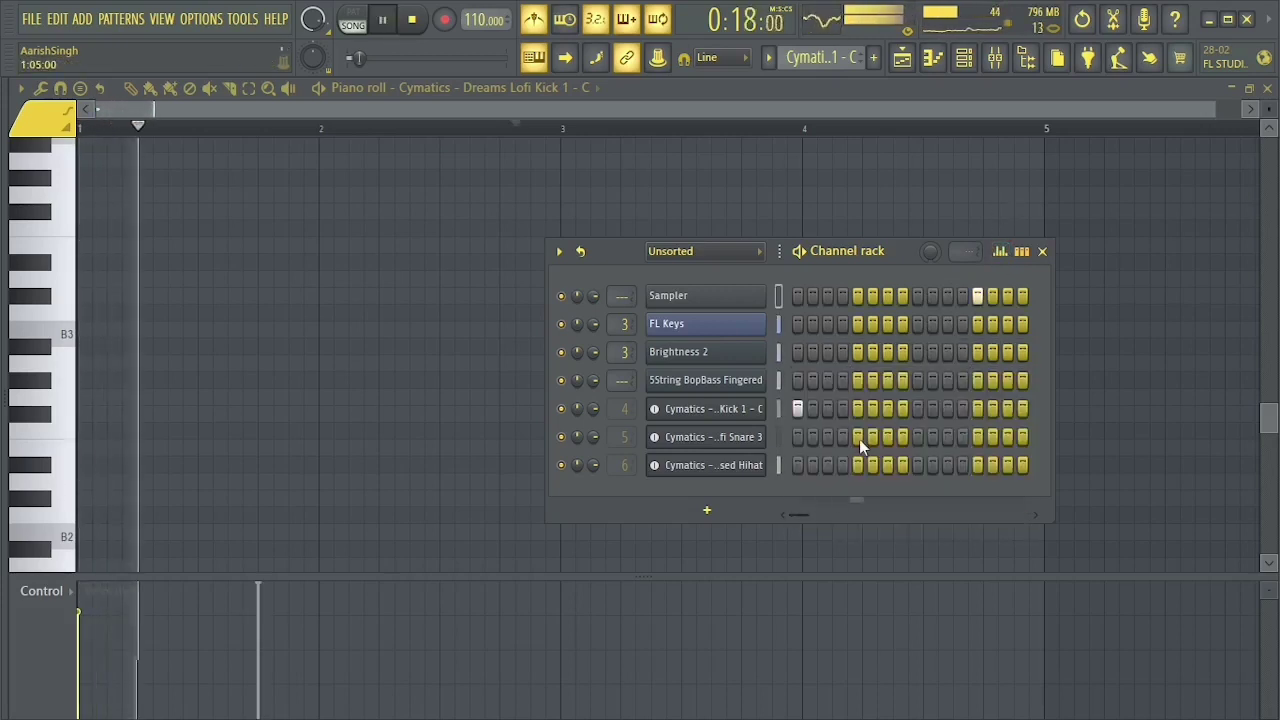
pyautogui.press('space')
pyautogui.press('space')
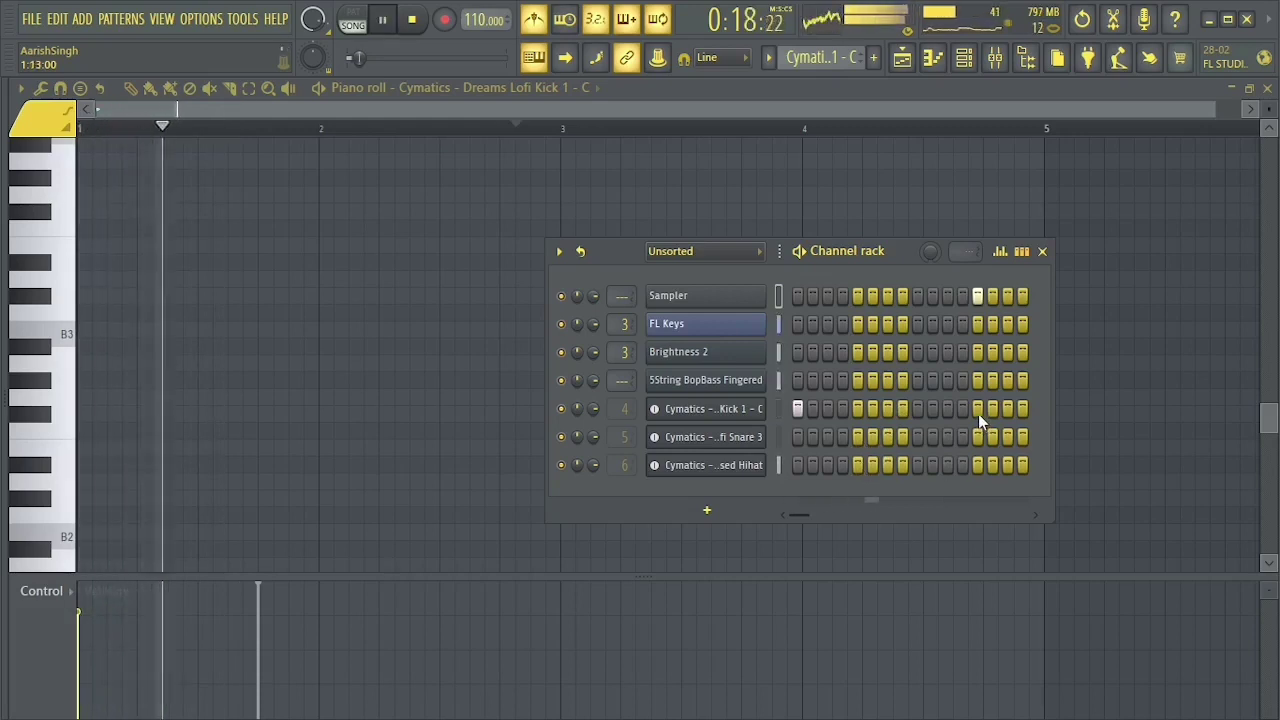
pyautogui.click(1007, 408)
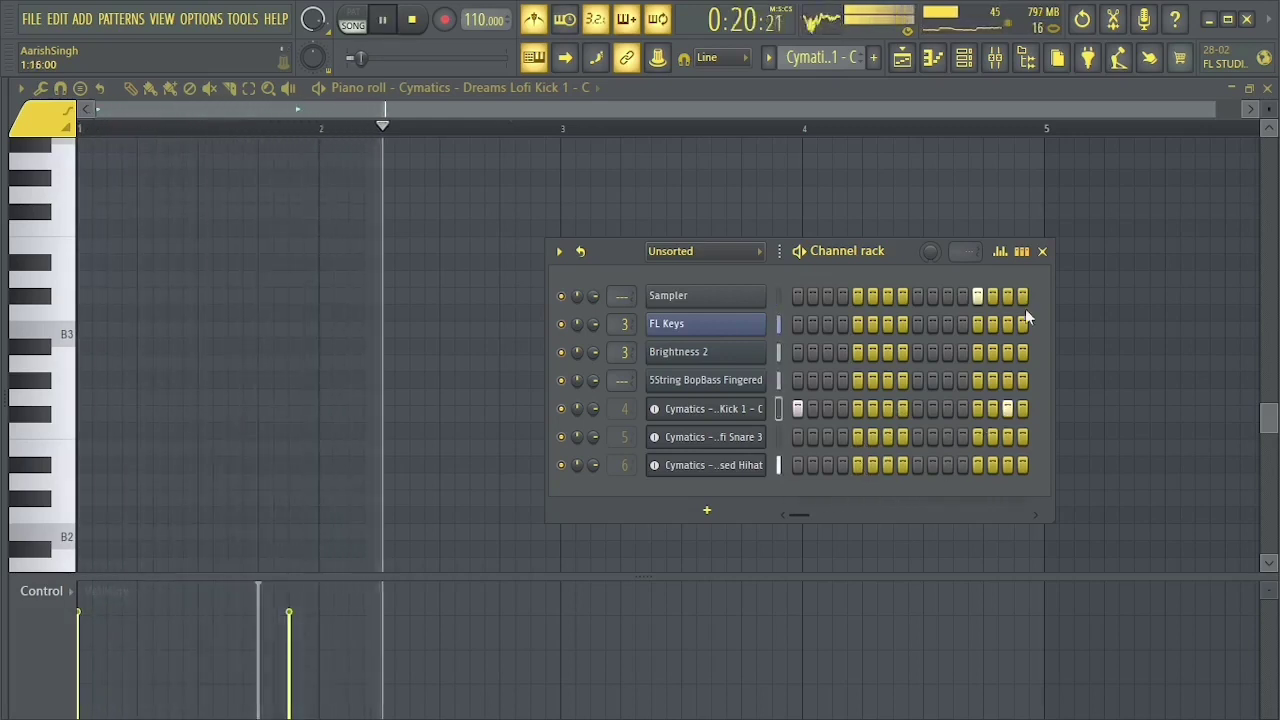
pyautogui.press('space')
# Raise the velocity of the kick hit on step 1 to maximum and audition it in the playlist.
pyautogui.click(1000, 252)
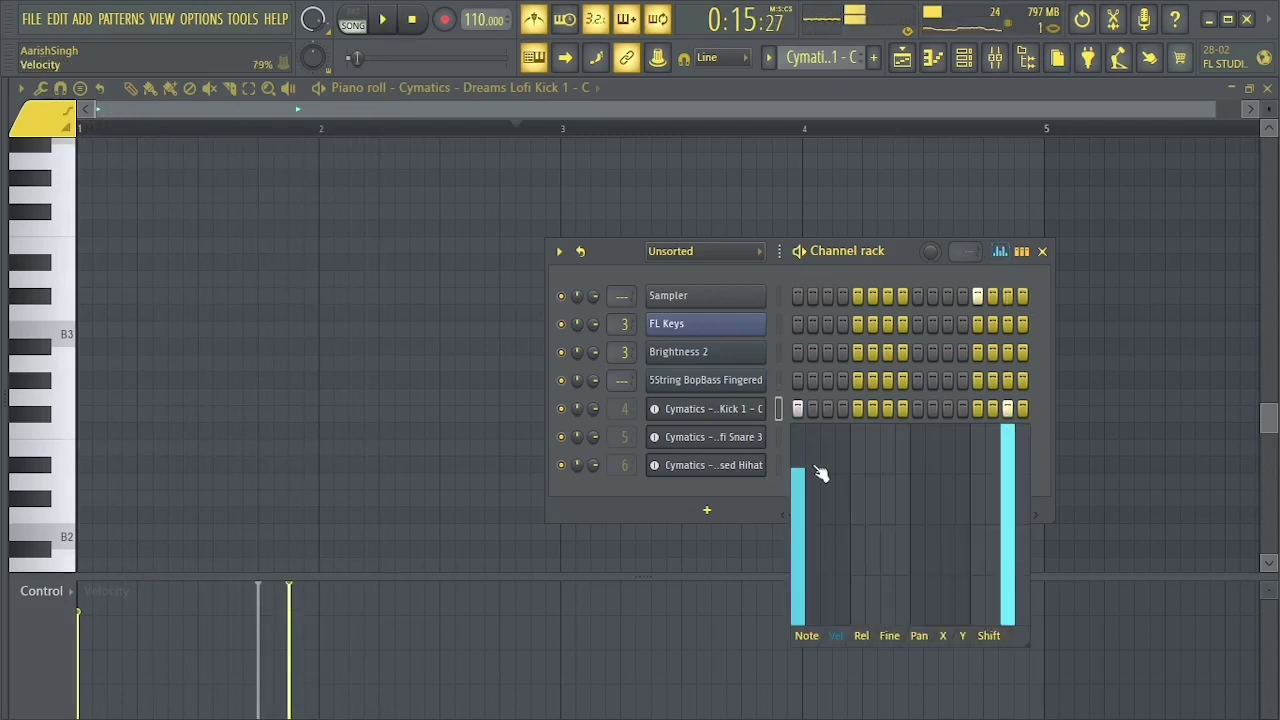
pyautogui.moveTo(815, 468); pyautogui.dragTo(819, 316)
pyautogui.click(1042, 252)
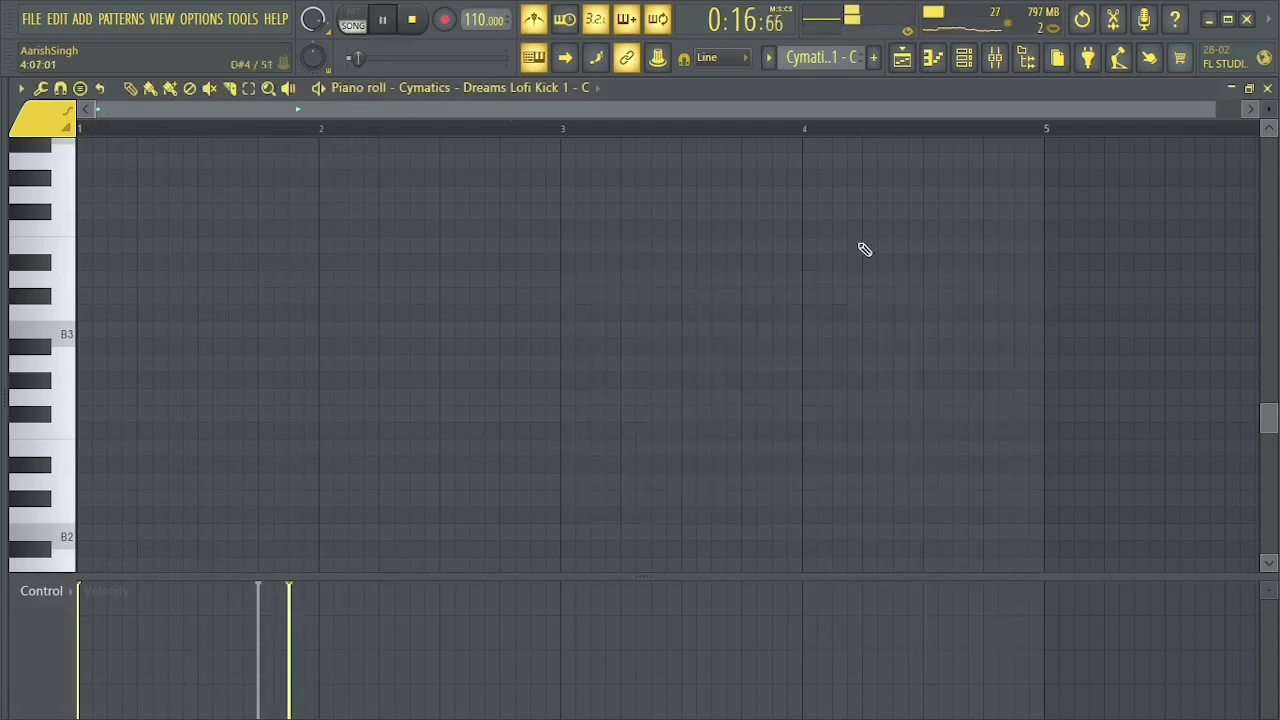
pyautogui.click(905, 58)
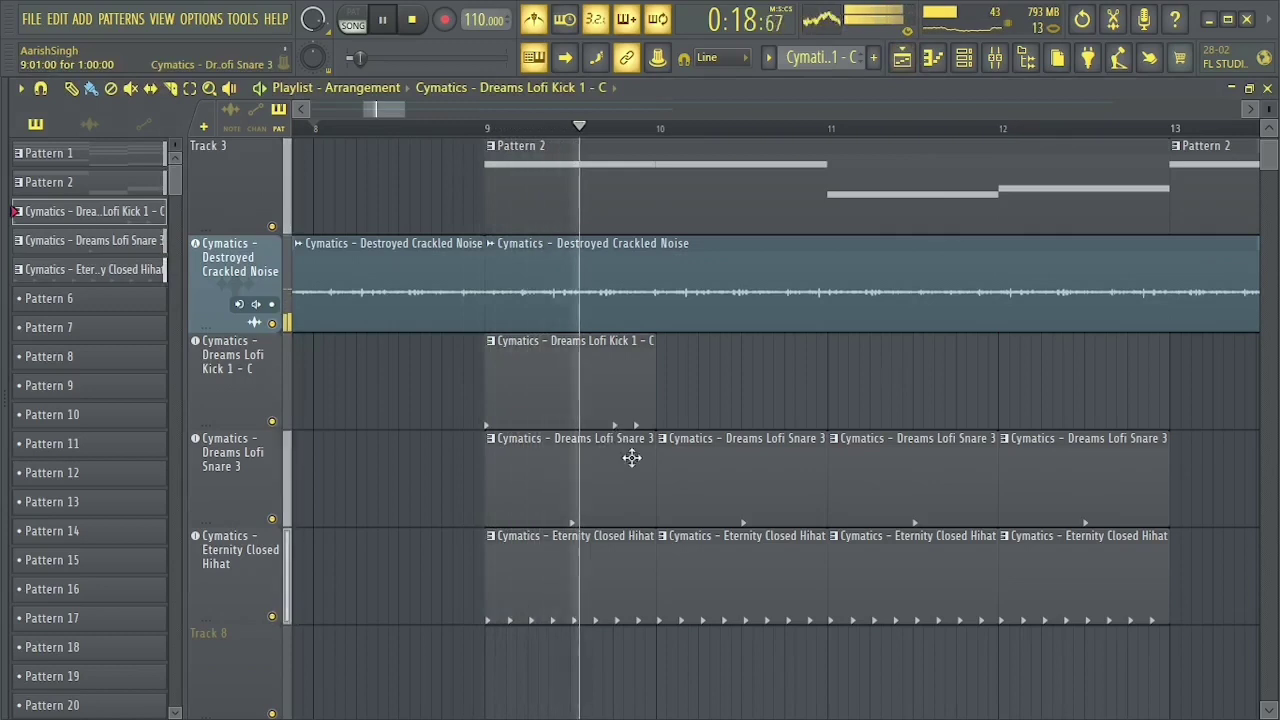
pyautogui.press('space')
# Show the kick pattern's C5 notes in the piano roll and play them with the arrangement.
pyautogui.doubleClick(606, 380)
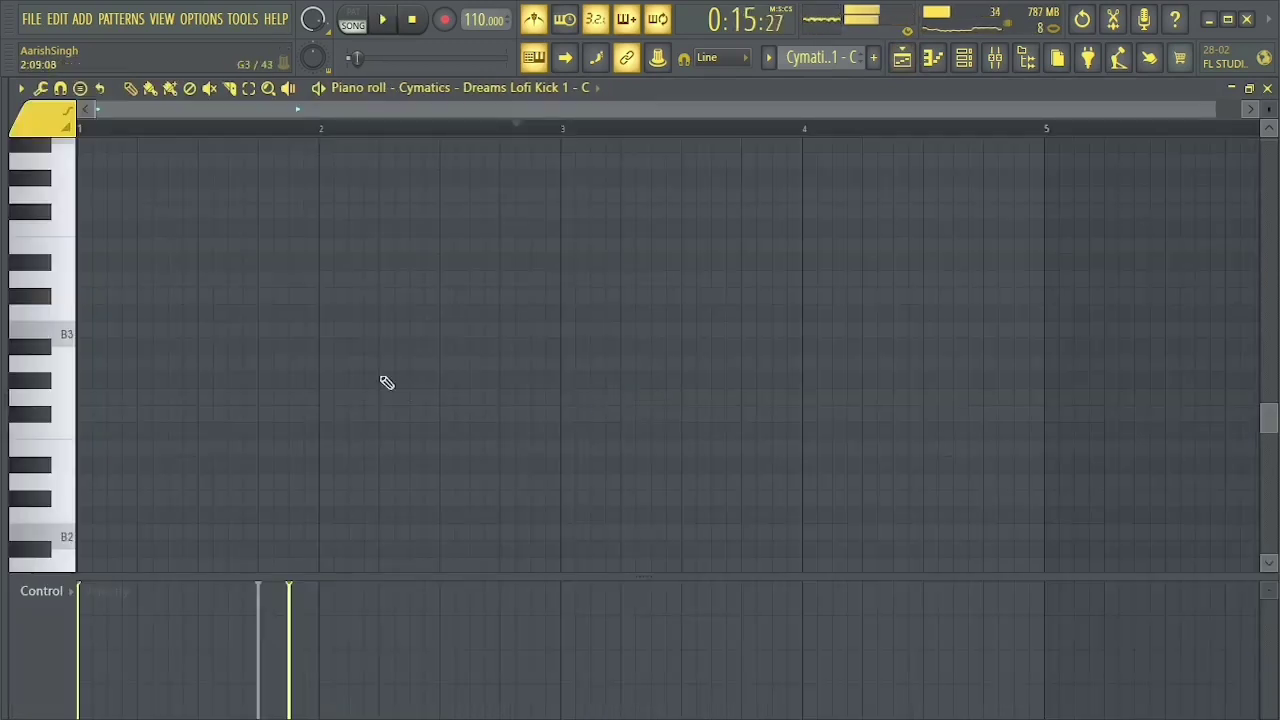
pyautogui.scroll(10, 493, 303)
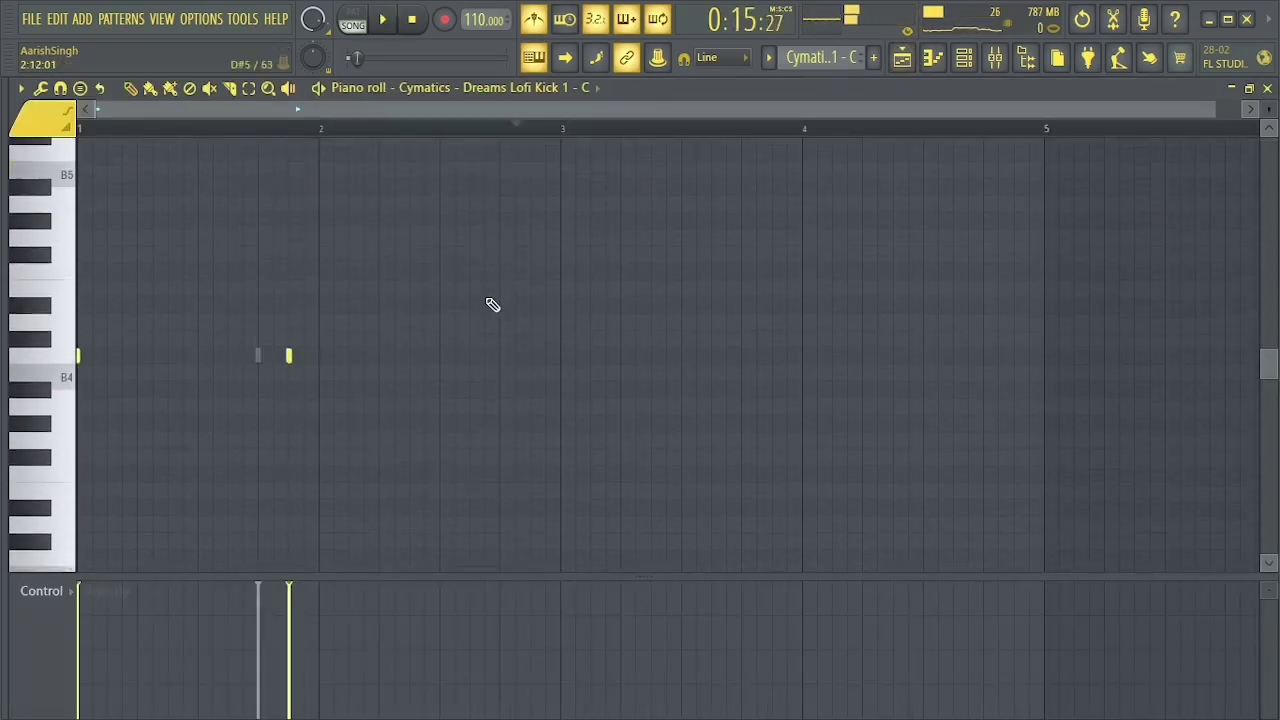
pyautogui.press('space')
pyautogui.scroll(-3, 310, 478)
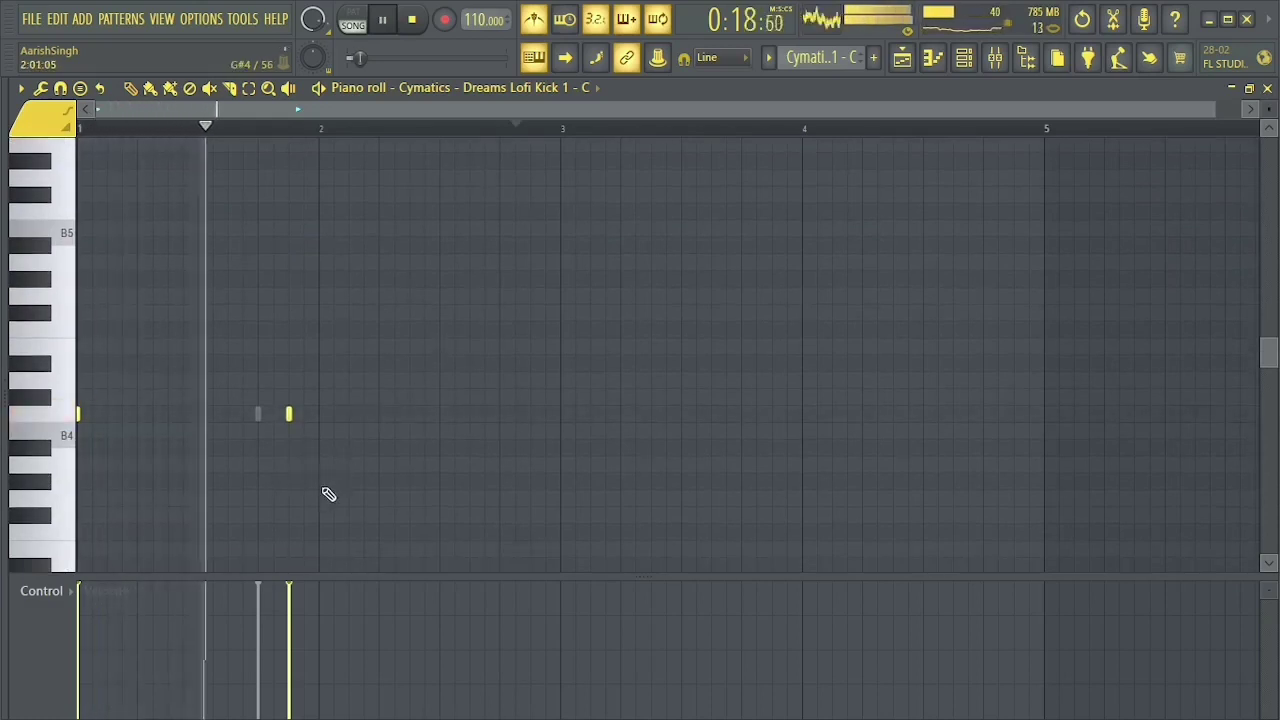
# Try a C5 kick note on step 4 of bar 2 and remove it.
pyautogui.click(370, 415)
pyautogui.rightClick(470, 416)
pyautogui.press('space')
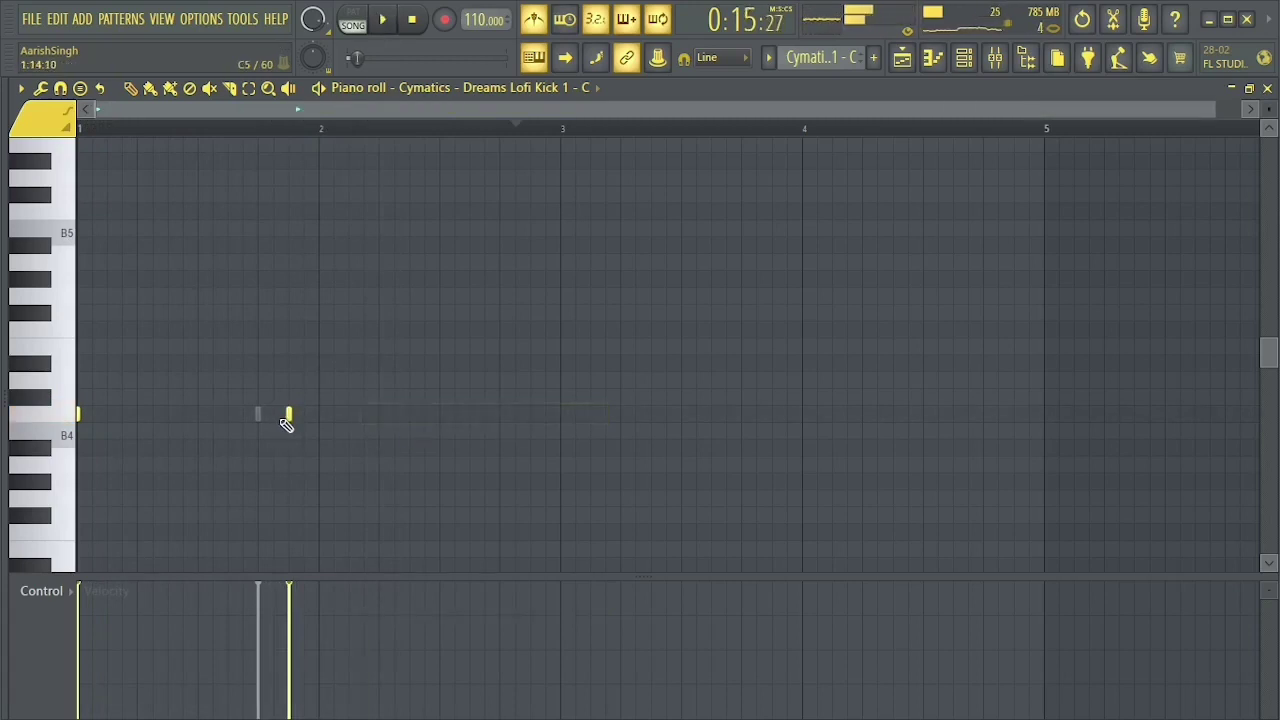
pyautogui.press('space')
pyautogui.click(361, 414)
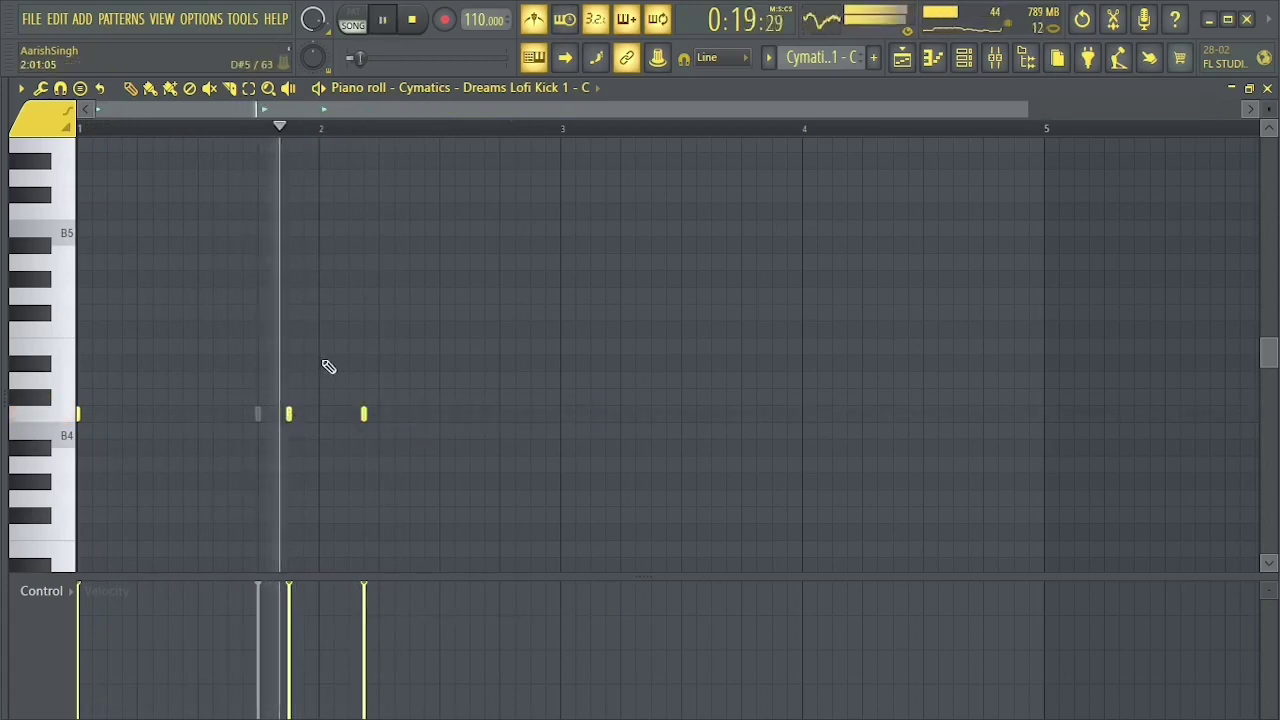
pyautogui.rightClick(364, 415)
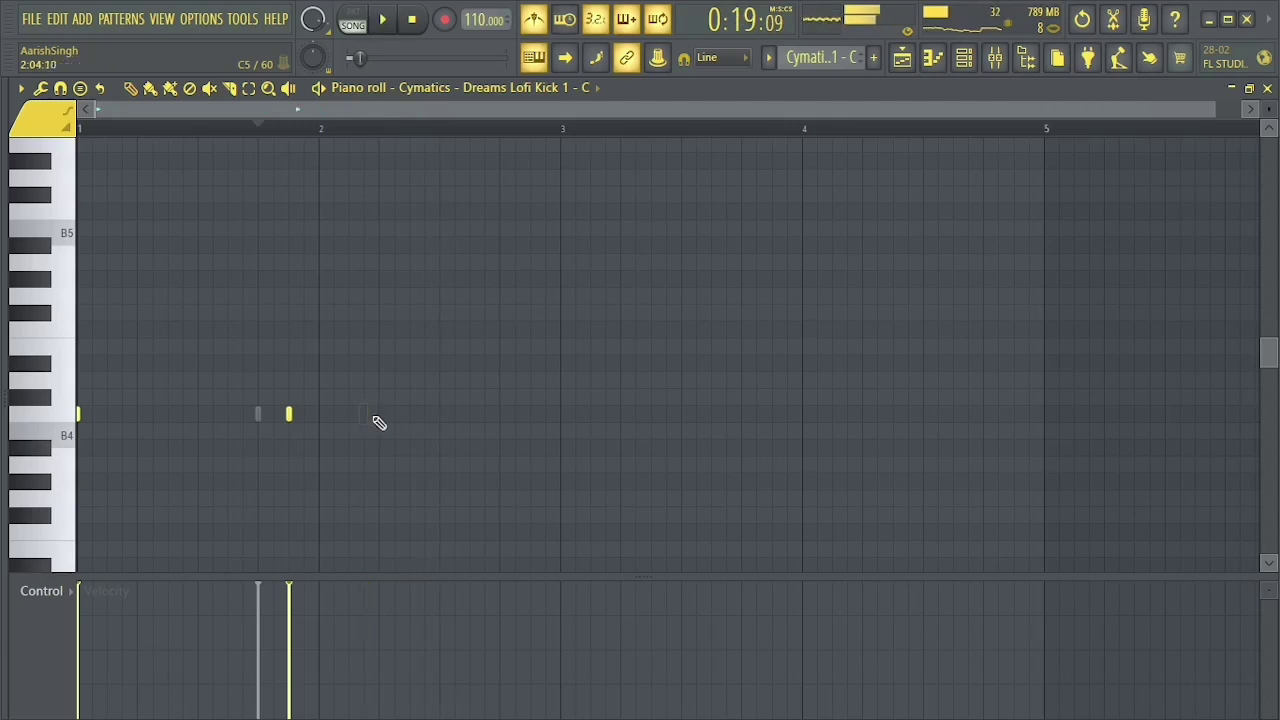
# Add C5 kick notes on step 5 of bar 2 and on the first steps of bars 3 and 4.
pyautogui.click(378, 414)
pyautogui.press('space')
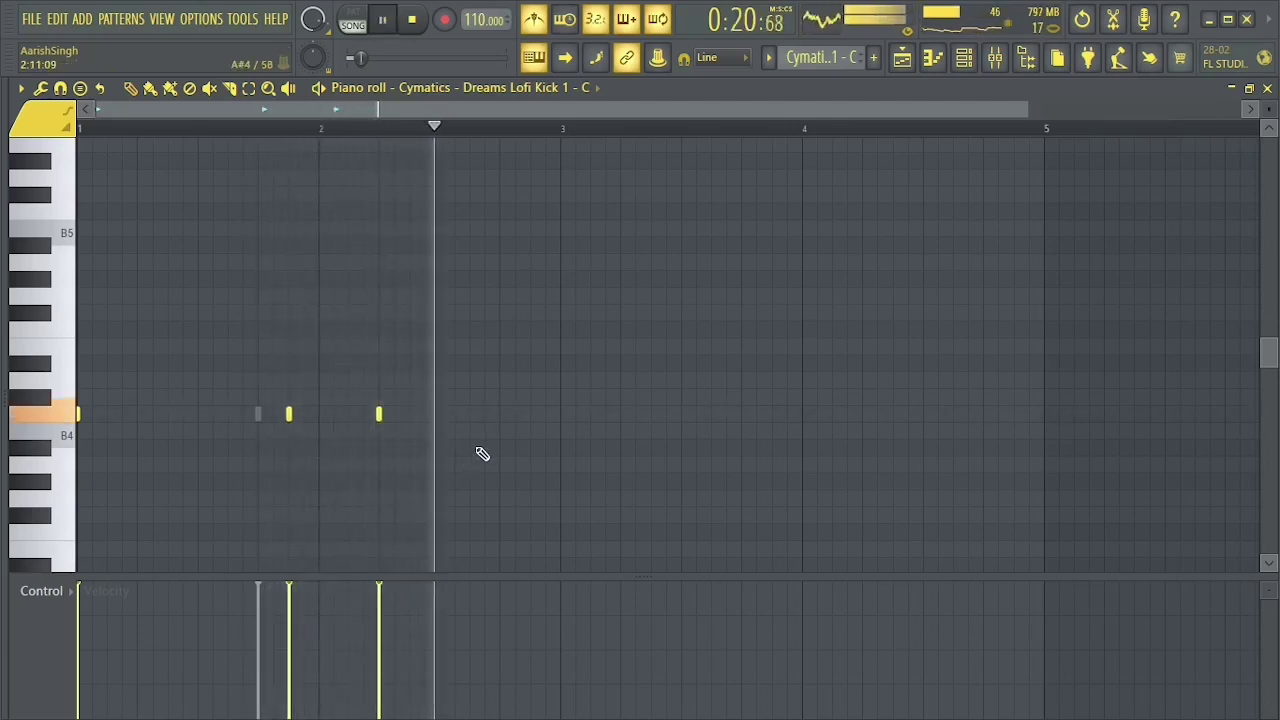
pyautogui.click(561, 414)
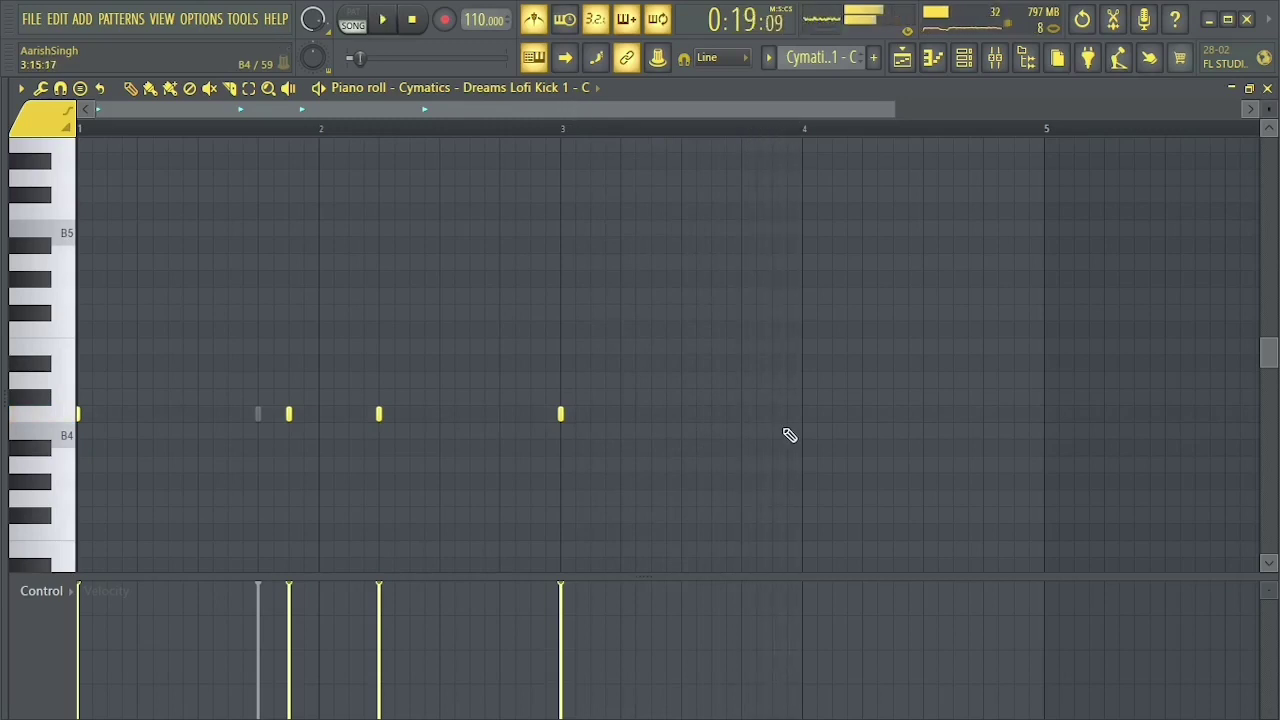
pyautogui.click(805, 414)
# Add C5 kick notes on steps 5, 13 and 15 of bar 4 and on steps 2 to 4 of bar 3.
pyautogui.click(764, 130)
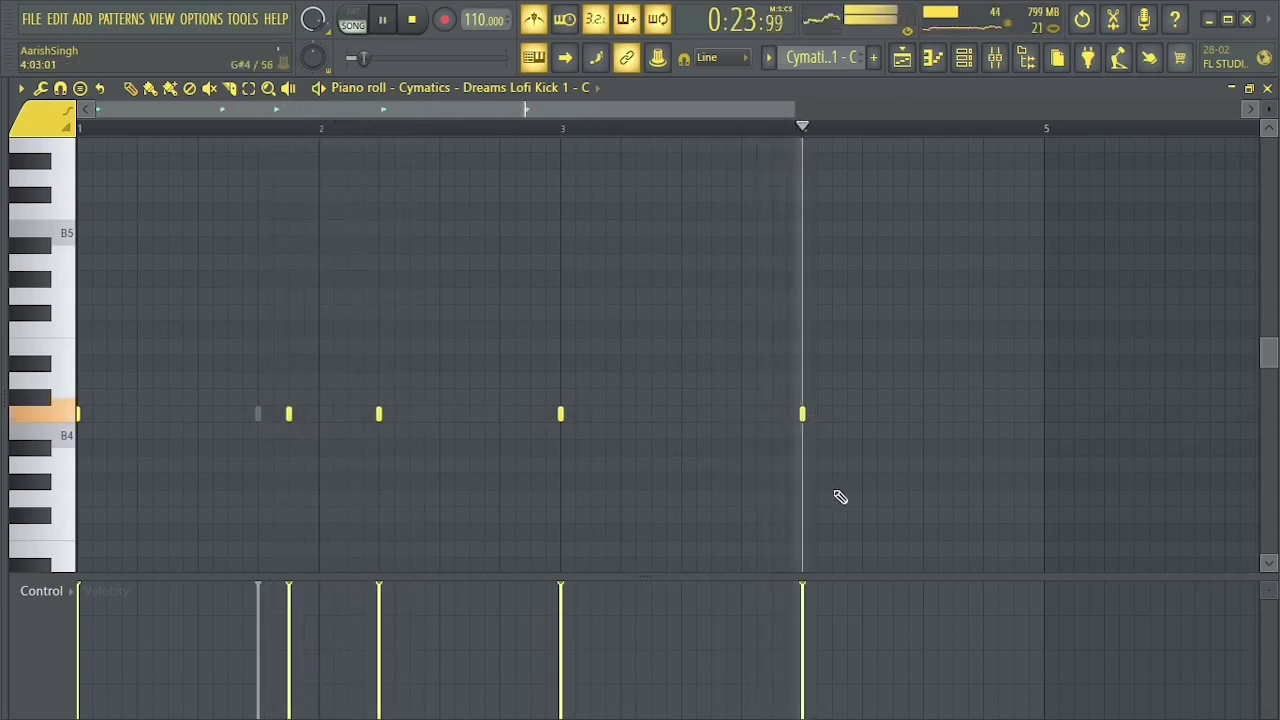
pyautogui.click(862, 414)
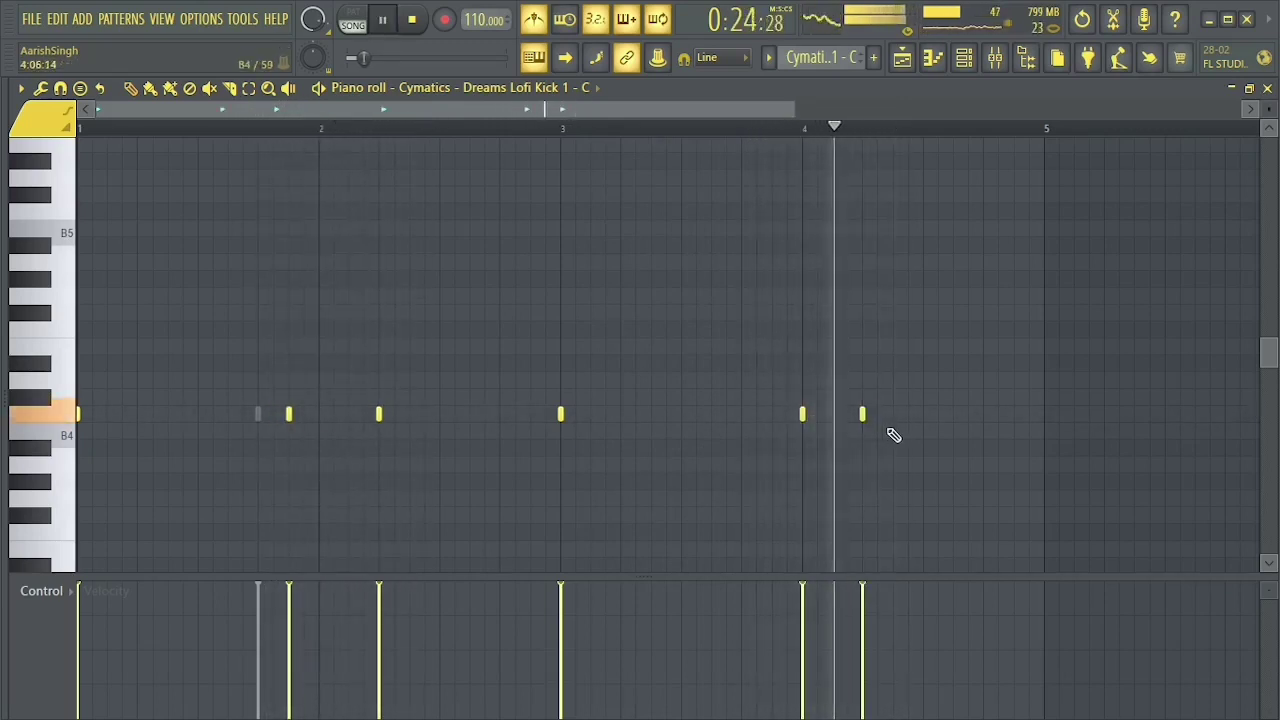
pyautogui.click(983, 414)
pyautogui.click(1014, 414)
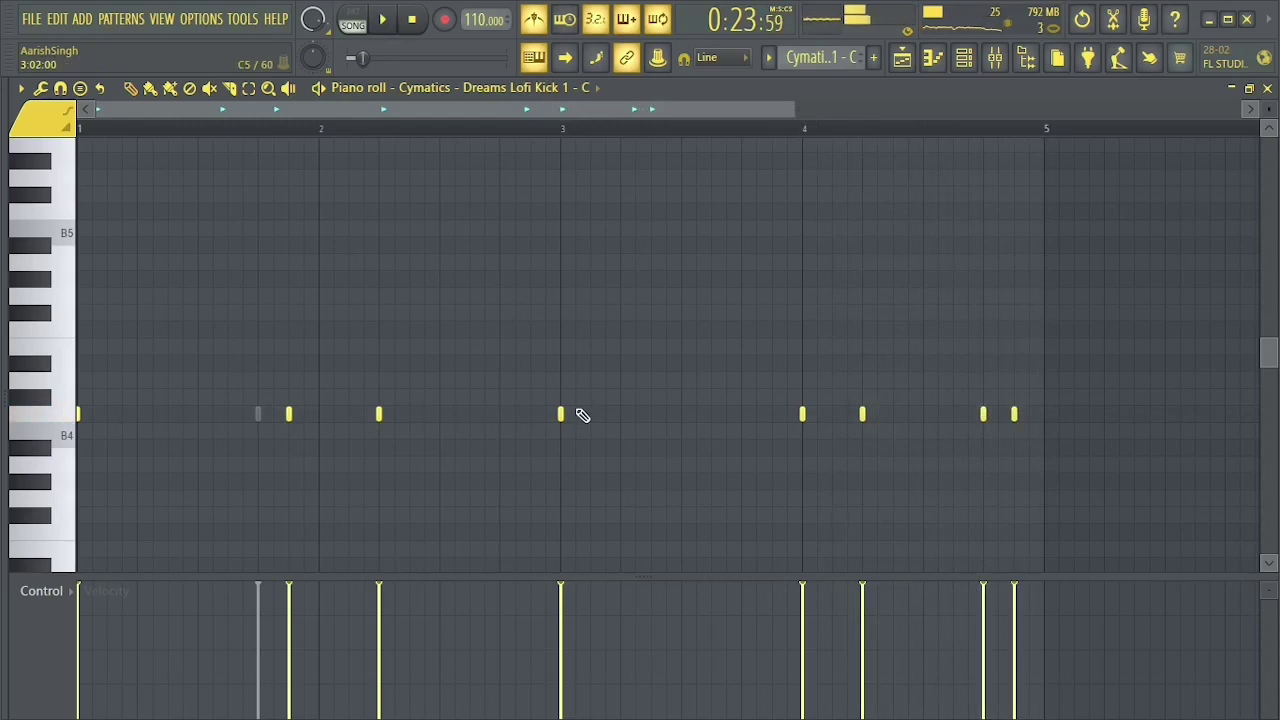
pyautogui.click(606, 414)
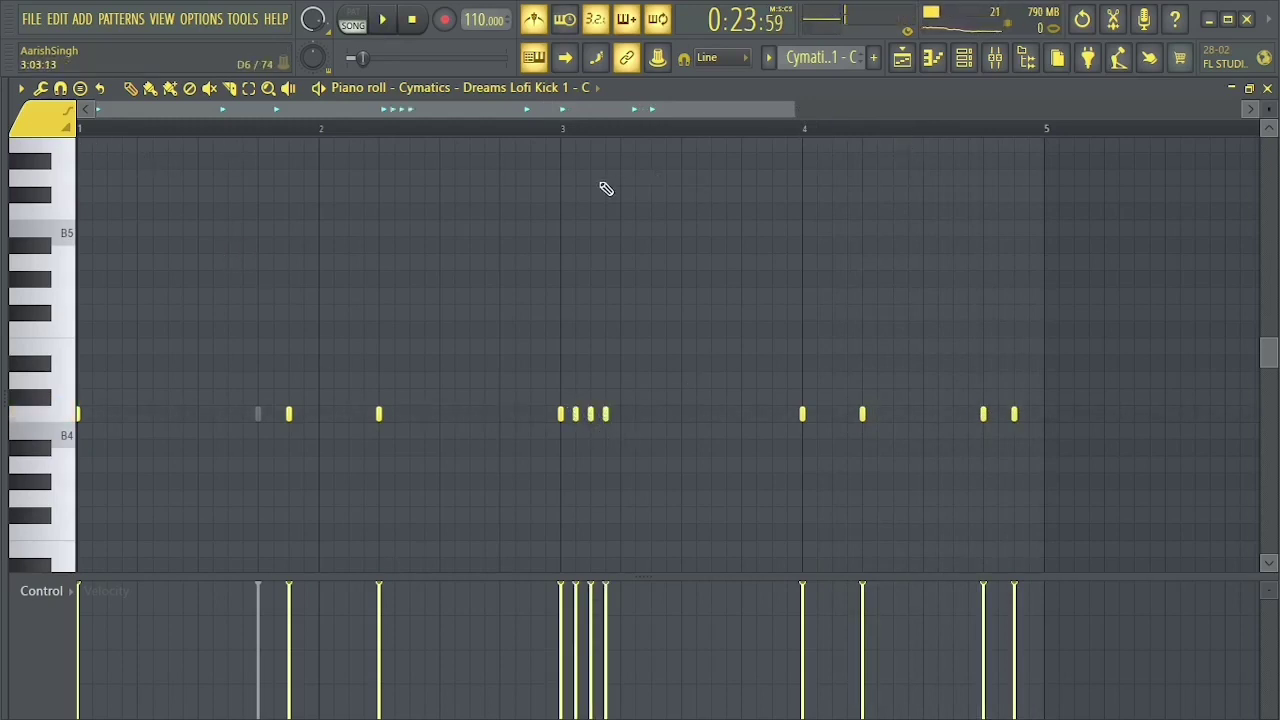
# In the playlist, select the kick, snare and hi-hat clips of bars 9 to 12 and duplicate them through bar 48.
pyautogui.click(902, 57)
pyautogui.click(476, 129)
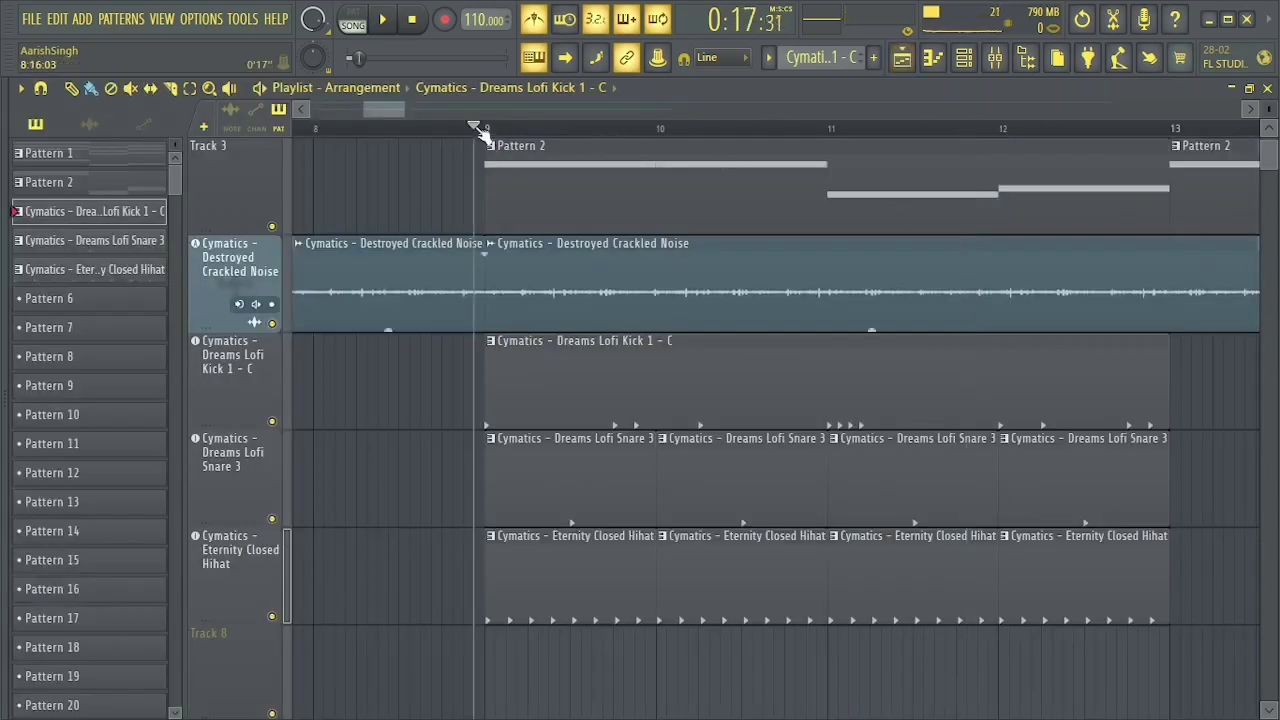
pyautogui.moveTo(408, 107); pyautogui.dragTo(497, 107)
pyautogui.moveTo(612, 400); pyautogui.dragTo(381, 584)
pyautogui.hotkey('ctrl', 'b')
pyautogui.hotkey('ctrl', 'b')
pyautogui.hotkey('ctrl', 'b')
pyautogui.hotkey('ctrl', 'b')
pyautogui.hotkey('ctrl', 'b')
pyautogui.hotkey('ctrl', 'b')
pyautogui.hotkey('ctrl', 'b')
pyautogui.hotkey('ctrl', 'b')
pyautogui.hotkey('ctrl', 'b')
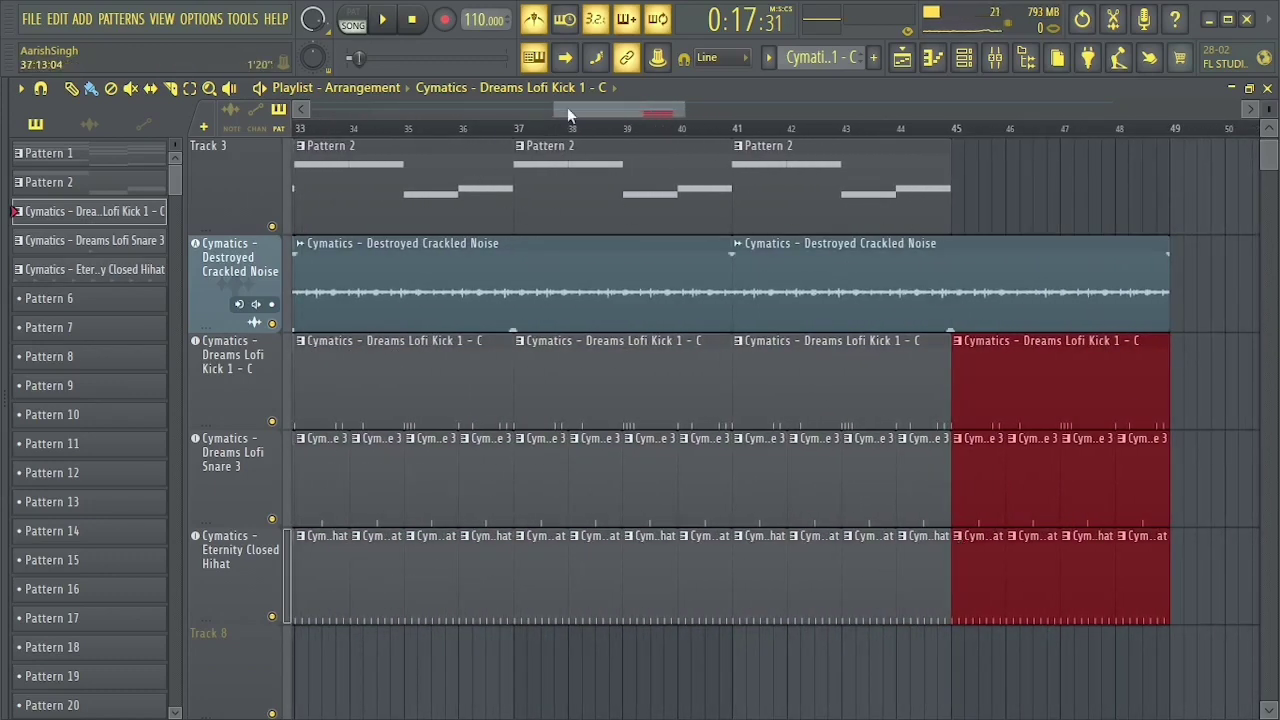
# Split Pattern 1 by channel into separate FL Keys and Brightness 2 patterns.
pyautogui.moveTo(555, 104); pyautogui.dragTo(300, 106)
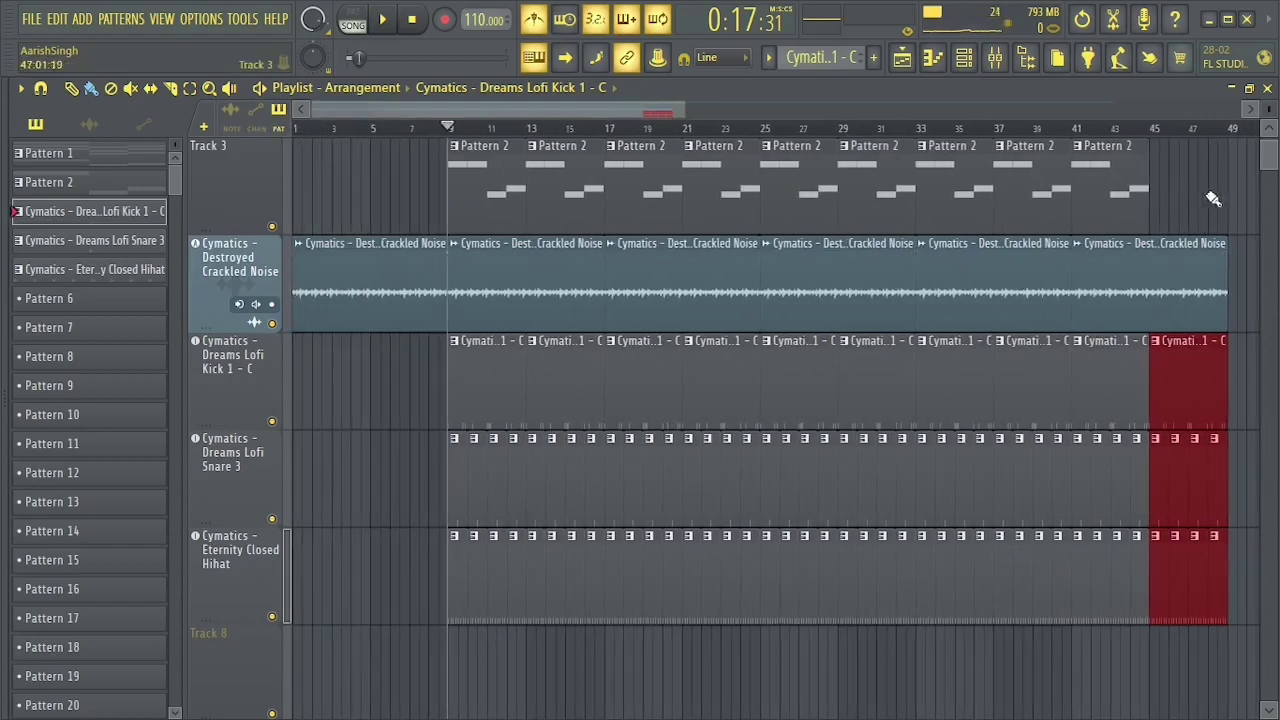
pyautogui.moveTo(1268, 168); pyautogui.dragTo(1272, 118)
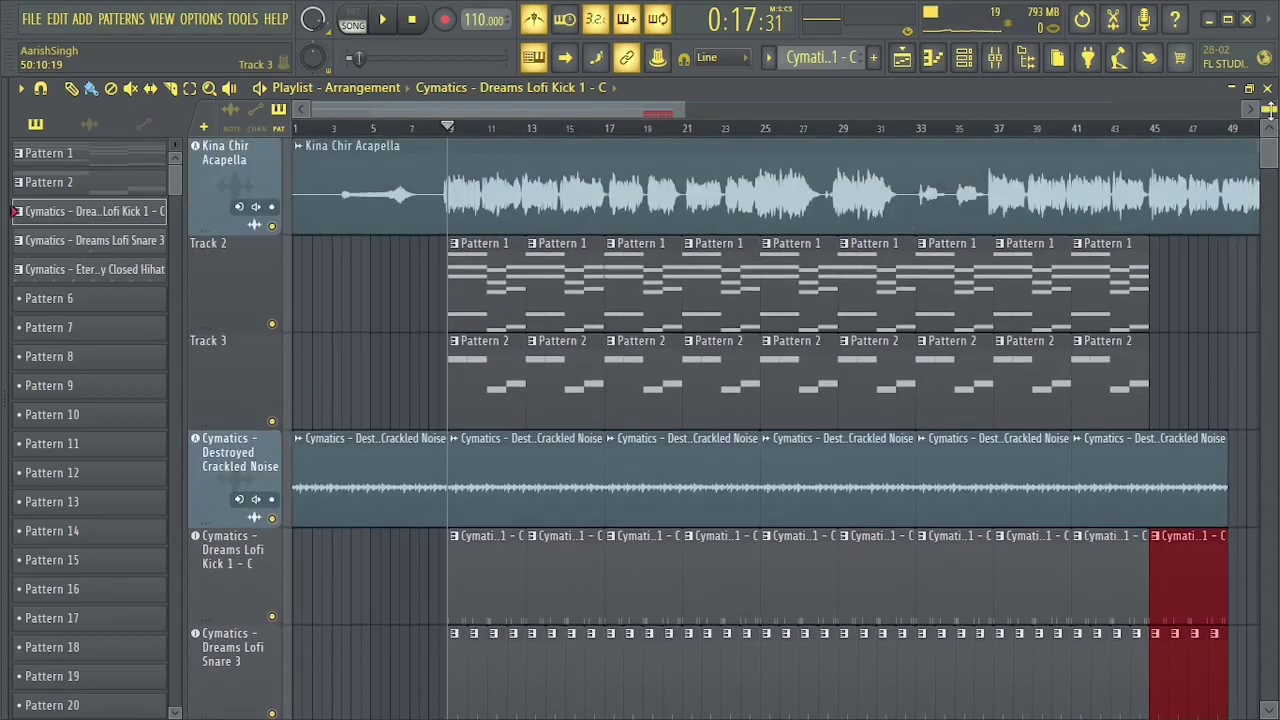
pyautogui.scroll(-2, 1270, 110)
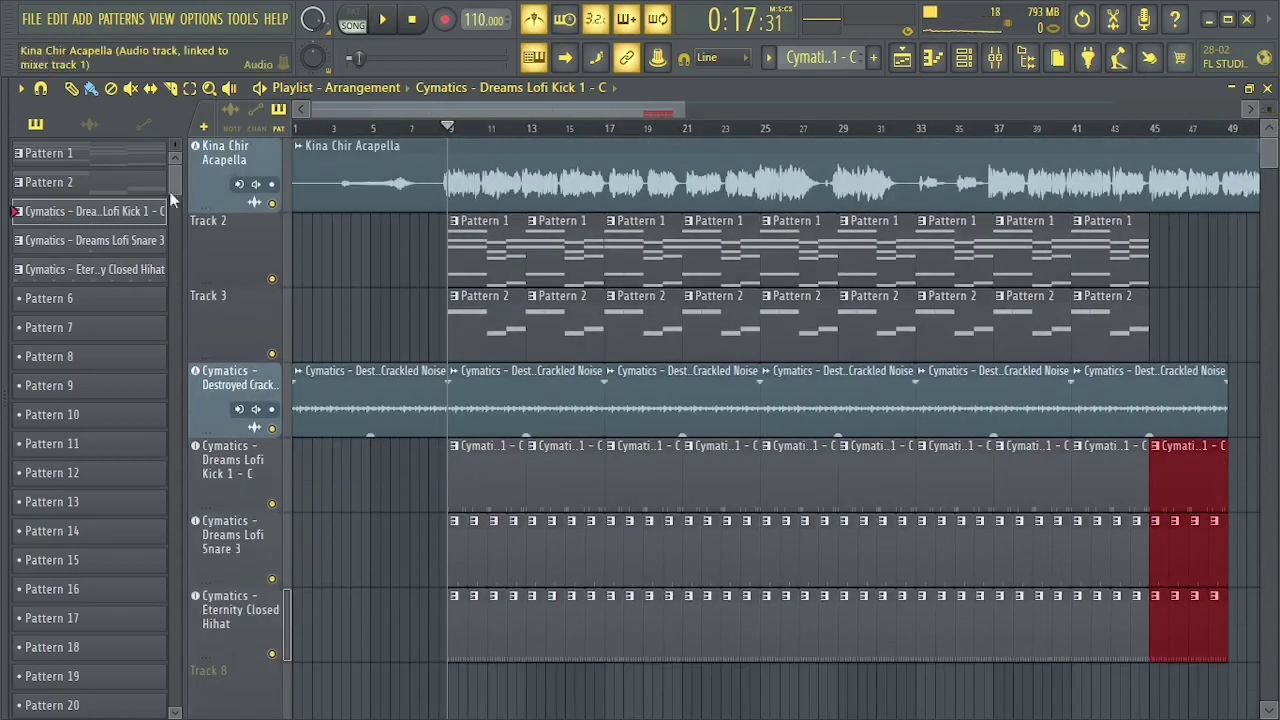
pyautogui.click(116, 156)
pyautogui.rightClick(116, 156)
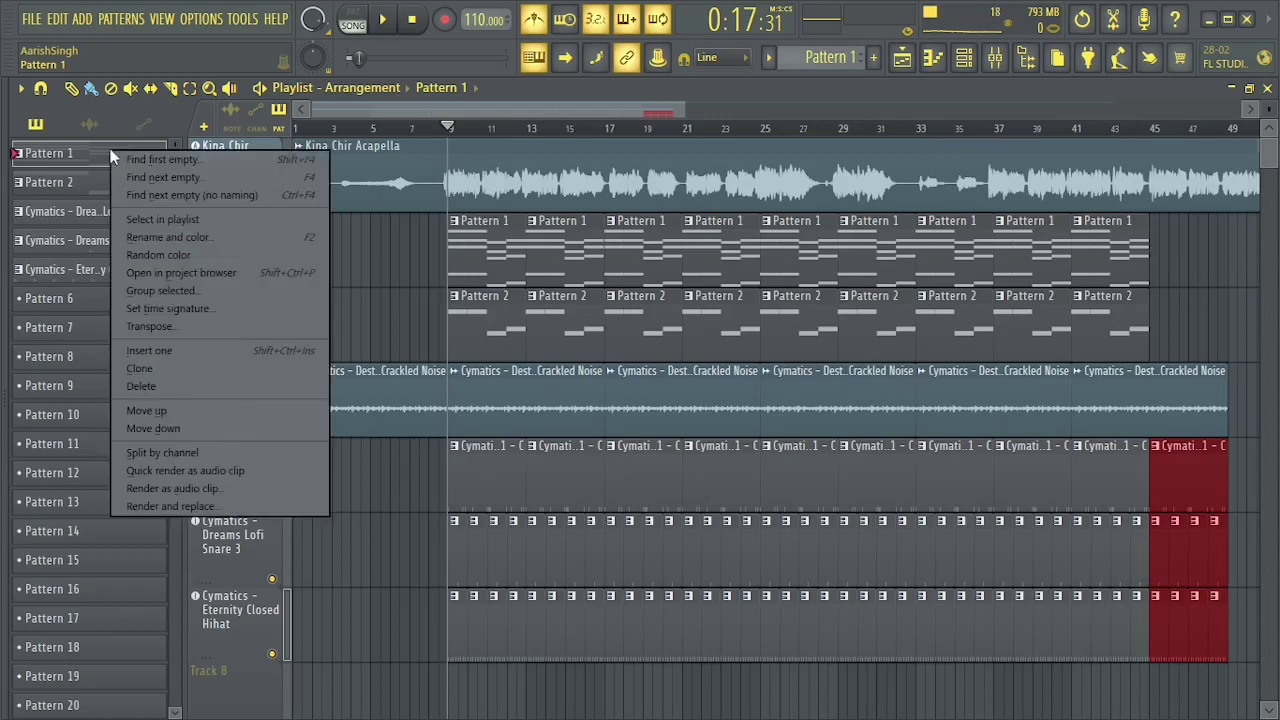
pyautogui.click(162, 451)
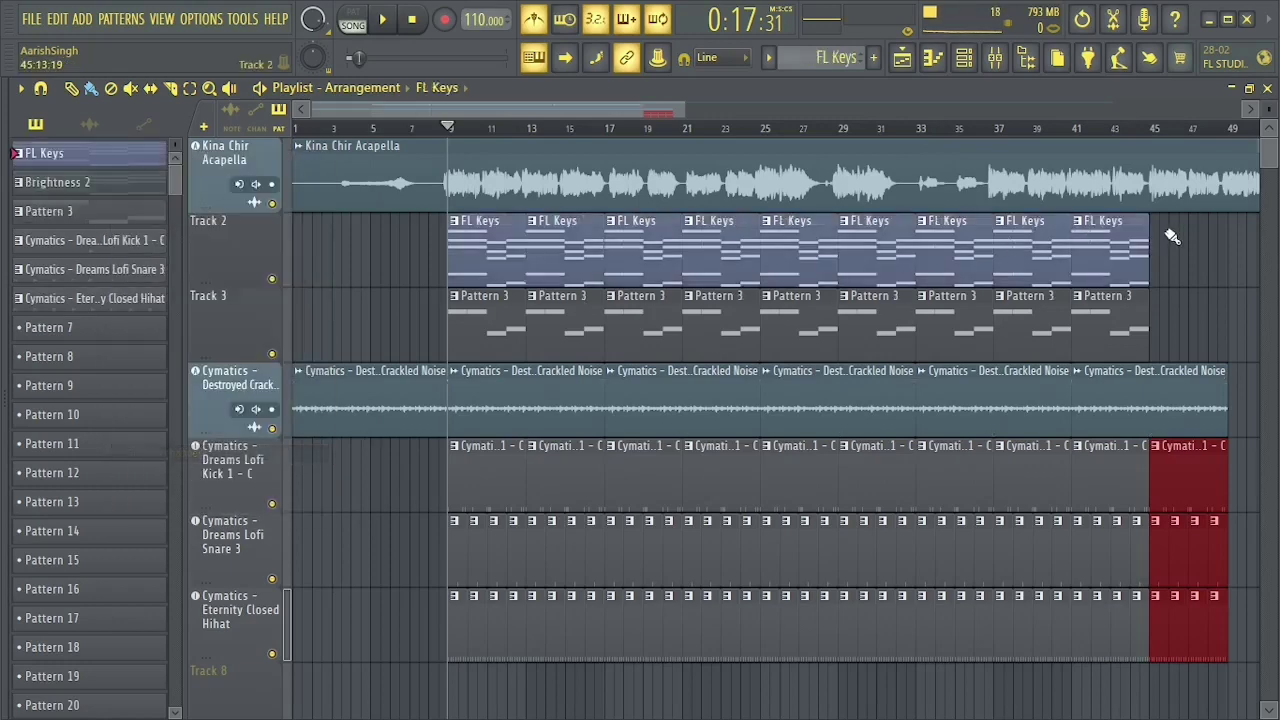
# Delete all FL Keys clips from Track 2 and insert three empty tracks above the Pattern 3 track.
pyautogui.moveTo(1170, 237)
pyautogui.mouseDown()
pyautogui.moveTo(760, 256)
pyautogui.moveTo(431, 232)
pyautogui.mouseUp()
pyautogui.rightClick(242, 242)
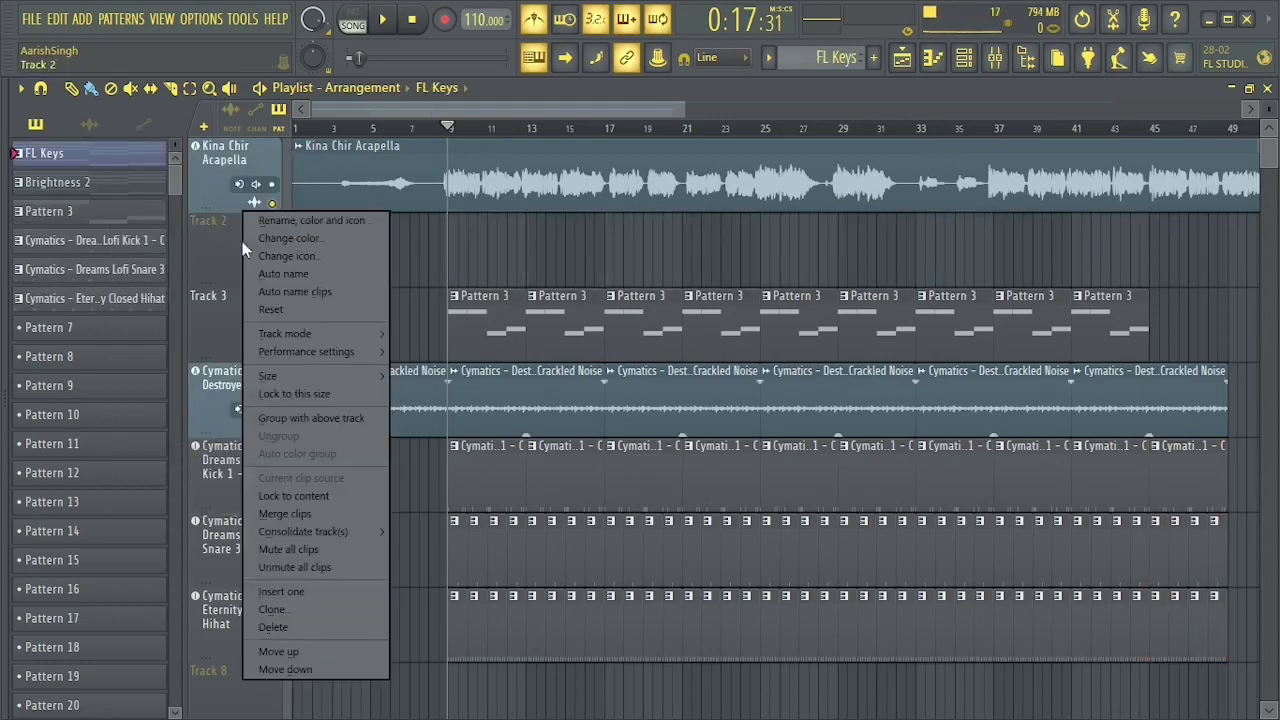
pyautogui.press('i')
pyautogui.rightClick(242, 242)
pyautogui.press('i')
pyautogui.rightClick(242, 242)
pyautogui.press('i')
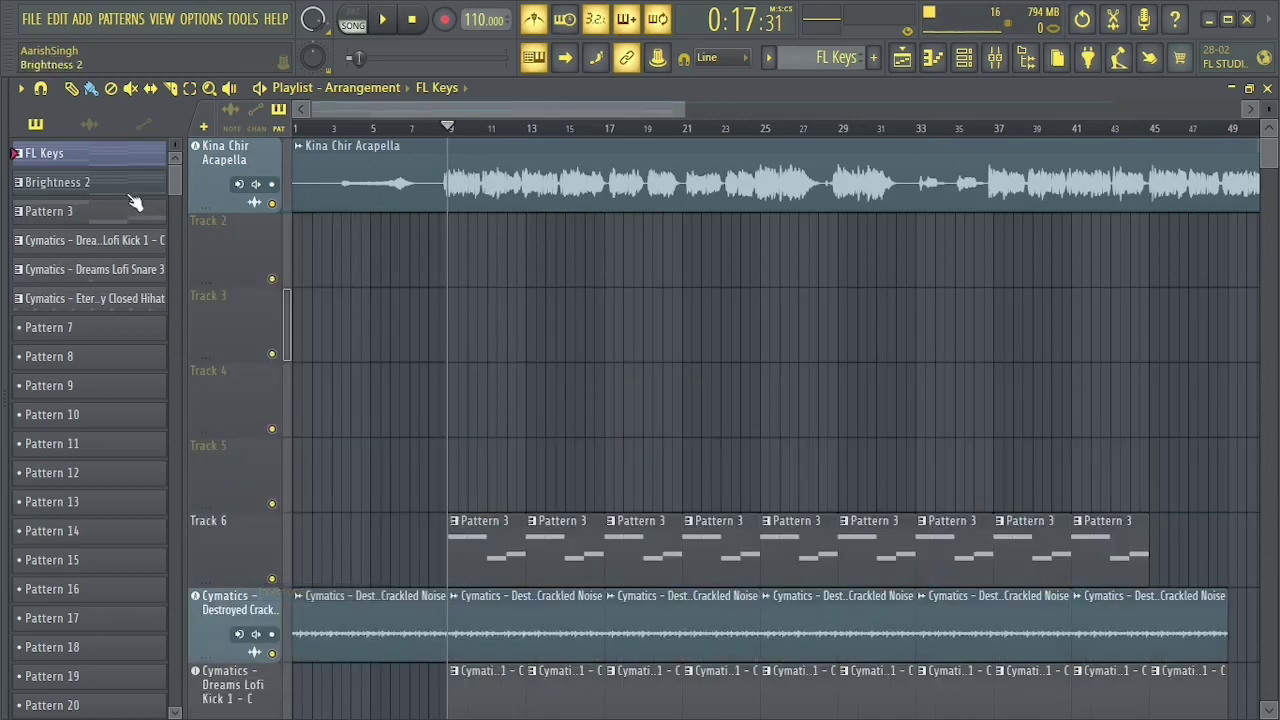
# Place the FL Keys pattern at bar 1 of Track 2, duplicate it through bar 36, and briefly play the start.
pyautogui.moveTo(98, 154); pyautogui.dragTo(272, 255)
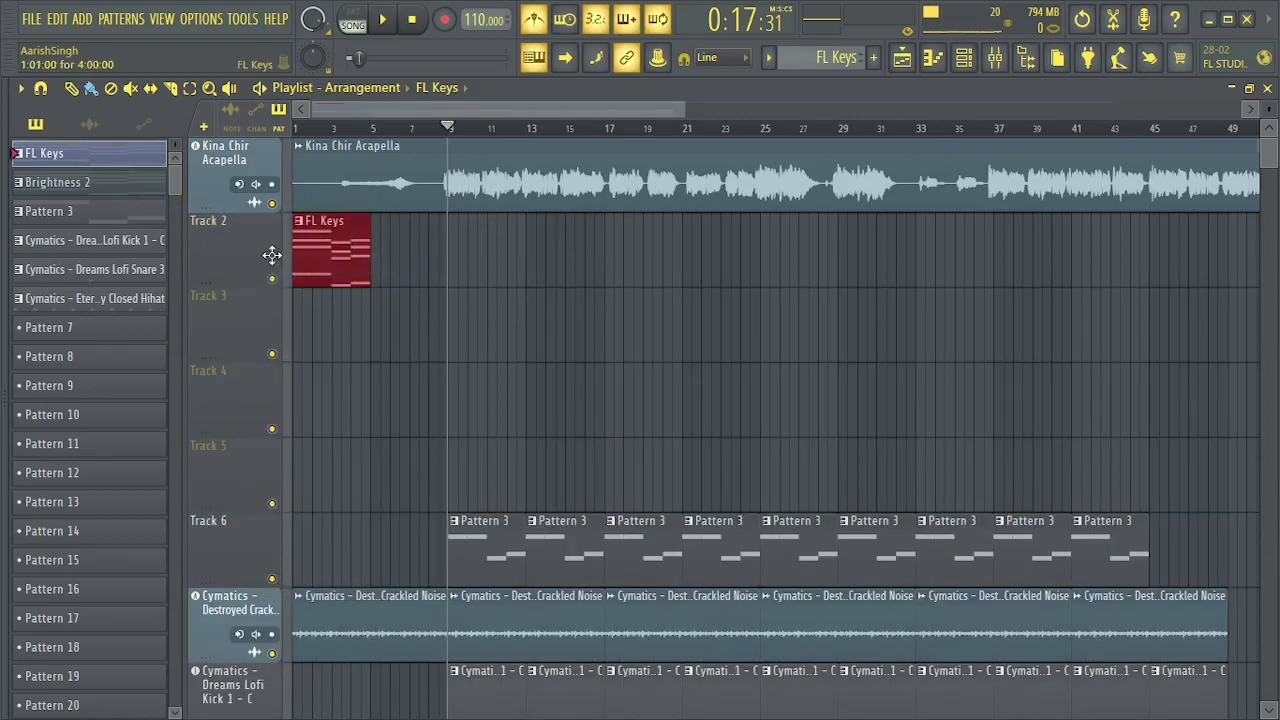
pyautogui.click(413, 21)
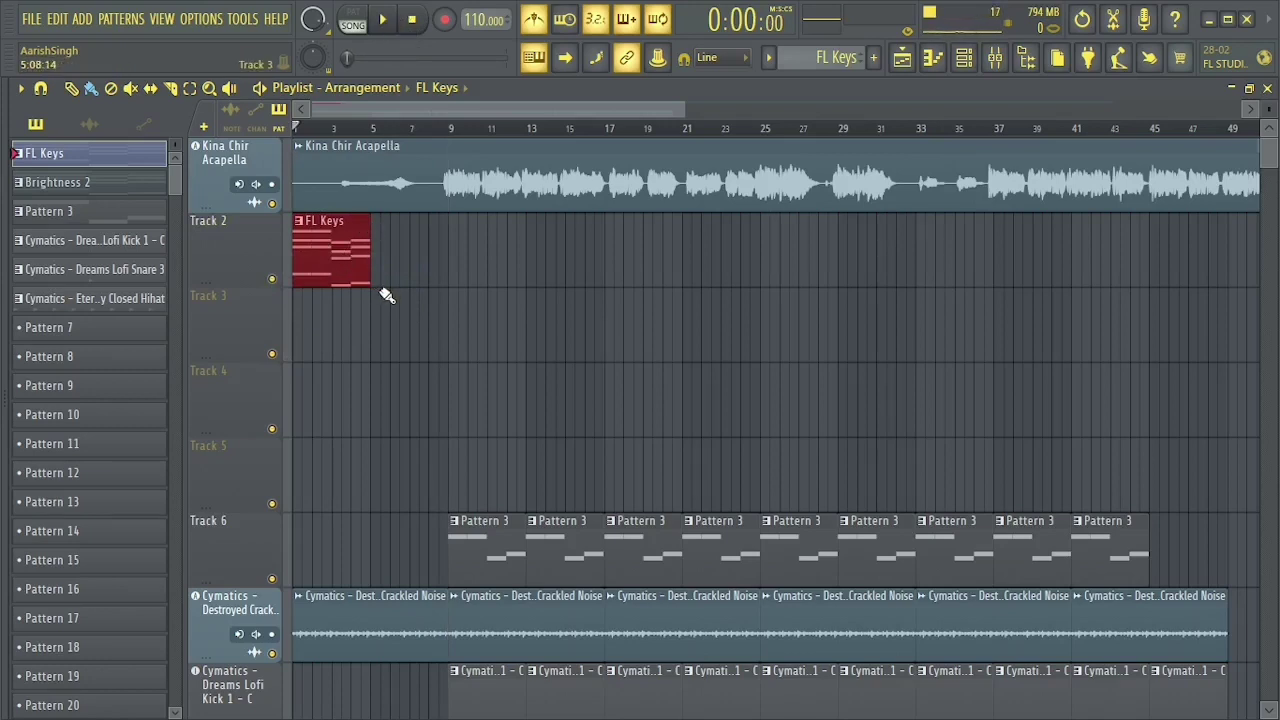
pyautogui.hotkey('ctrl', 'b')
pyautogui.hotkey('ctrl', 'b')
pyautogui.hotkey('ctrl', 'b')
pyautogui.hotkey('ctrl', 'b')
pyautogui.hotkey('ctrl', 'b')
pyautogui.hotkey('ctrl', 'b')
pyautogui.hotkey('ctrl', 'b')
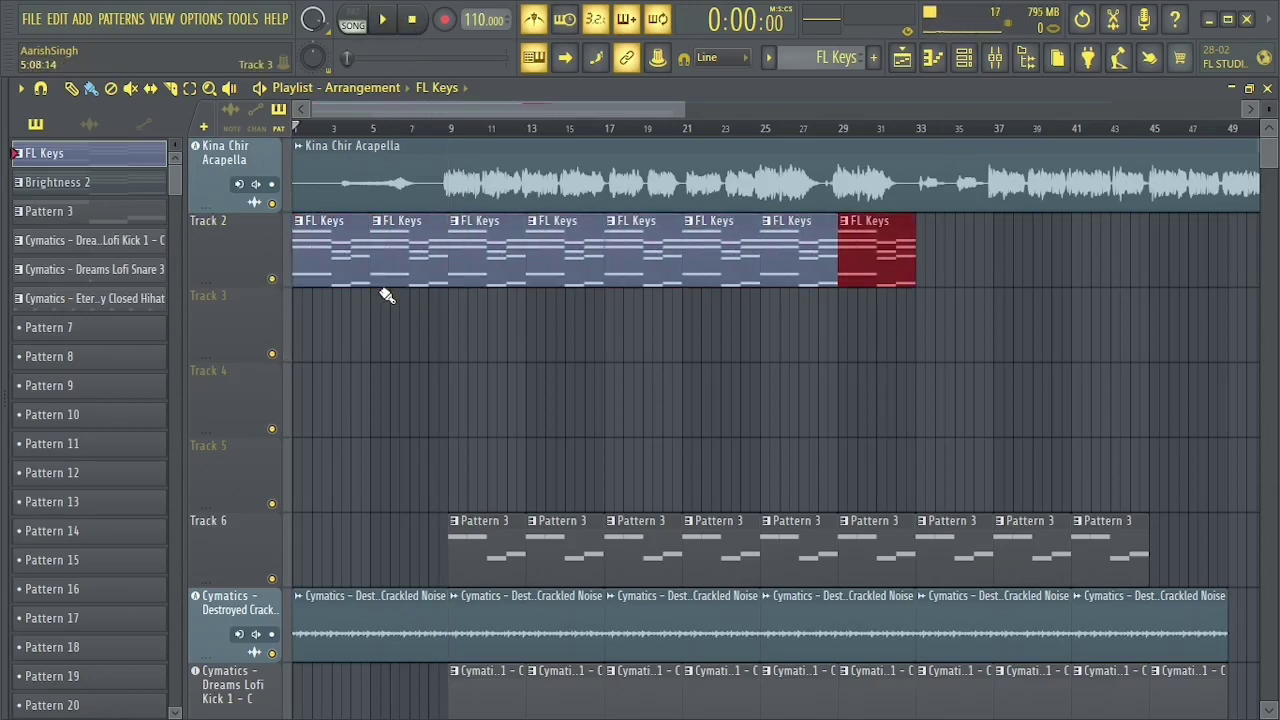
pyautogui.hotkey('ctrl', 'b')
pyautogui.press('space')
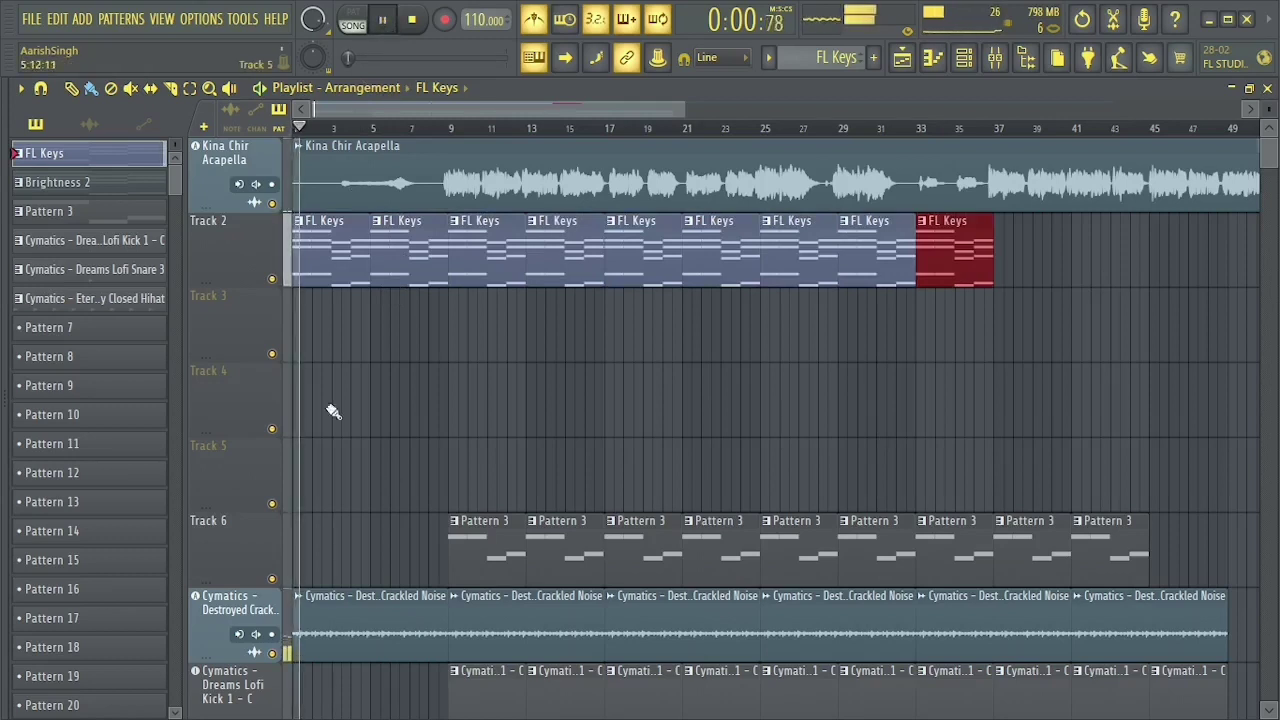
pyautogui.press('space')
# Place a Brightness 2 clip on Track 3 at bar 9, play the lead-in, and move the clip to bar 13.
pyautogui.moveTo(113, 195); pyautogui.dragTo(453, 343)
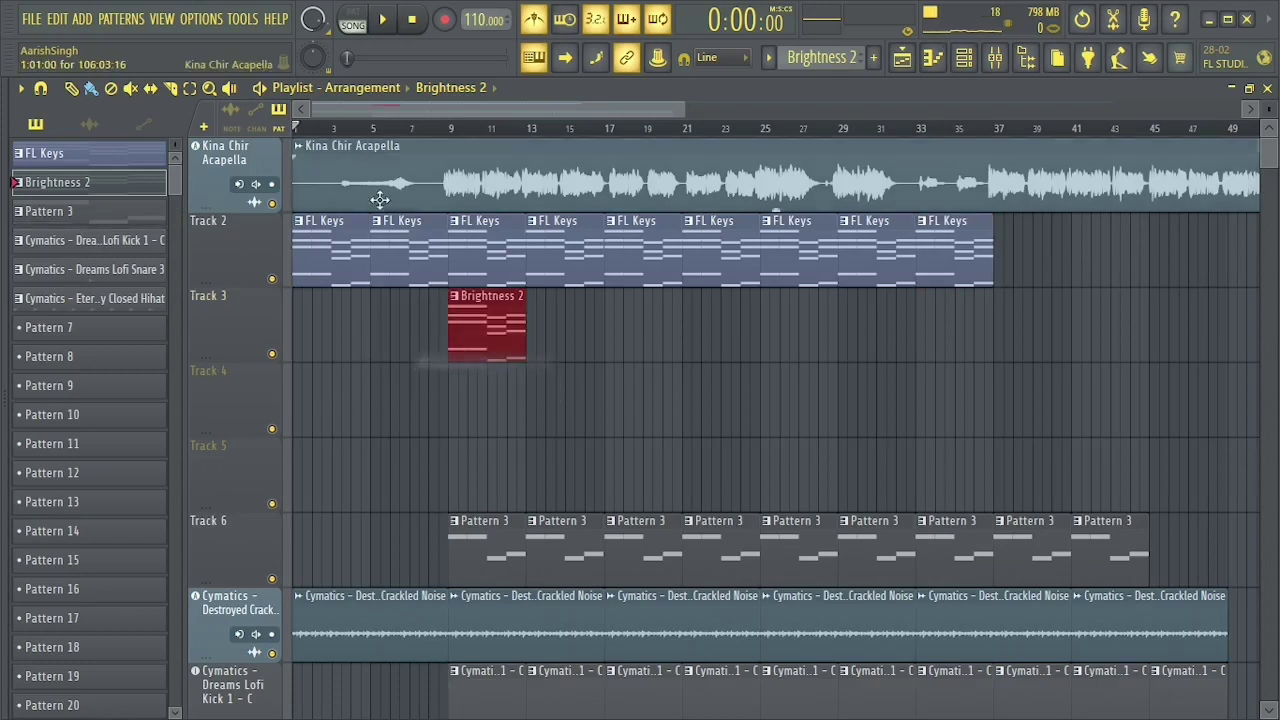
pyautogui.click(425, 132)
pyautogui.press('space')
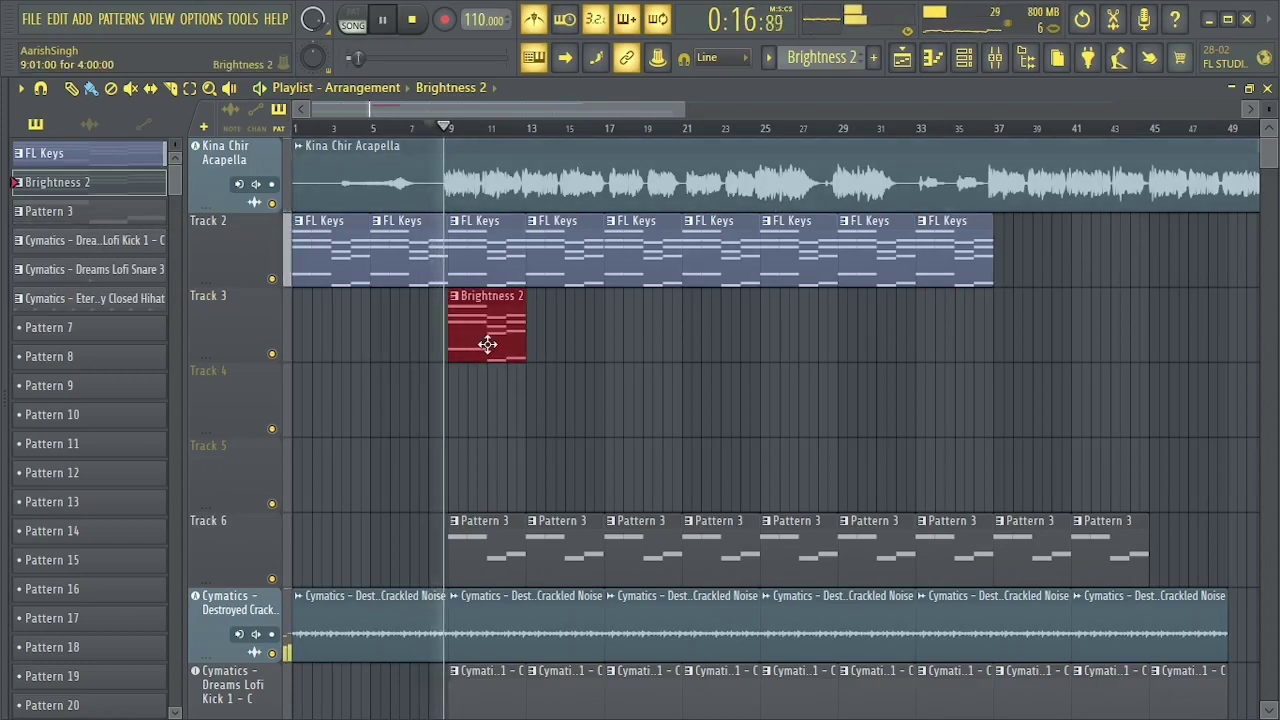
pyautogui.moveTo(487, 344); pyautogui.dragTo(565, 344)
pyautogui.press('space')
# Remove the Pattern 3, kick and hi-hat clips from bars 9 to 12 and play the transition into bar 13.
pyautogui.scroll(-4, 499, 536)
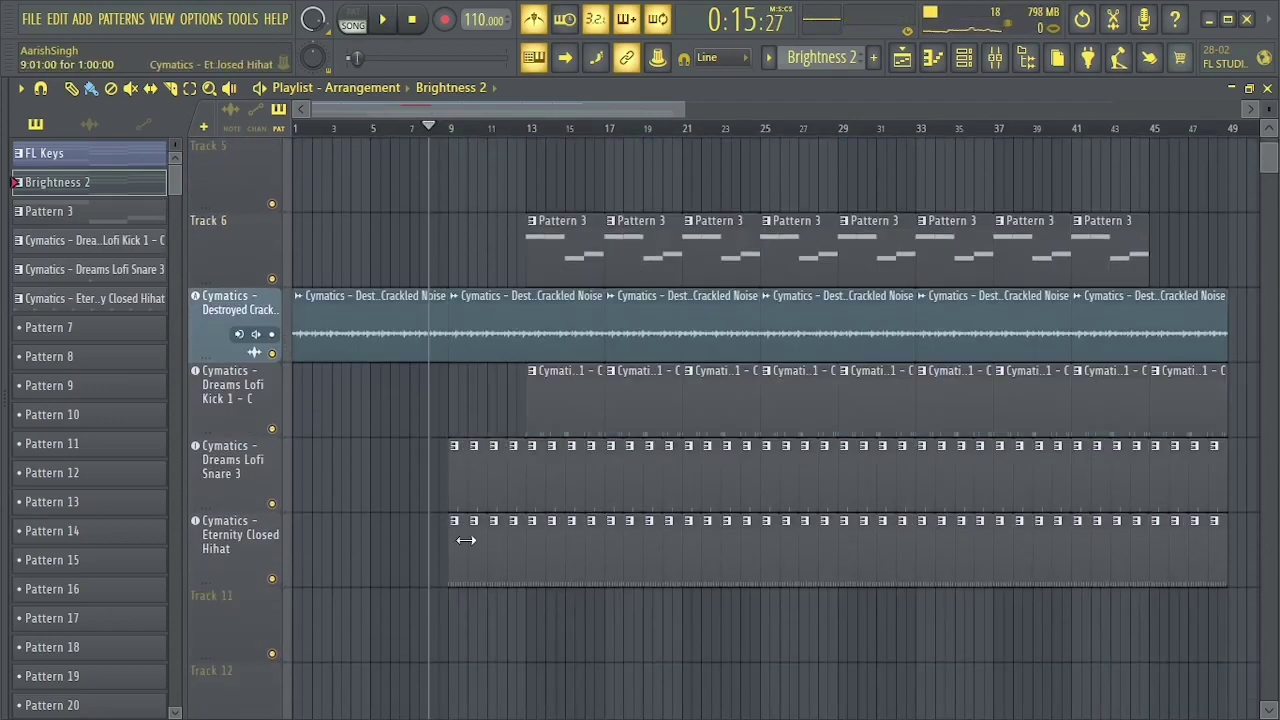
pyautogui.press('space')
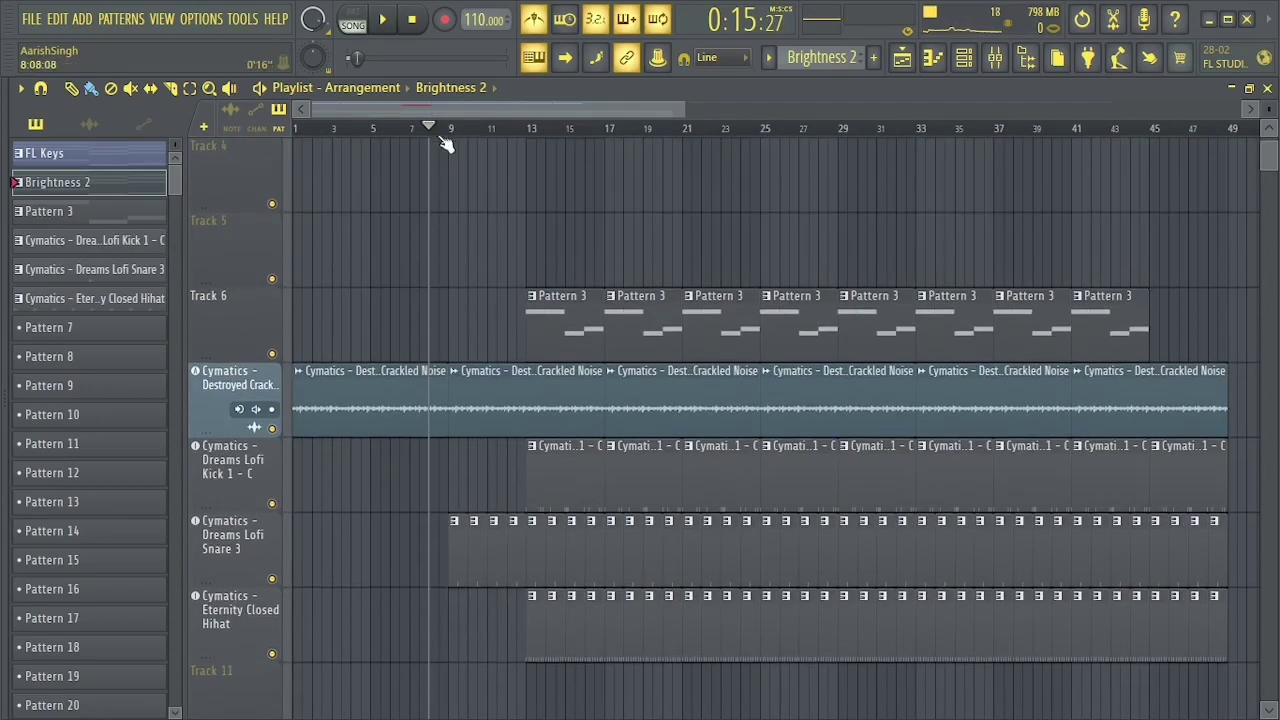
pyautogui.scroll(4, 466, 377)
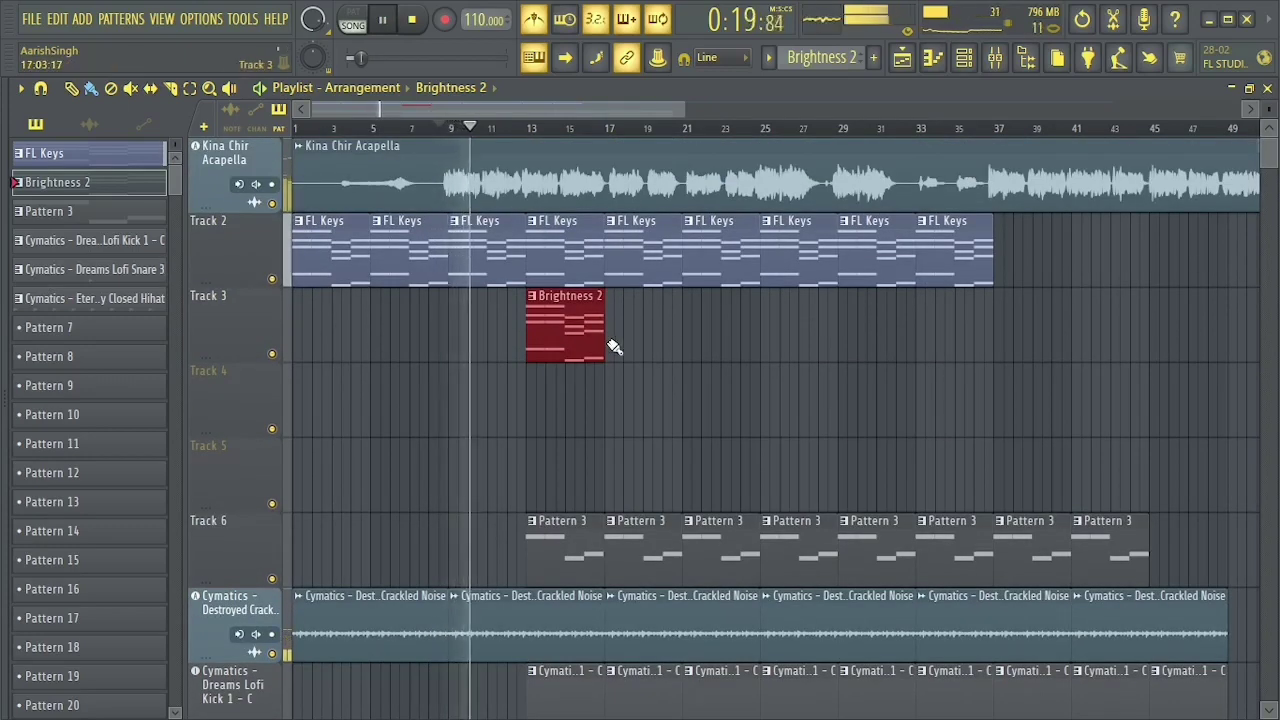
pyautogui.click(509, 130)
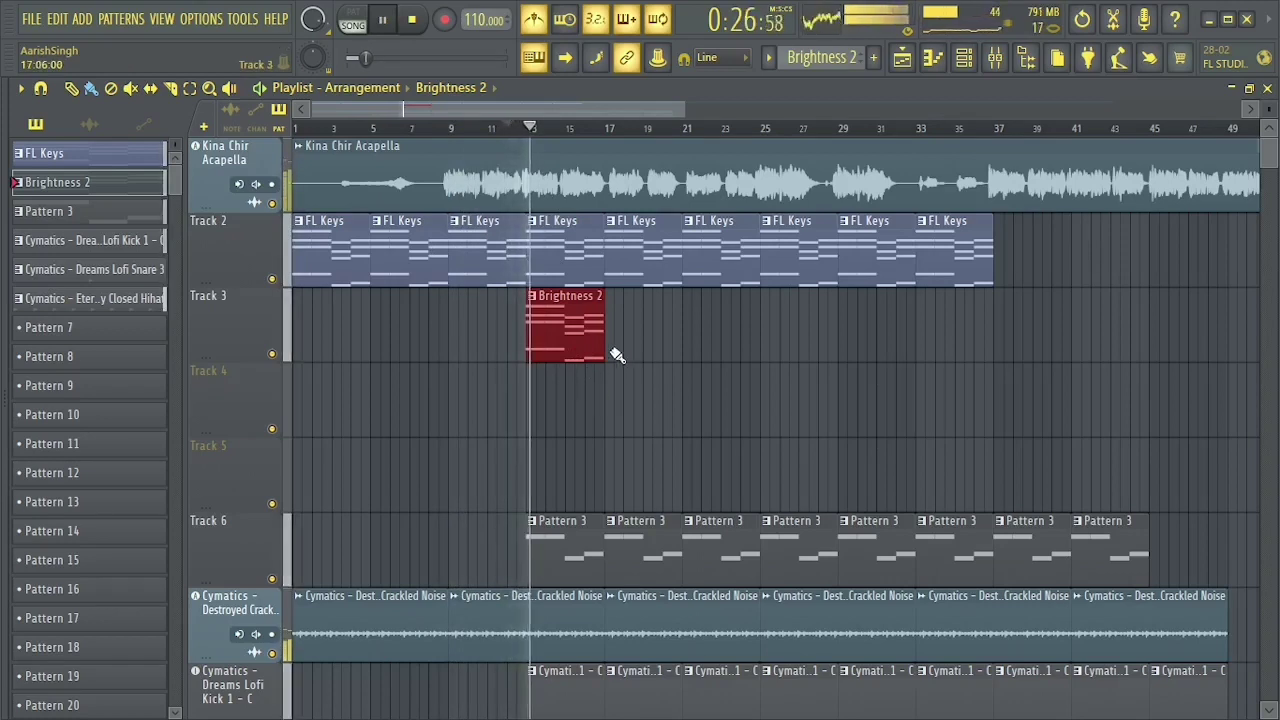
pyautogui.press('space')
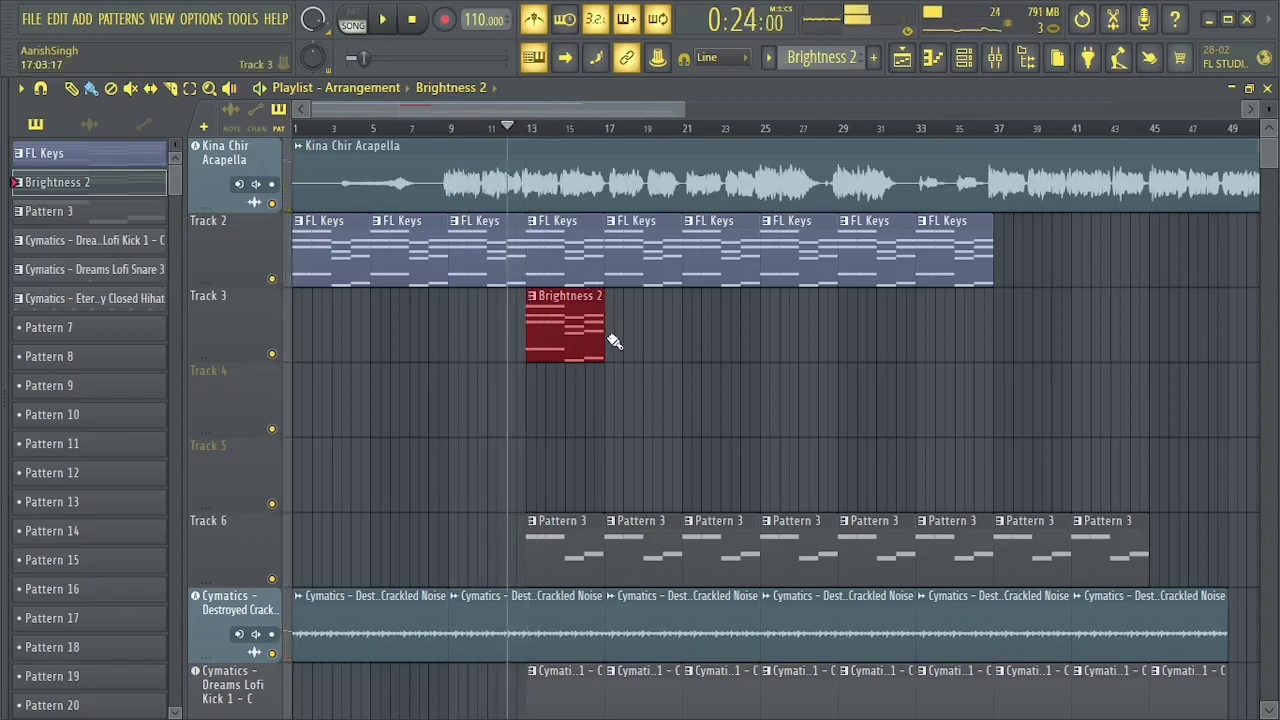
# Repeat the Brightness 2 clip on Track 3 from bar 17 through bar 36 and play it back.
pyautogui.moveTo(614, 341); pyautogui.dragTo(760, 339)
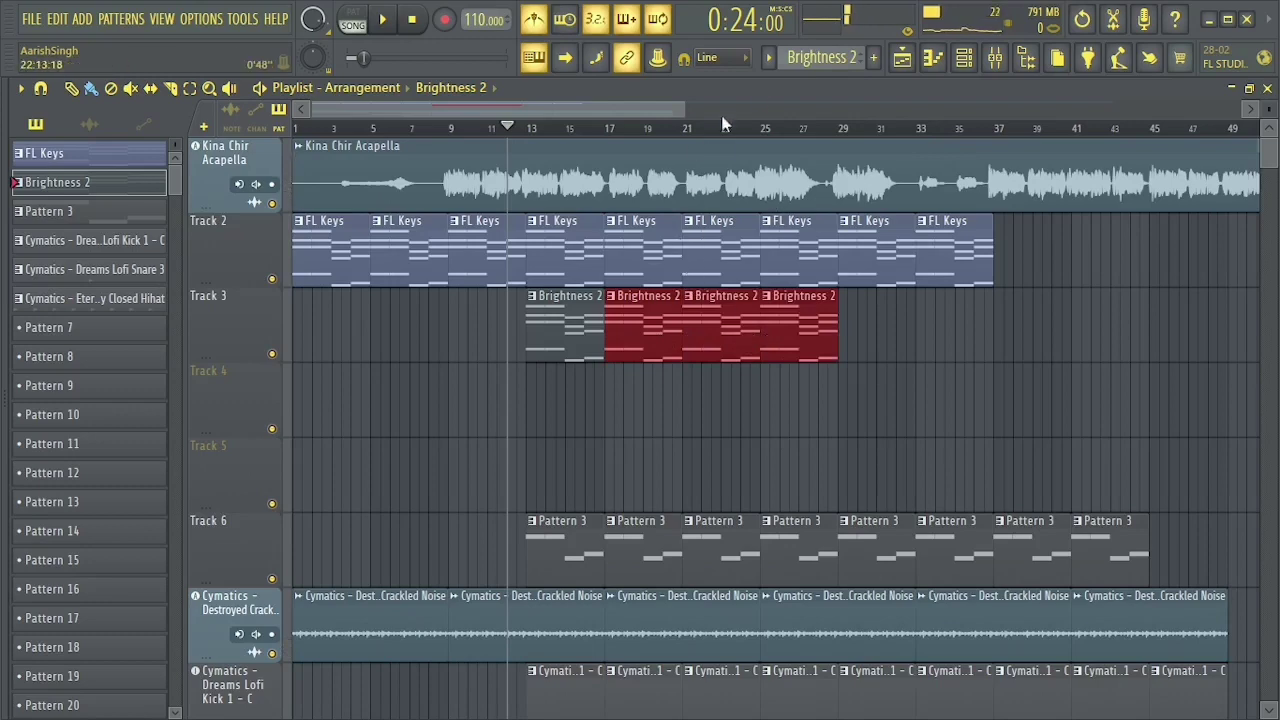
pyautogui.moveTo(853, 331); pyautogui.dragTo(943, 343)
pyautogui.press('space')
pyautogui.scroll(4, 530, 145)
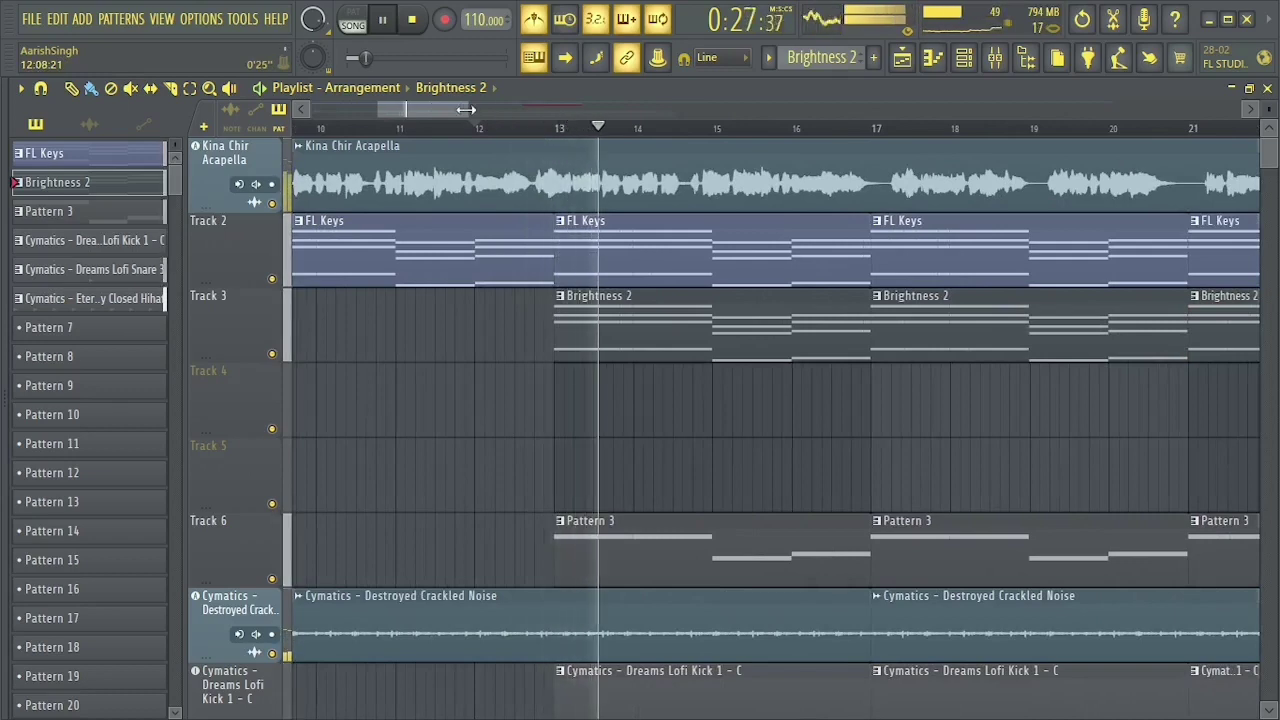
# Remove the Pattern 3 clip from bars 13 to 16 and play from just before bar 17.
pyautogui.scroll(-3, 510, 128)
pyautogui.scroll(-4, 511, 308)
pyautogui.press('space')
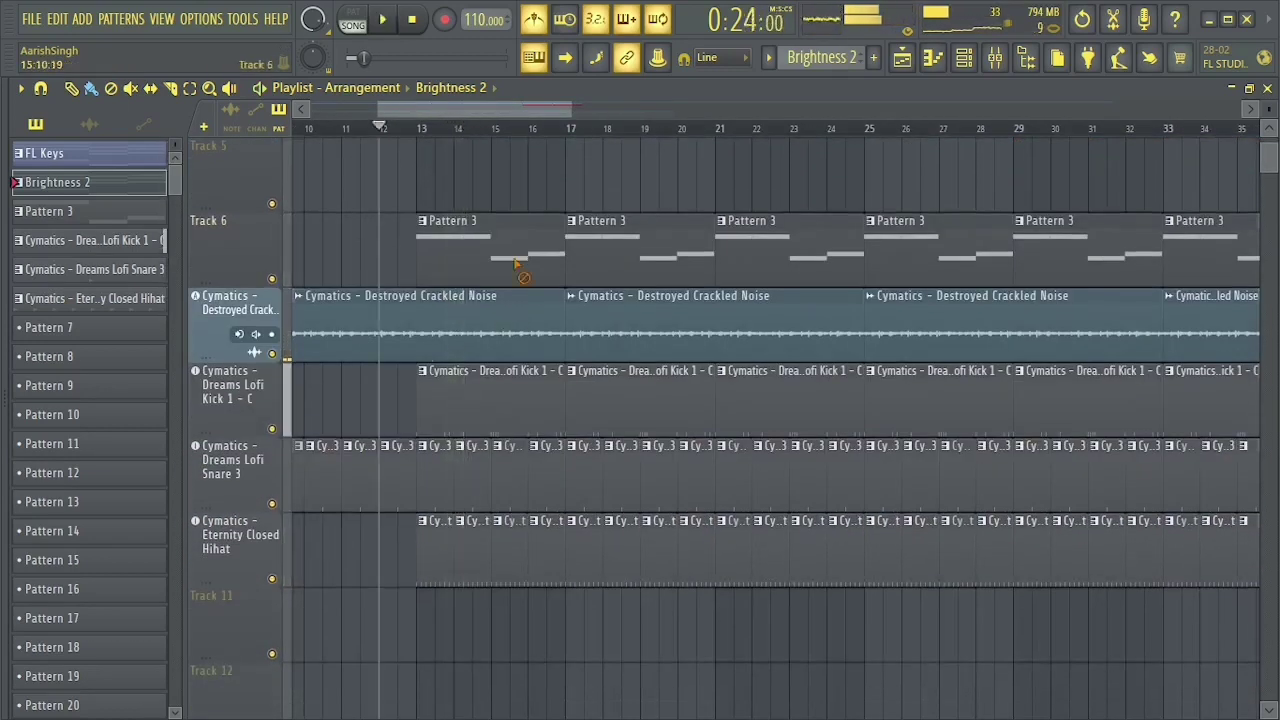
pyautogui.scroll(4, 762, 183)
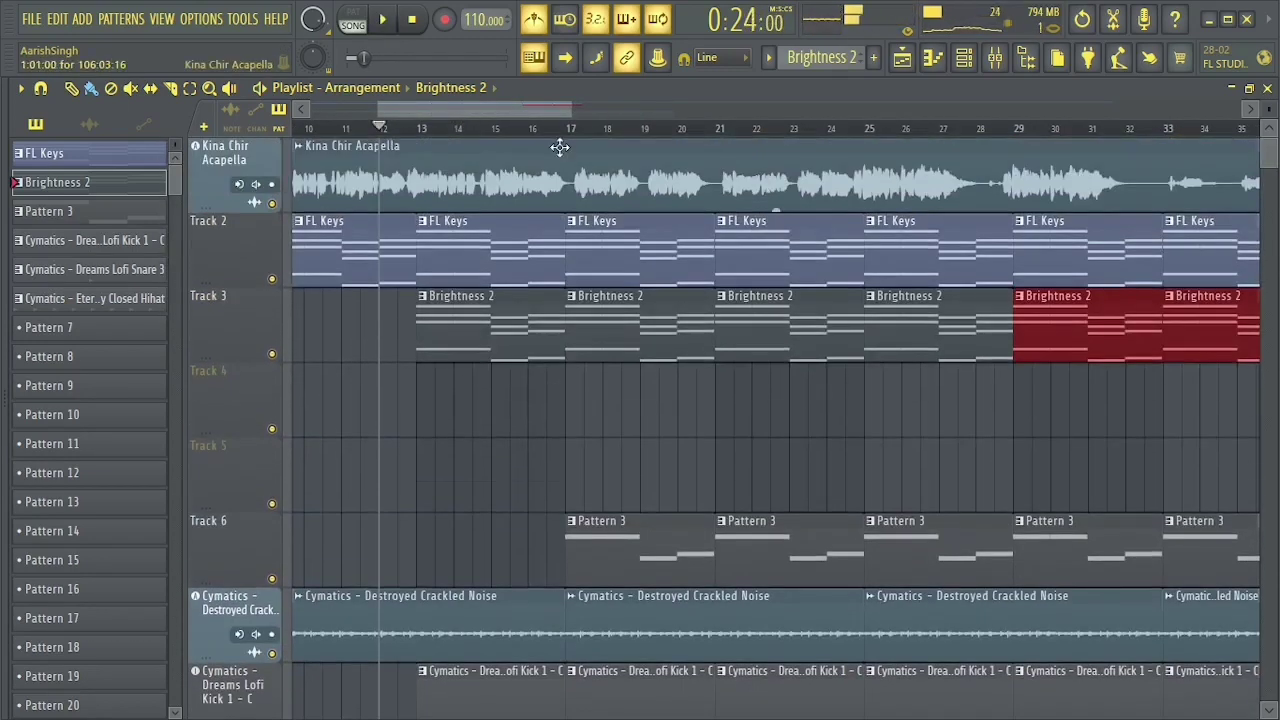
pyautogui.click(560, 147)
pyautogui.click(557, 132)
pyautogui.press('space')
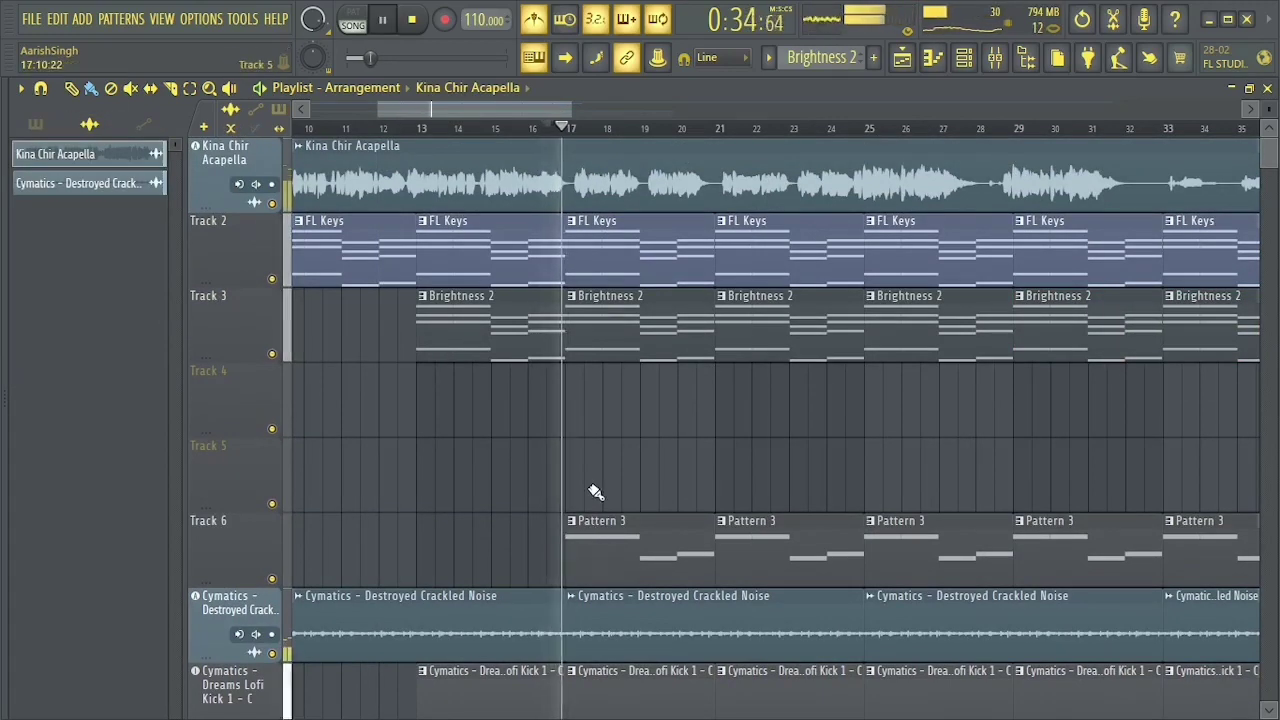
# Delete the kick and Brightness 2 clips in bars 13 to 16 and listen from bar 13.
pyautogui.scroll(-4, 600, 465)
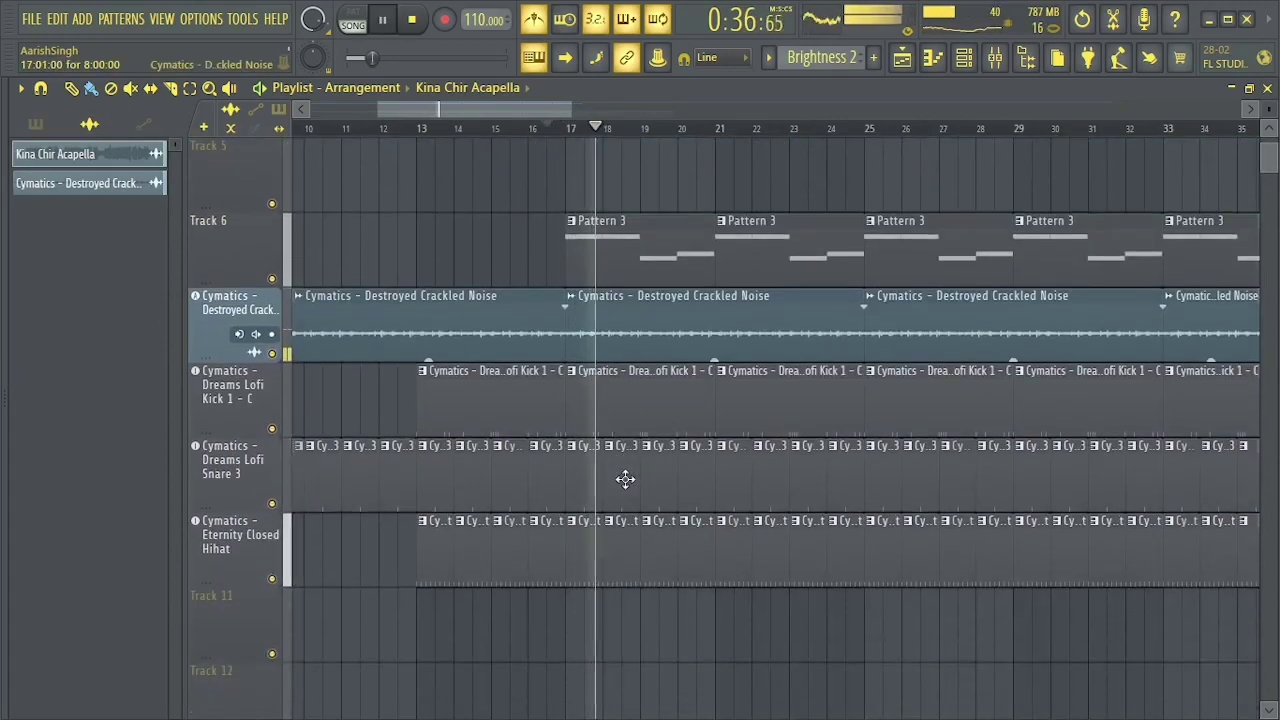
pyautogui.press('space')
pyautogui.rightClick(514, 422)
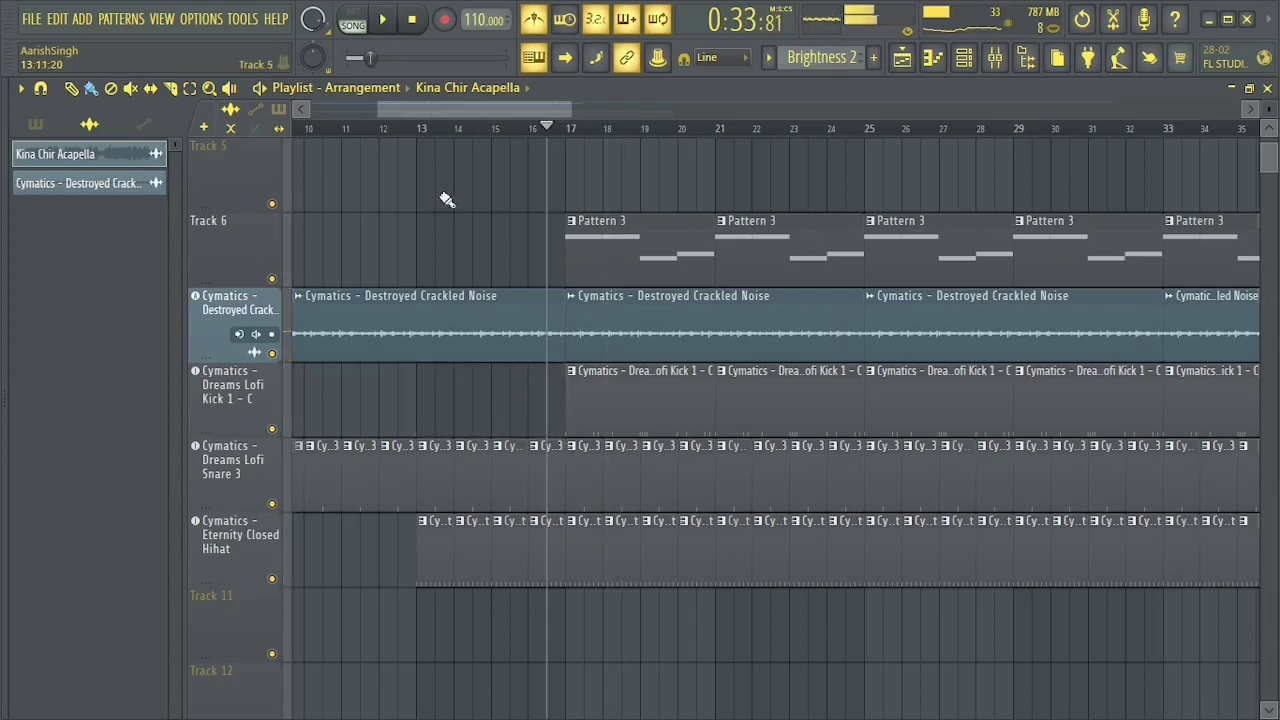
pyautogui.click(423, 130)
pyautogui.press('space')
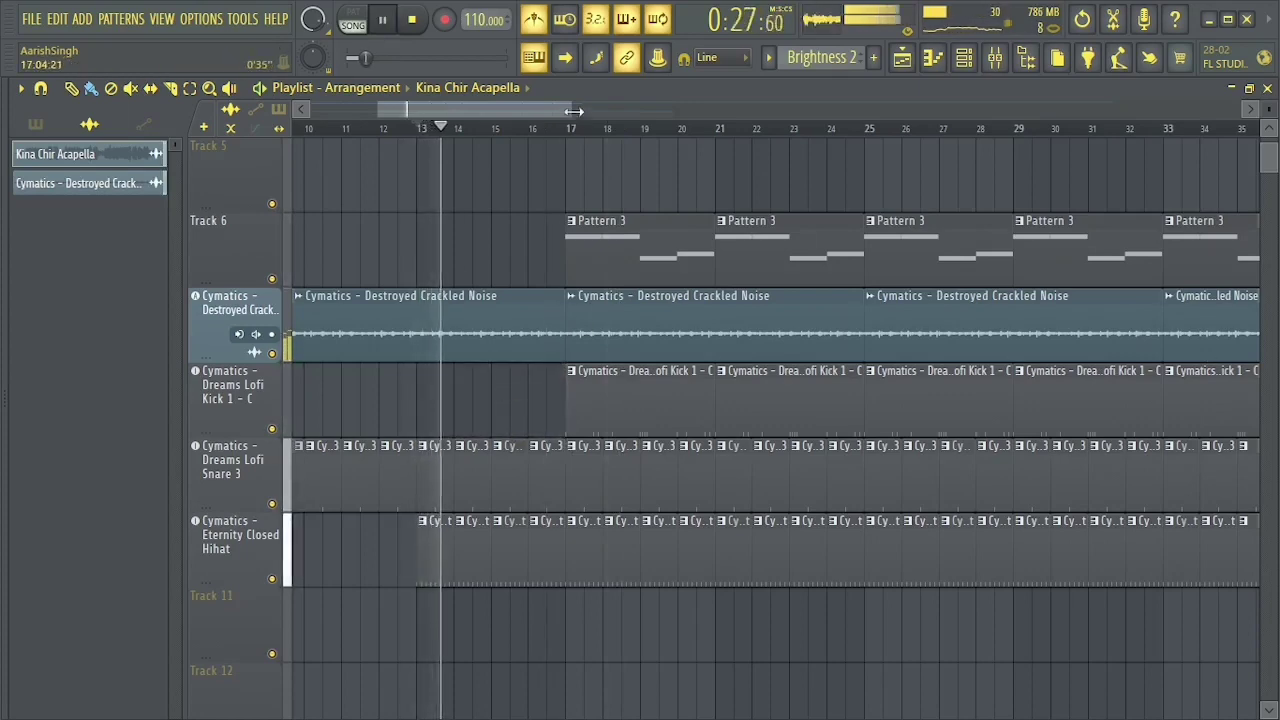
pyautogui.moveTo(573, 111); pyautogui.dragTo(960, 111)
pyautogui.scroll(2, 986, 309)
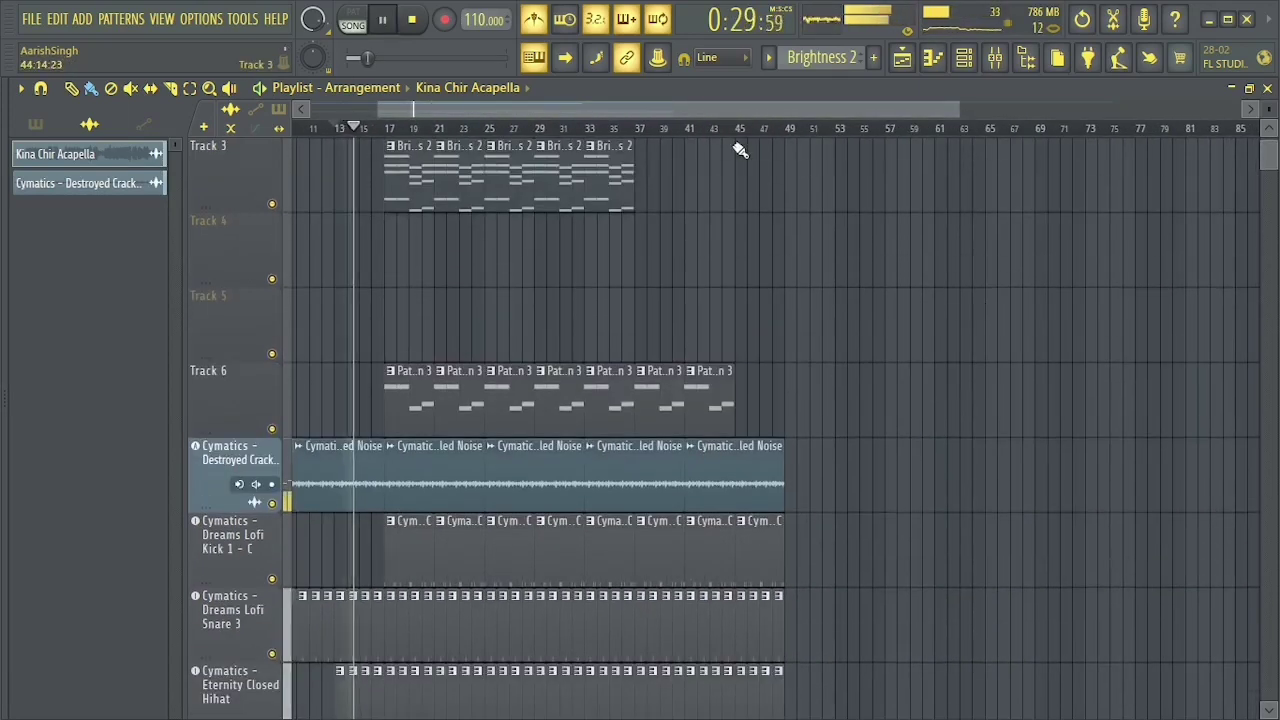
# Select the FL Keys and Brightness 2 clips of bars 29 to 36 and duplicate them through bar 52.
pyautogui.press('space')
pyautogui.moveTo(620, 110); pyautogui.dragTo(506, 127)
pyautogui.scroll(2, 1108, 331)
pyautogui.moveTo(777, 250); pyautogui.dragTo(683, 331)
pyautogui.hotkey('ctrl', 'b')
pyautogui.hotkey('ctrl', 'b')
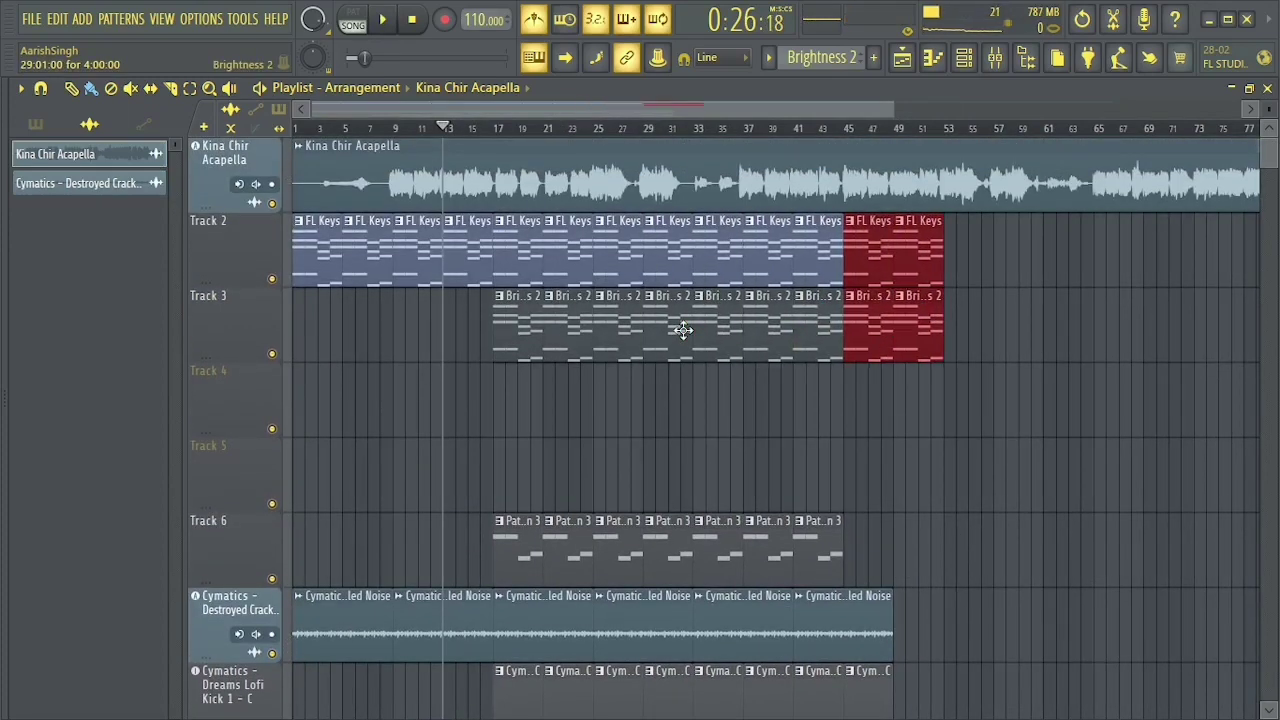
# Duplicate the last Pattern 3 clip into bars 45 to 48 and reduce the playlist track height.
pyautogui.scroll(-3, 880, 520)
pyautogui.click(789, 332)
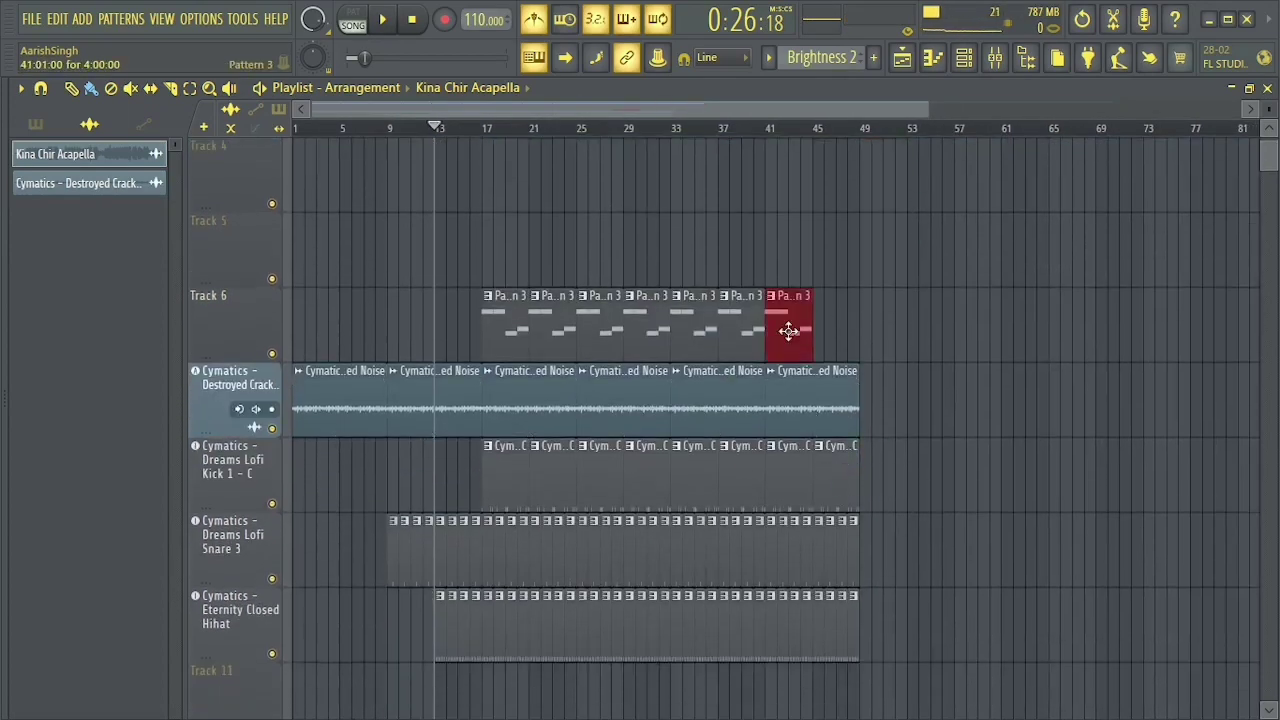
pyautogui.hotkey('ctrl', 'b')
pyautogui.scroll(2, 918, 366)
pyautogui.scroll(-3, 920, 366)
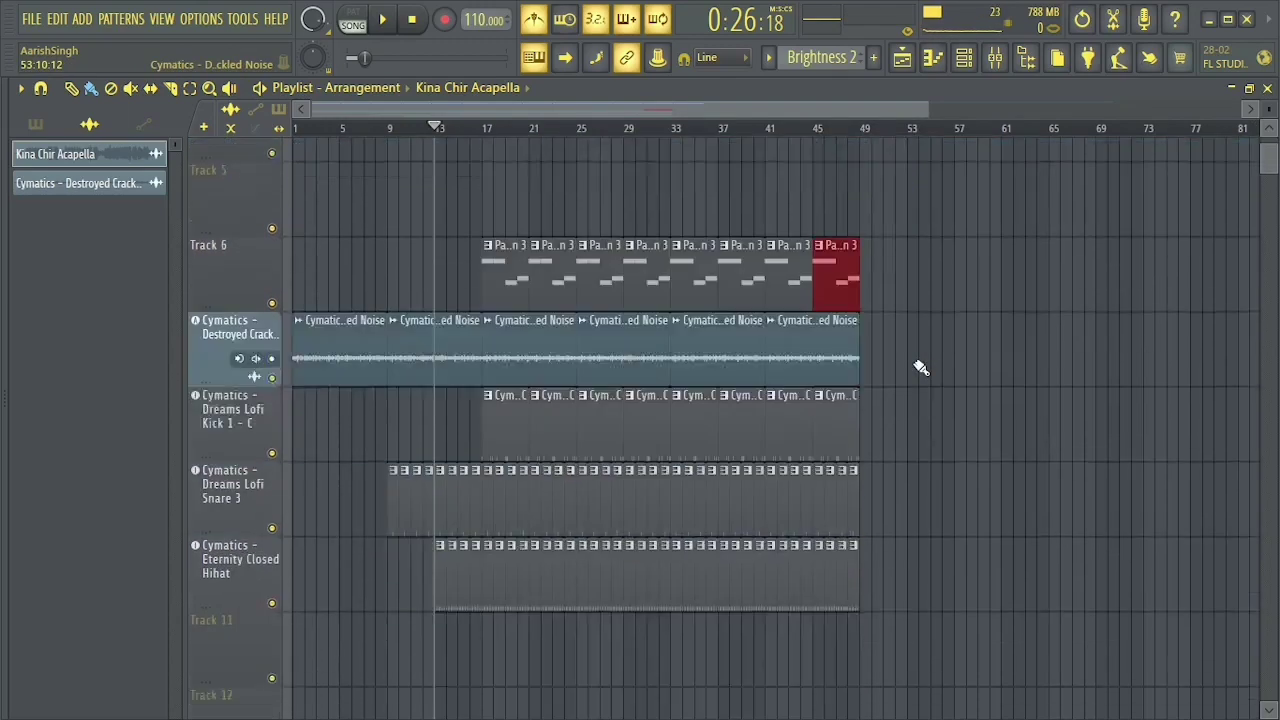
pyautogui.scroll(2, 920, 368)
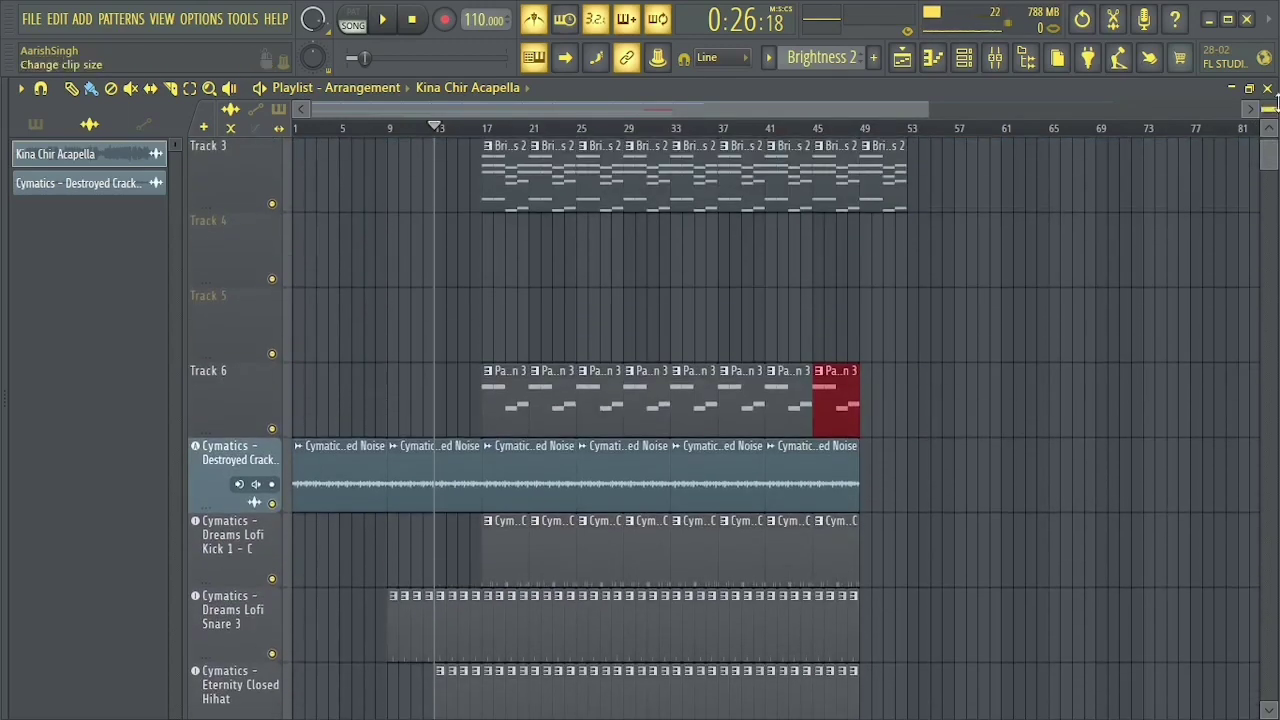
pyautogui.moveTo(1275, 97); pyautogui.dragTo(1268, 130)
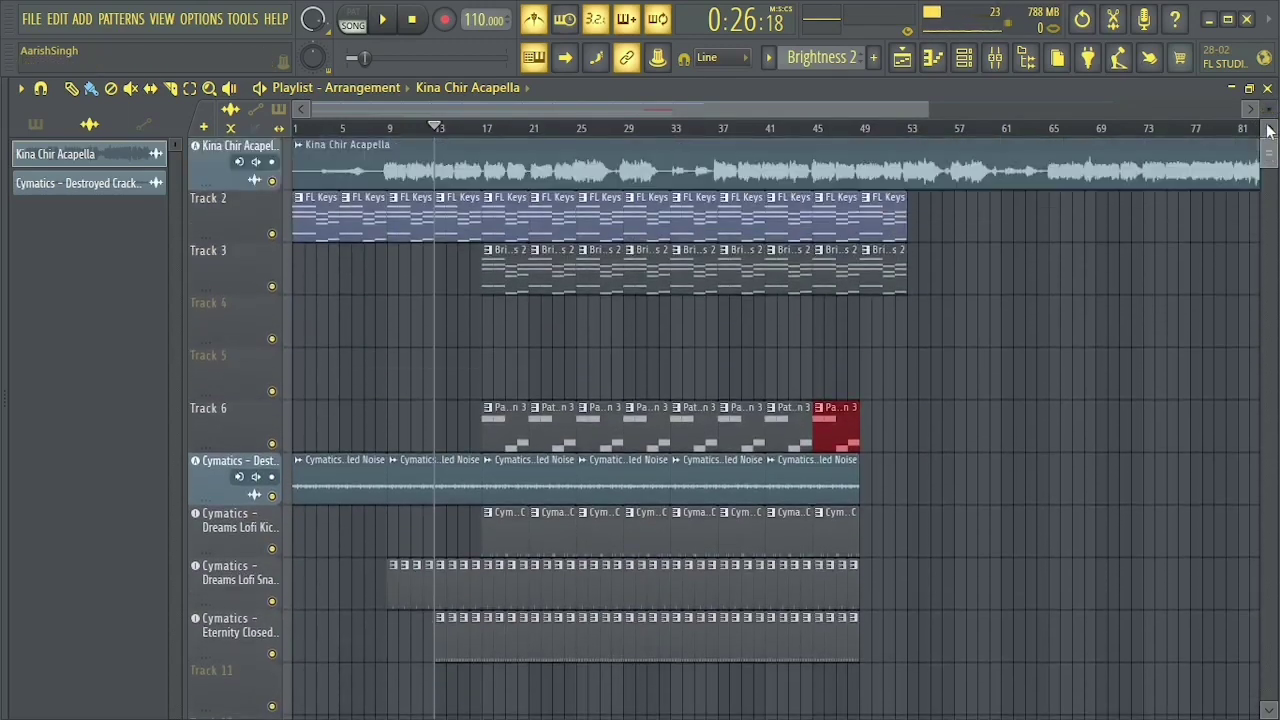
# Add Fruity Chorus to the first effect slot of the Kina Chir Acapella mixer track and play it back.
pyautogui.doubleClick(663, 164)
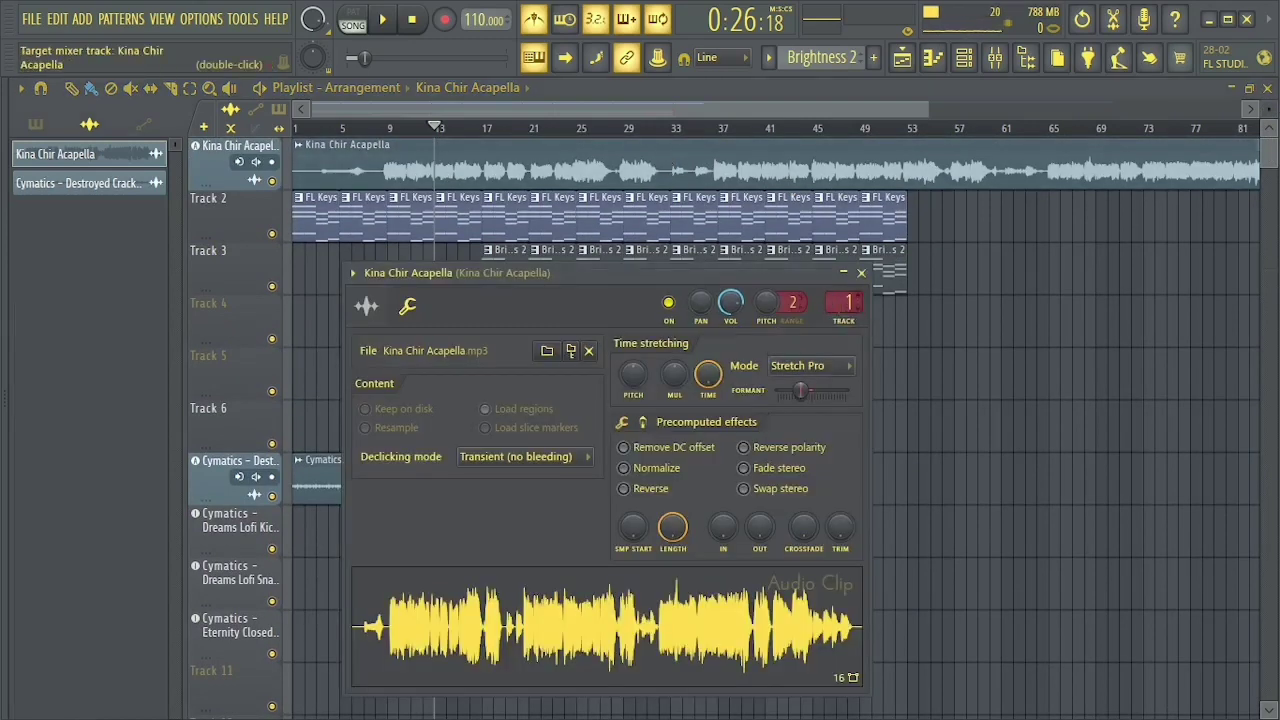
pyautogui.doubleClick(848, 302)
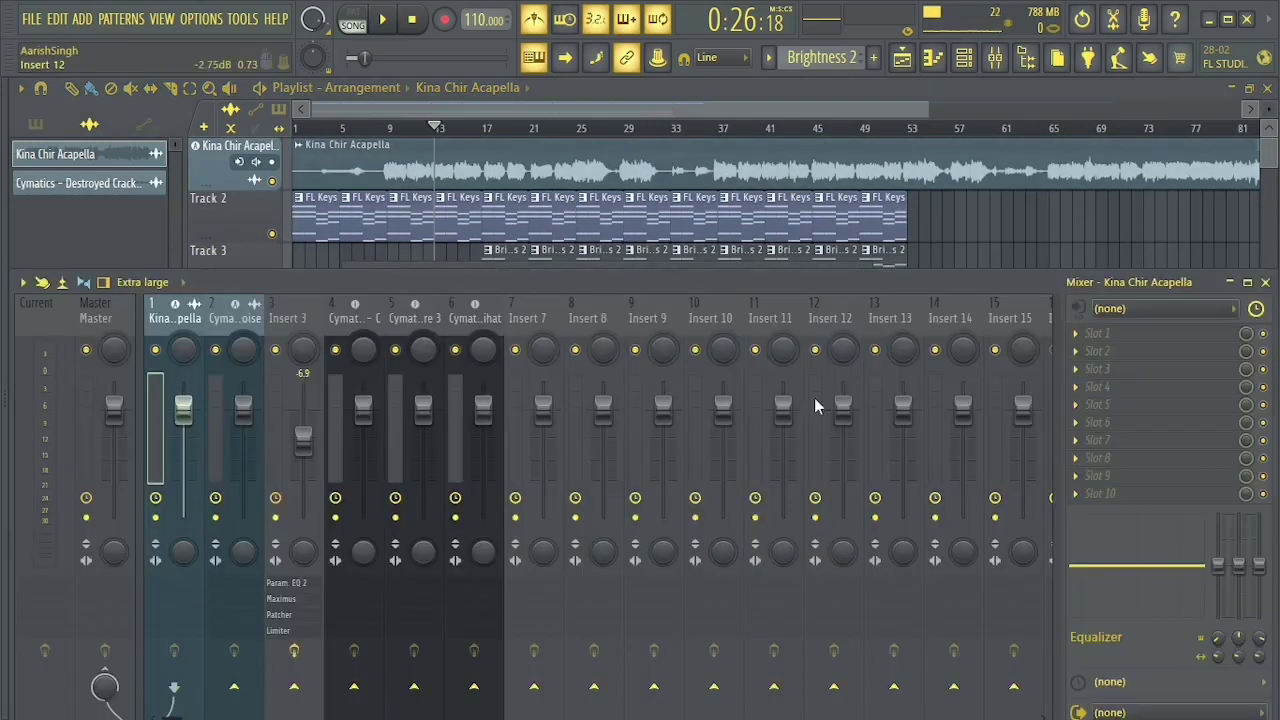
pyautogui.click(1130, 340)
pyautogui.click(550, 51)
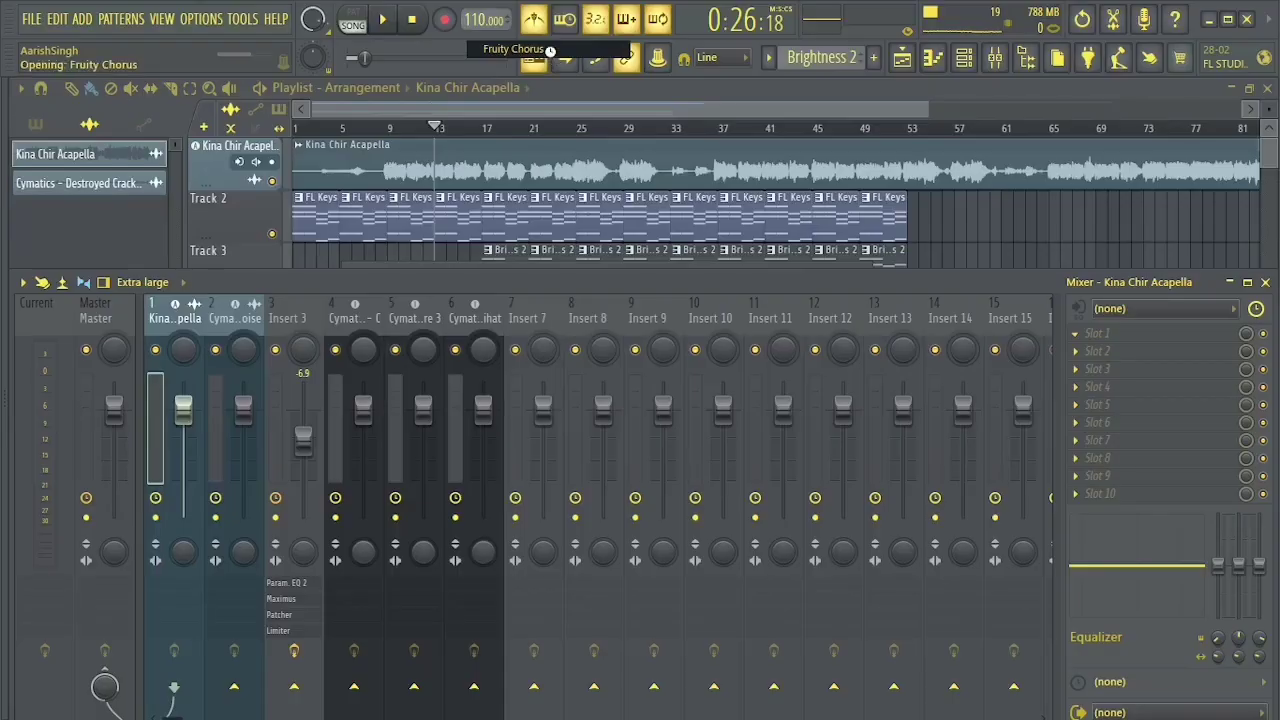
pyautogui.press('space')
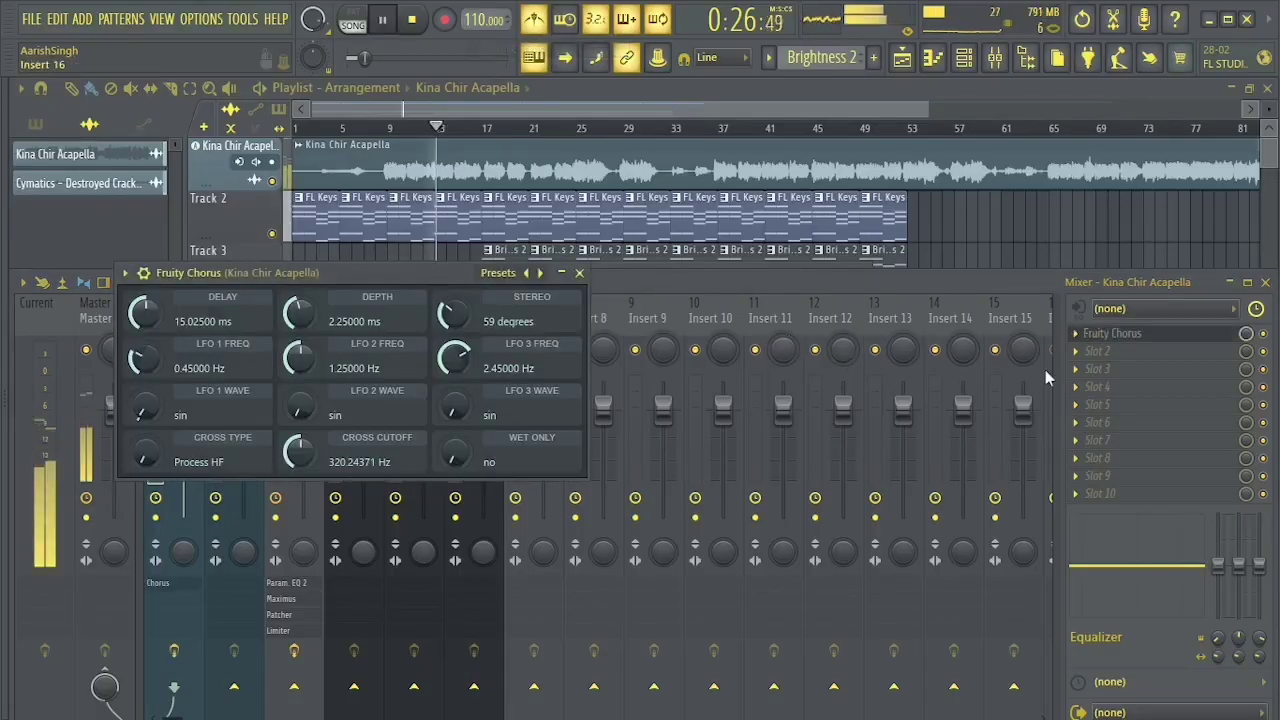
# Add Fruity Reeverb 2 to the acapella's second effect slot with a low cut of about 624 Hz and return to the playlist.
pyautogui.click(1135, 354)
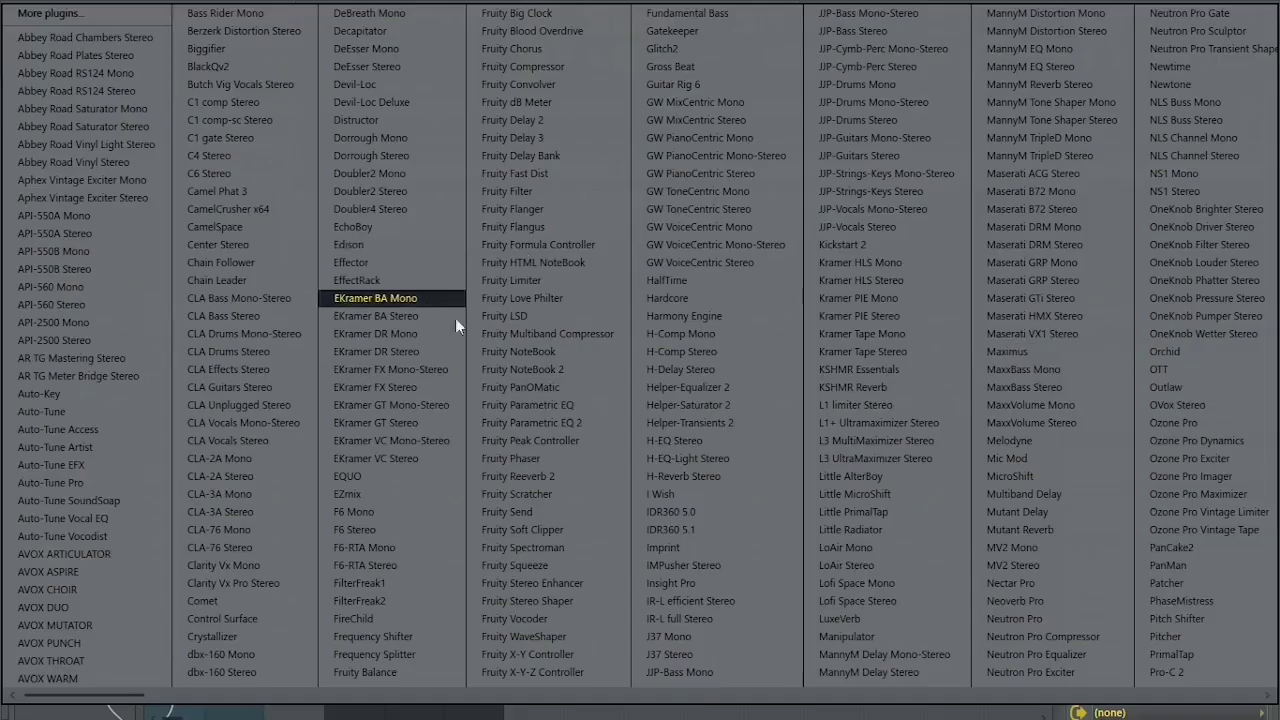
pyautogui.click(546, 470)
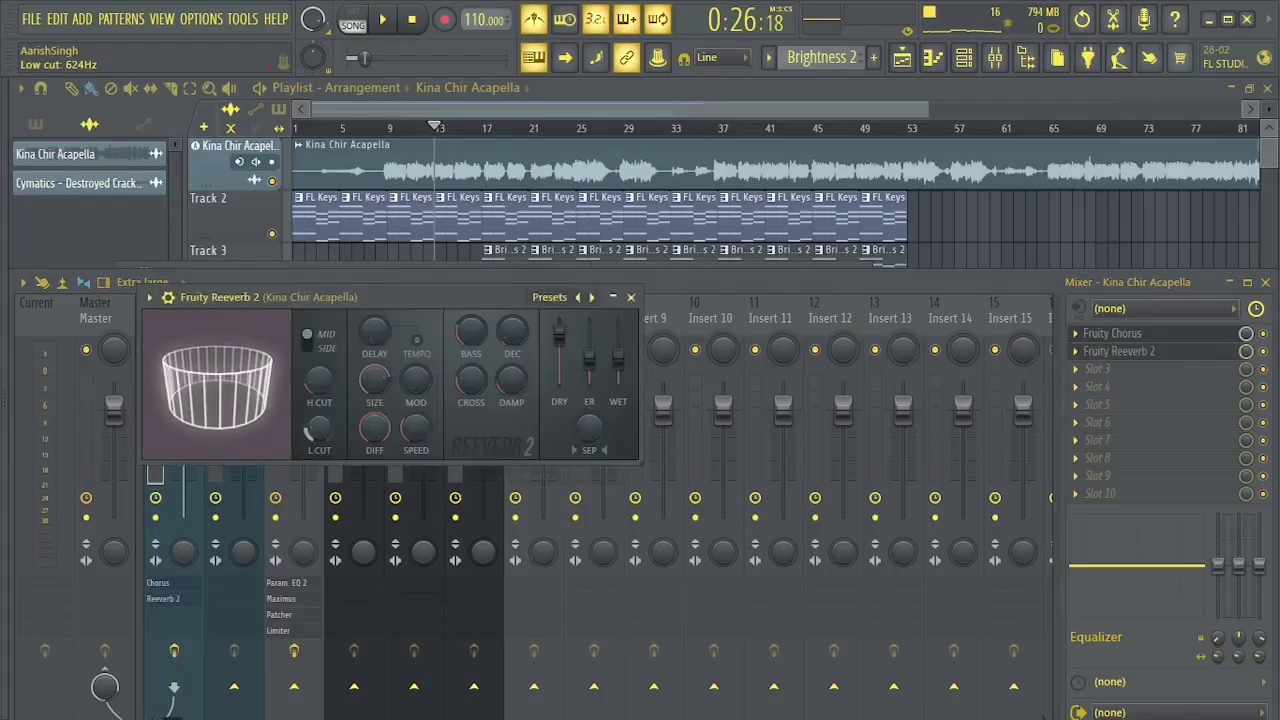
pyautogui.click(631, 298)
pyautogui.click(531, 89)
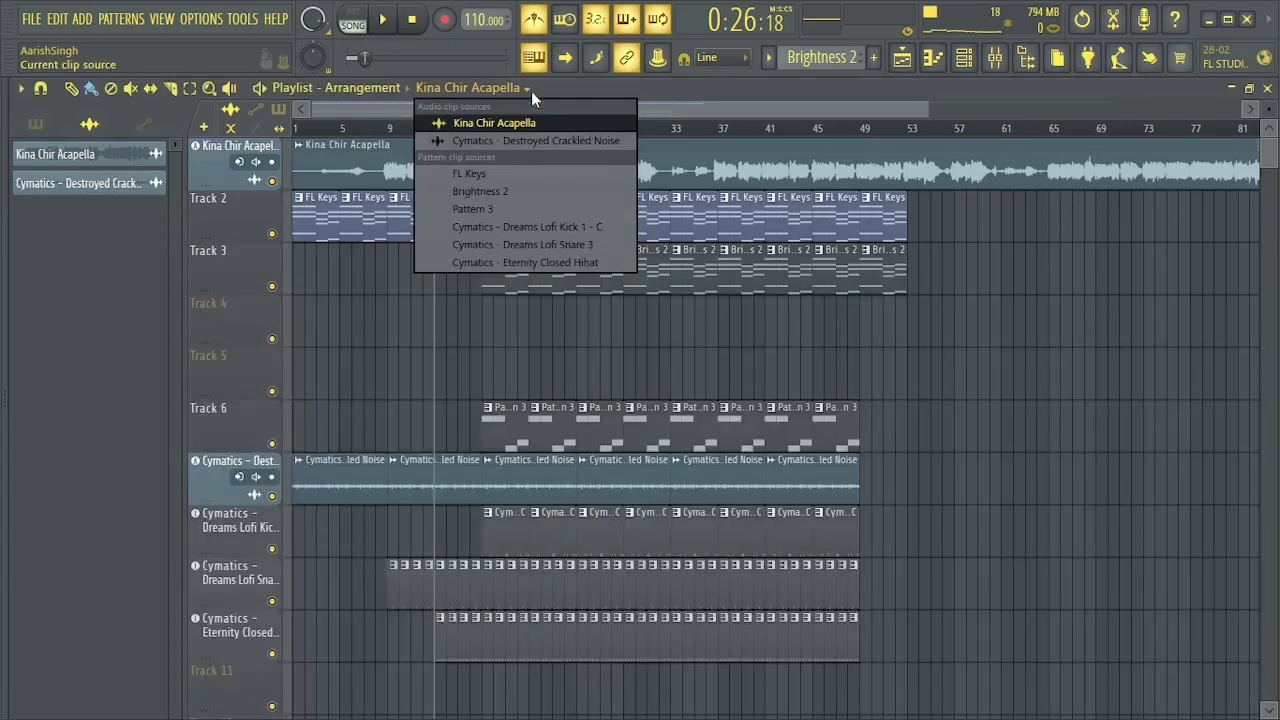
pyautogui.click(672, 108)
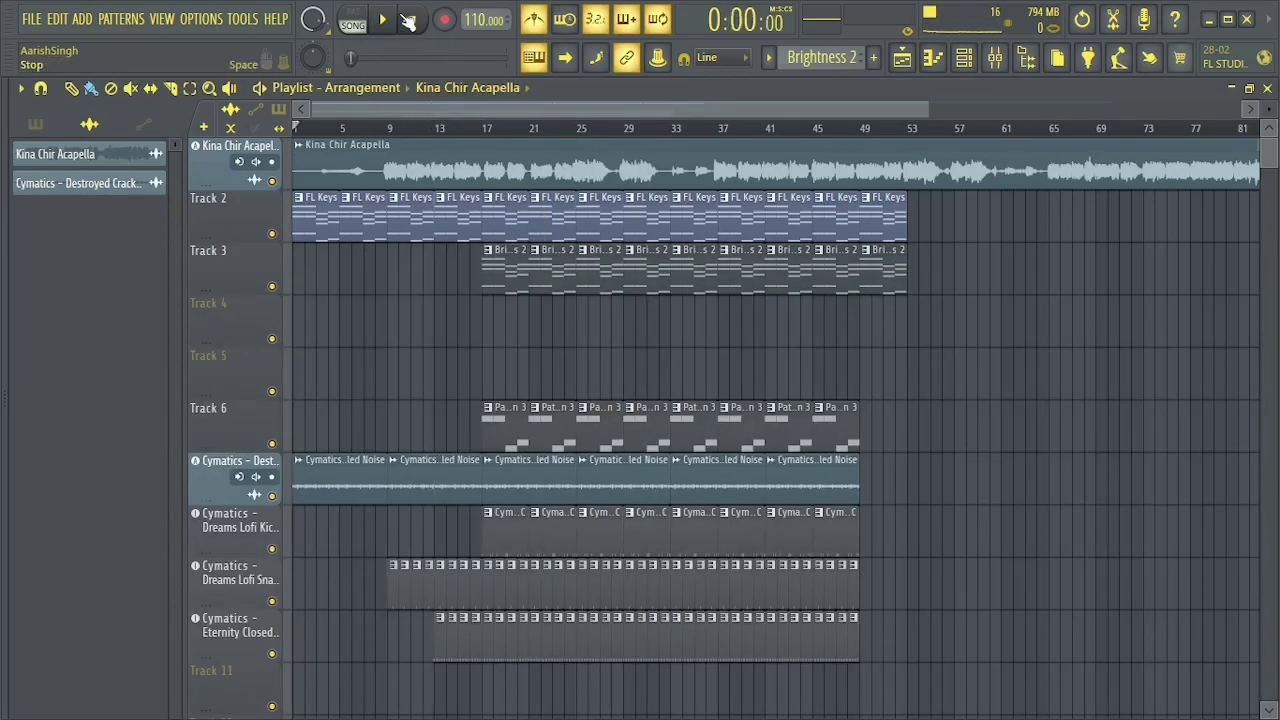
# Play the arrangement from the start and delete the closed hi-hat clips from bars 13 to 24.
pyautogui.click(385, 22)
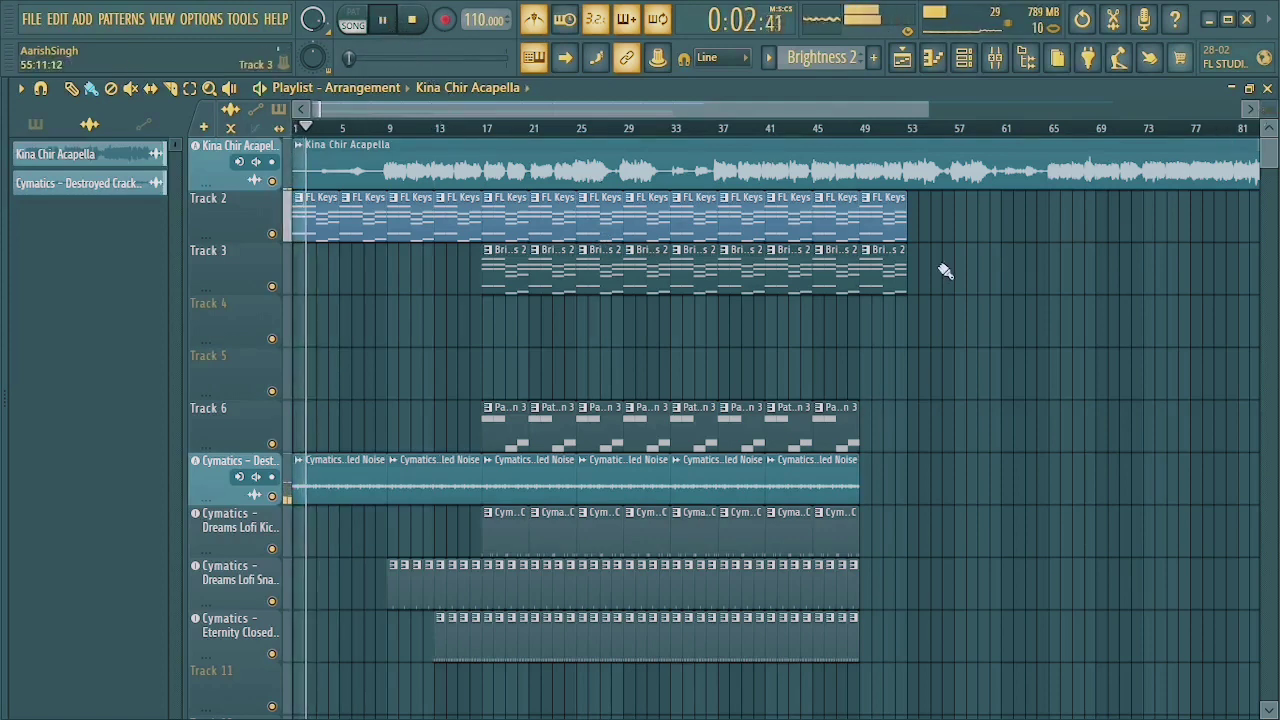
pyautogui.moveTo(1271, 109); pyautogui.dragTo(1271, 117)
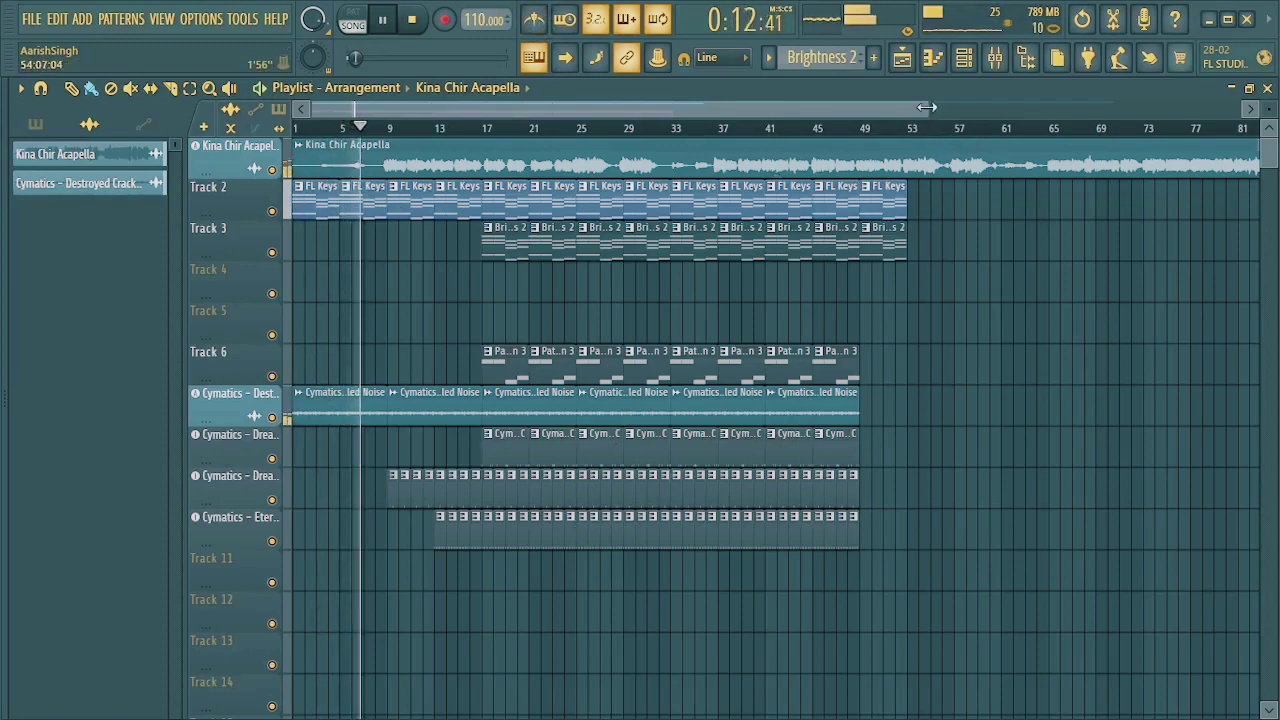
pyautogui.moveTo(927, 107); pyautogui.dragTo(581, 108)
pyautogui.moveTo(1269, 109); pyautogui.dragTo(1269, 97)
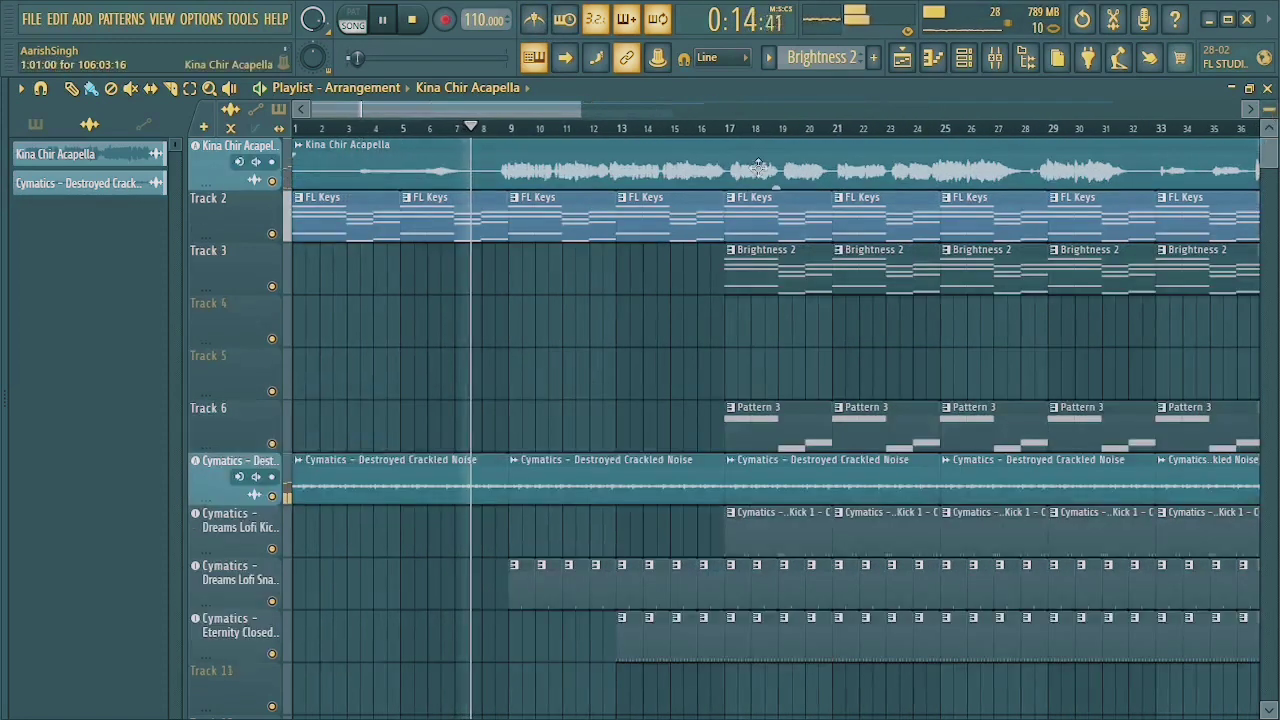
pyautogui.moveTo(580, 109); pyautogui.dragTo(675, 109)
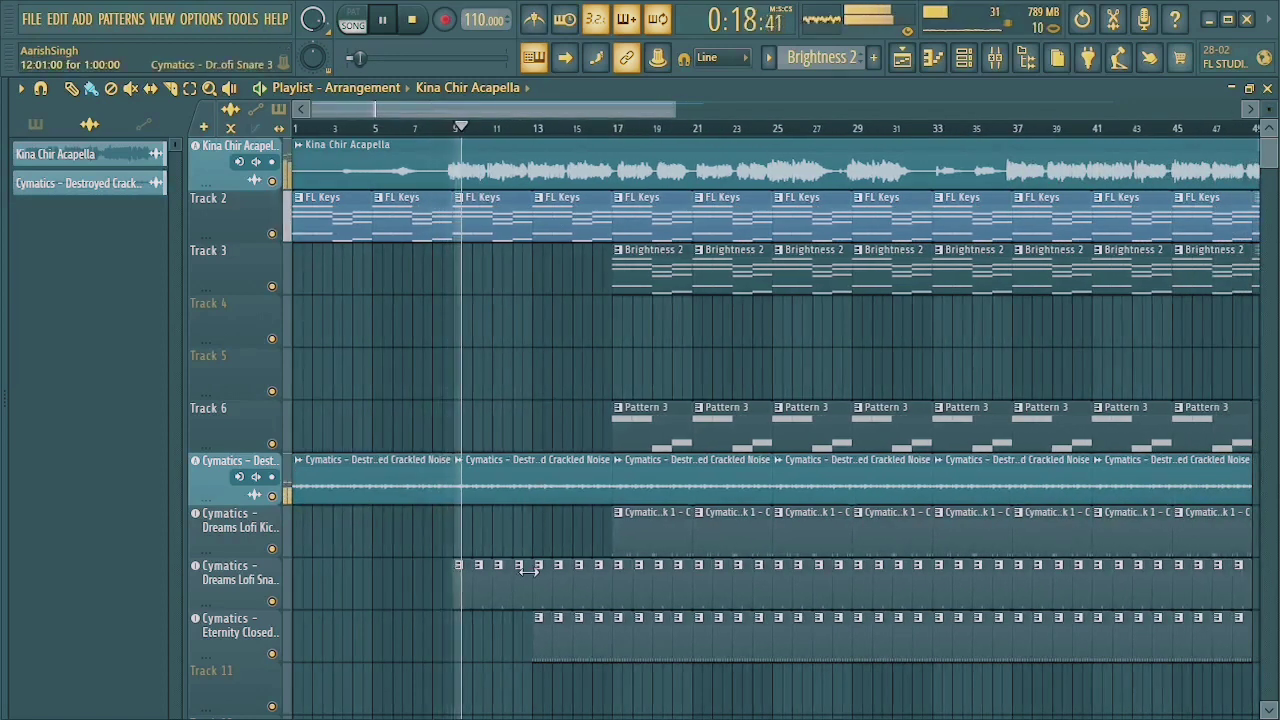
pyautogui.scroll(-1, 528, 567)
pyautogui.moveTo(677, 110); pyautogui.dragTo(727, 110)
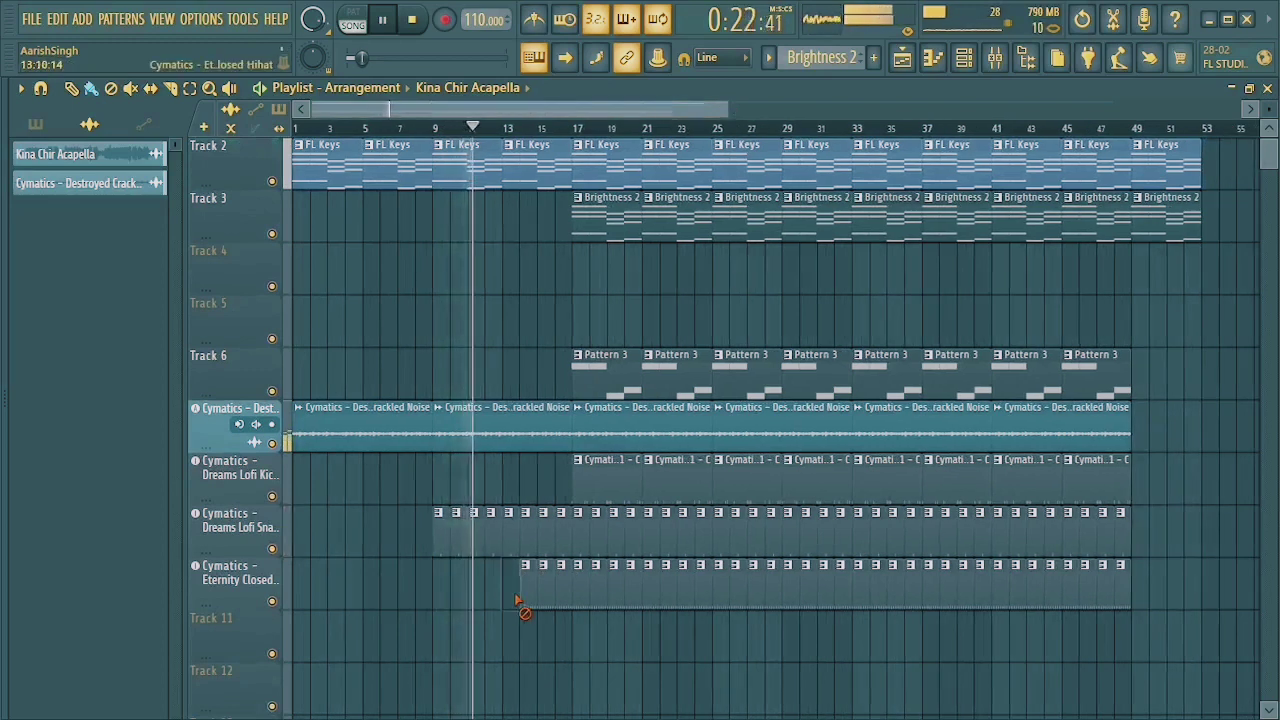
pyautogui.moveTo(517, 600); pyautogui.dragTo(703, 600)
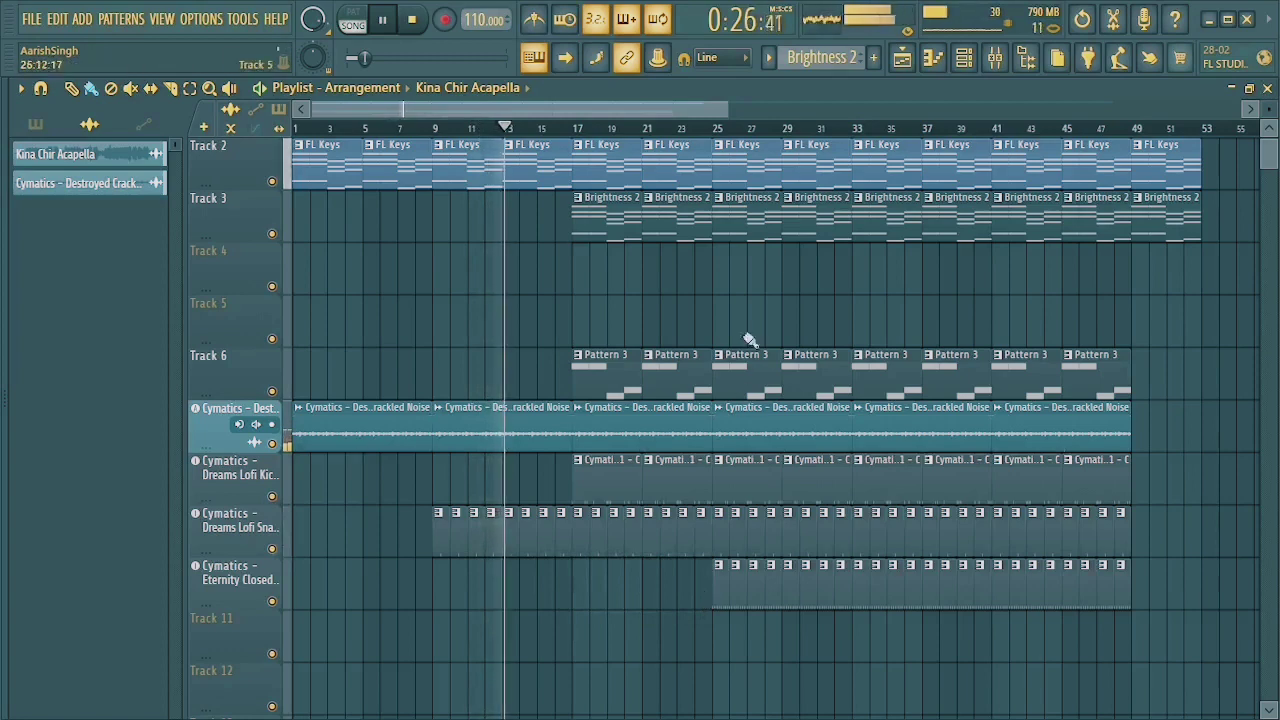
# Delete the two FL Keys clips covering bars 25 to 32 on Track 2.
pyautogui.scroll(1, 750, 280)
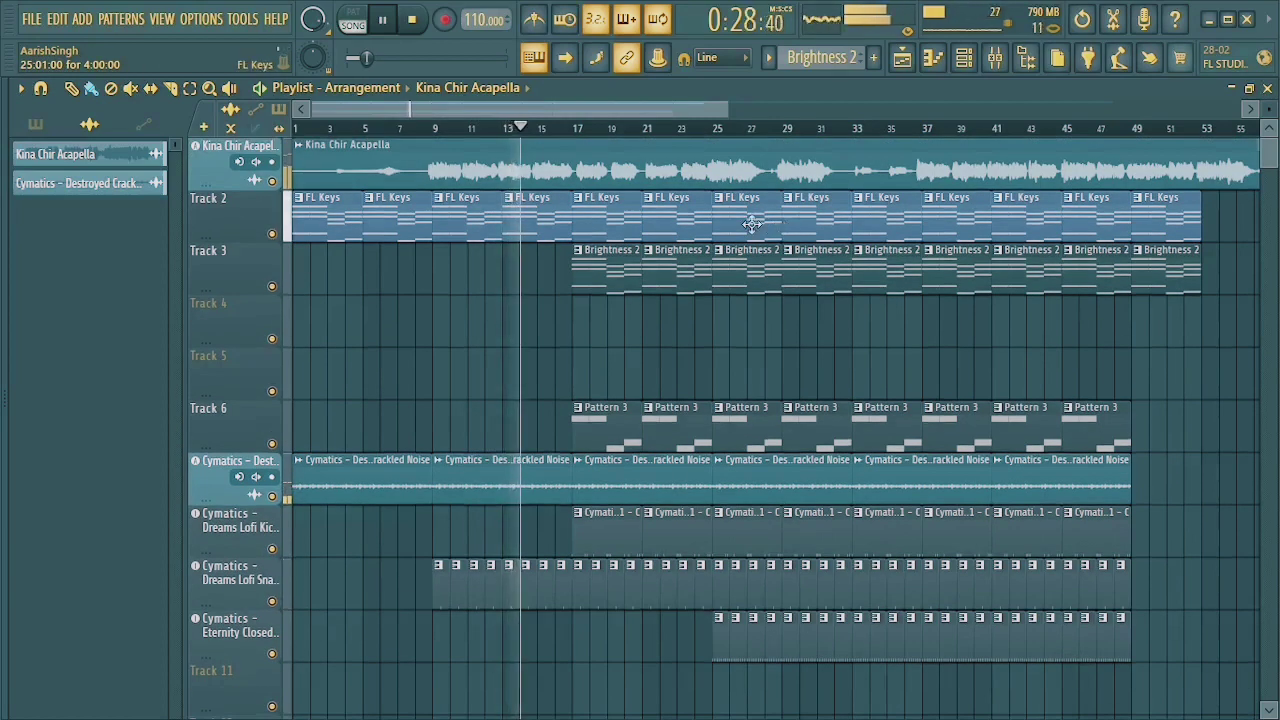
pyautogui.rightClick(749, 230)
pyautogui.rightClick(790, 233)
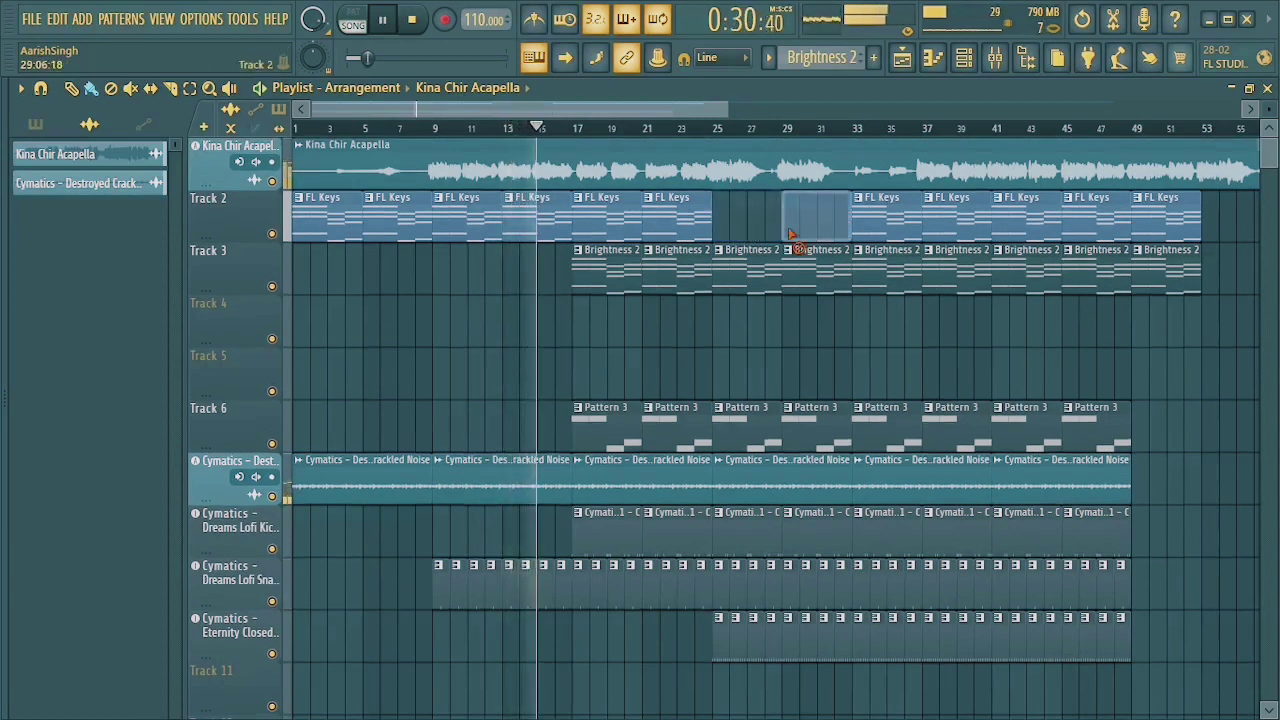
# Delete the lo-fi kick clip and the Pattern 3 clip in bars 25 to 28.
pyautogui.scroll(-2, 749, 406)
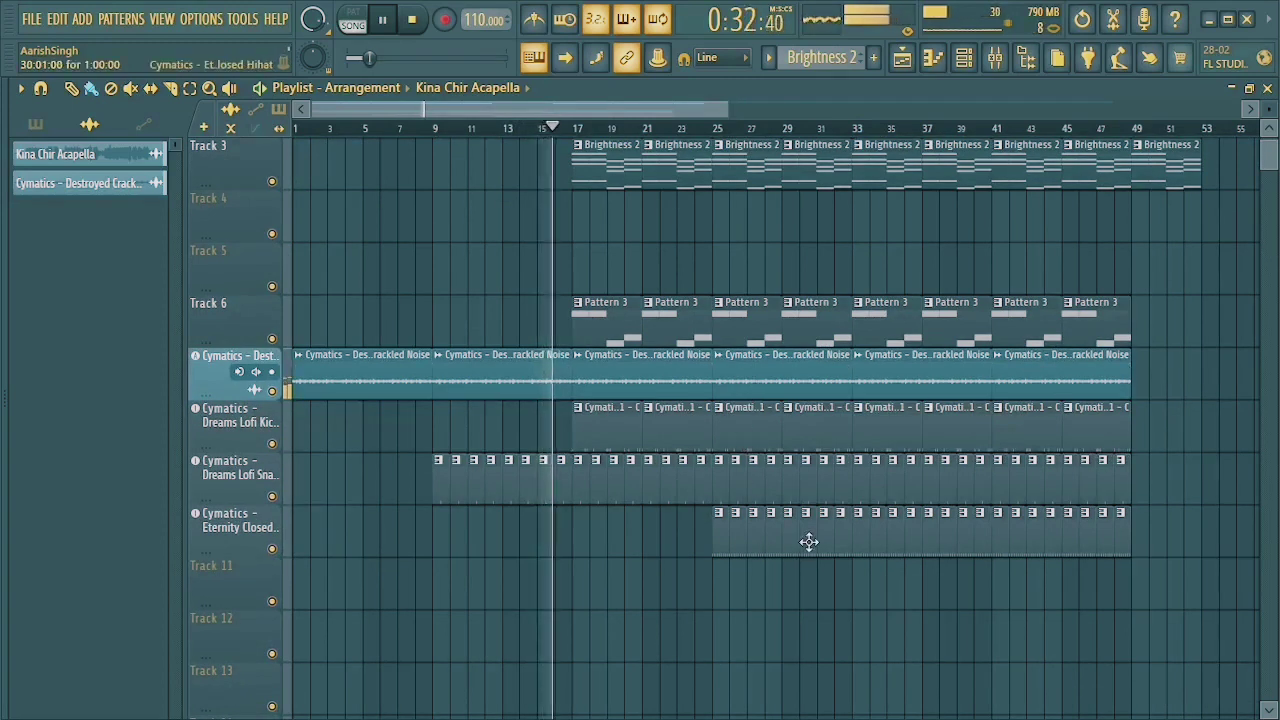
pyautogui.rightClick(737, 445)
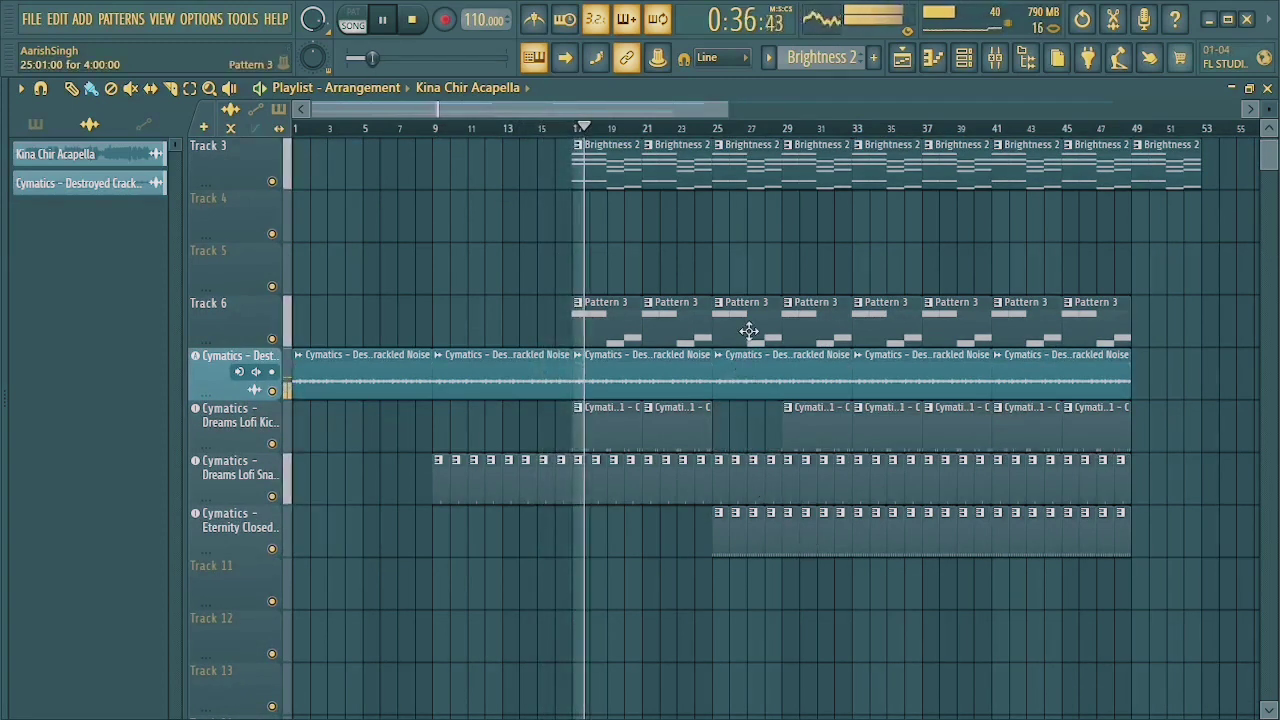
pyautogui.rightClick(752, 333)
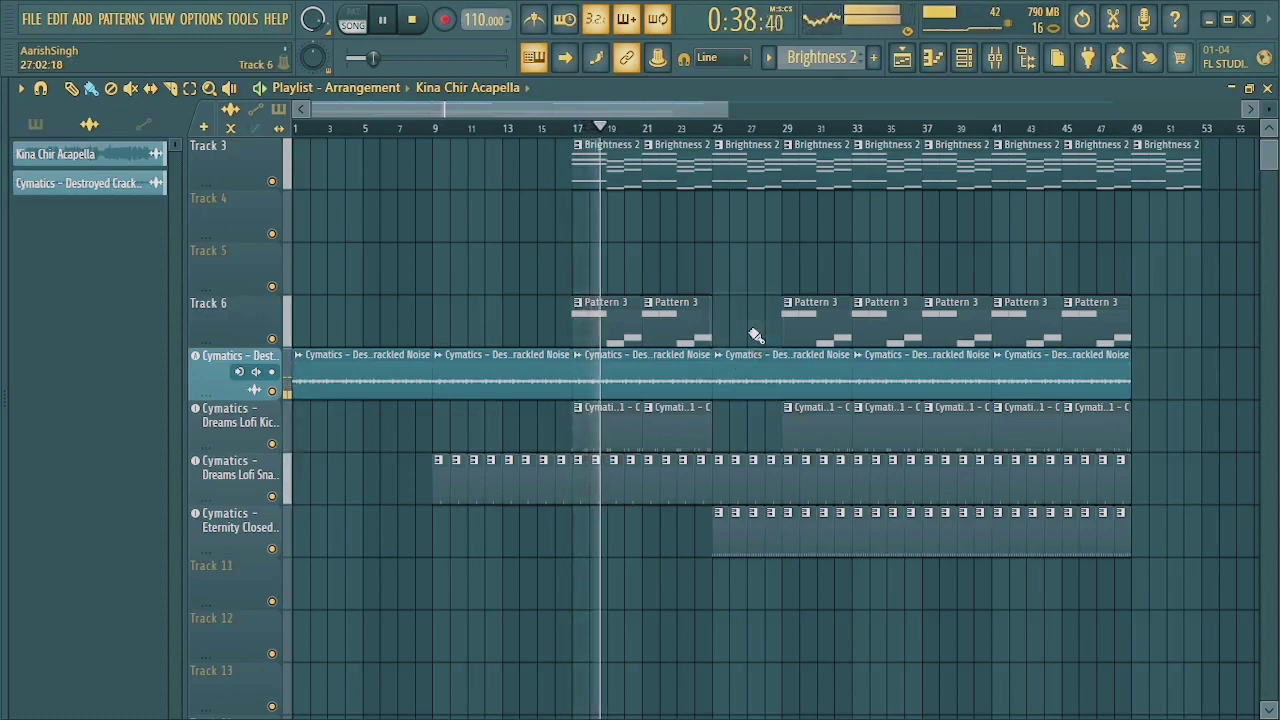
pyautogui.scroll(2, 800, 327)
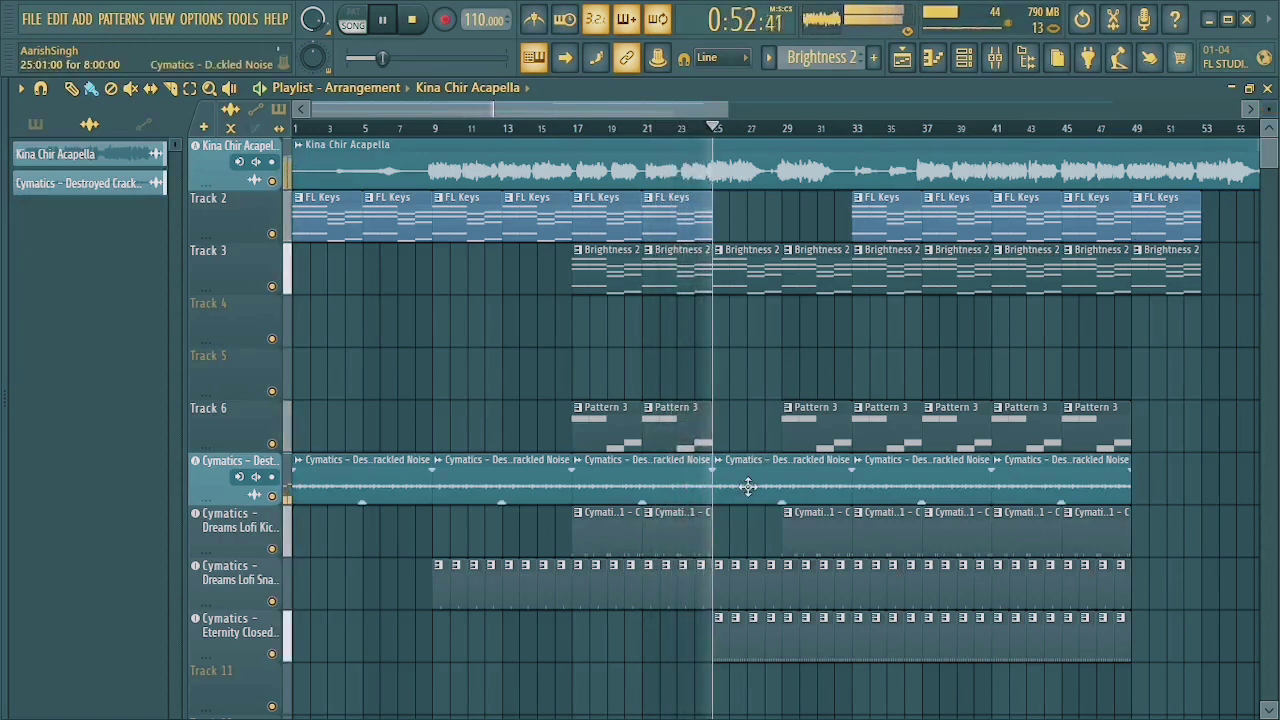
# Delete the two FL Keys clips covering bars 37 to 44 on Track 2 and stop playback.
pyautogui.scroll(-2, 1160, 320)
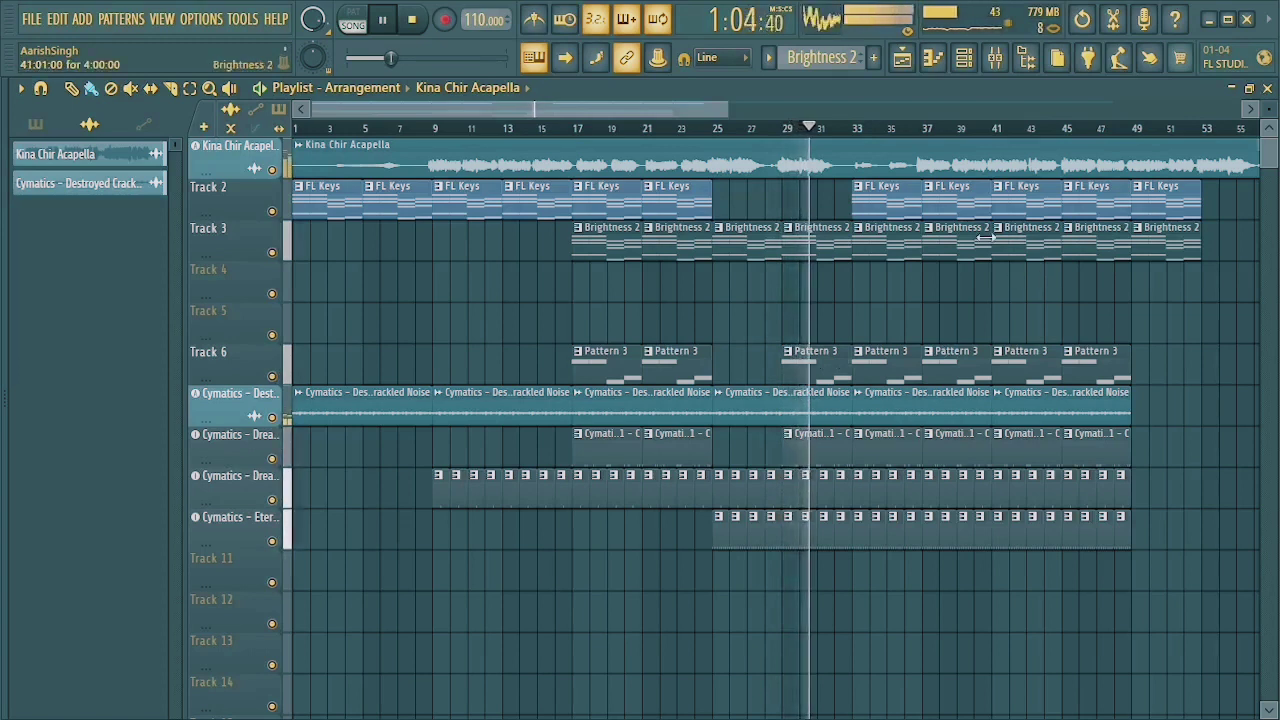
pyautogui.rightClick(975, 207)
pyautogui.rightClick(1002, 211)
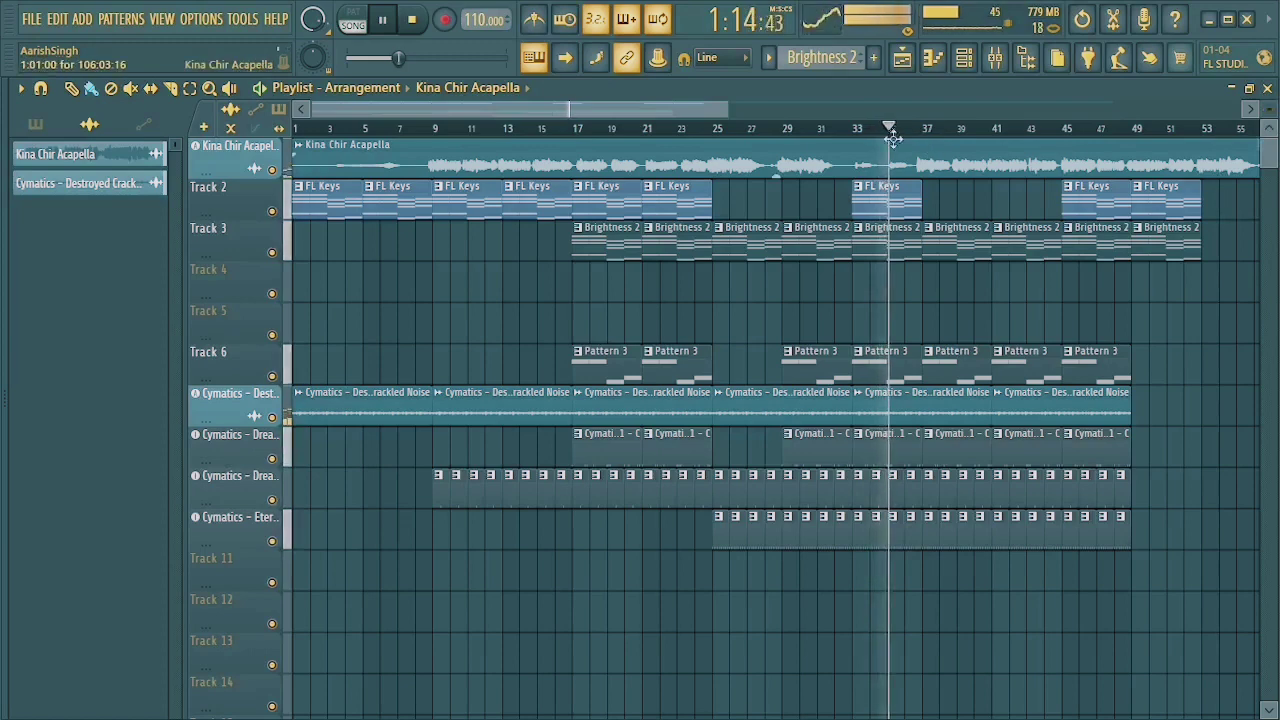
pyautogui.scroll(-1, 893, 137)
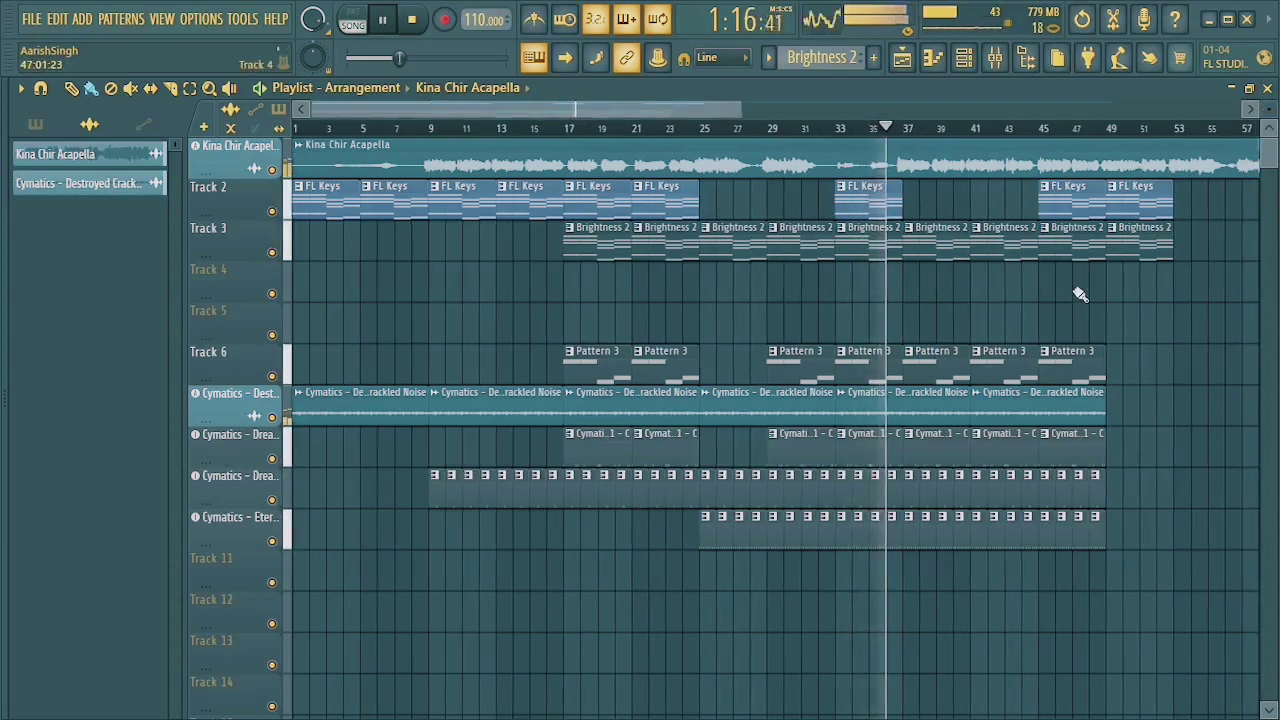
pyautogui.press('space')
pyautogui.scroll(-1, 1036, 143)
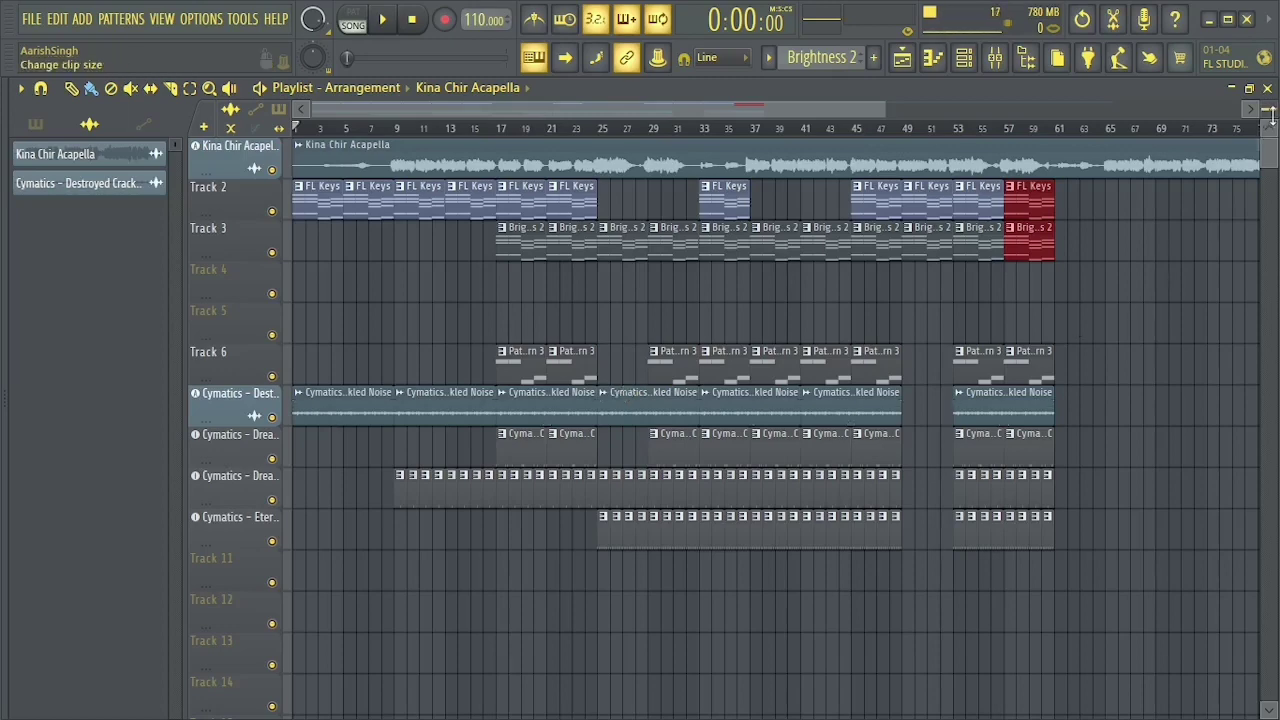
pyautogui.scroll(3, 1269, 110)
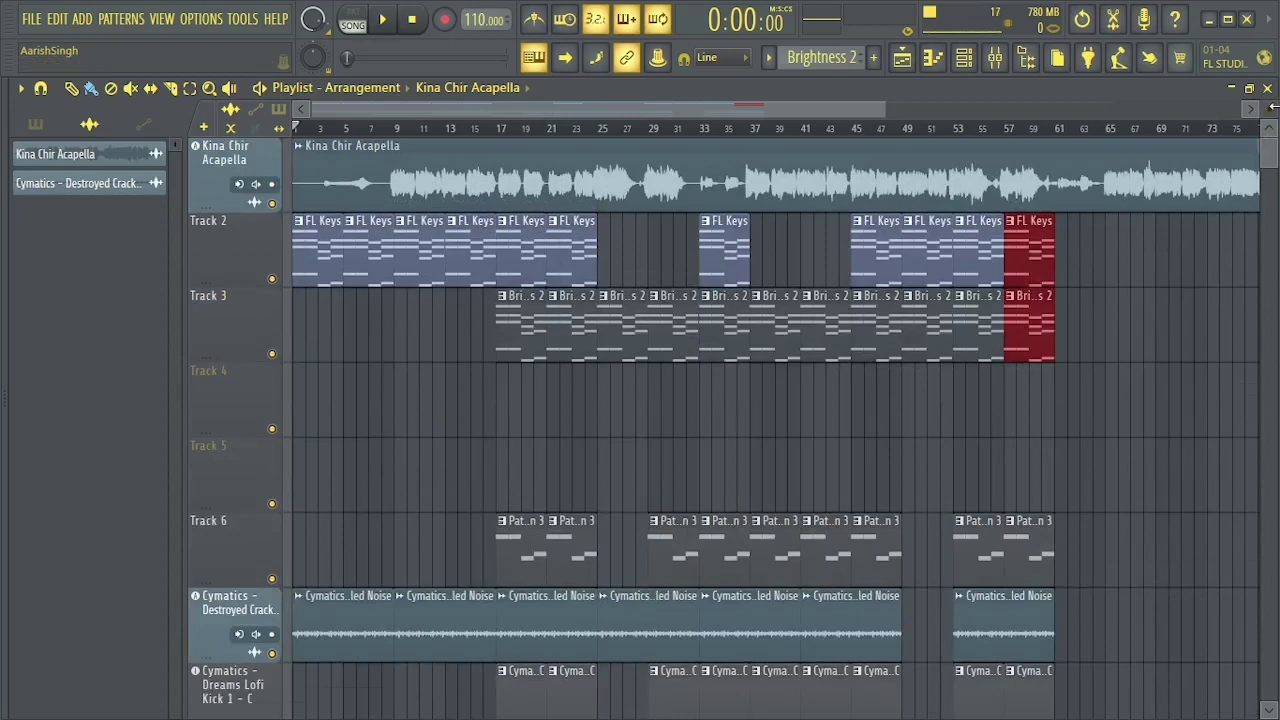
pyautogui.scroll(-3, 1270, 108)
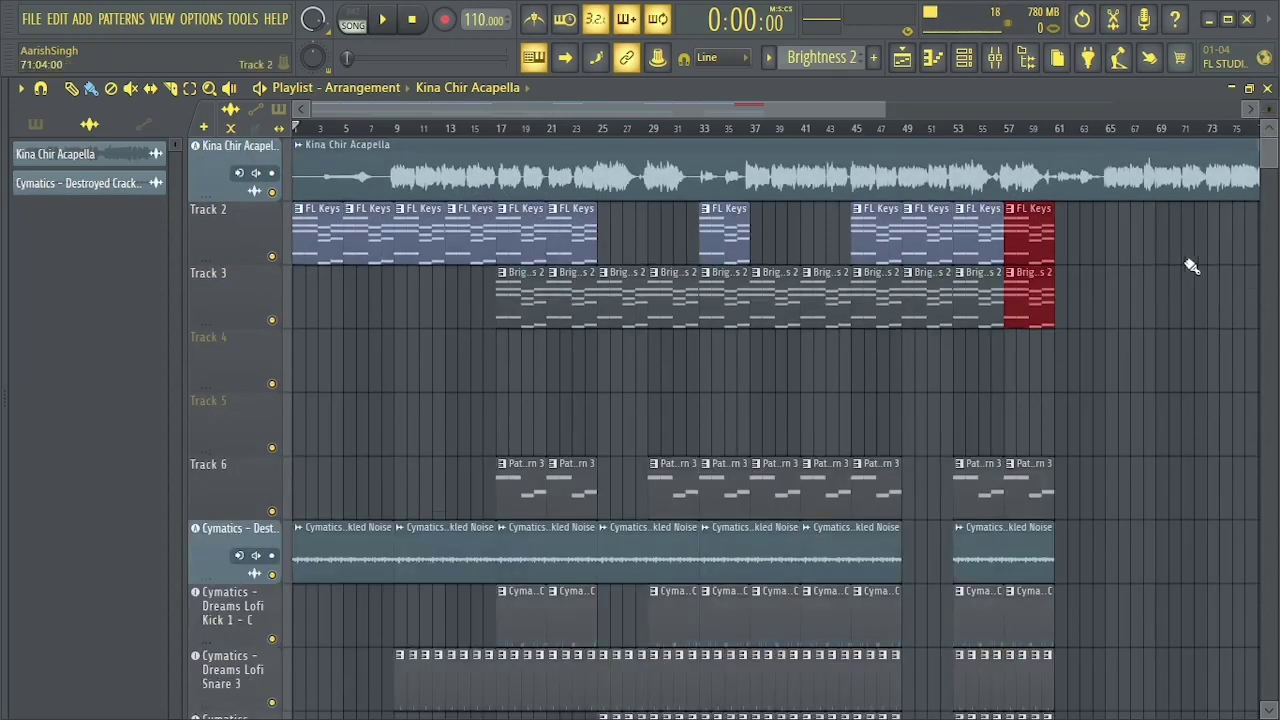
pyautogui.scroll(-2, 1269, 110)
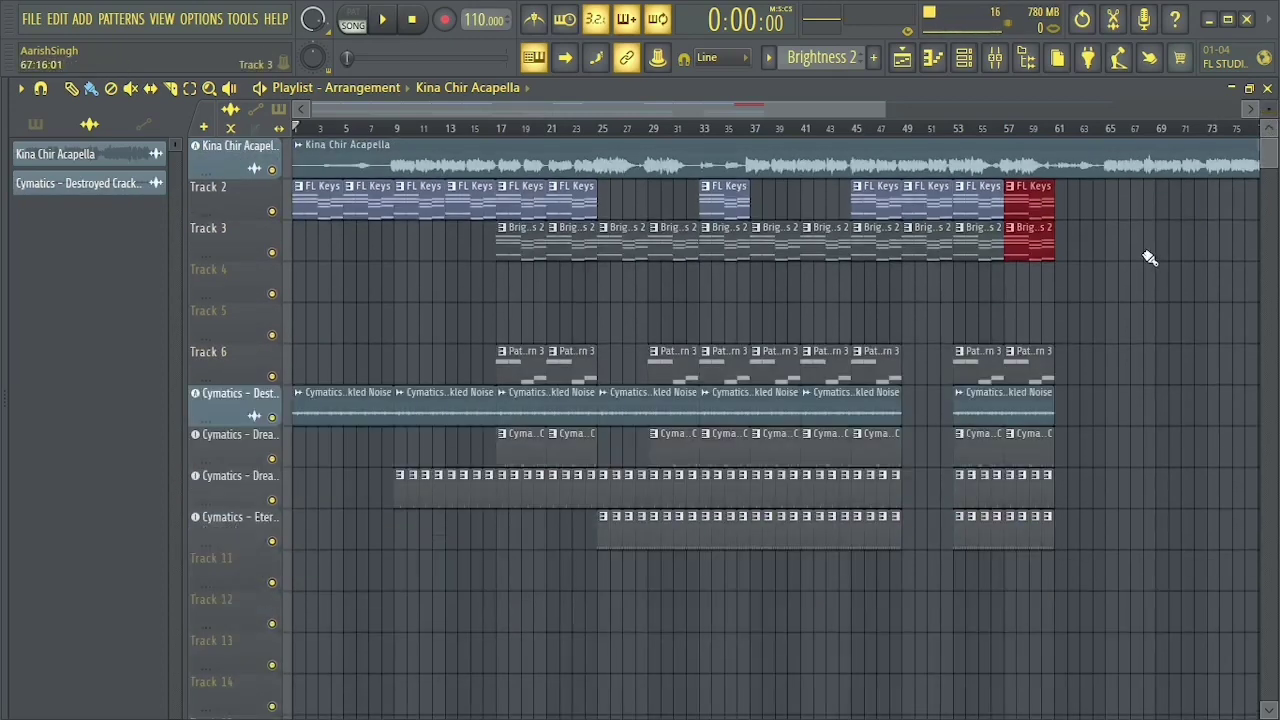